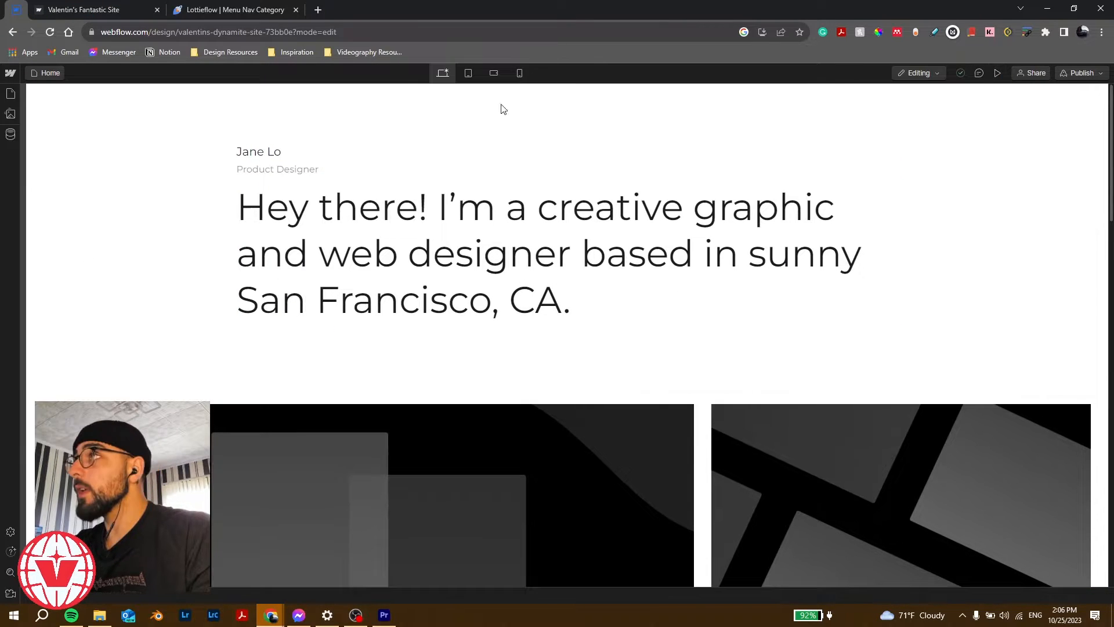
Step: Switch Webflow from Editing to Designing mode and bring up Quick Find
{"action": "left_click", "coordinate": [923, 74]}
{"action": "left_click", "coordinate": [900, 103]}
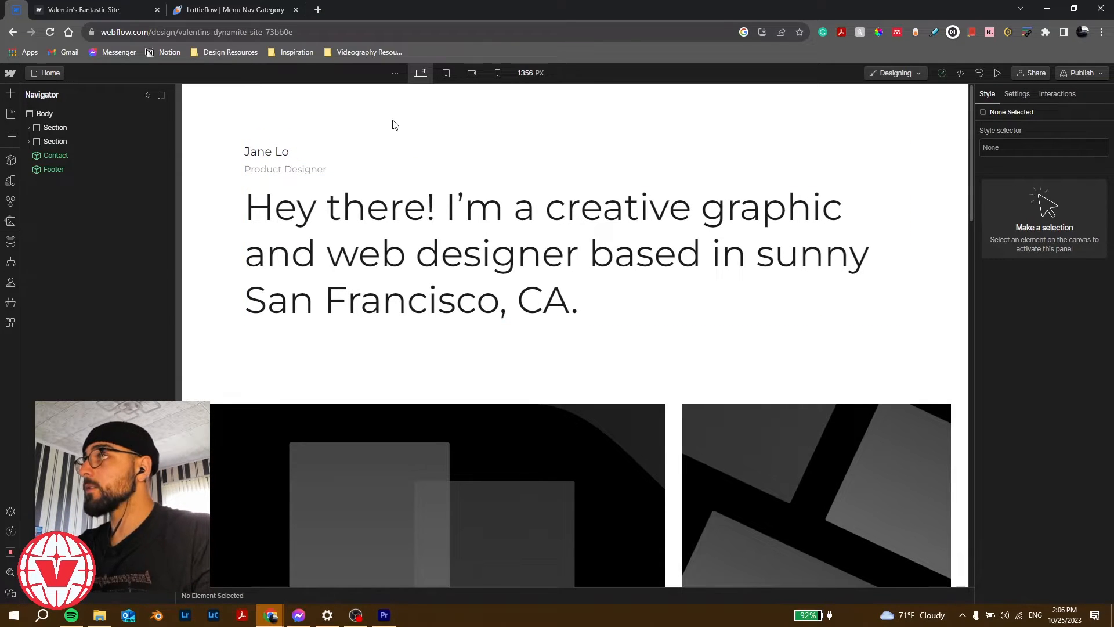
{"action": "key", "text": "ctrl+e"}
{"action": "key", "text": "ctrl+e"}
{"action": "key", "text": "ctrl+e"}
{"action": "key", "text": "ctrl+e"}
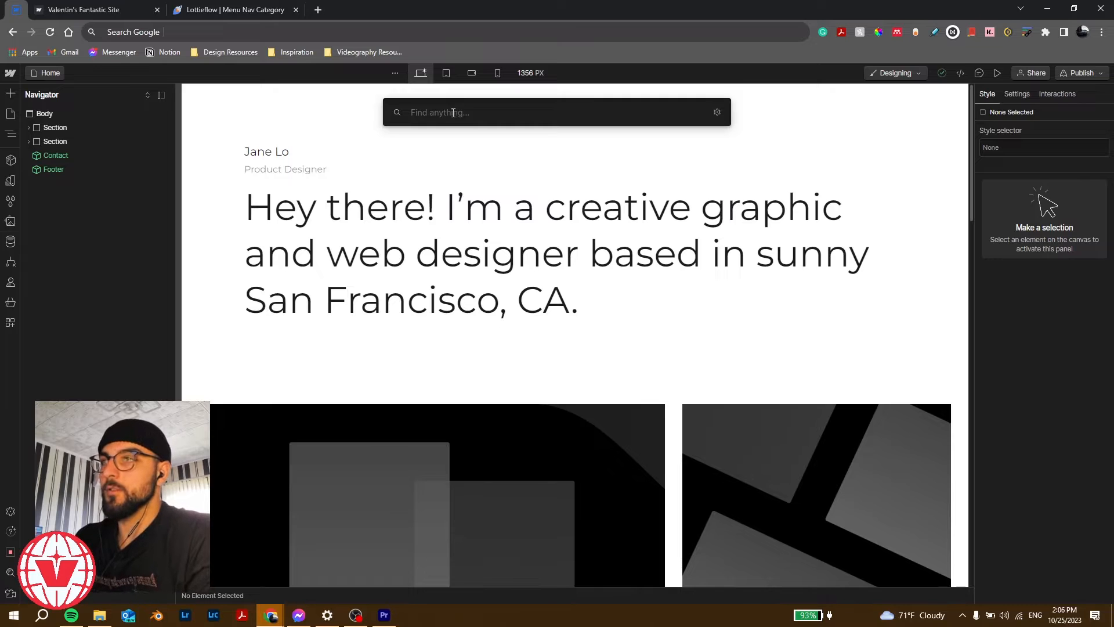
Step: Insert a Navbar via Quick Find 'nav' and drag it to the top, directly under Body
{"action": "type", "text": "va"}
{"action": "key", "text": "BackSpace"}
{"action": "key", "text": "BackSpace"}
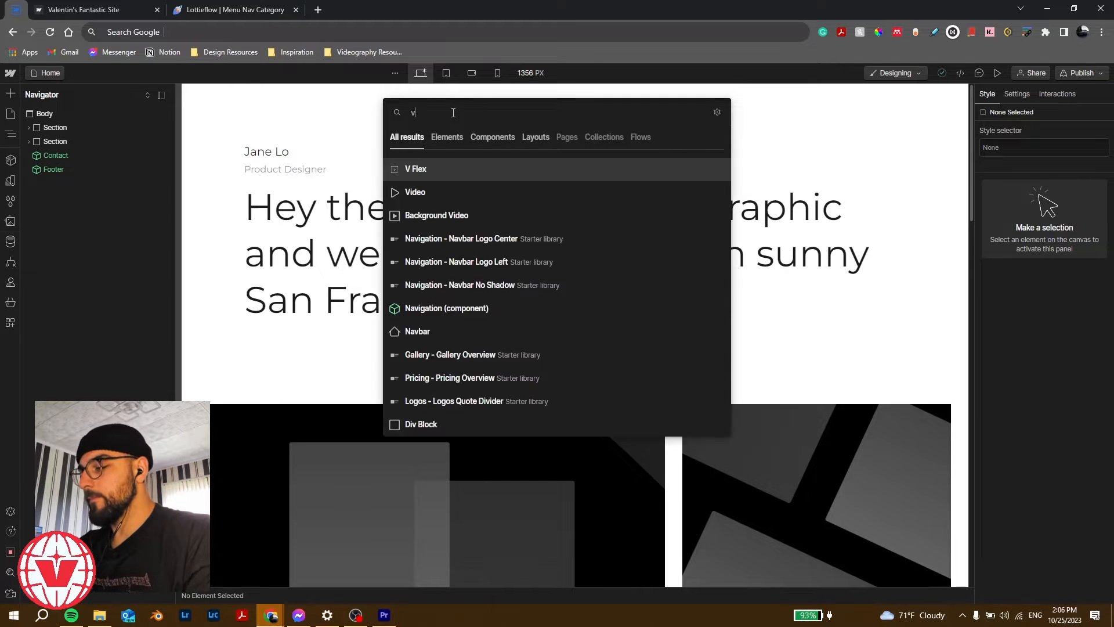
{"action": "type", "text": "nav"}
{"action": "key", "text": "Return"}
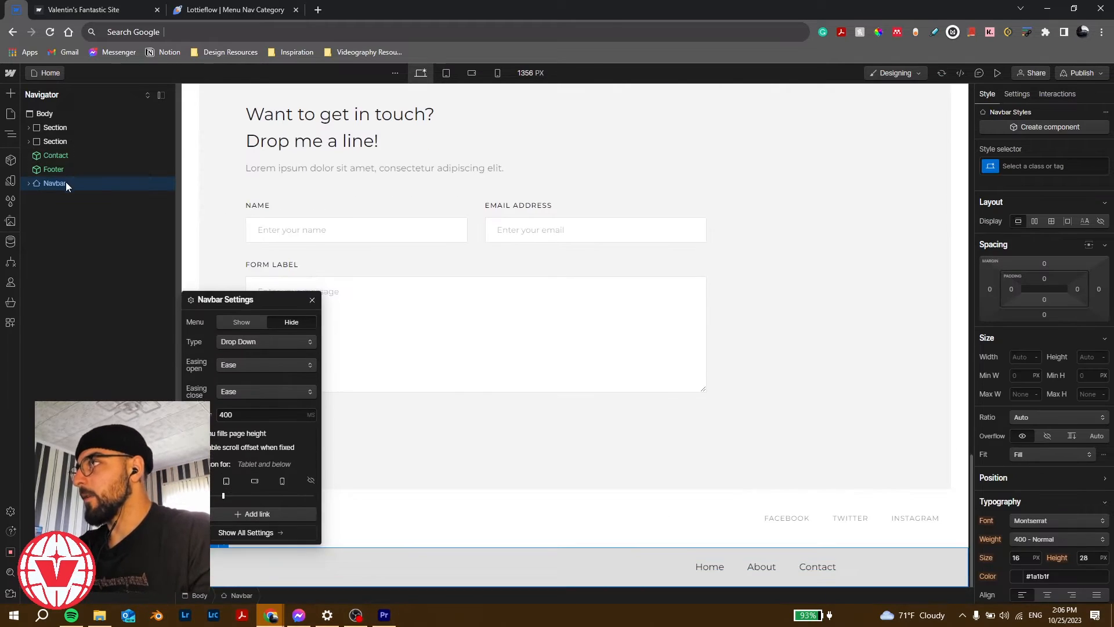
{"action": "left_click_drag", "start_coordinate": [65, 183], "coordinate": [64, 112]}
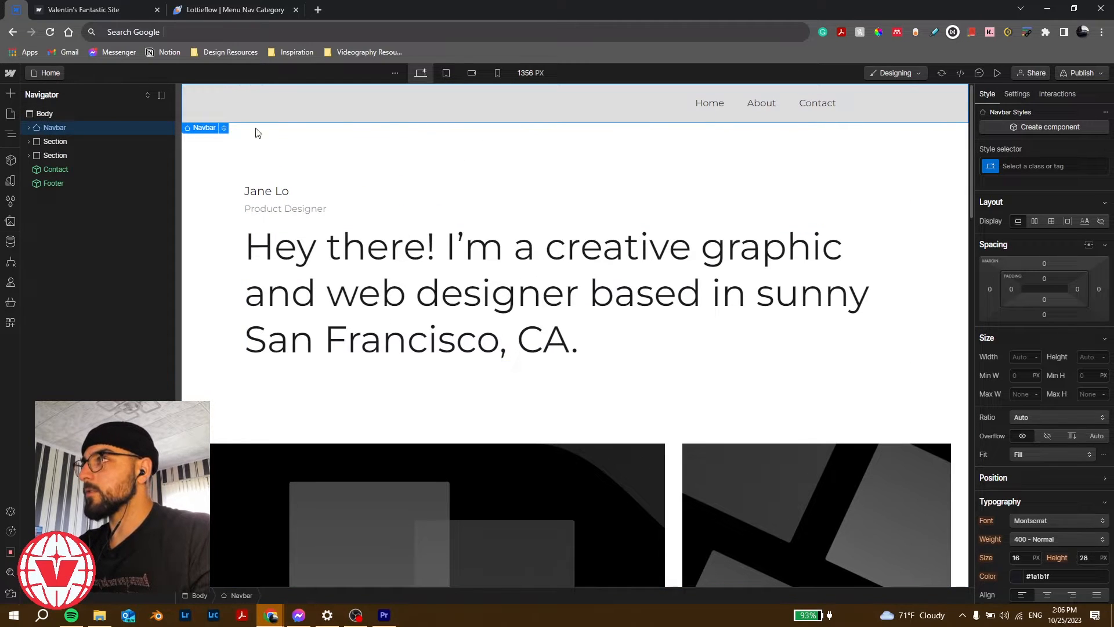
{"action": "left_click", "coordinate": [379, 106]}
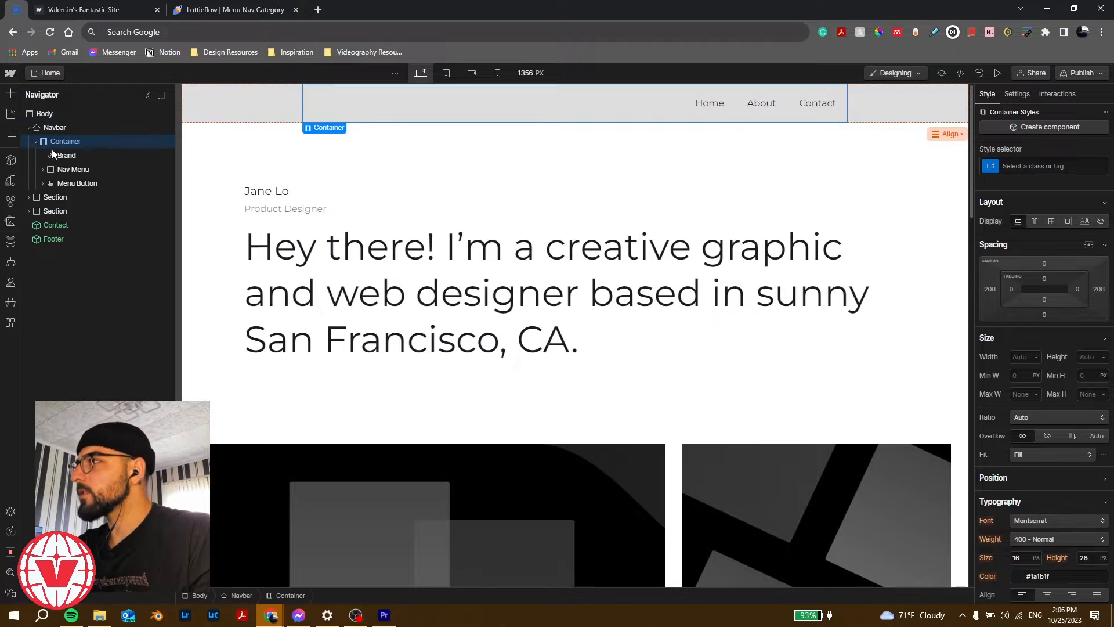
{"action": "left_click", "coordinate": [72, 155]}
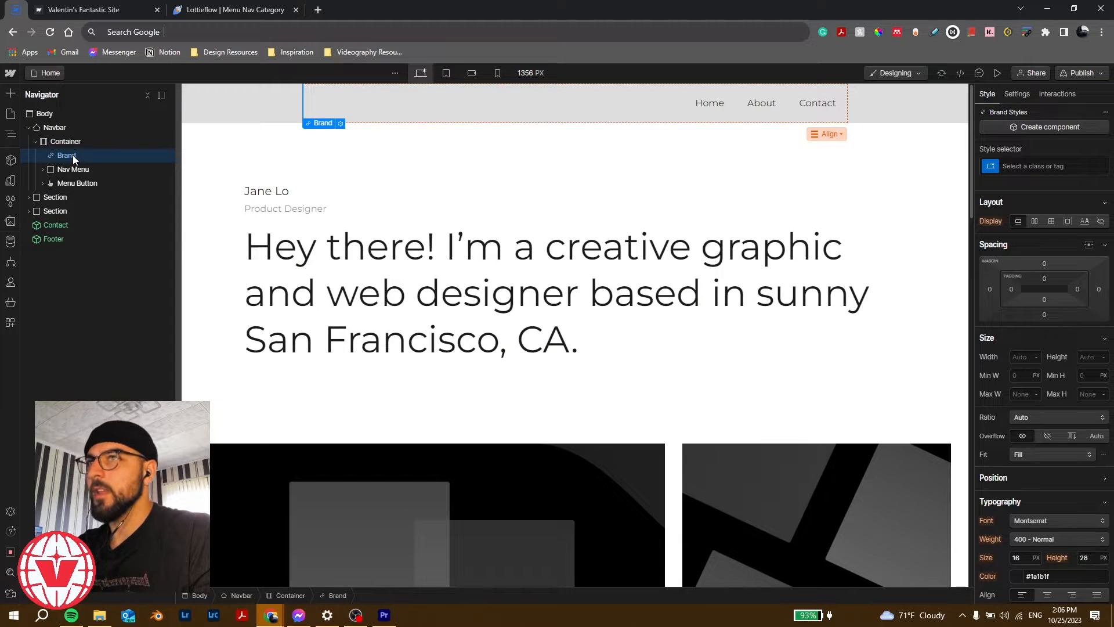
{"action": "left_click", "coordinate": [65, 128]}
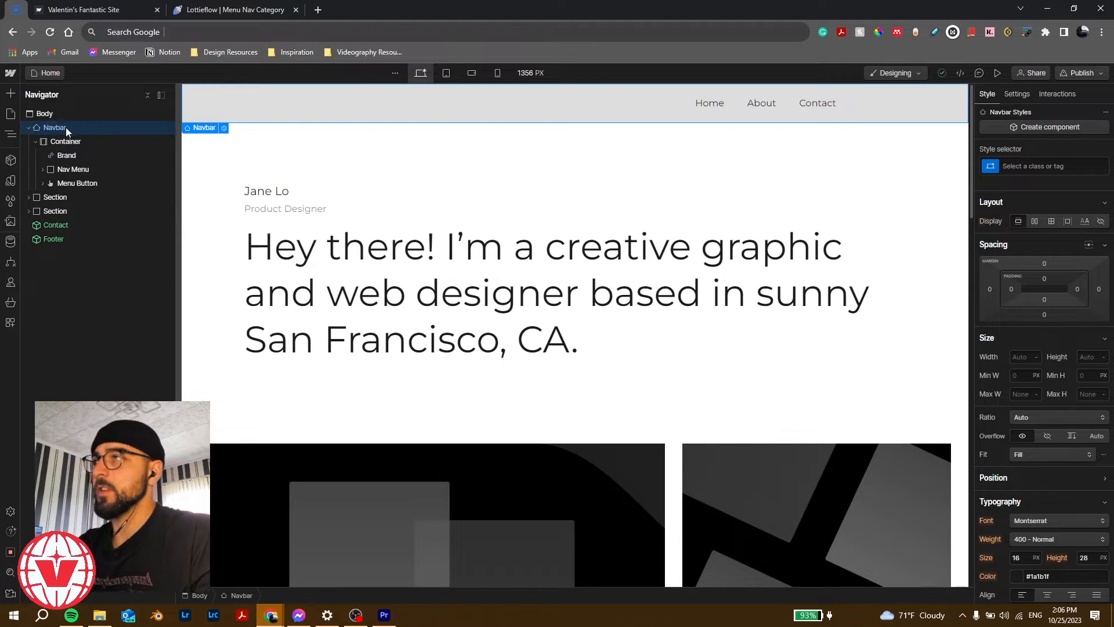
{"action": "key", "text": "ctrl+e"}
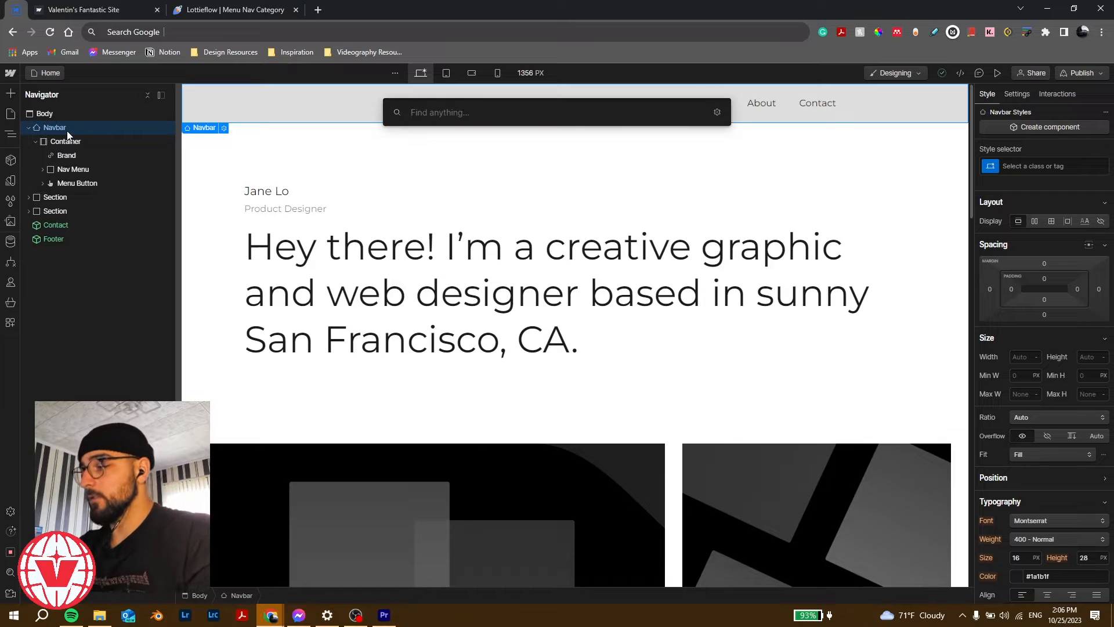
Step: Add a Div Block inside the Navbar, move Nav Menu into it, and delete the old Container
{"action": "type", "text": "div"}
{"action": "key", "text": "Return"}
{"action": "left_click_drag", "start_coordinate": [71, 198], "coordinate": [74, 146]}
{"action": "left_click_drag", "start_coordinate": [70, 184], "coordinate": [72, 159]}
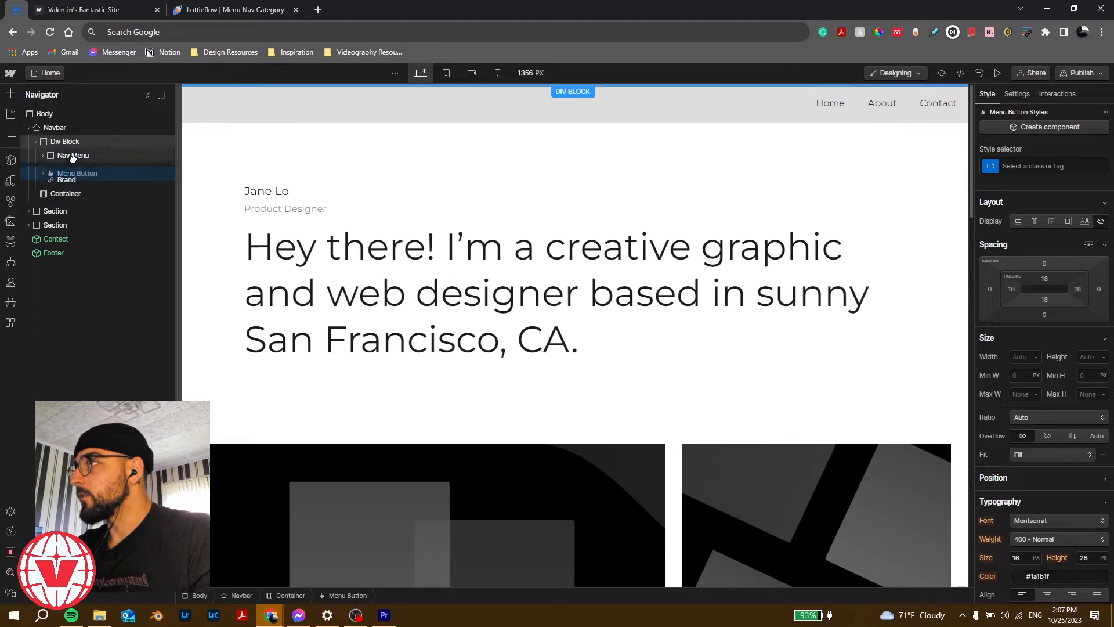
{"action": "left_click", "coordinate": [67, 196]}
{"action": "key", "text": "Delete"}
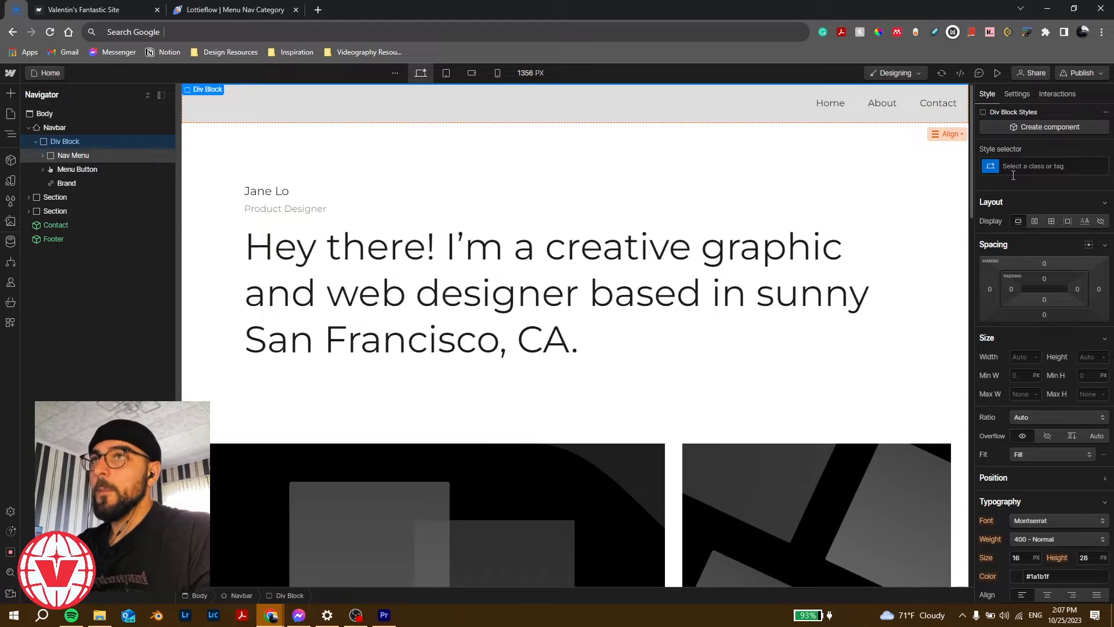
Step: Give the Div Block Container plus a 'nav' combo class, set Display Flex, and move Brand first
{"action": "left_click", "coordinate": [1034, 222]}
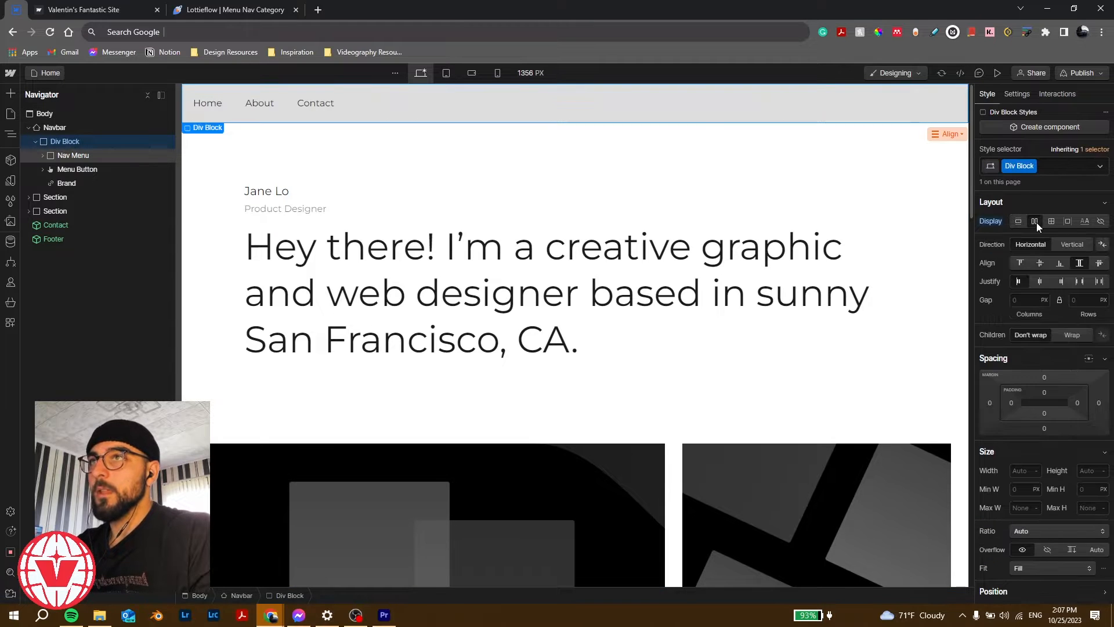
{"action": "left_click", "coordinate": [1050, 166]}
{"action": "key", "text": "BackSpace"}
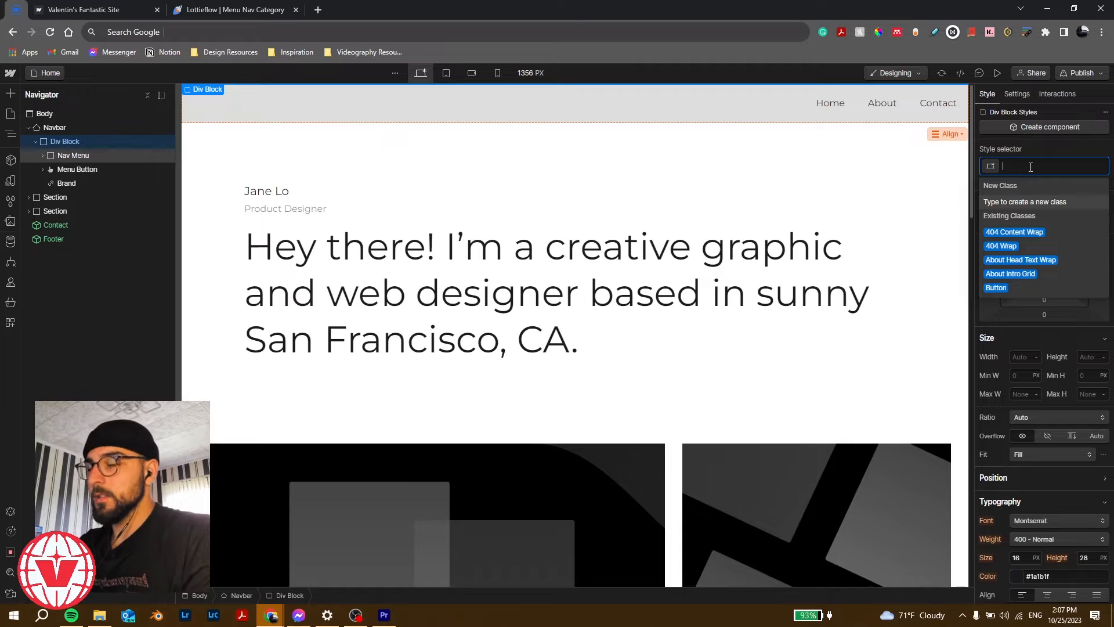
{"action": "type", "text": "container"}
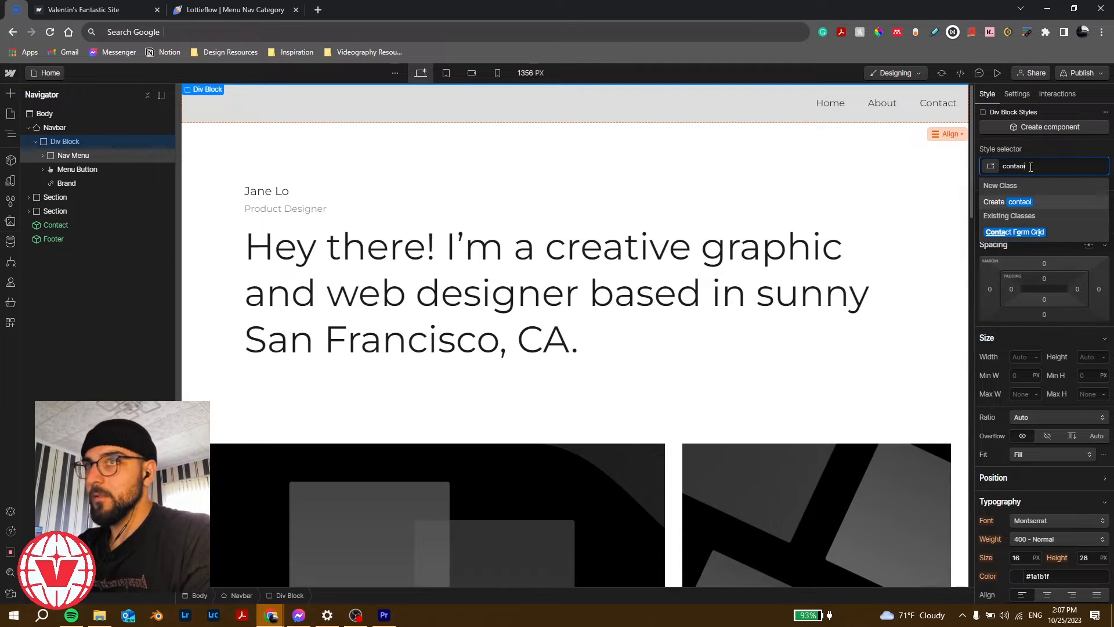
{"action": "key", "text": "Return"}
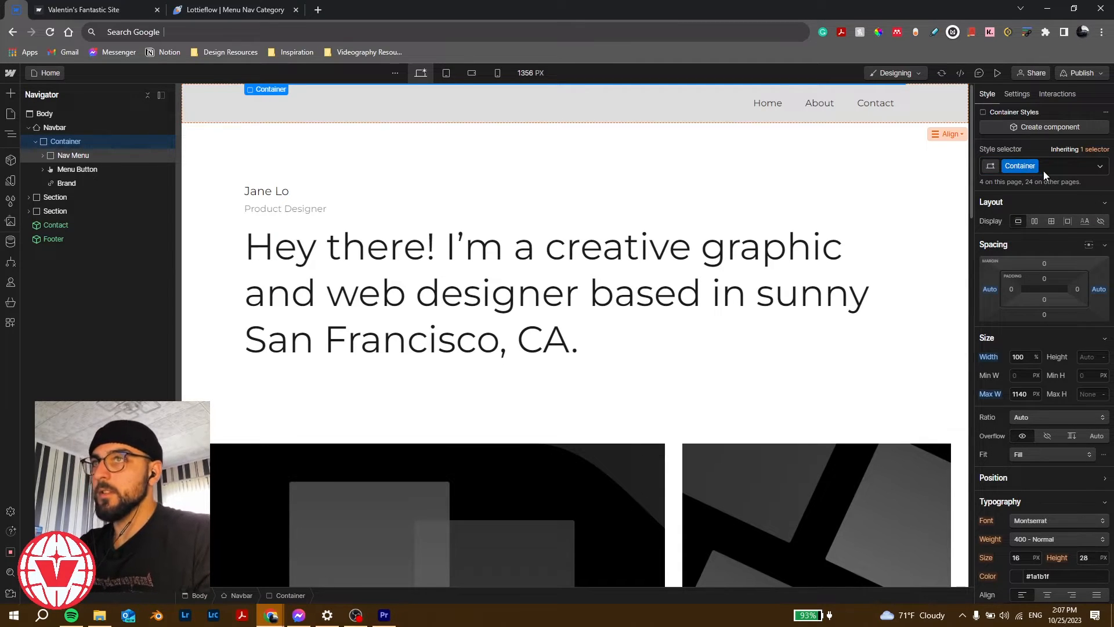
{"action": "left_click", "coordinate": [1050, 165]}
{"action": "type", "text": "nav"}
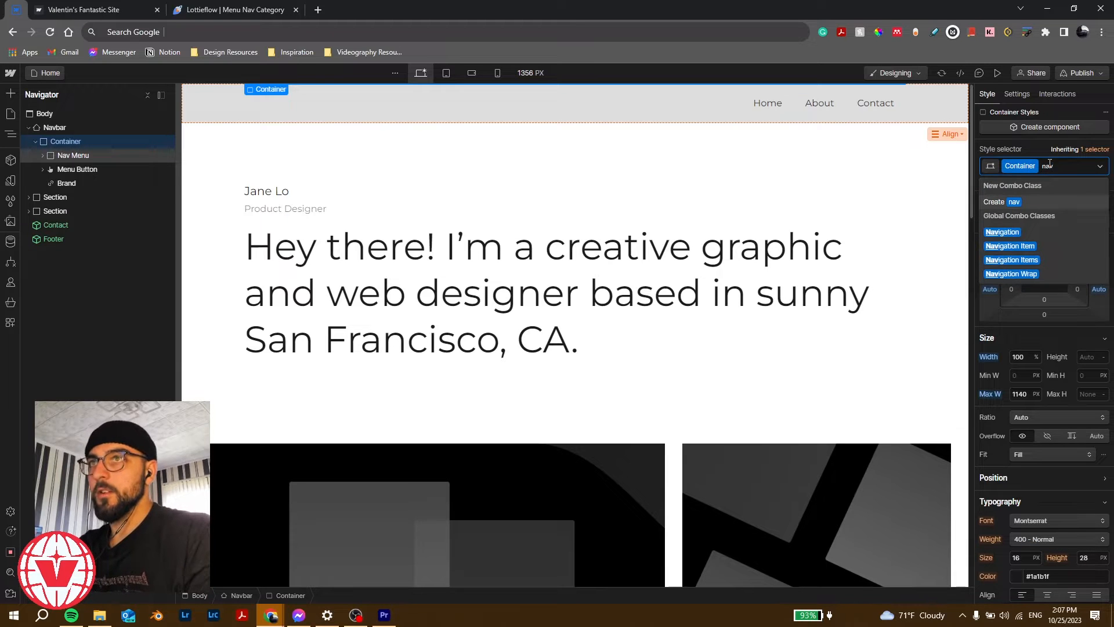
{"action": "key", "text": "Return"}
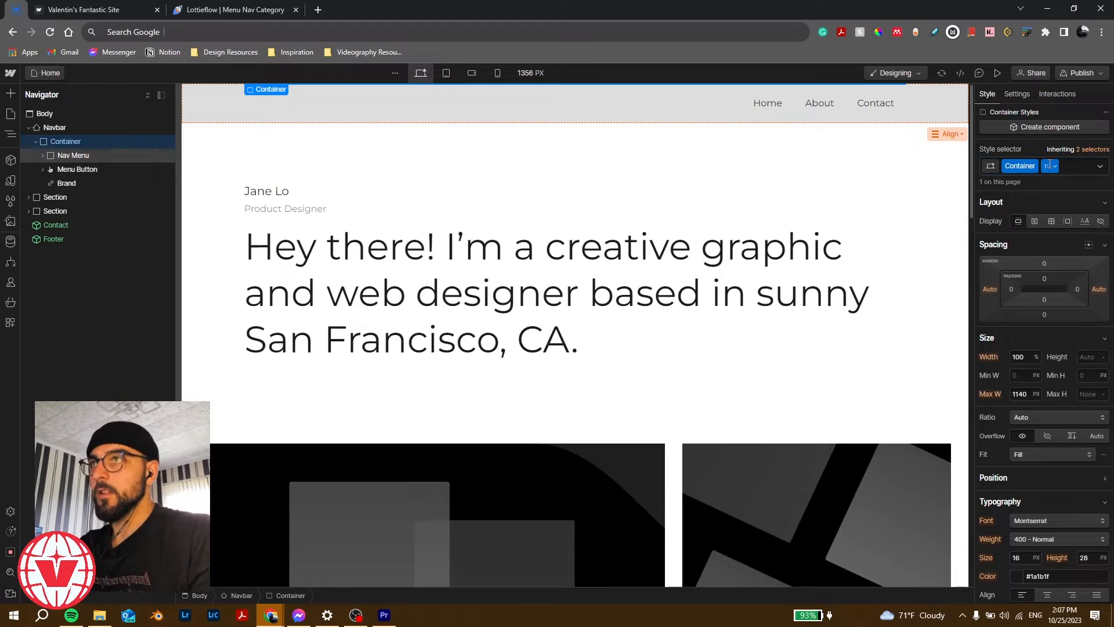
{"action": "left_click", "coordinate": [1035, 221]}
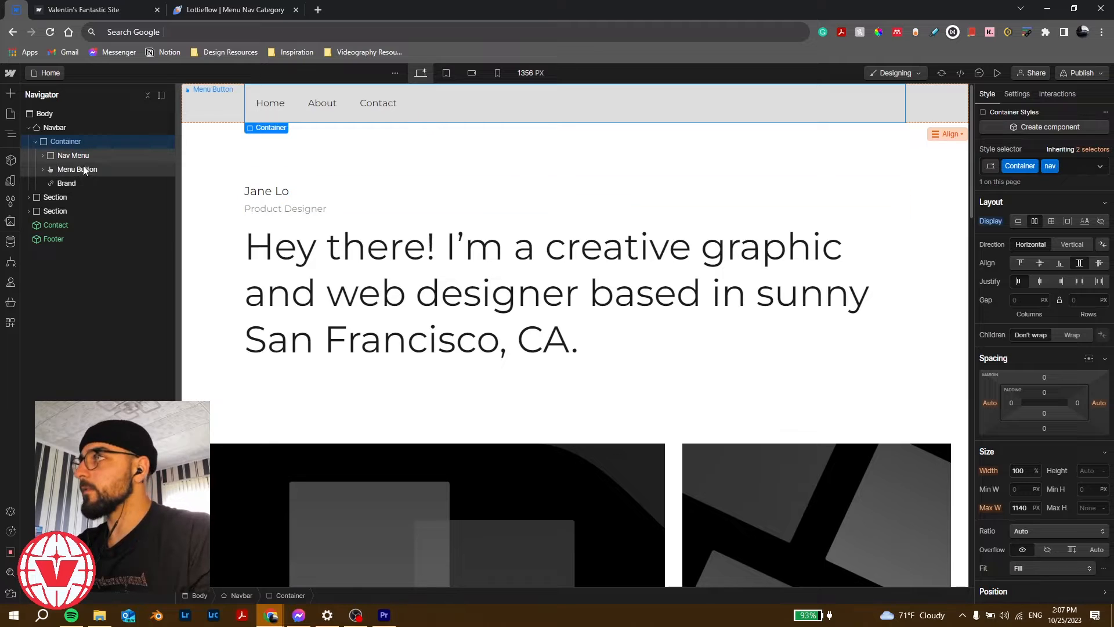
{"action": "left_click_drag", "start_coordinate": [81, 179], "coordinate": [77, 151]}
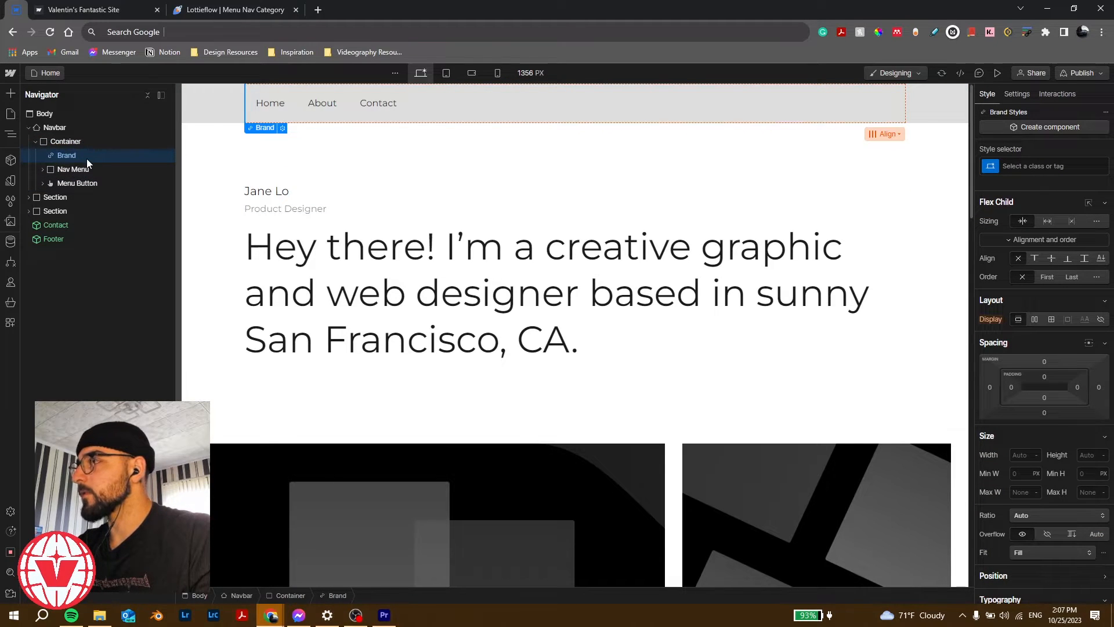
Step: Add a Text Block inside Brand reading 'HIVALDESIGN'
{"action": "key", "text": "ctrl+k"}
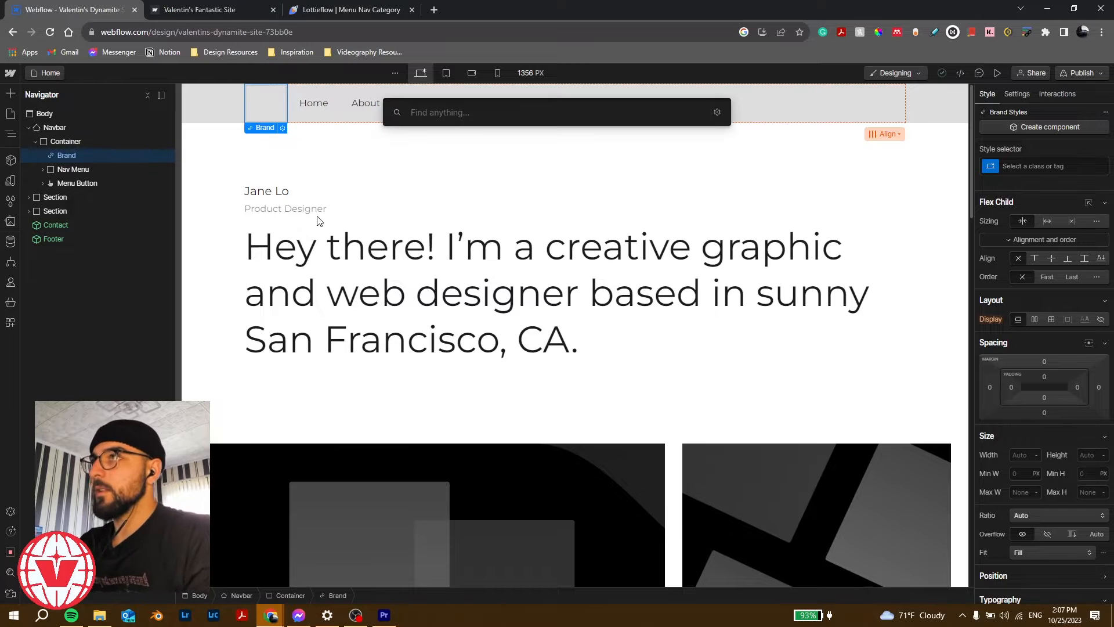
{"action": "type", "text": "text"}
{"action": "key", "text": "Down"}
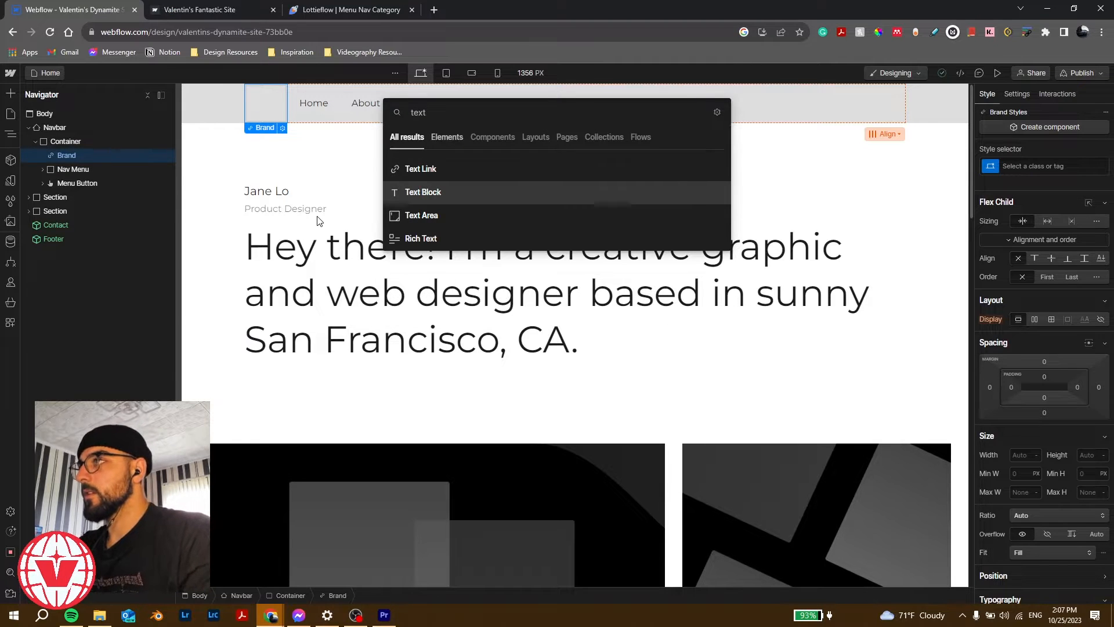
{"action": "key", "text": "Return"}
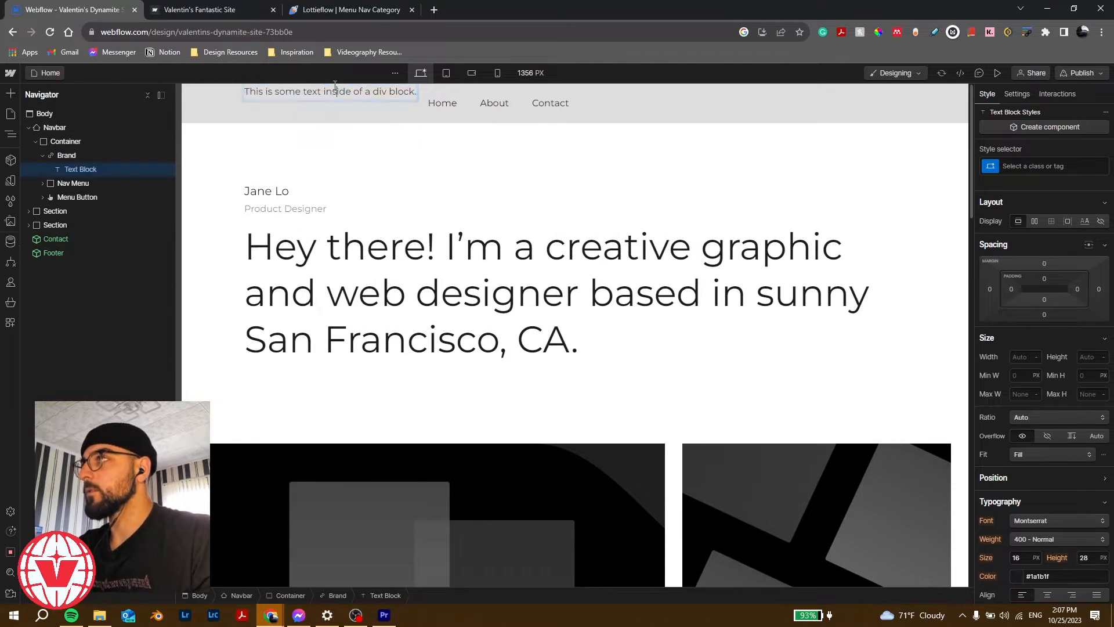
{"action": "key", "text": "Return"}
{"action": "type", "text": "HIVALDESIG"}
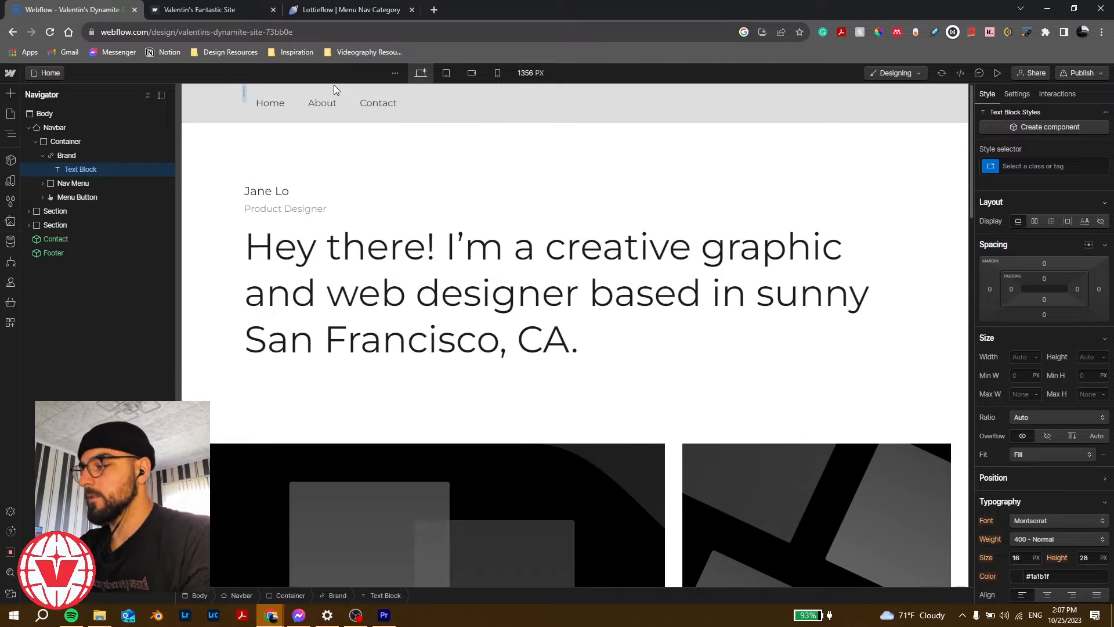
{"action": "type", "text": "N"}
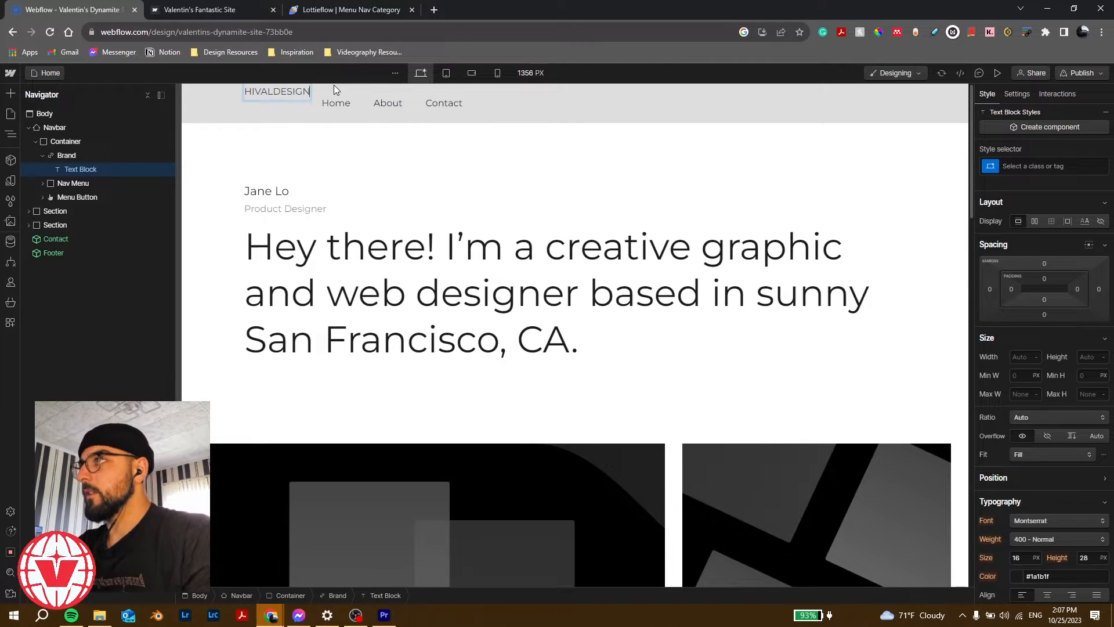
{"action": "key", "text": "Escape"}
Step: Style the logo text with font weight 900 - Black and white colour
{"action": "scroll", "coordinate": [993, 418], "scroll_direction": "down", "scroll_amount": 4}
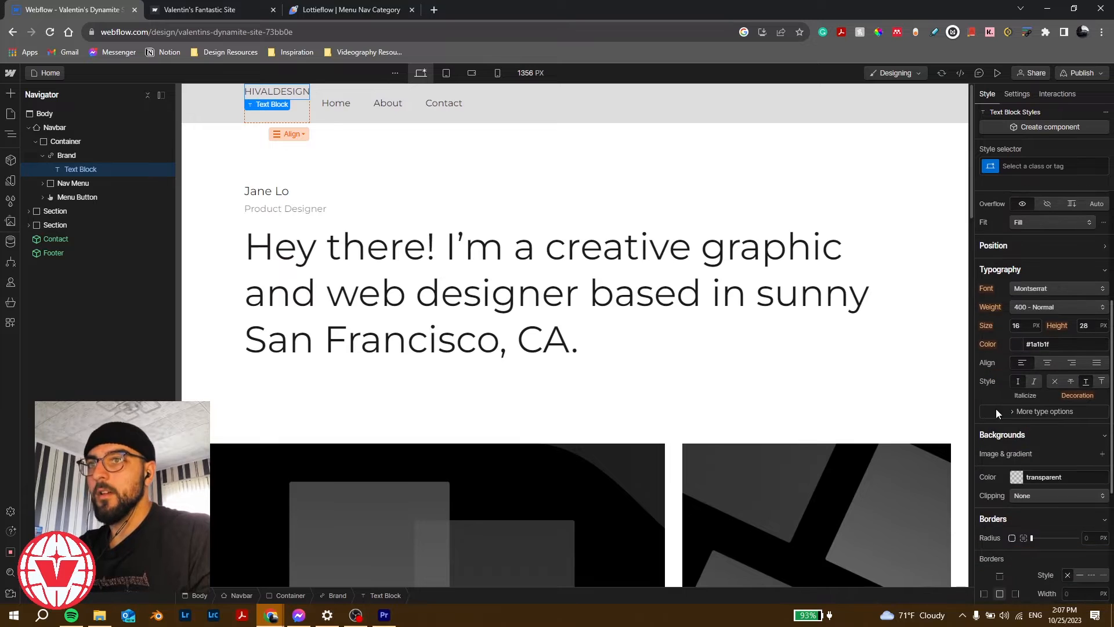
{"action": "left_click", "coordinate": [1032, 313]}
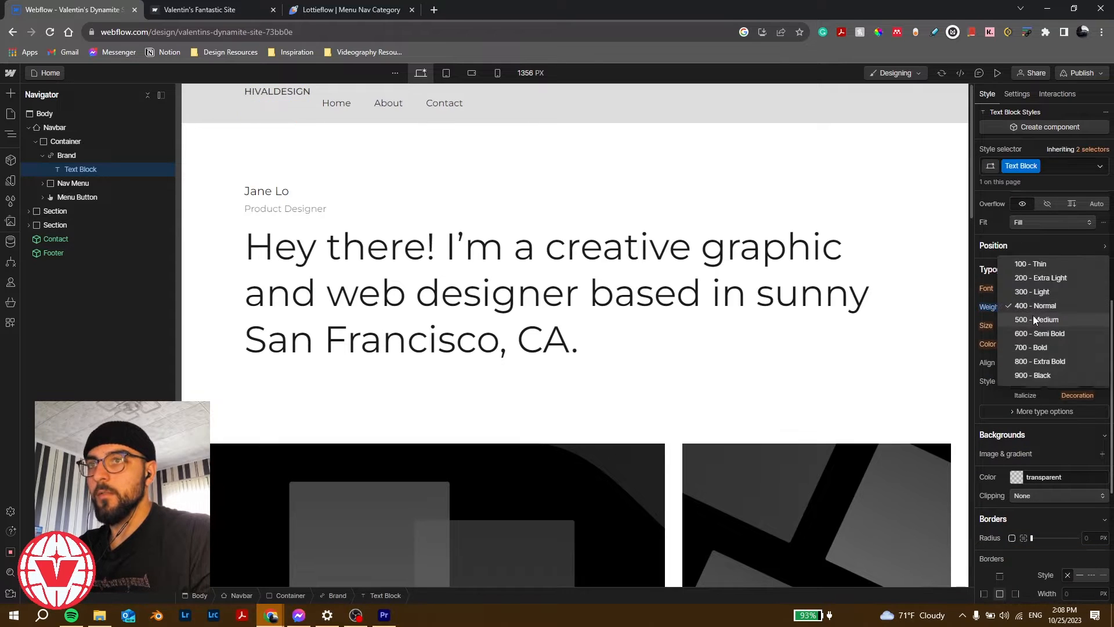
{"action": "left_click", "coordinate": [1041, 375]}
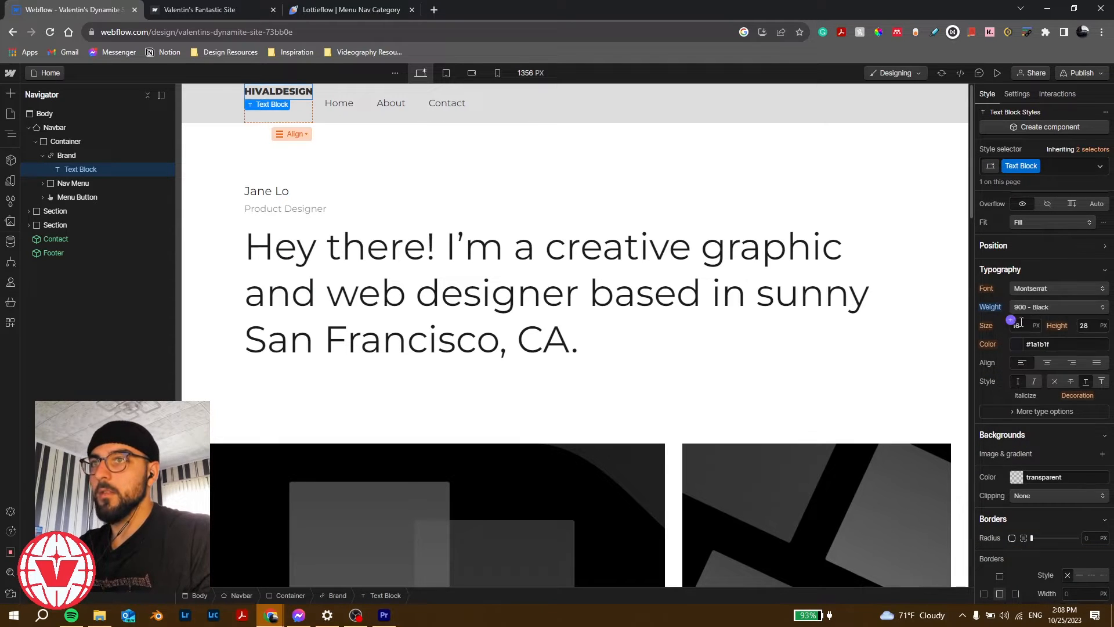
{"action": "left_click", "coordinate": [1016, 344]}
{"action": "left_click_drag", "start_coordinate": [1022, 363], "coordinate": [981, 360]}
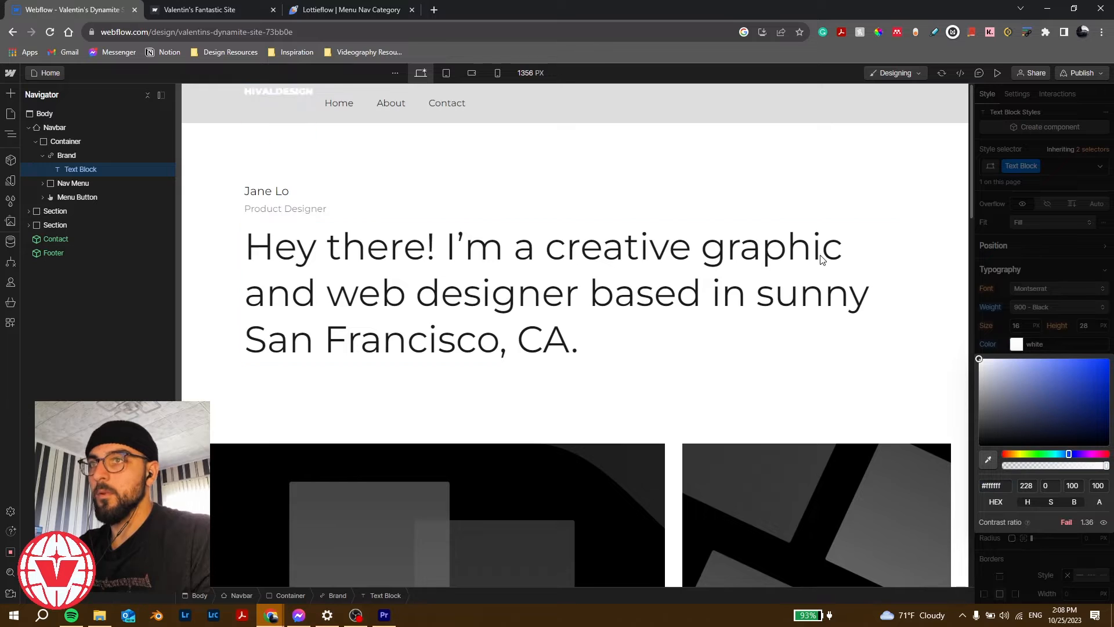
Step: Make Brand a flex box with the logo centred vertically, then open the Nav Menu's settings
{"action": "left_click", "coordinate": [105, 155]}
{"action": "scroll", "coordinate": [995, 343], "scroll_direction": "up", "scroll_amount": 3}
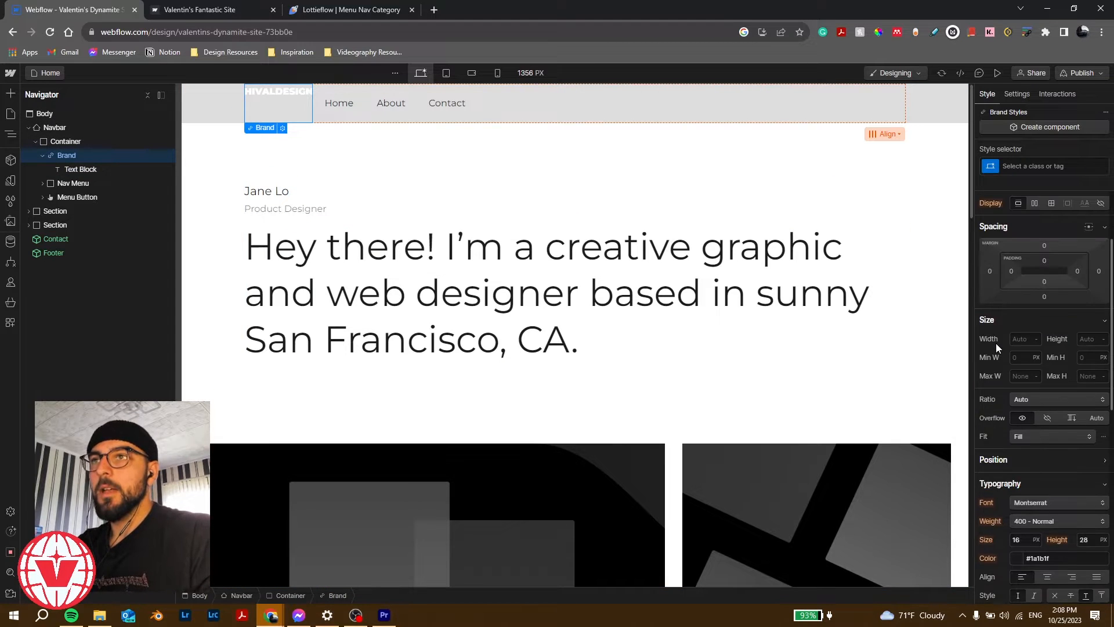
{"action": "scroll", "coordinate": [995, 343], "scroll_direction": "up", "scroll_amount": 1}
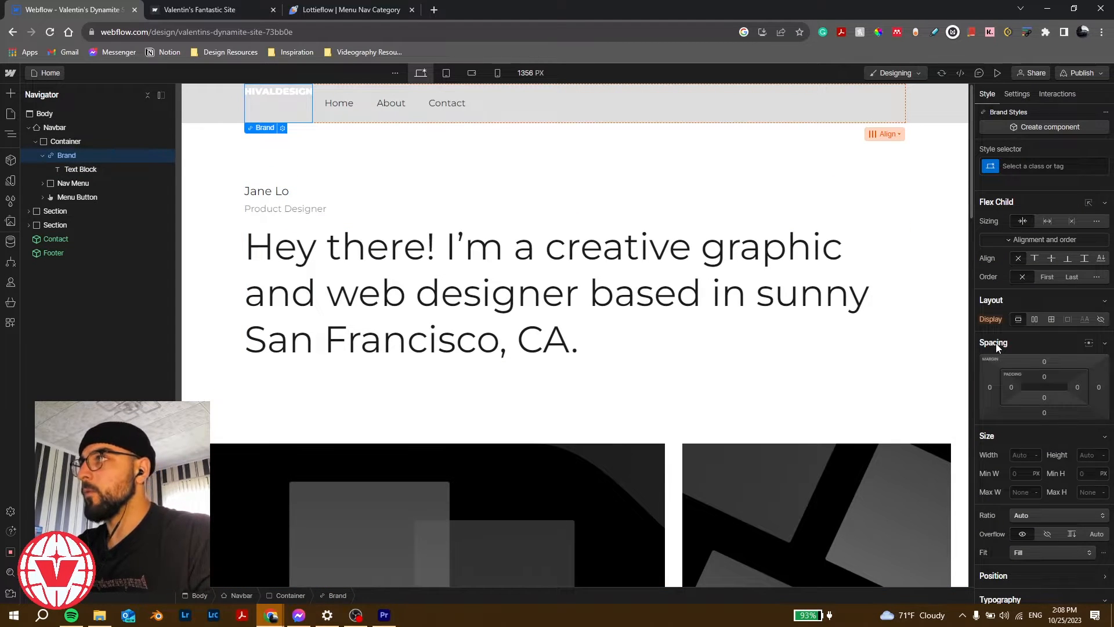
{"action": "left_click", "coordinate": [1034, 319]}
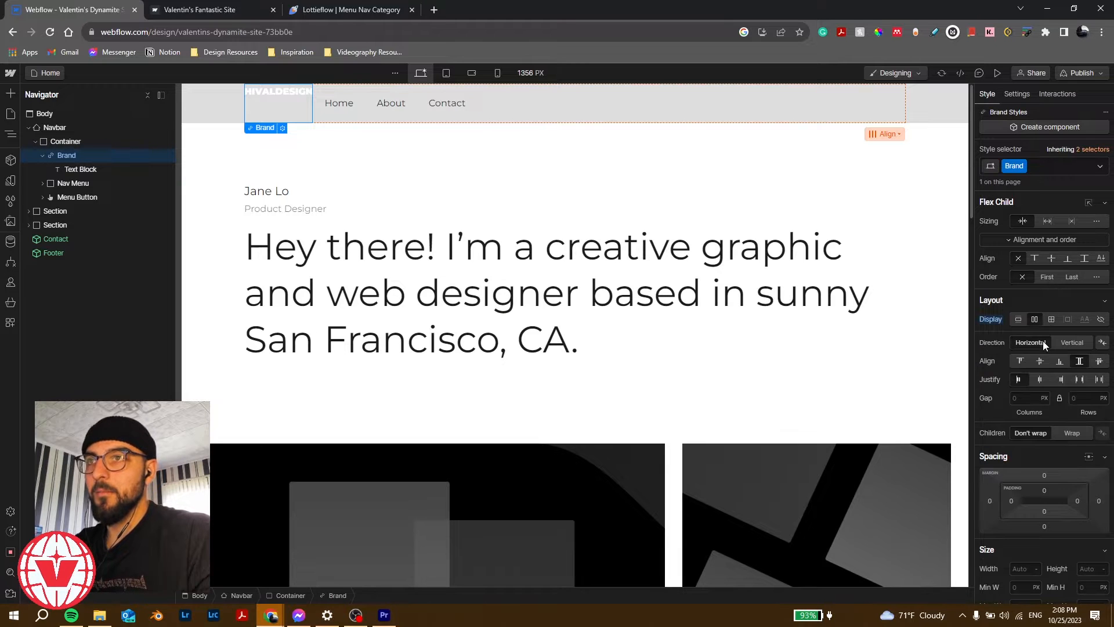
{"action": "left_click", "coordinate": [1039, 361]}
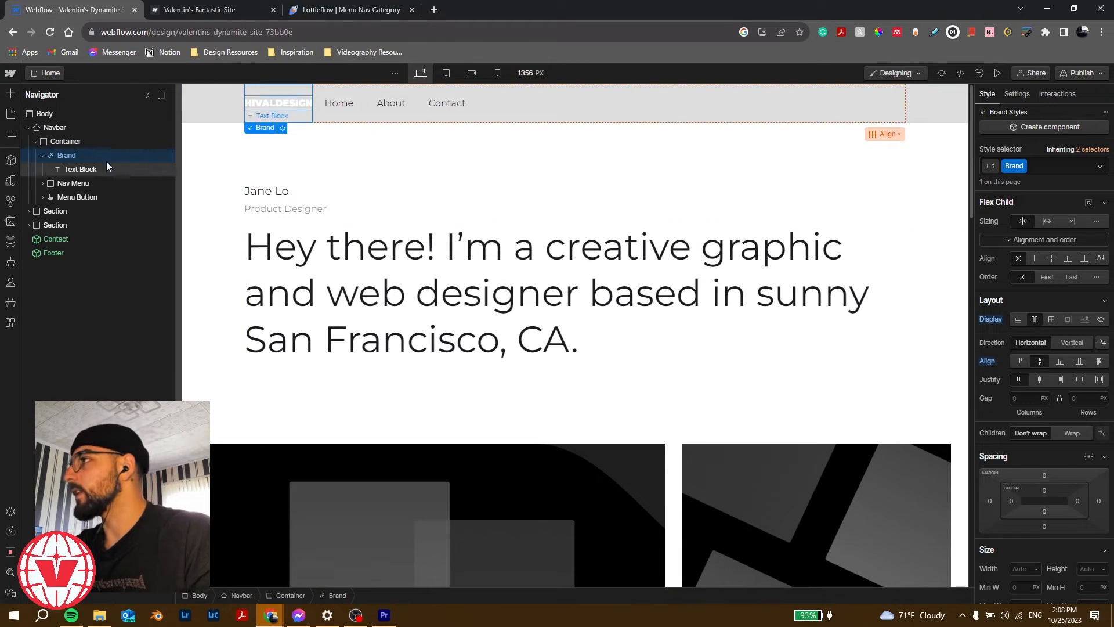
{"action": "left_click", "coordinate": [73, 182]}
{"action": "left_click", "coordinate": [1017, 94]}
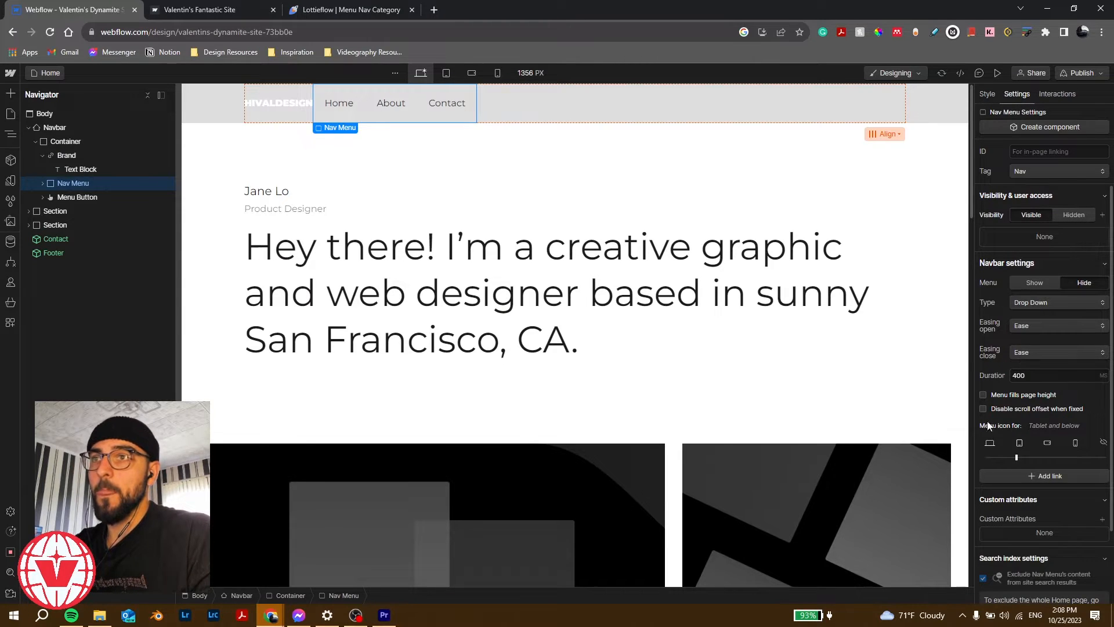
Step: Make the menu icon always appear and justify the navbar Container to space-between
{"action": "left_click_drag", "start_coordinate": [1017, 457], "coordinate": [980, 457]}
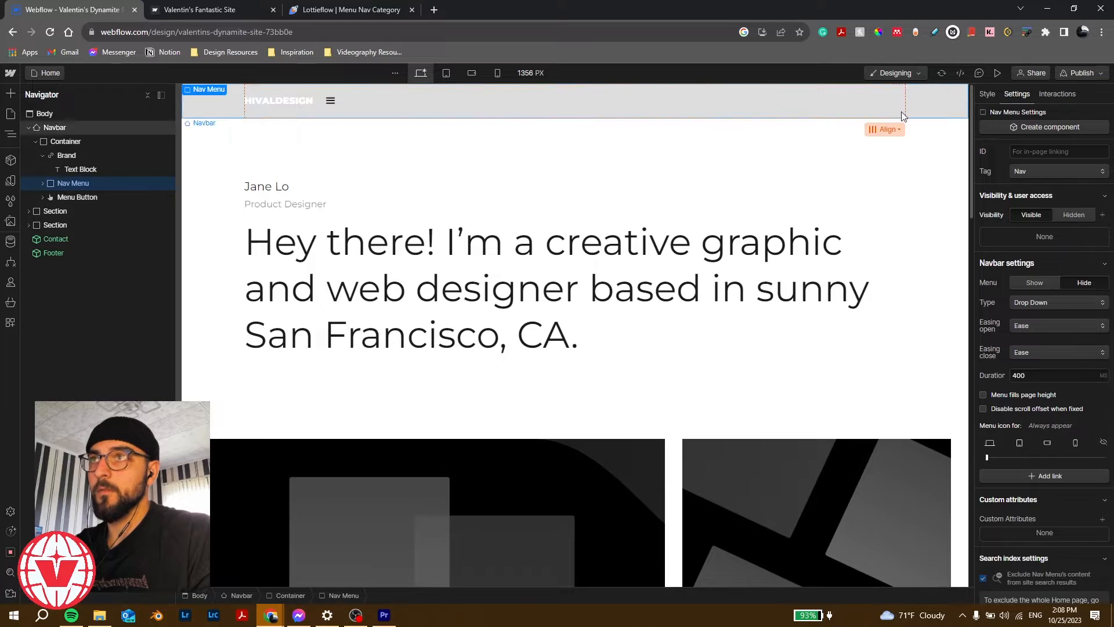
{"action": "left_click", "coordinate": [988, 93]}
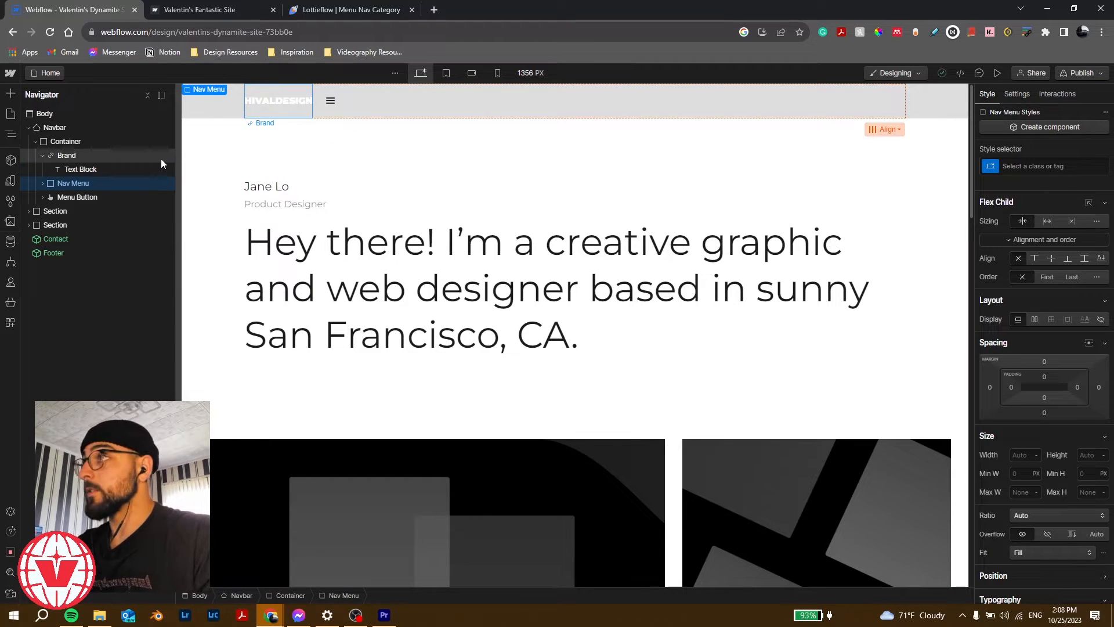
{"action": "left_click", "coordinate": [120, 142]}
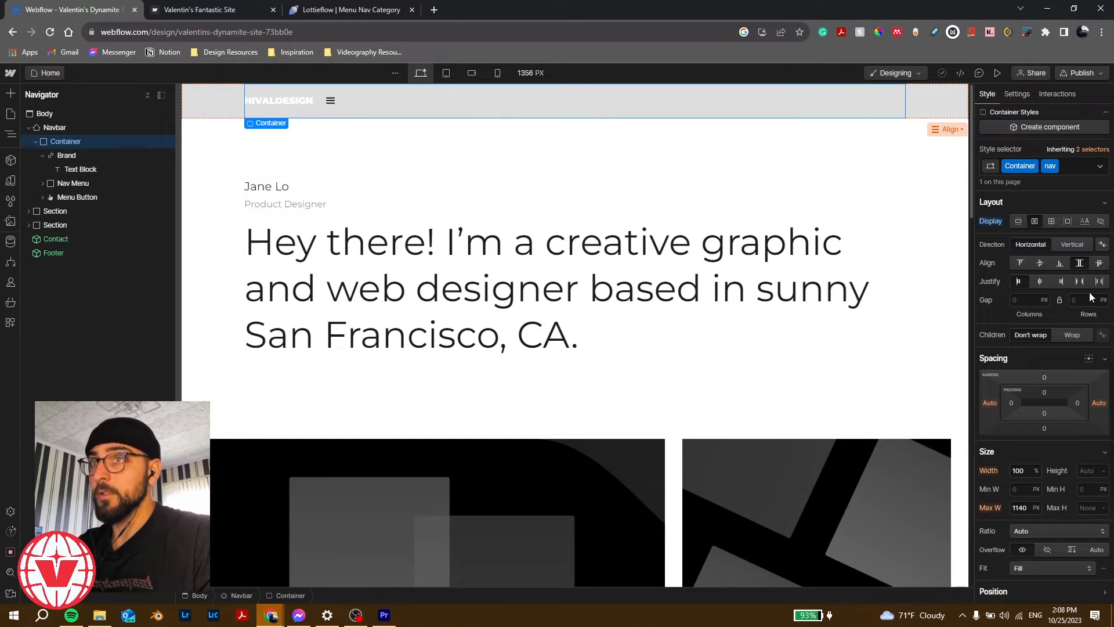
{"action": "left_click", "coordinate": [1080, 281]}
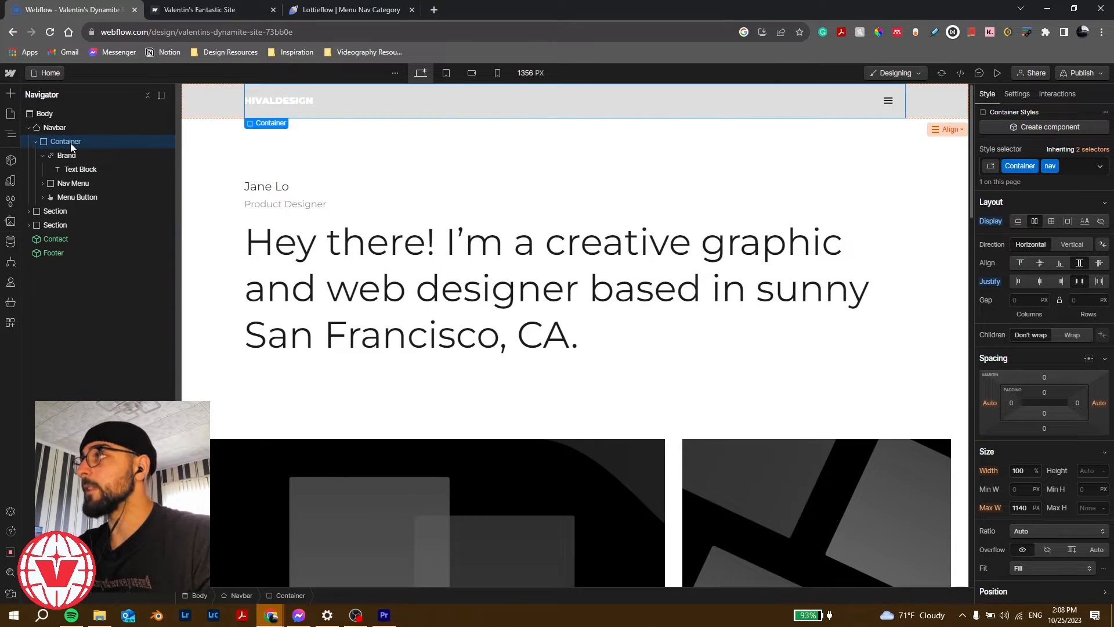
Step: Delete the three Nav Link elements inside the Nav Menu
{"action": "left_click", "coordinate": [43, 183]}
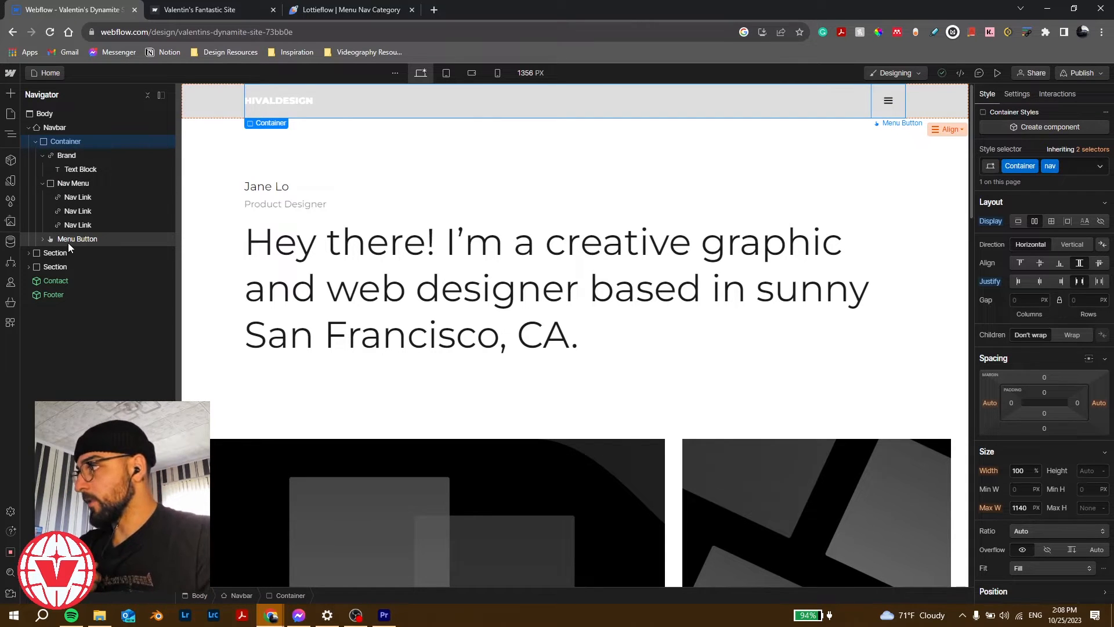
{"action": "left_click", "coordinate": [58, 184]}
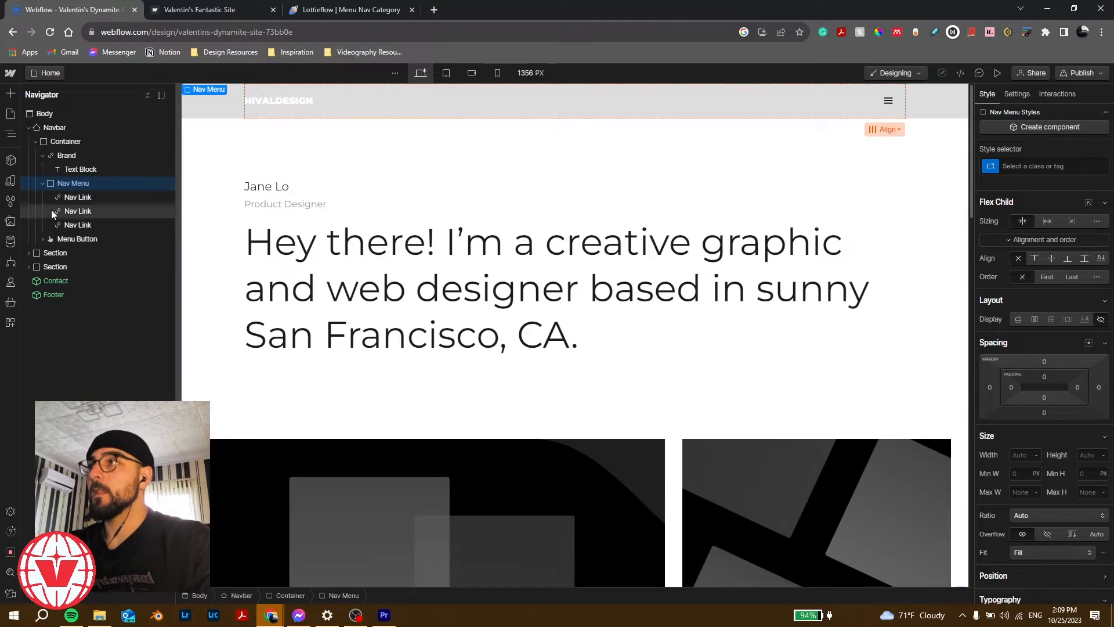
{"action": "left_click", "coordinate": [113, 198]}
{"action": "key", "text": "Delete"}
{"action": "key", "text": "Delete"}
{"action": "key", "text": "Delete"}
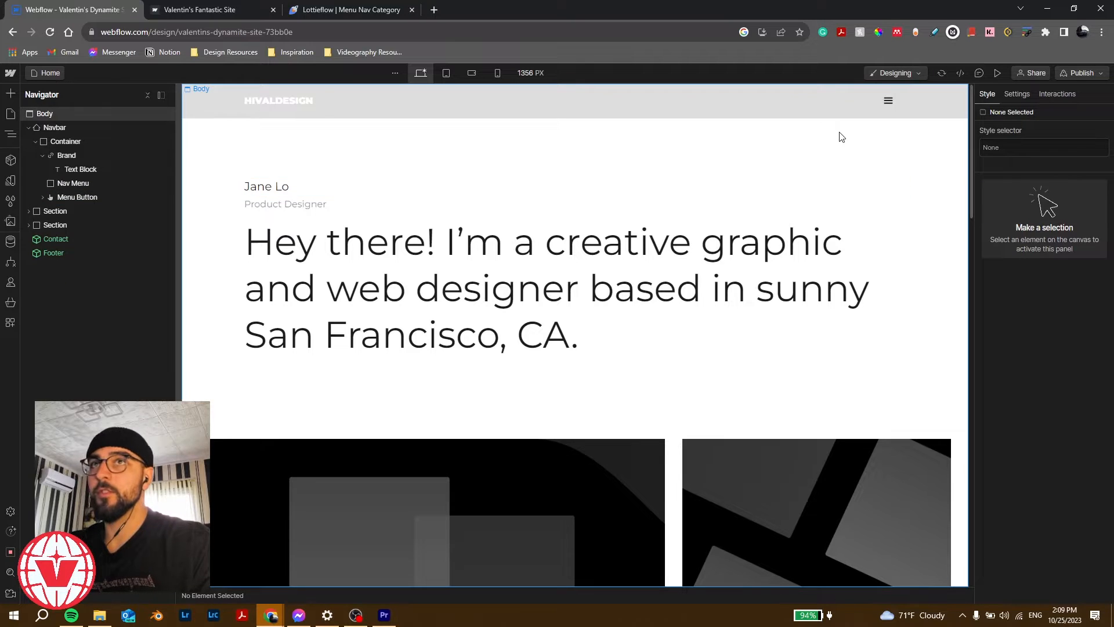
Step: Set the Navbar's Menu setting to Show, then bring up the Nav Menu's style properties
{"action": "left_click", "coordinate": [1024, 93]}
{"action": "left_click", "coordinate": [986, 94]}
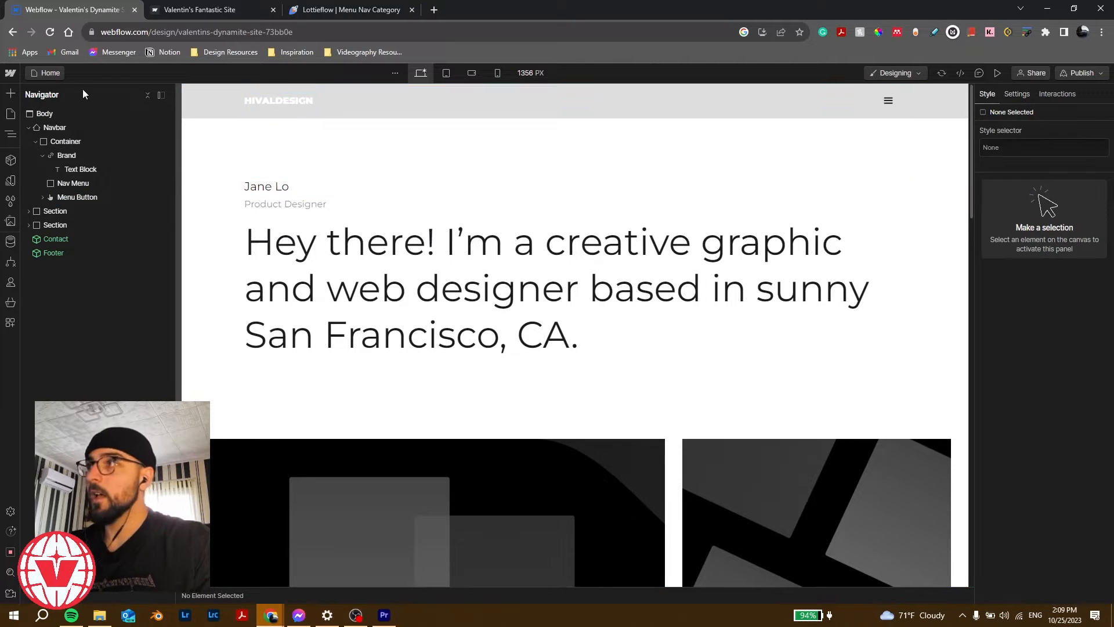
{"action": "left_click", "coordinate": [77, 128]}
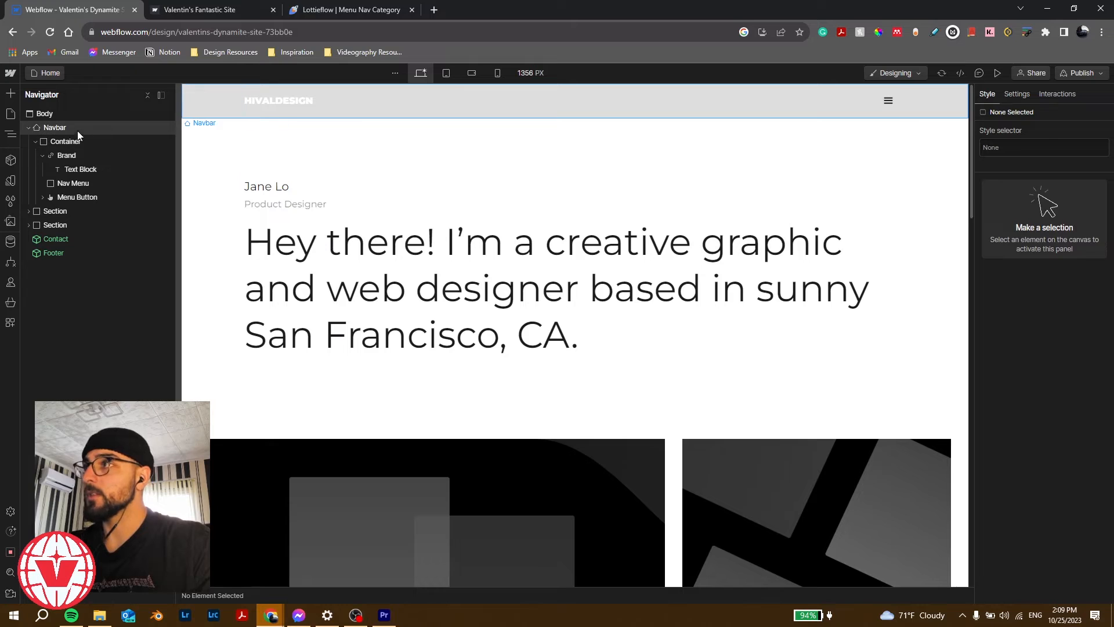
{"action": "left_click", "coordinate": [1018, 94]}
{"action": "left_click", "coordinate": [1035, 263]}
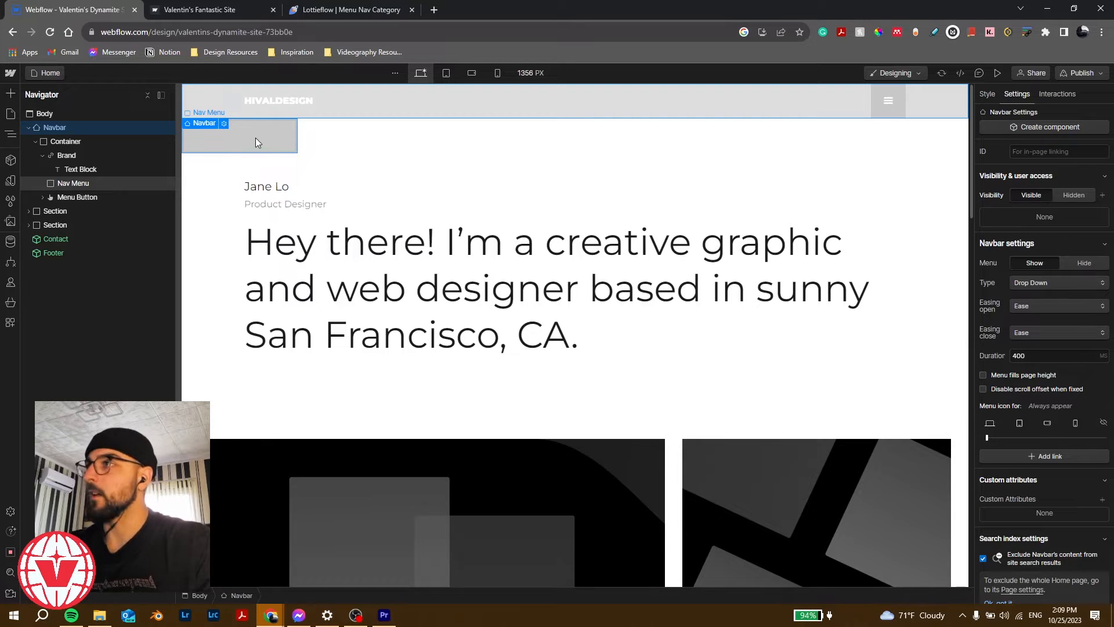
{"action": "left_click", "coordinate": [136, 183]}
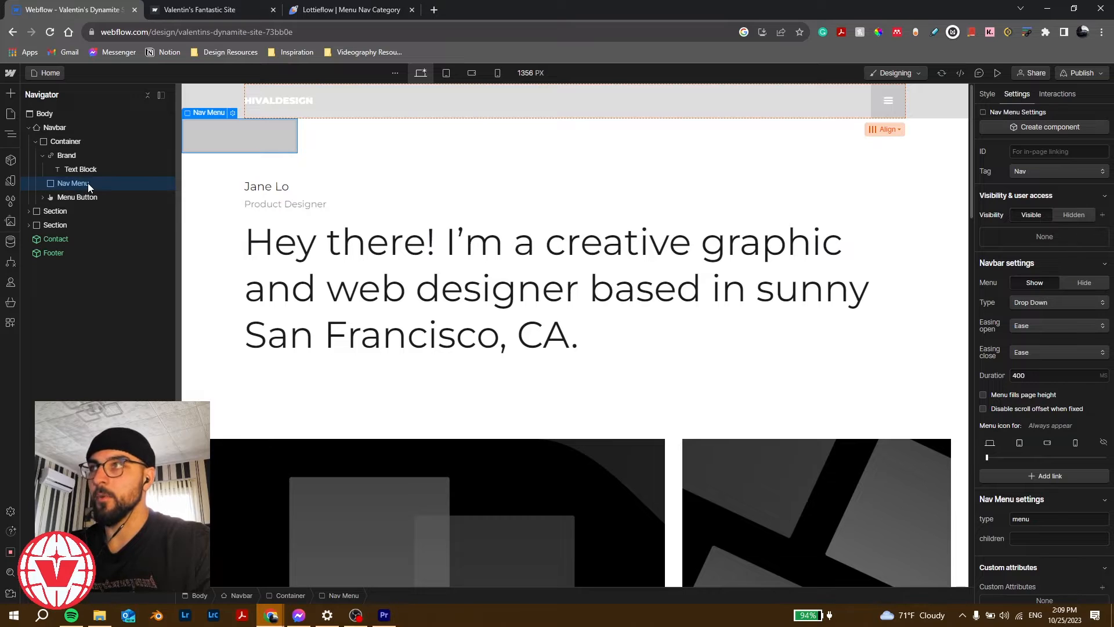
{"action": "left_click", "coordinate": [987, 94]}
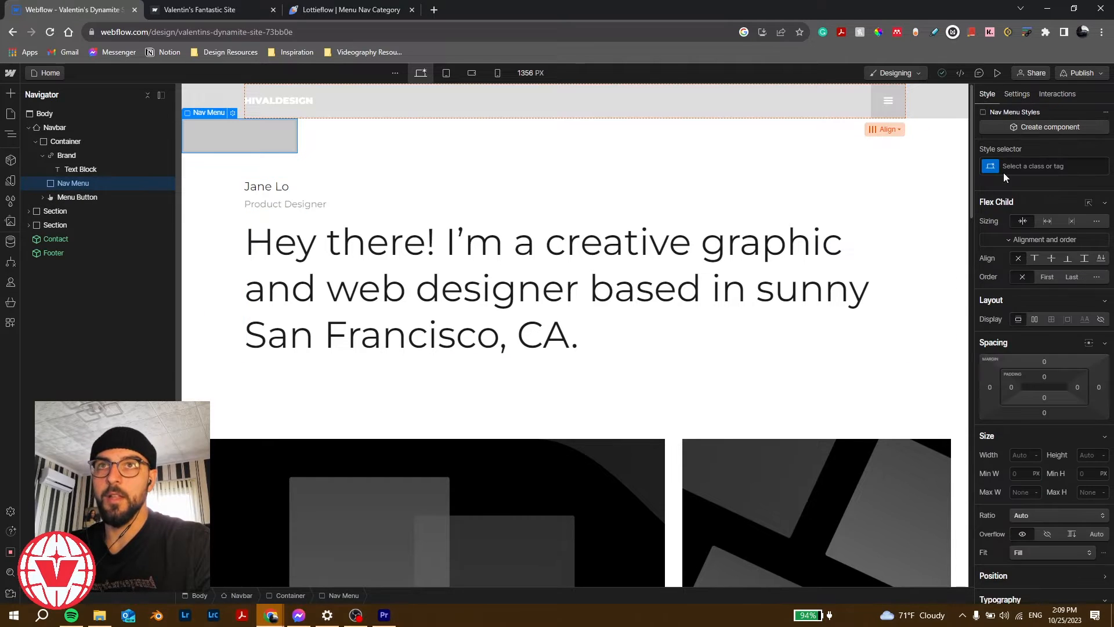
{"action": "scroll", "coordinate": [999, 319], "scroll_direction": "down", "scroll_amount": 10}
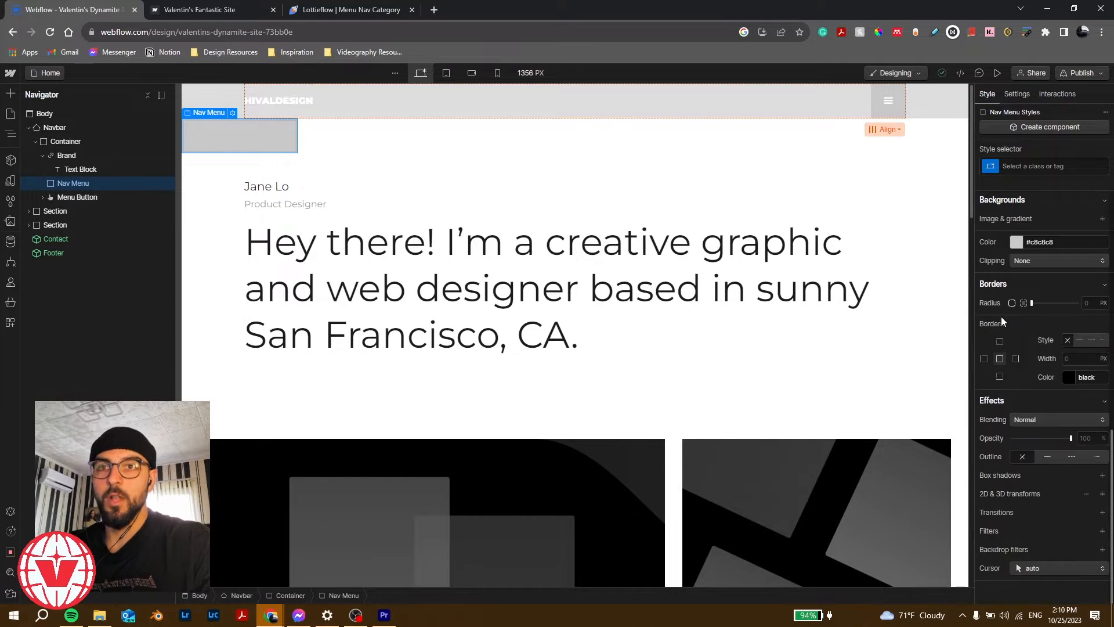
Step: Set the Nav Menu's position to Fixed with full-screen 0% offsets
{"action": "scroll", "coordinate": [991, 302], "scroll_direction": "up", "scroll_amount": 6}
{"action": "left_click", "coordinate": [1060, 319]}
{"action": "left_click", "coordinate": [1044, 363]}
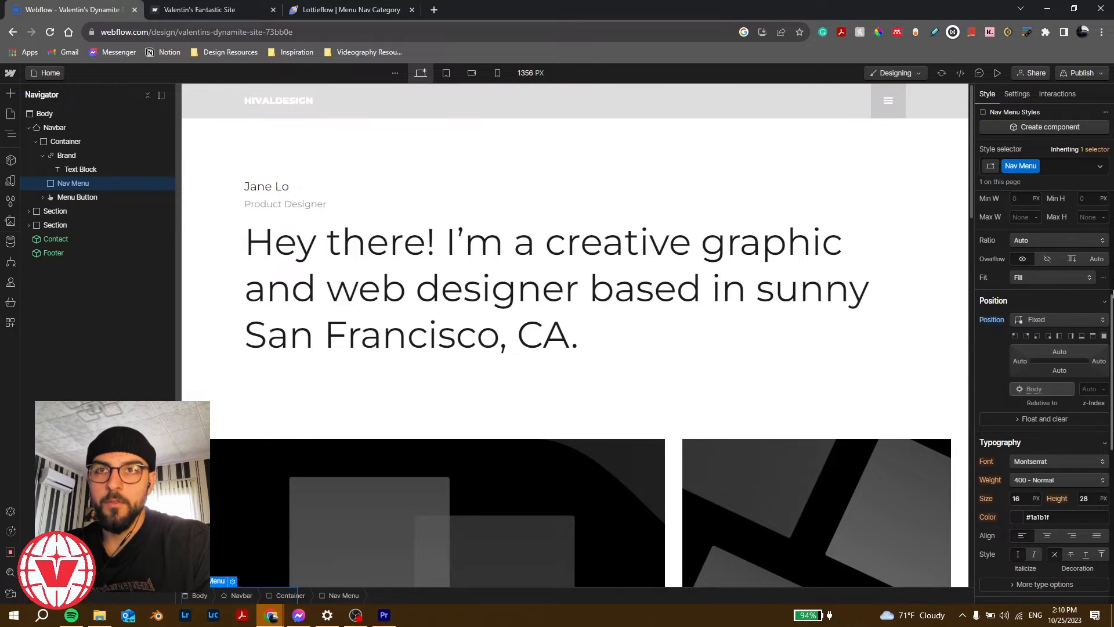
{"action": "left_click", "coordinate": [1104, 336]}
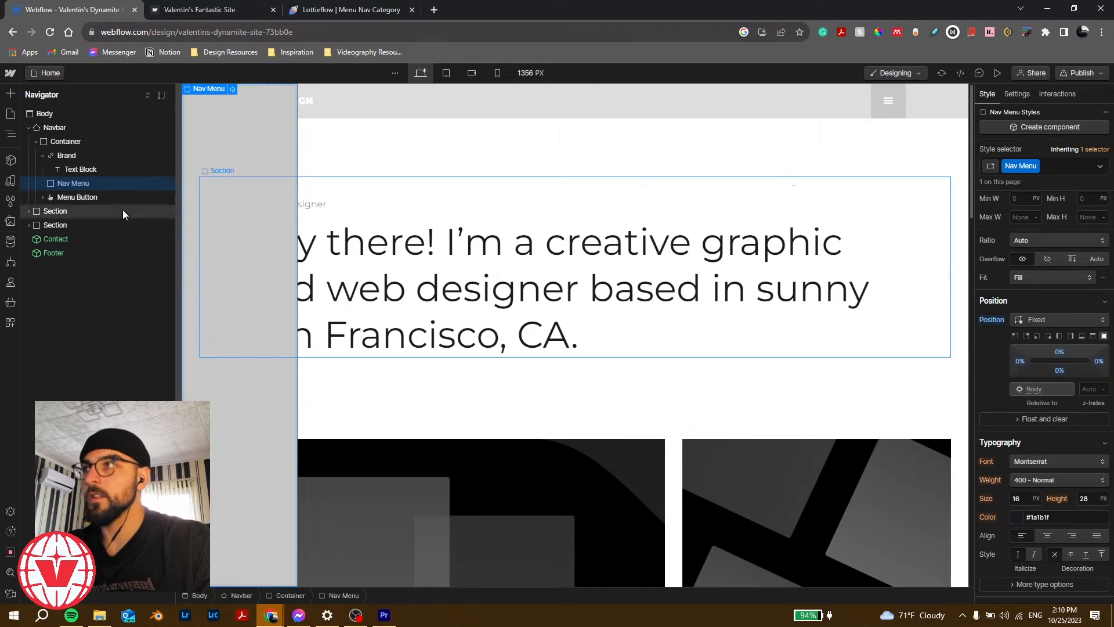
Step: Insert a Div Block in the Nav Menu and give it the class 'Grid'
{"action": "key", "text": "ctrl+k"}
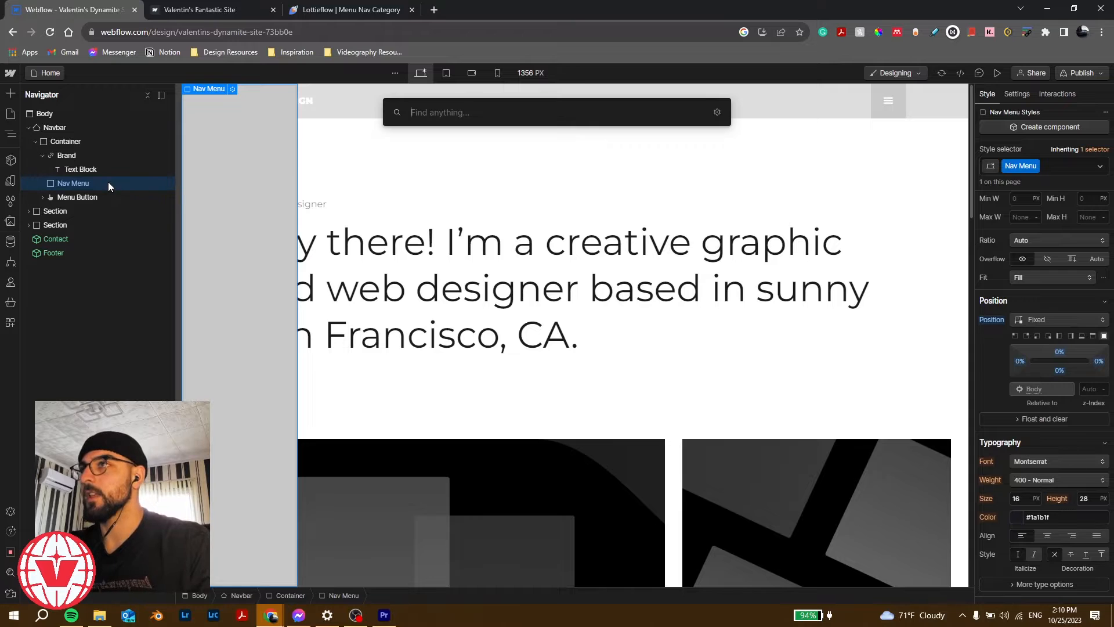
{"action": "type", "text": "div"}
{"action": "key", "text": "Return"}
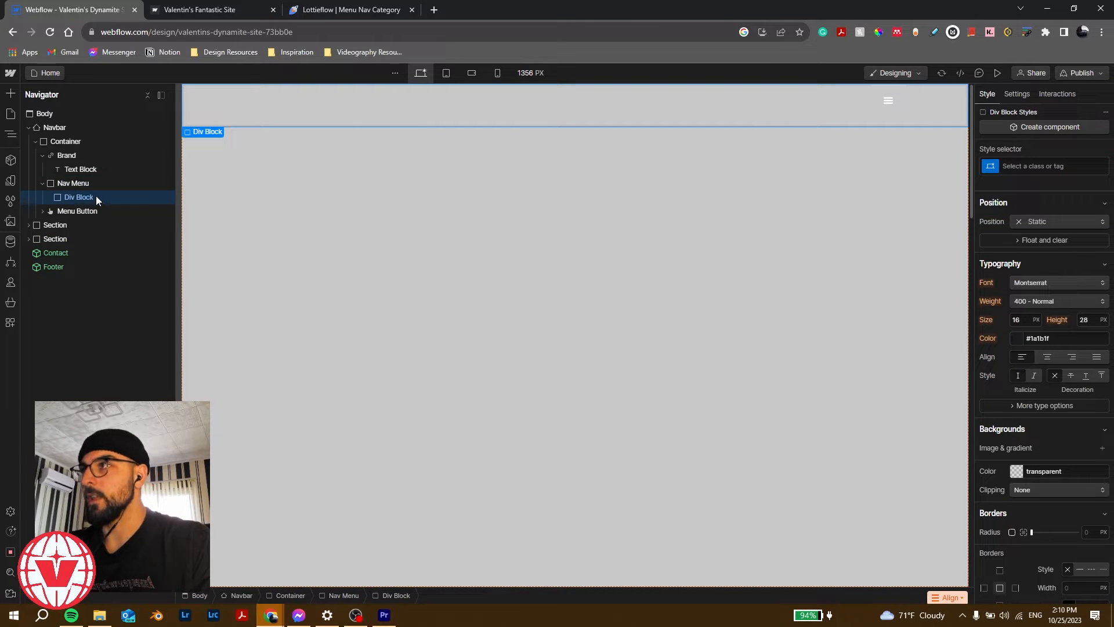
{"action": "left_click", "coordinate": [1026, 168]}
{"action": "type", "text": "Gri"}
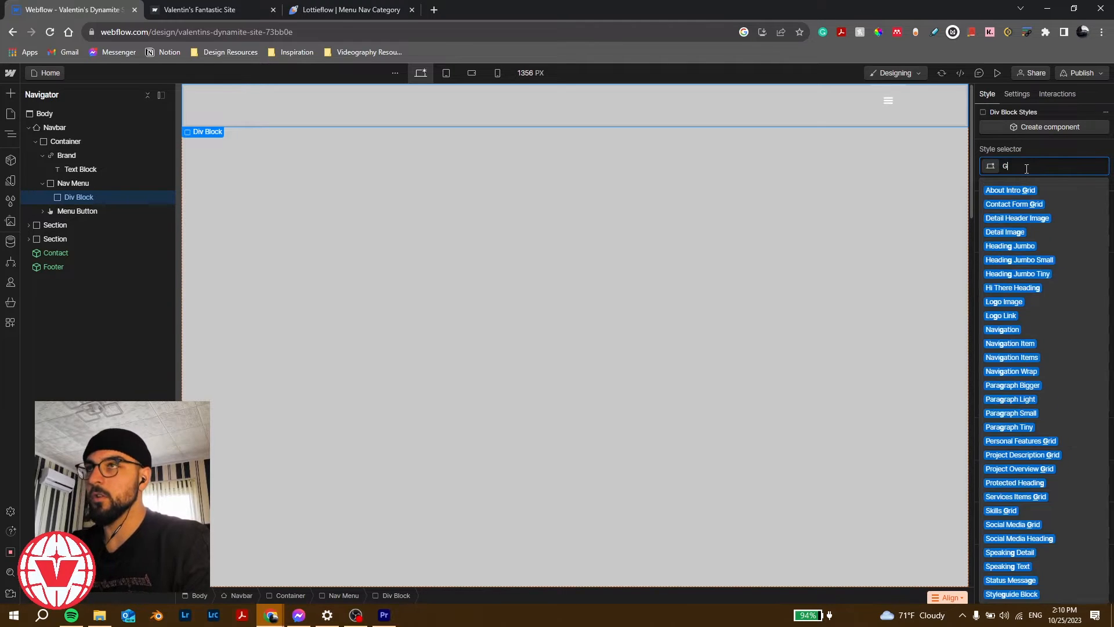
{"action": "key", "text": "BackSpace"}
{"action": "key", "text": "BackSpace"}
{"action": "key", "text": "BackSpace"}
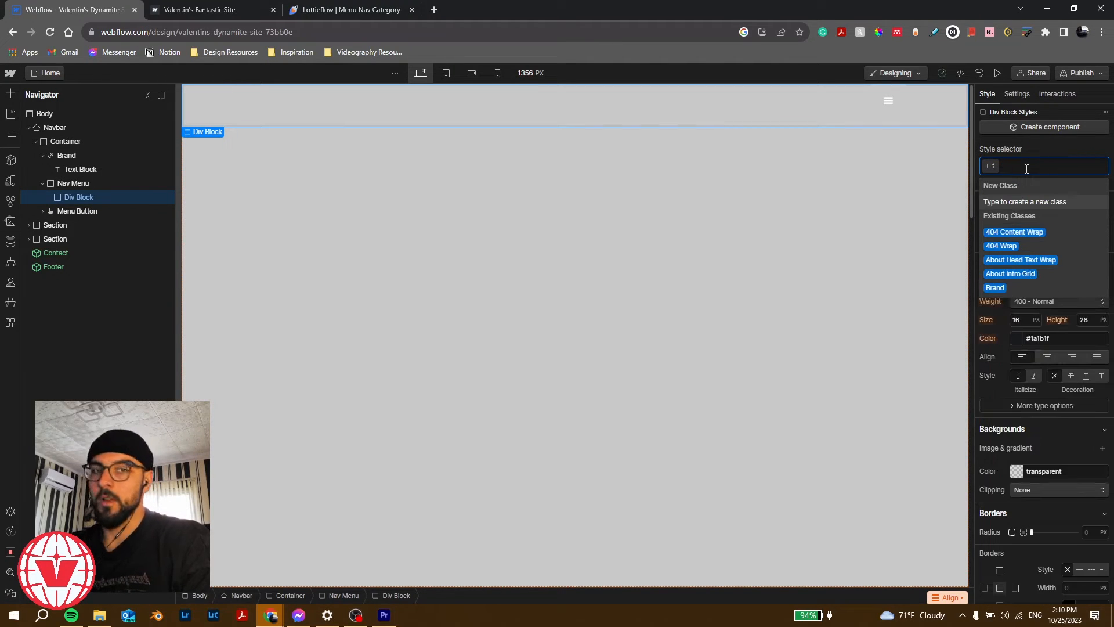
{"action": "type", "text": "Grid"}
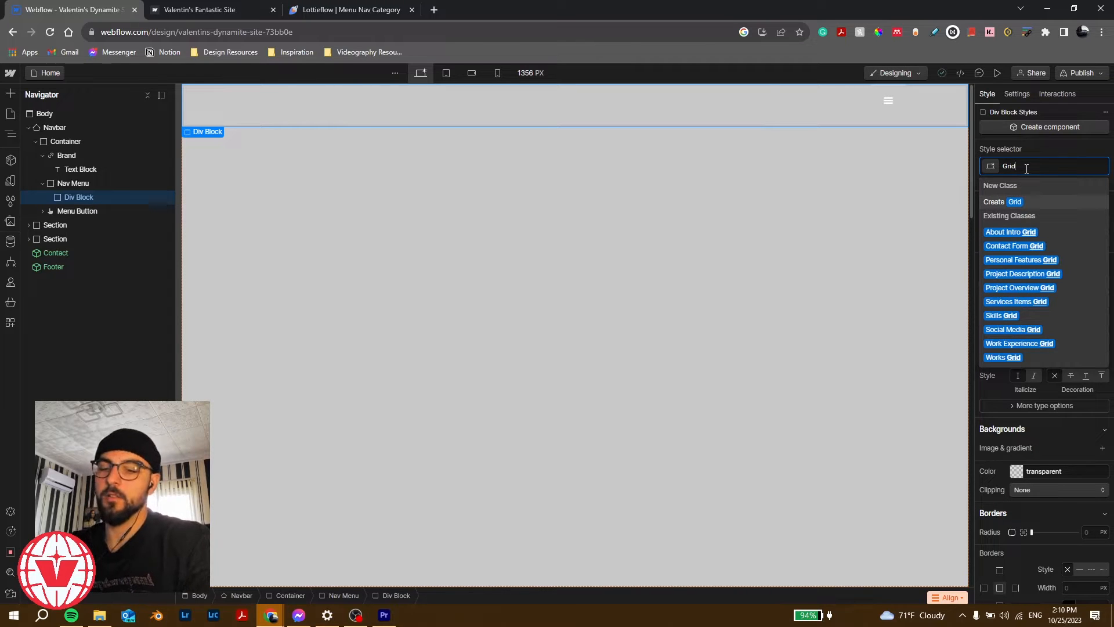
{"action": "key", "text": "Return"}
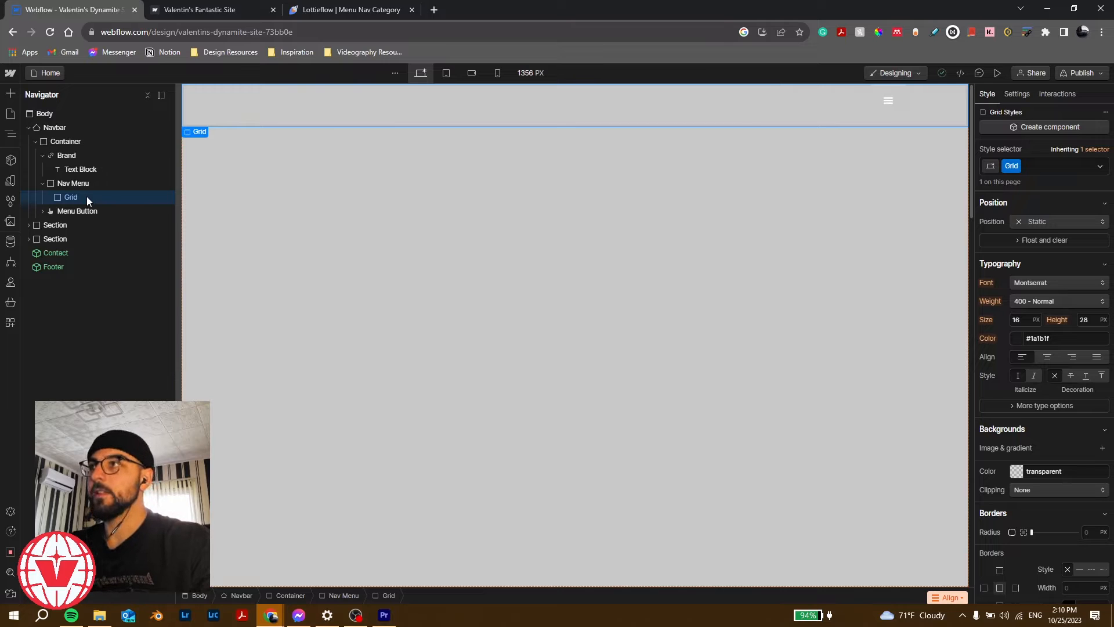
Step: Add a Div Block inside Grid with the class 'nav-column', correcting the misspelled name
{"action": "key", "text": "ctrl+k"}
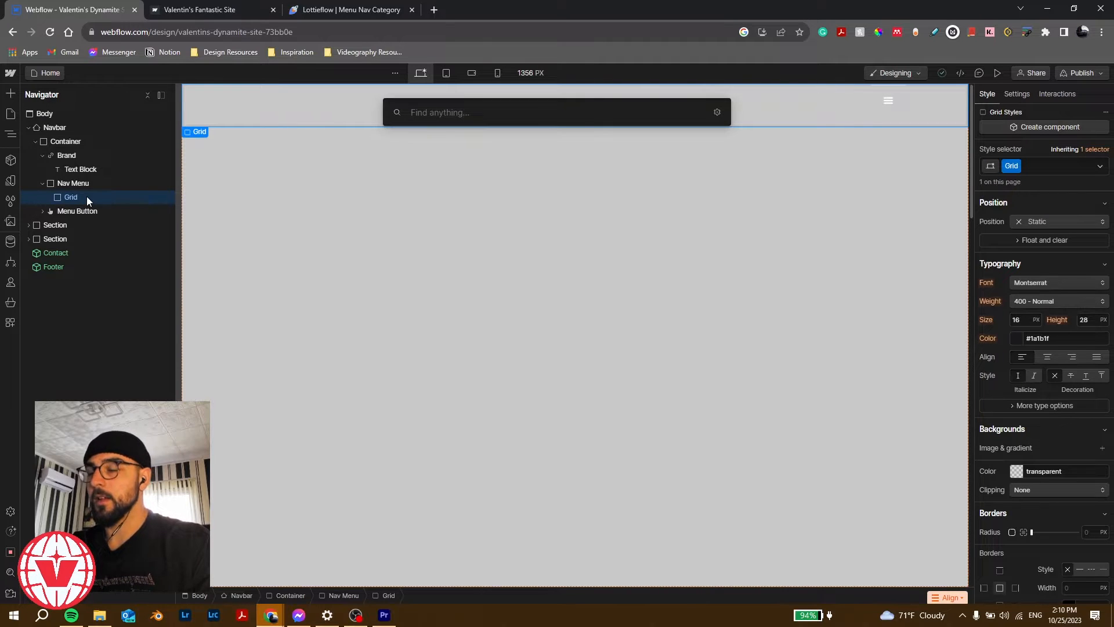
{"action": "type", "text": "div"}
{"action": "key", "text": "Return"}
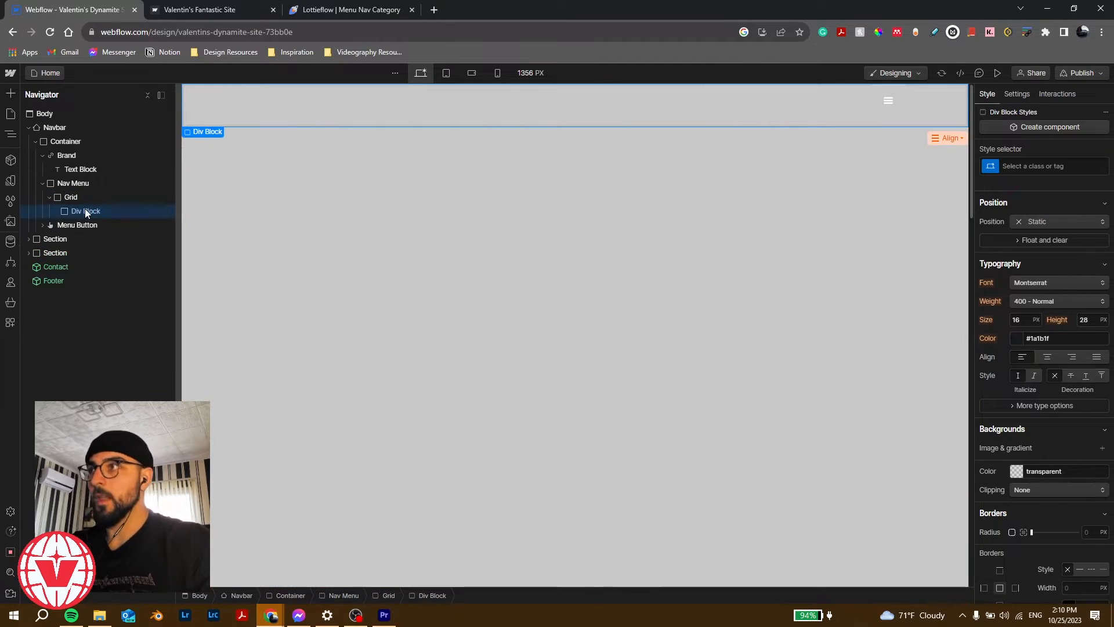
{"action": "left_click", "coordinate": [1029, 167]}
{"action": "type", "text": "n"}
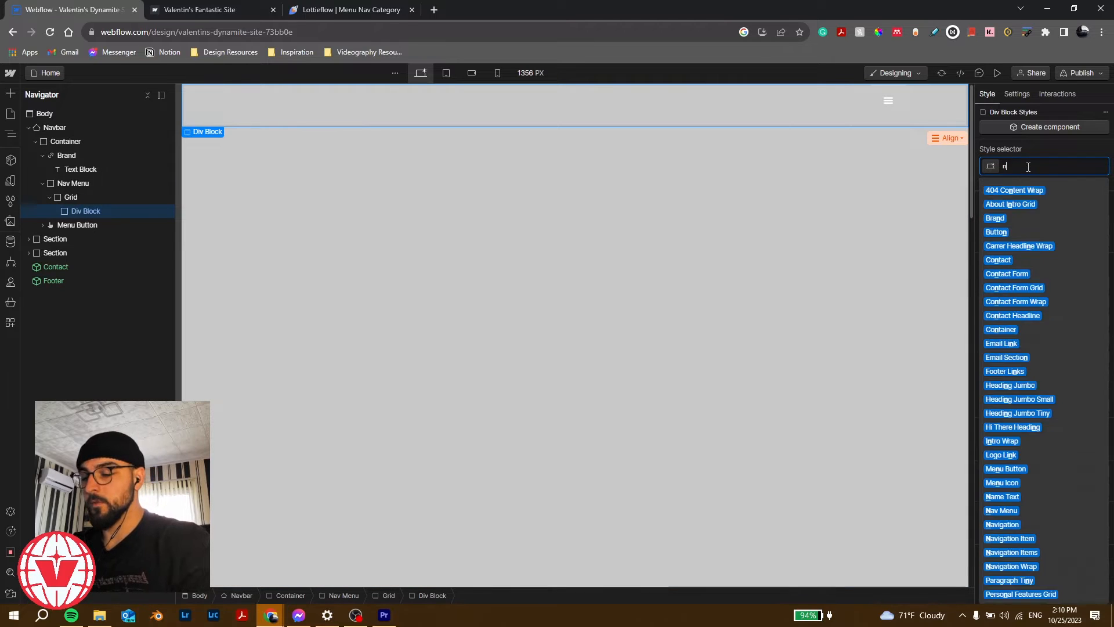
{"action": "type", "text": "av-colum"}
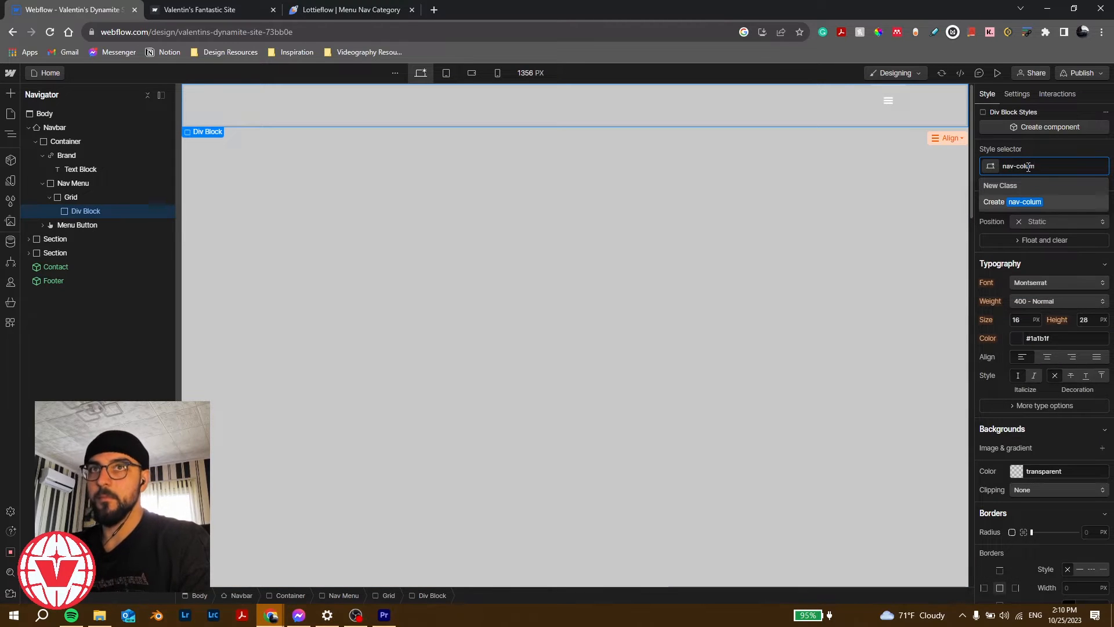
{"action": "key", "text": "Return"}
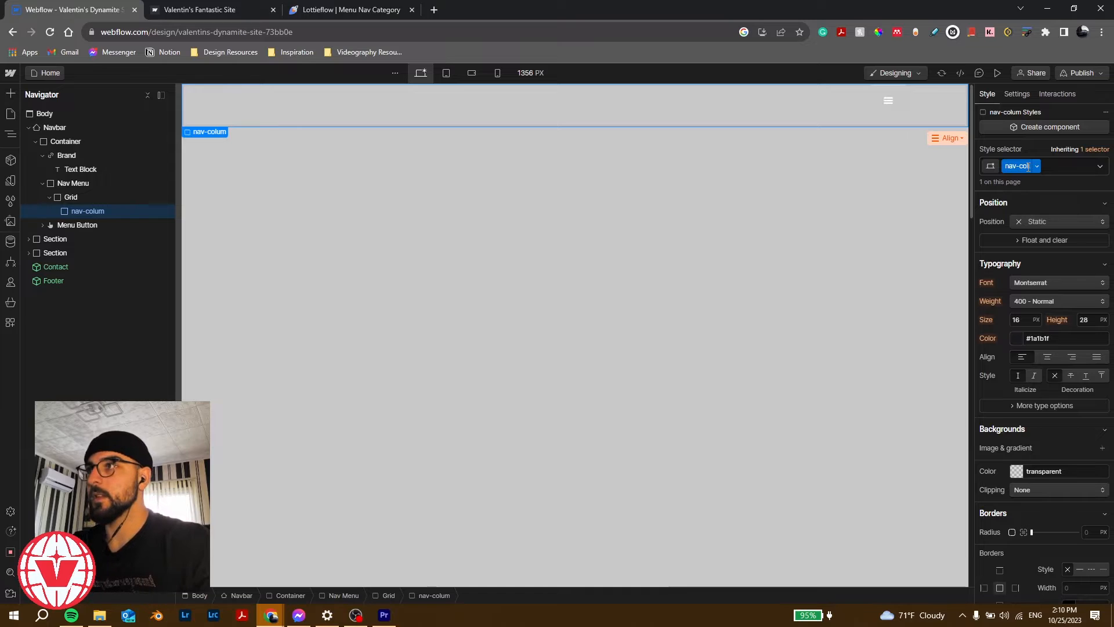
{"action": "double_click", "coordinate": [1028, 166]}
{"action": "key", "text": "Right"}
{"action": "type", "text": "n"}
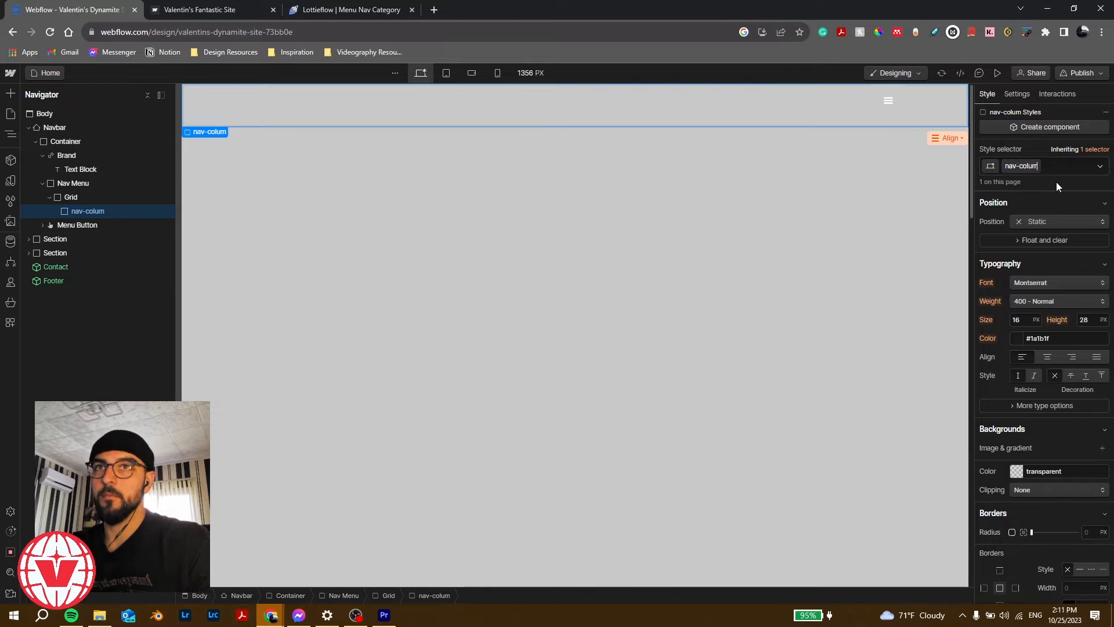
{"action": "key", "text": "Return"}
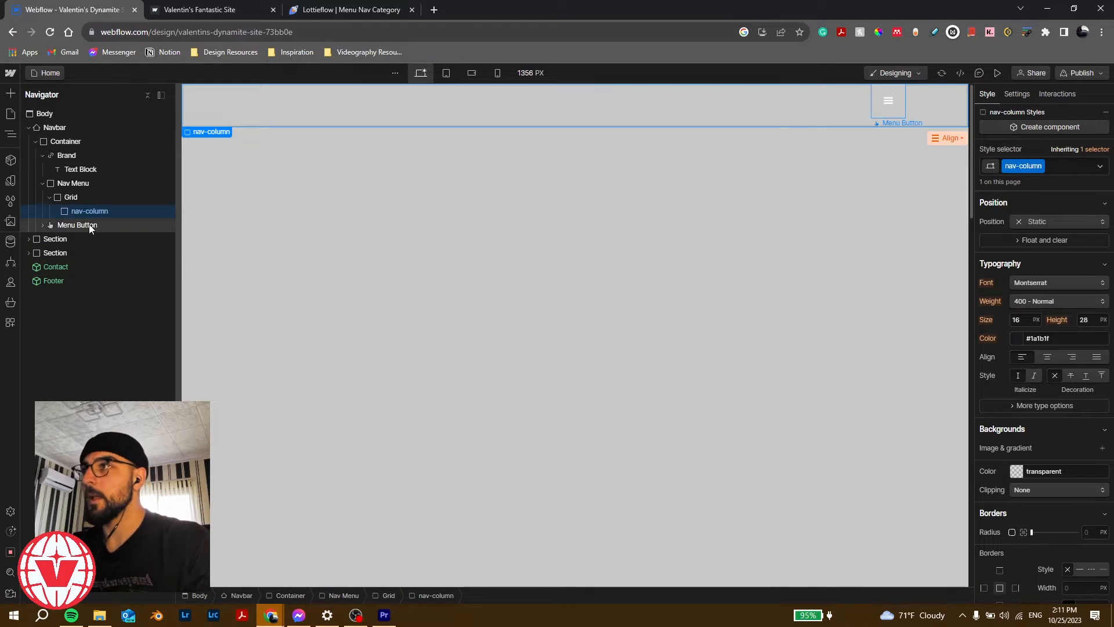
Step: Duplicate the nav-column, then undo so only one nav-column remains
{"action": "left_click", "coordinate": [89, 183]}
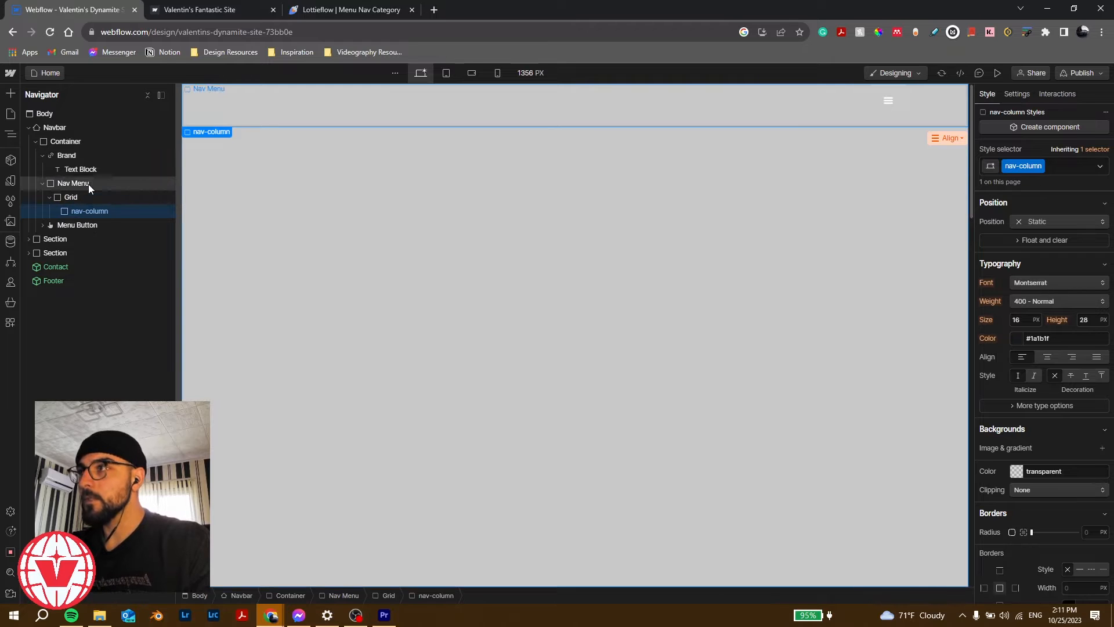
{"action": "left_click", "coordinate": [93, 197]}
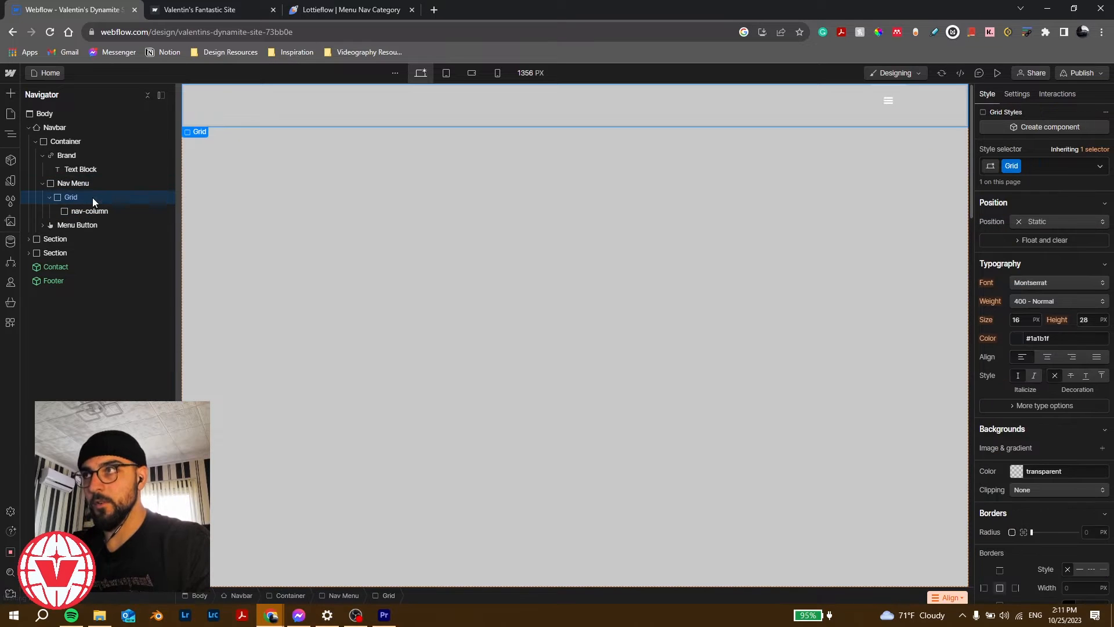
{"action": "left_click", "coordinate": [106, 212]}
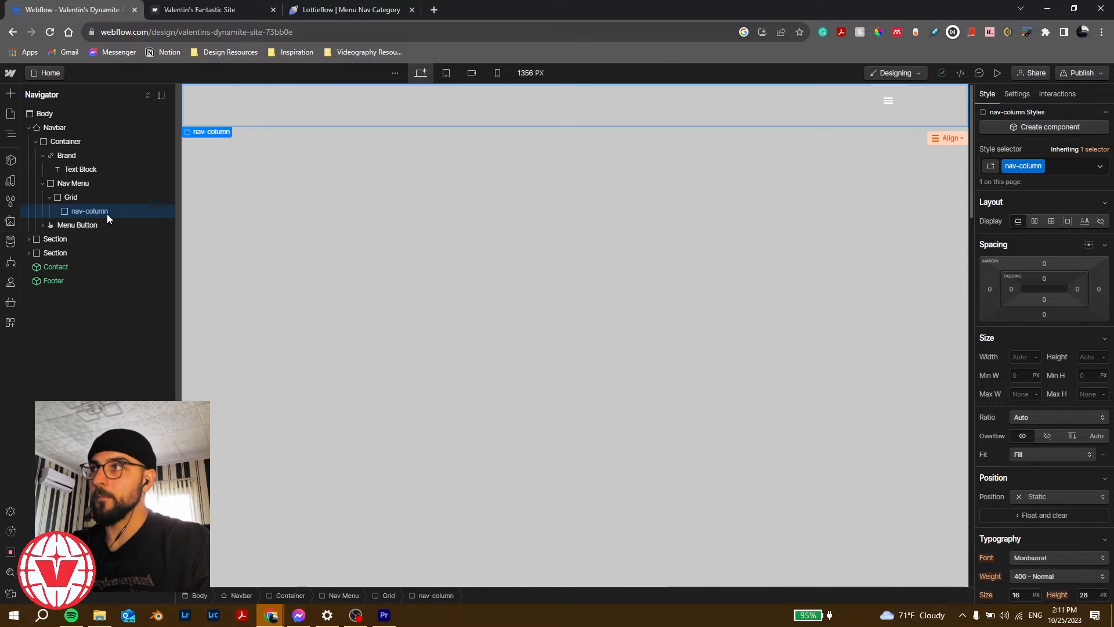
{"action": "key", "text": "ctrl+d"}
{"action": "key", "text": "ctrl+d"}
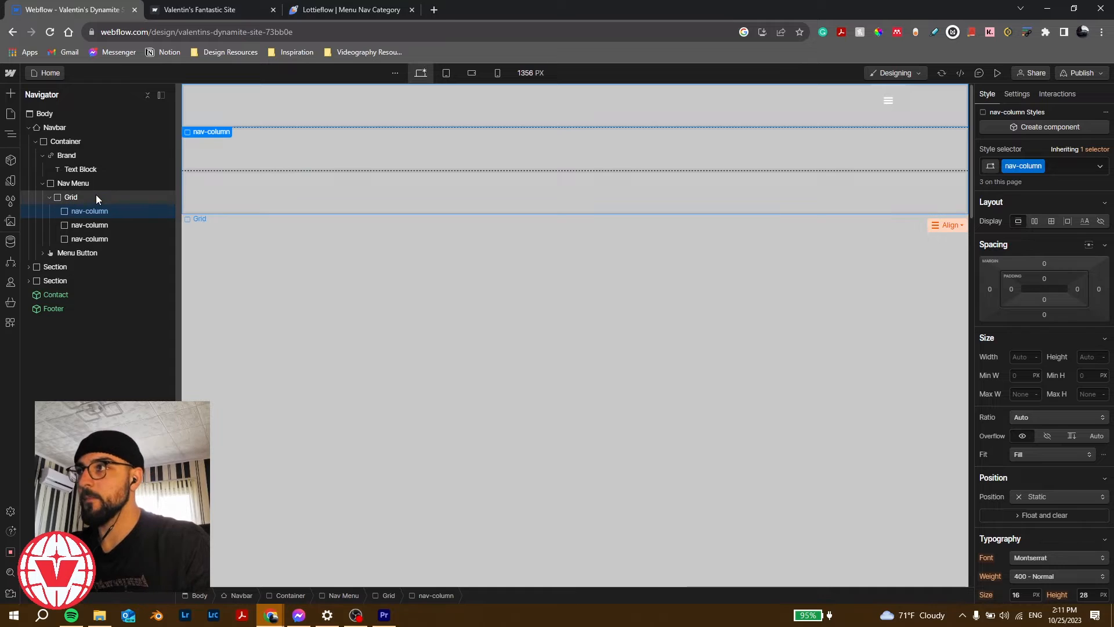
{"action": "key", "text": "ctrl+z"}
{"action": "key", "text": "ctrl+z"}
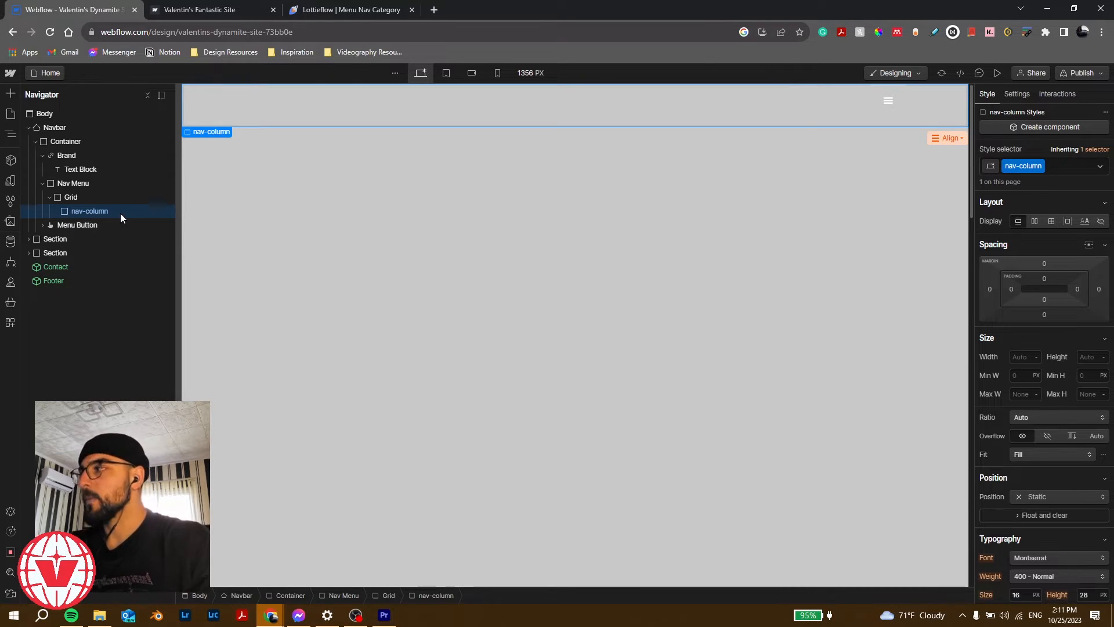
Step: Set Display to Flex on the Nav Menu, Grid and nav-column
{"action": "left_click", "coordinate": [83, 142]}
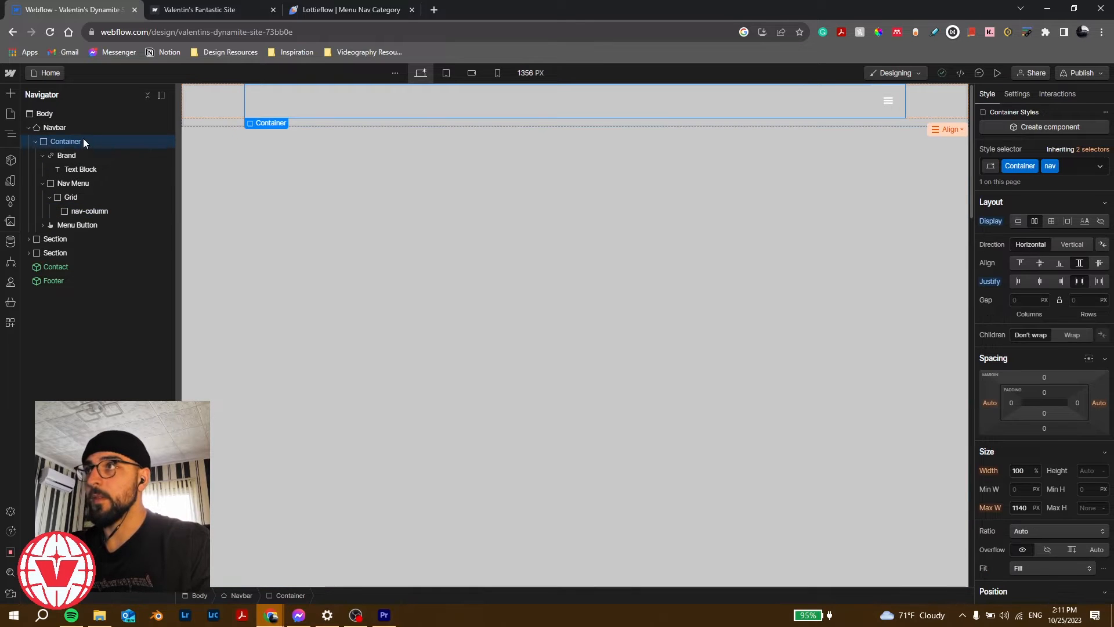
{"action": "left_click", "coordinate": [94, 182]}
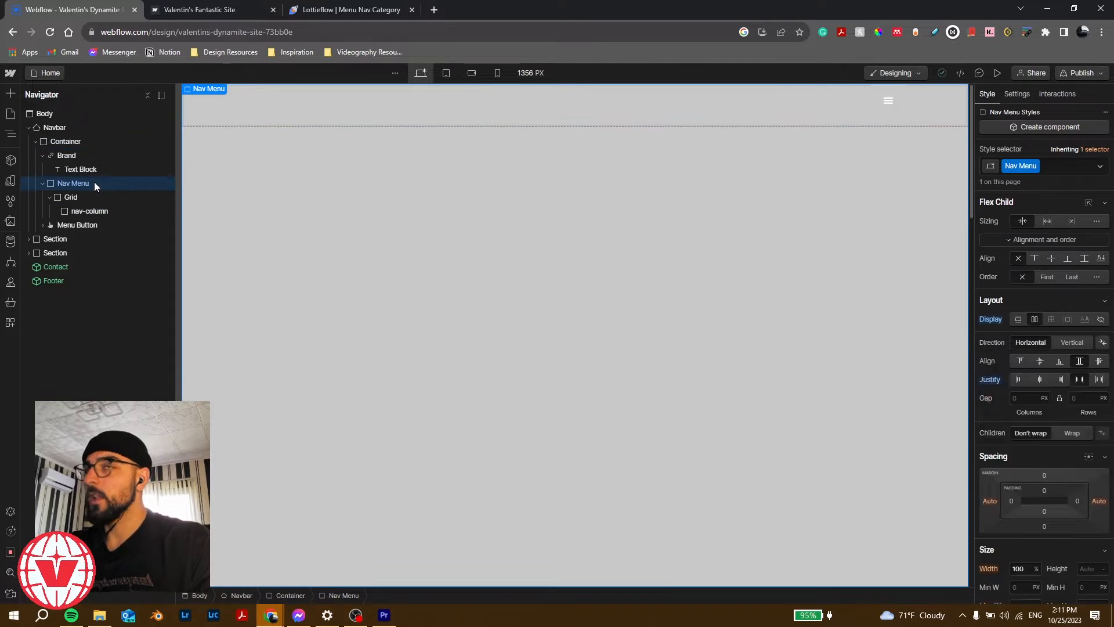
{"action": "left_click", "coordinate": [1034, 320]}
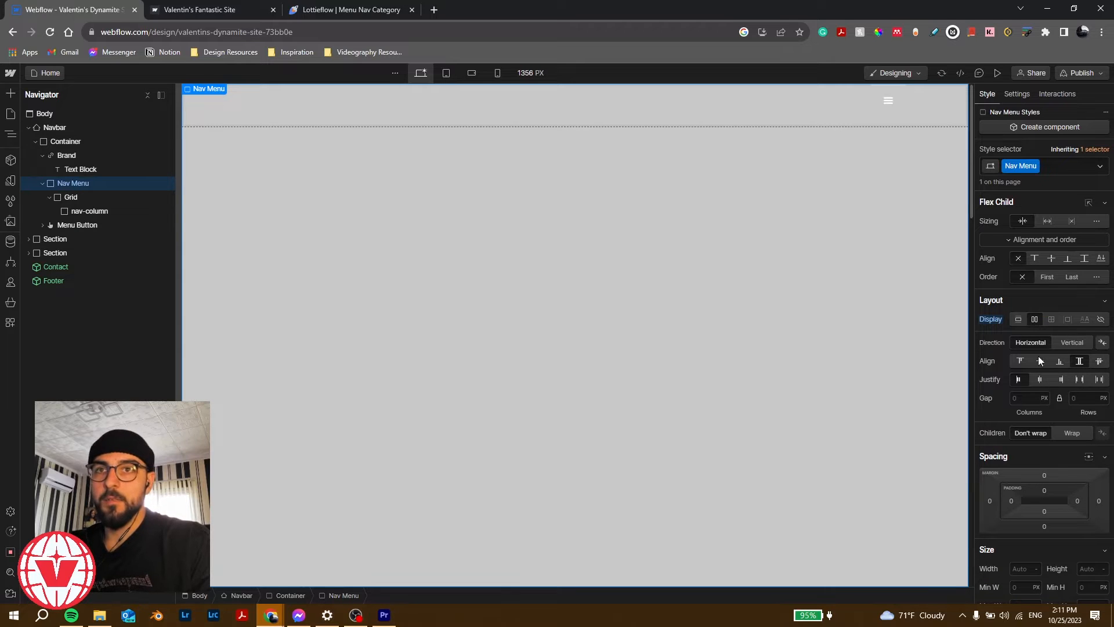
{"action": "left_click", "coordinate": [77, 197]}
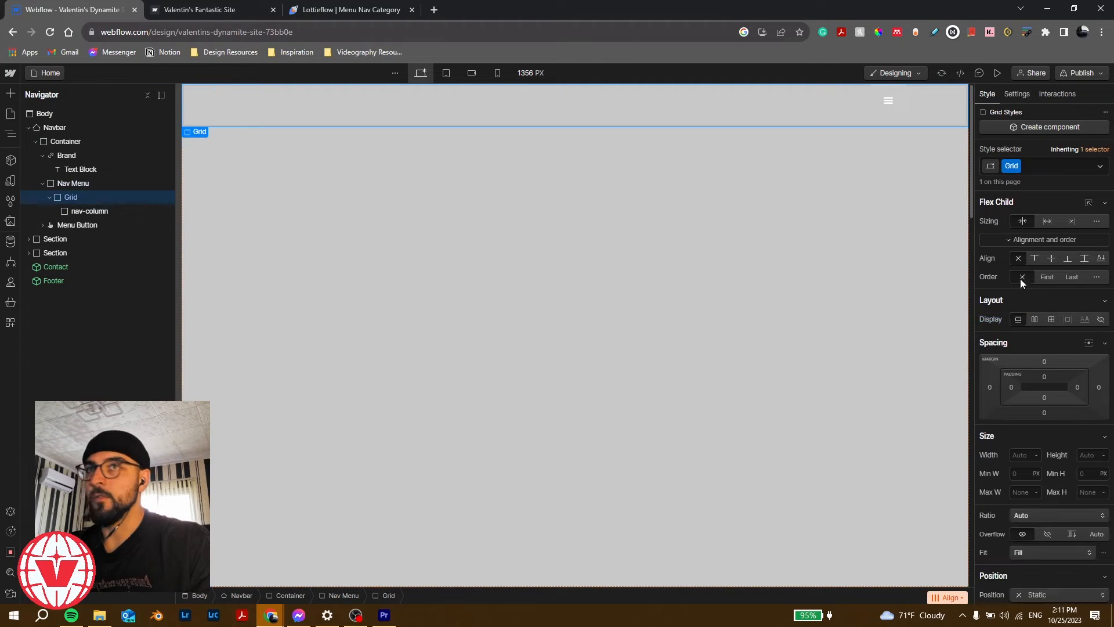
{"action": "left_click", "coordinate": [1034, 318]}
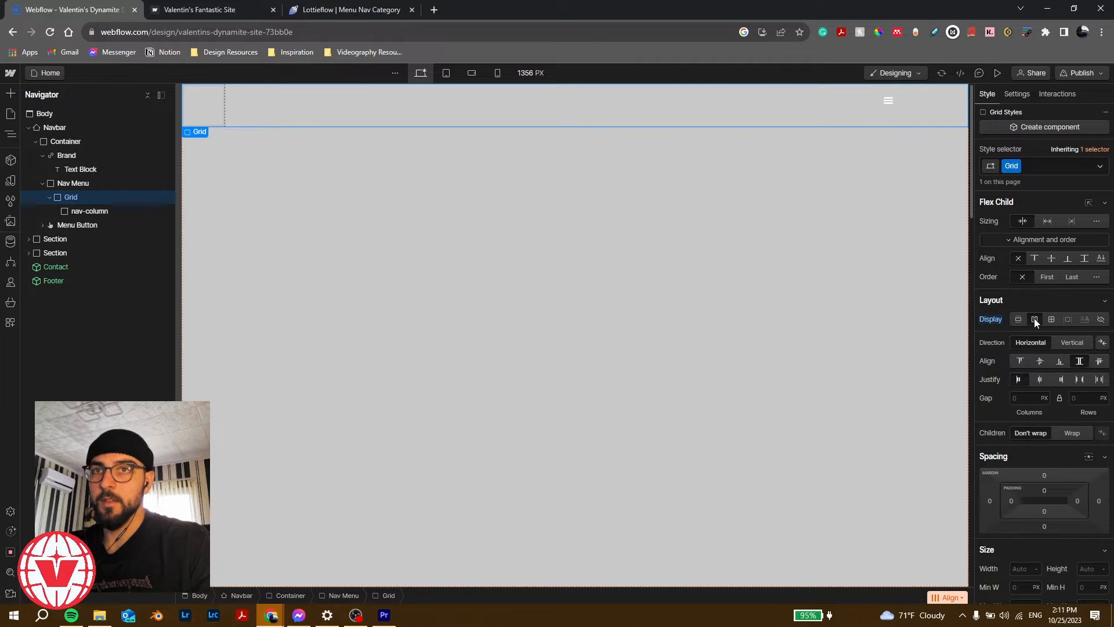
{"action": "left_click", "coordinate": [107, 208]}
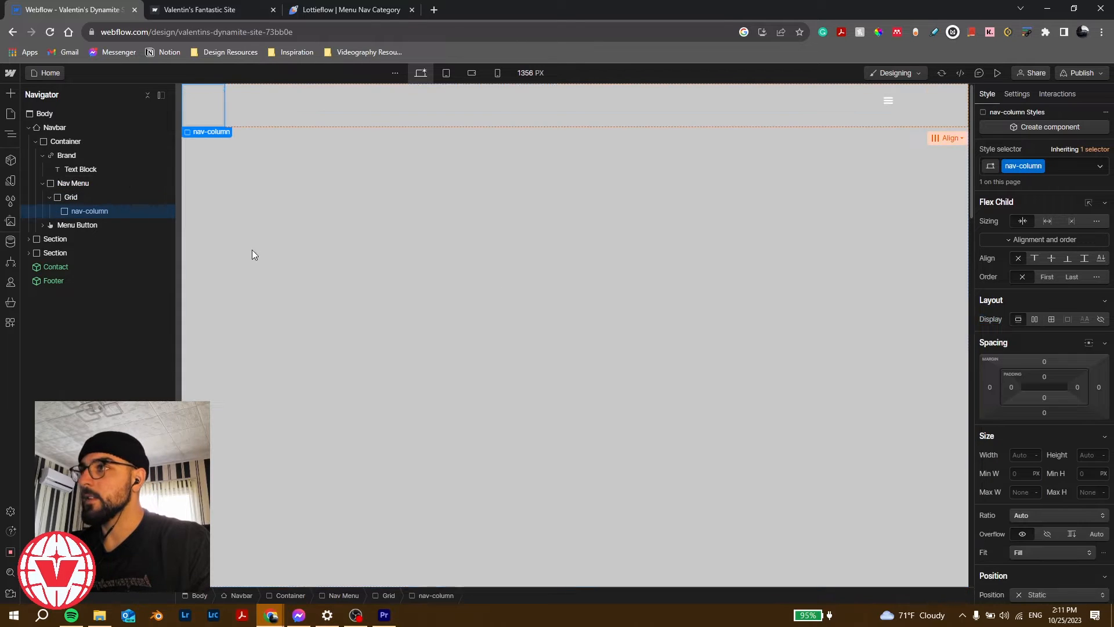
{"action": "left_click", "coordinate": [1035, 319]}
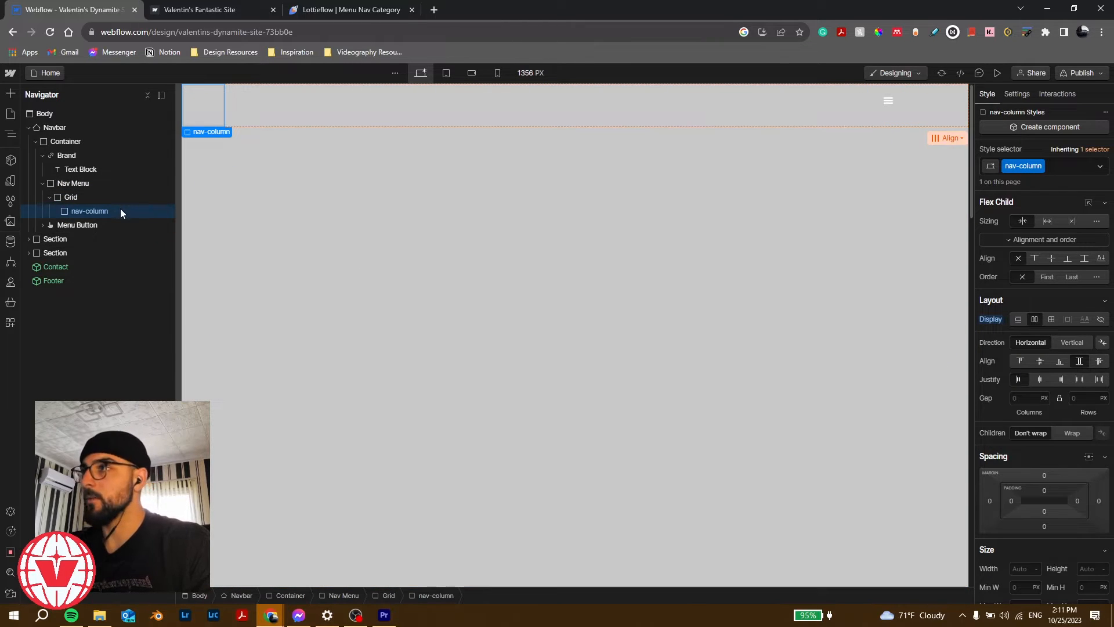
Step: Insert a Link Block into the nav-column via quick search 'link'
{"action": "key", "text": "ctrl+k"}
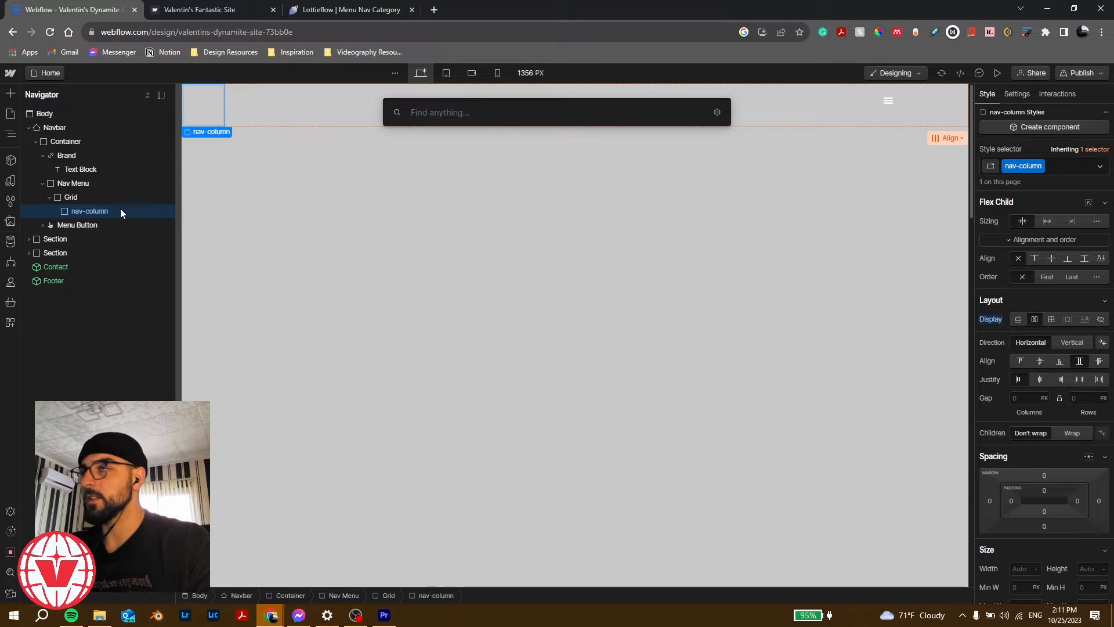
{"action": "type", "text": "link"}
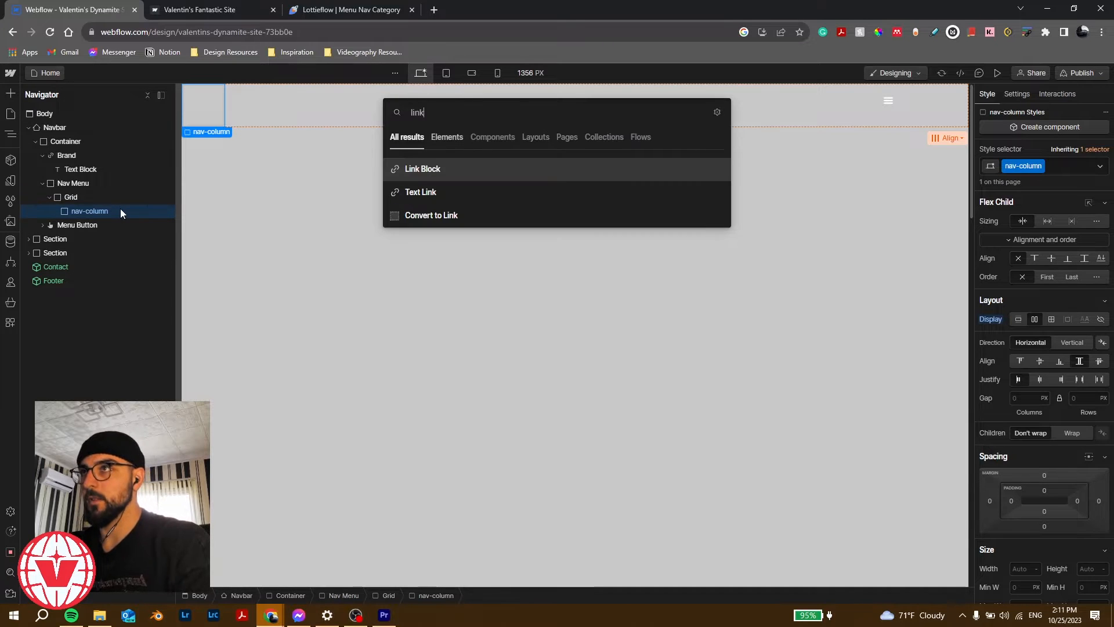
{"action": "key", "text": "Return"}
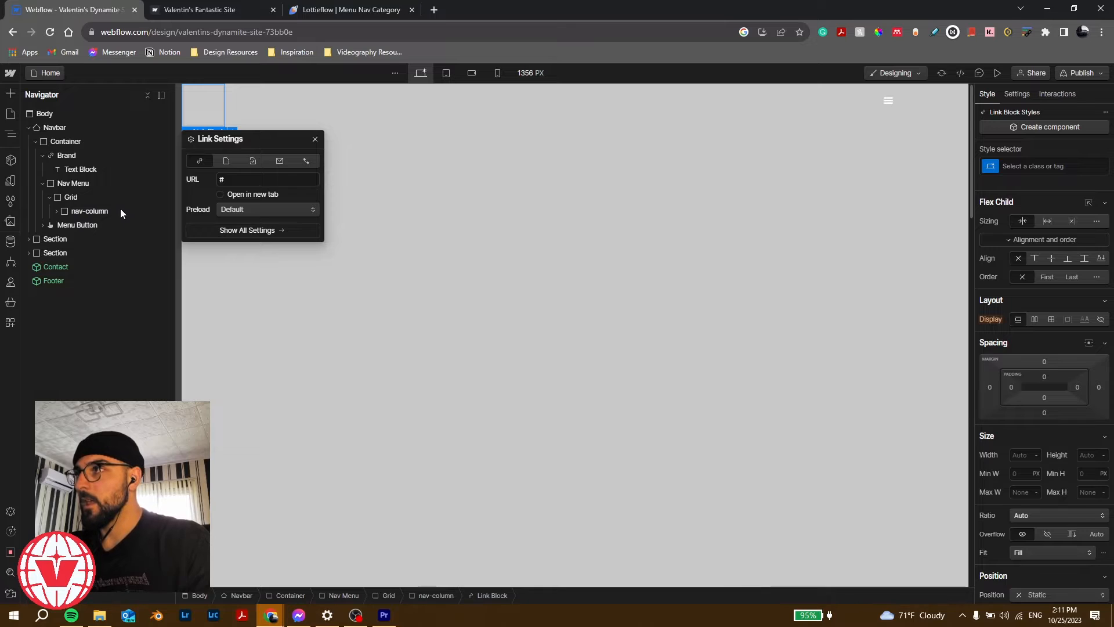
{"action": "left_click", "coordinate": [46, 212]}
{"action": "left_click", "coordinate": [57, 211]}
{"action": "left_click", "coordinate": [102, 227]}
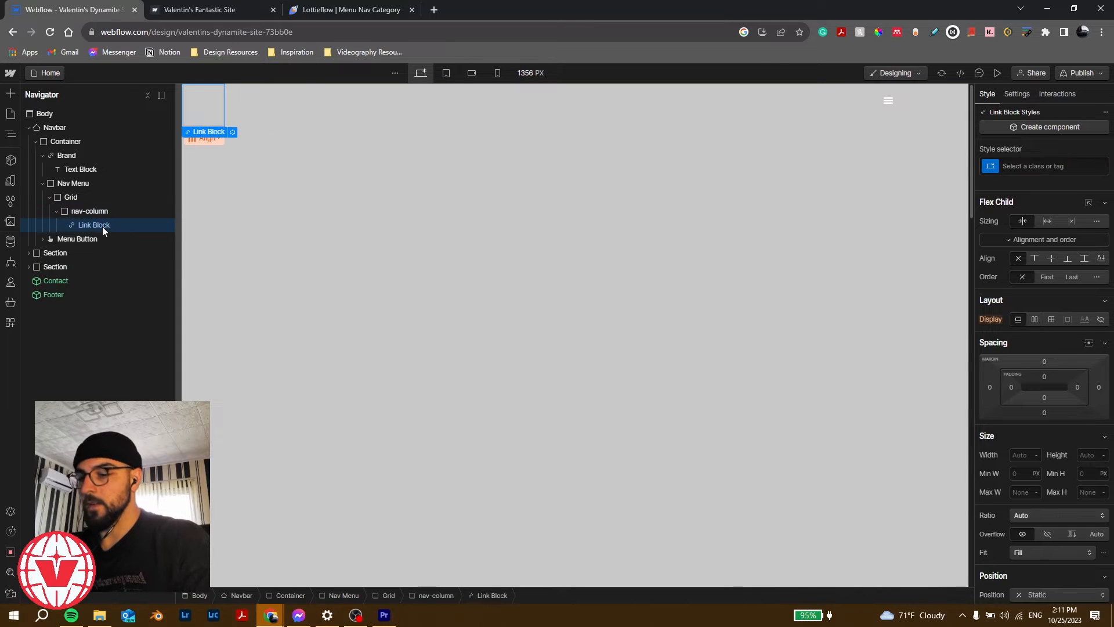
Step: Add a Text Block inside the Link Block and change its text to 'WORK'
{"action": "key", "text": "ctrl+e"}
{"action": "type", "text": "text"}
{"action": "key", "text": "Down"}
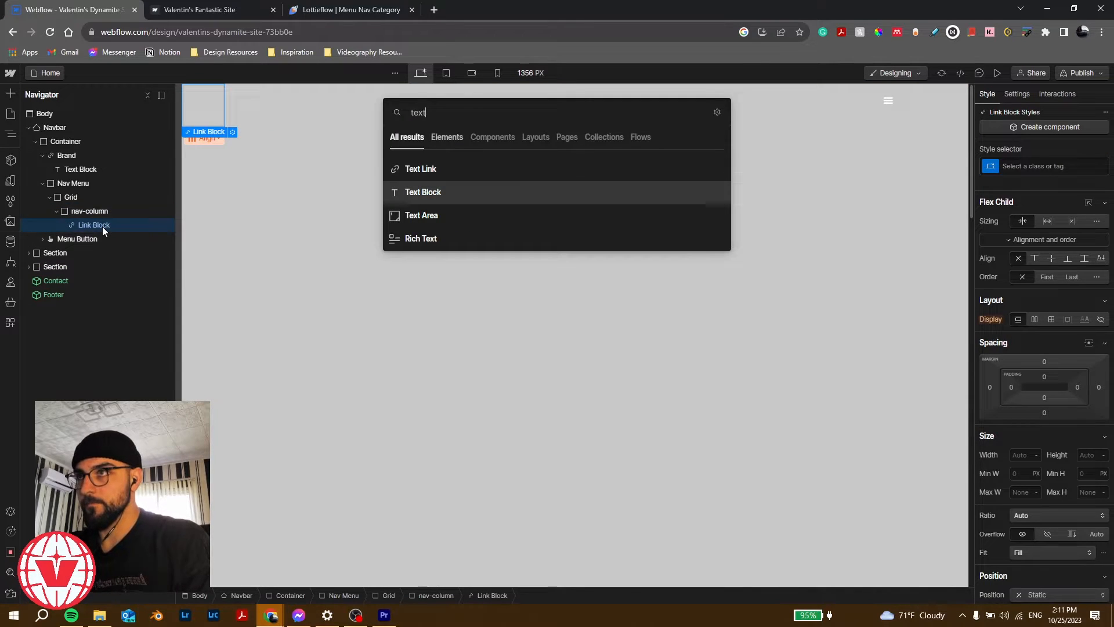
{"action": "key", "text": "Return"}
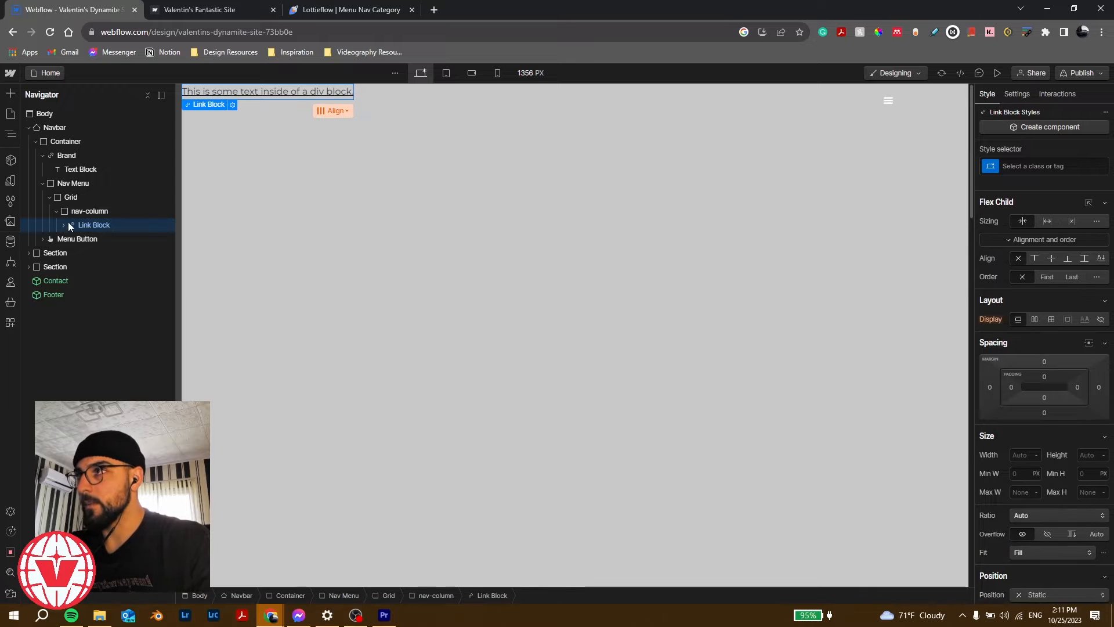
{"action": "left_click", "coordinate": [64, 224]}
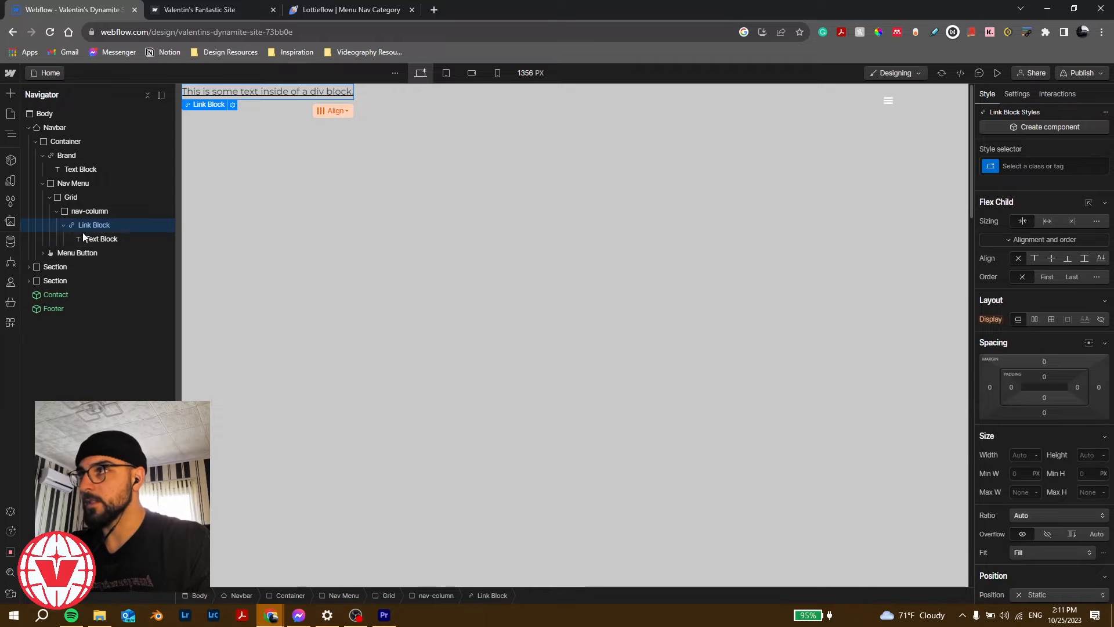
{"action": "double_click", "coordinate": [254, 90]}
{"action": "type", "text": "wdRK"}
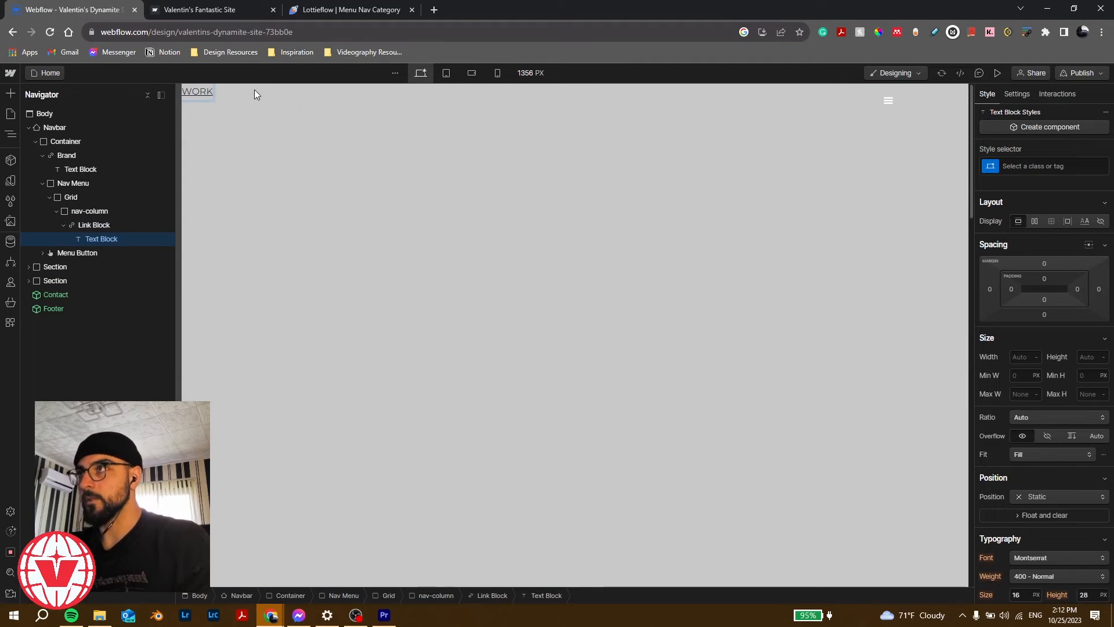
{"action": "key", "text": "Escape"}
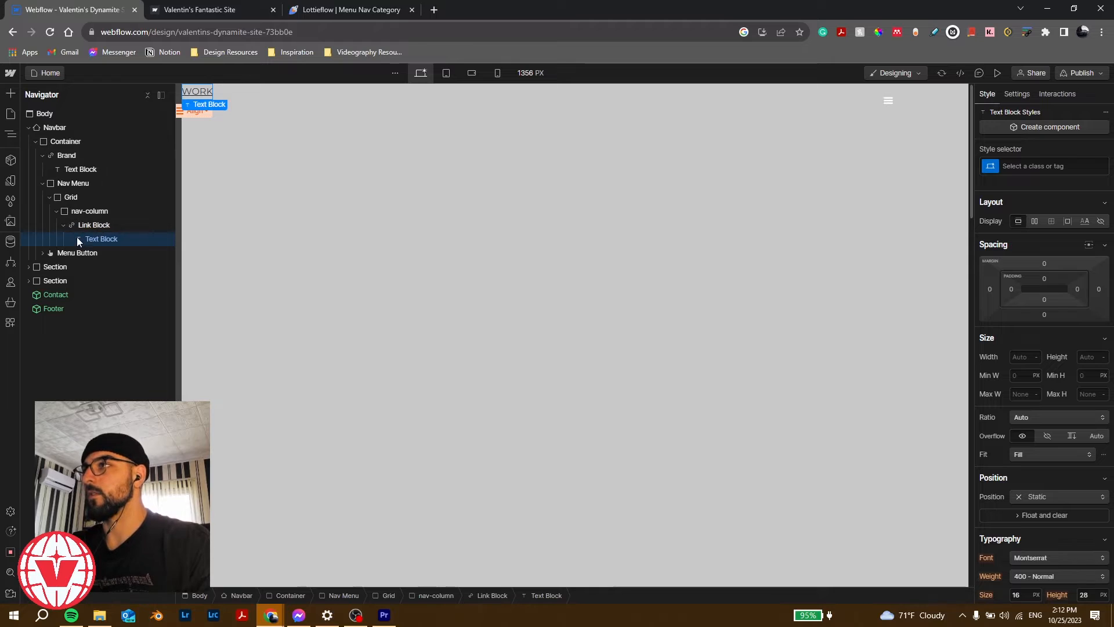
Step: Class the WORK text 'nav-link-text' and its Link Block 'nav-linkblock'
{"action": "left_click", "coordinate": [1045, 166]}
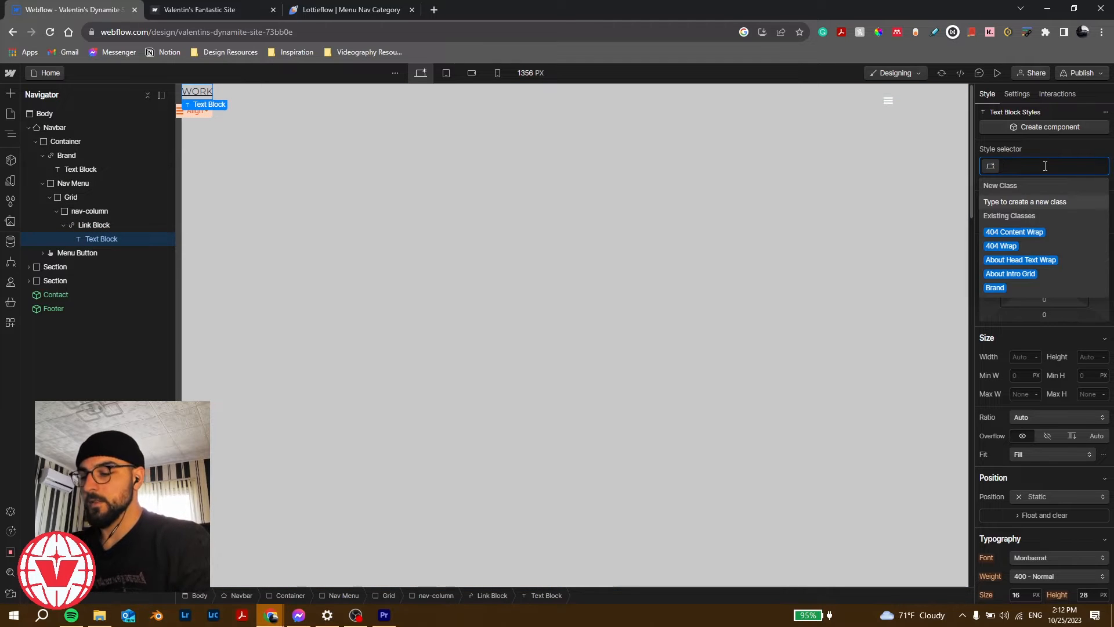
{"action": "type", "text": "nav-"}
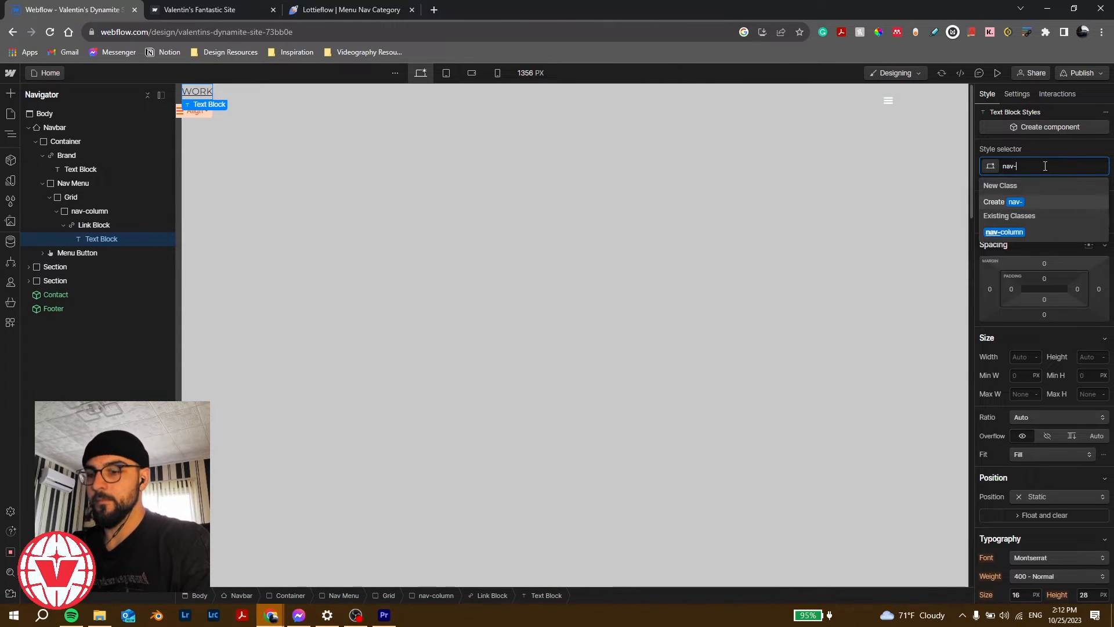
{"action": "type", "text": "link-text"}
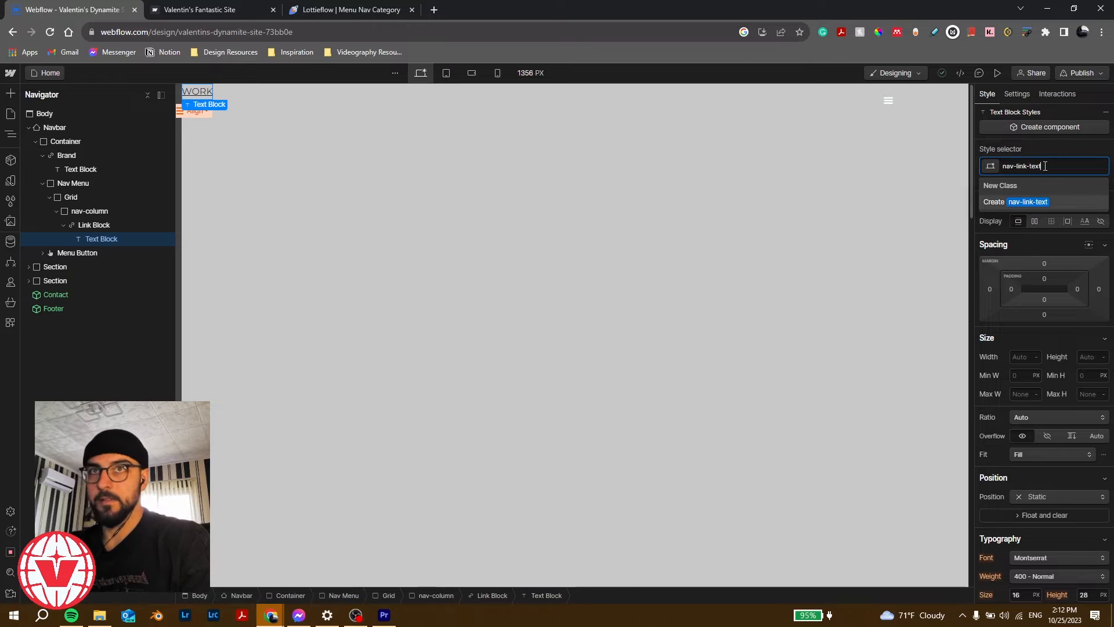
{"action": "key", "text": "Return"}
{"action": "left_click", "coordinate": [129, 224]}
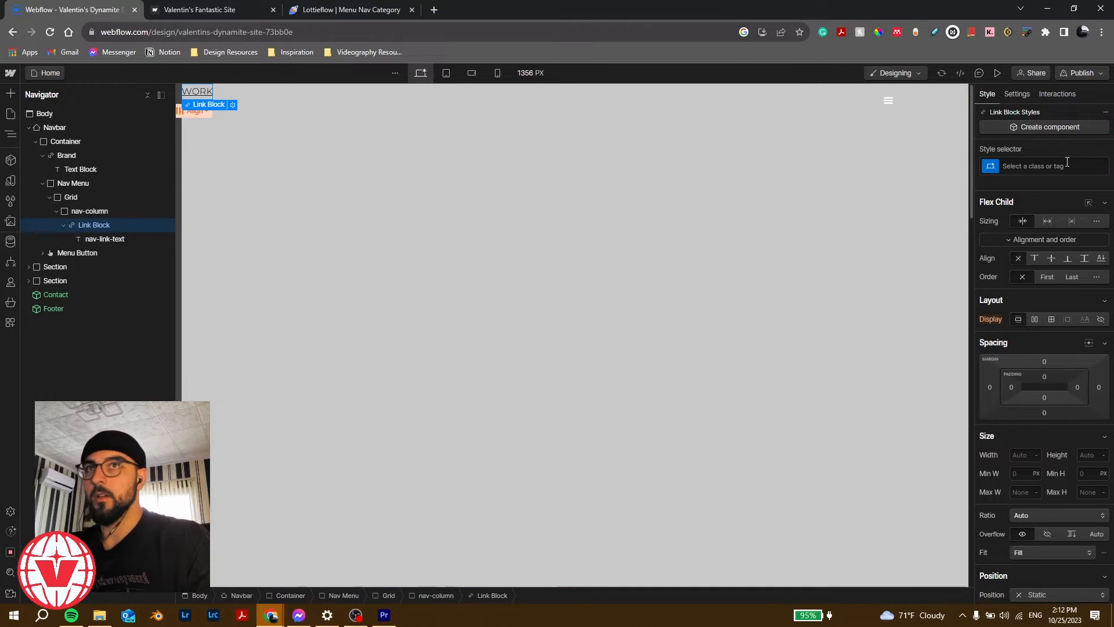
{"action": "left_click", "coordinate": [1065, 165]}
{"action": "type", "text": "nav-li"}
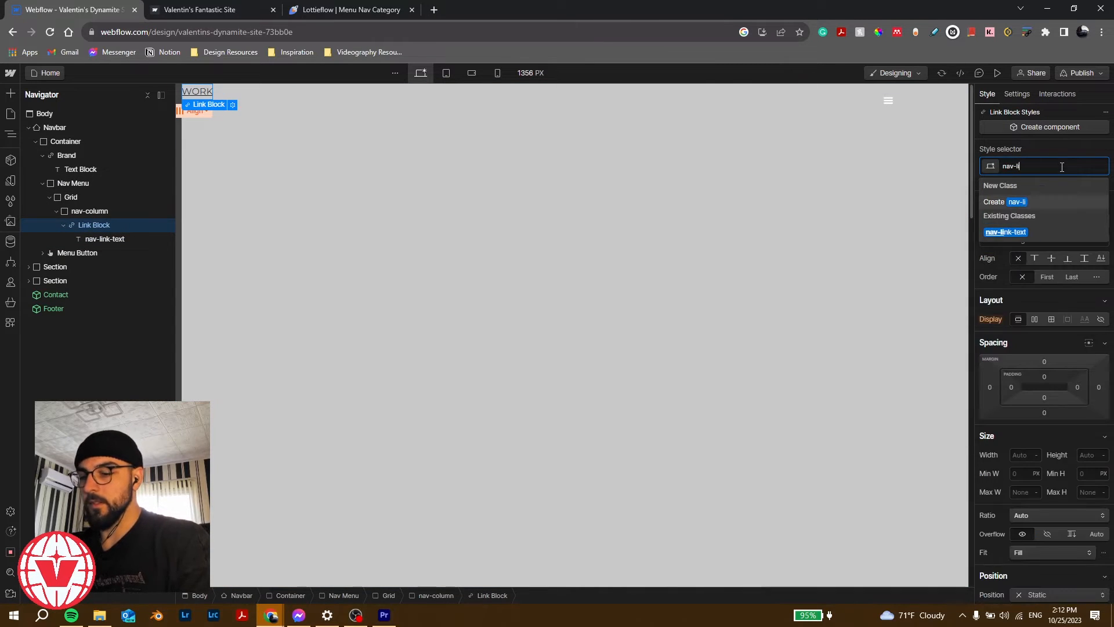
{"action": "type", "text": "nk"}
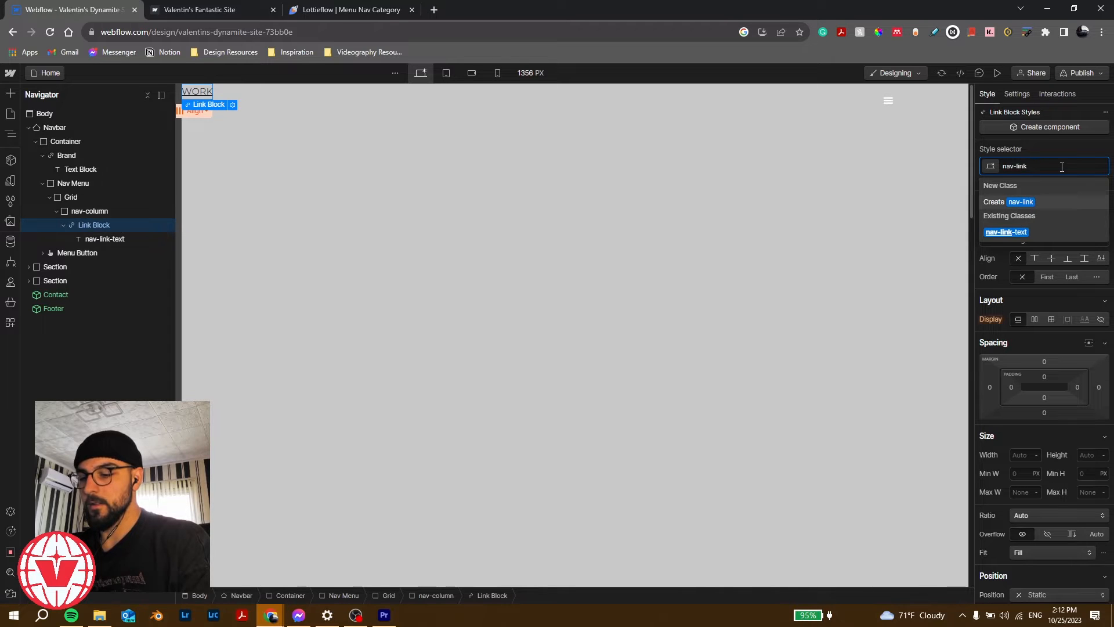
{"action": "type", "text": "block"}
{"action": "key", "text": "Return"}
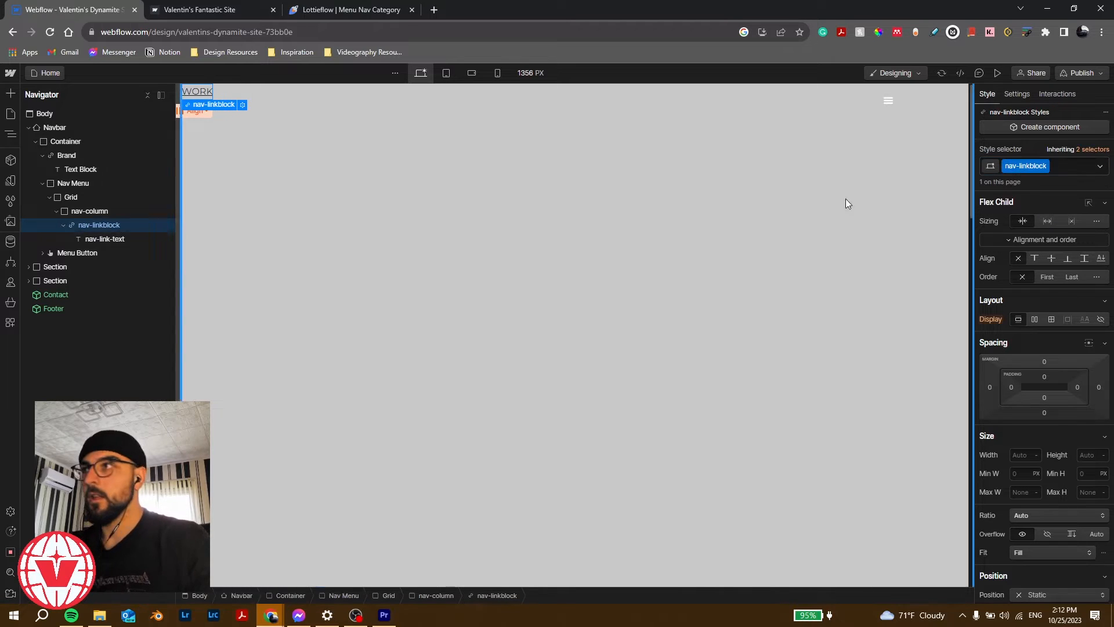
Step: Wrap the nav-linkblock in a Div Block (Ctrl+Alt+G) classed 'nav-link-wrapper'
{"action": "left_click", "coordinate": [134, 210]}
{"action": "left_click", "coordinate": [112, 198]}
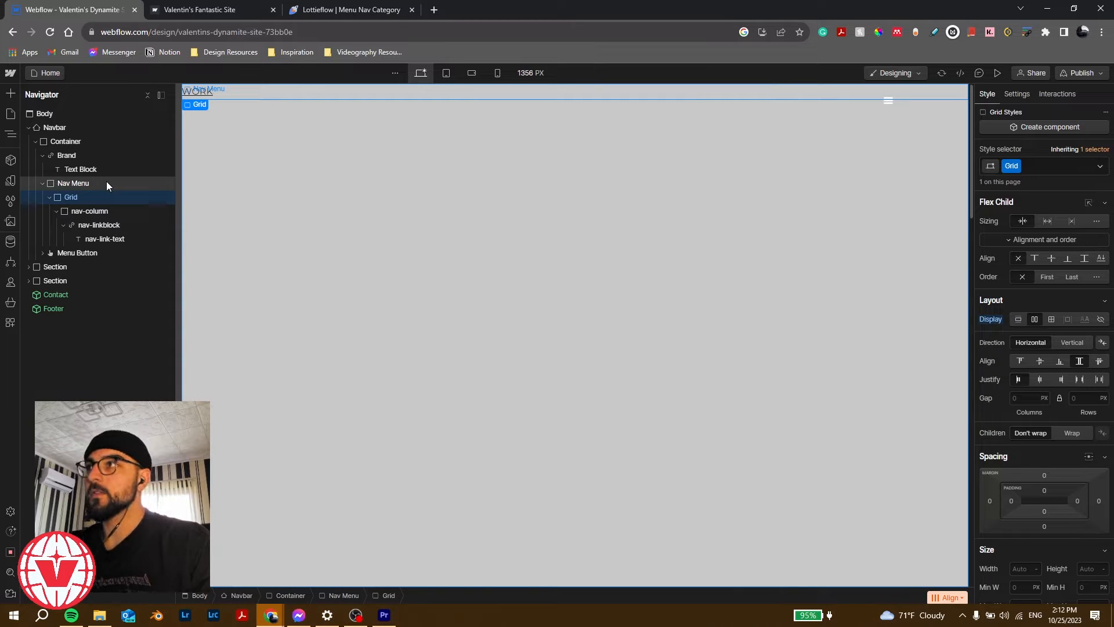
{"action": "left_click", "coordinate": [63, 225]}
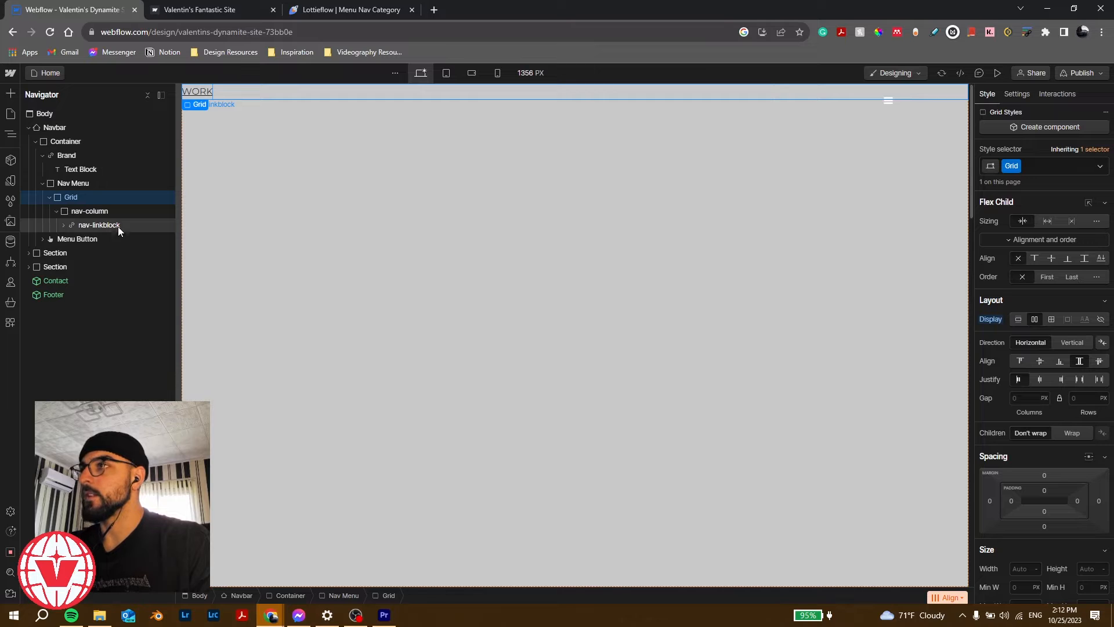
{"action": "left_click", "coordinate": [103, 226]}
{"action": "key", "text": "ctrl+alt+g"}
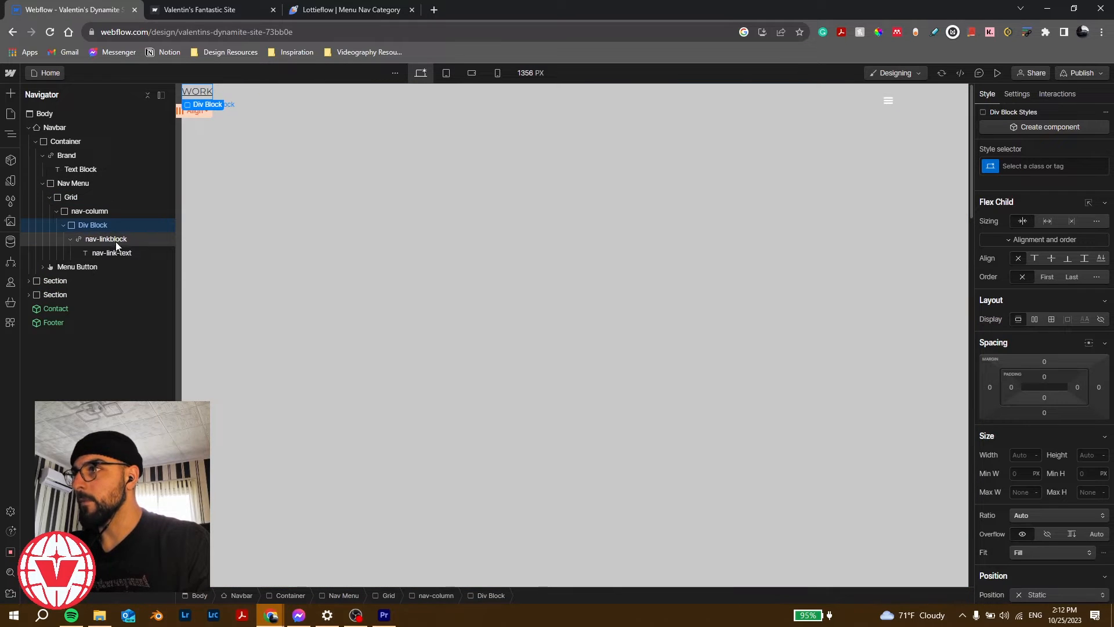
{"action": "left_click", "coordinate": [1030, 162]}
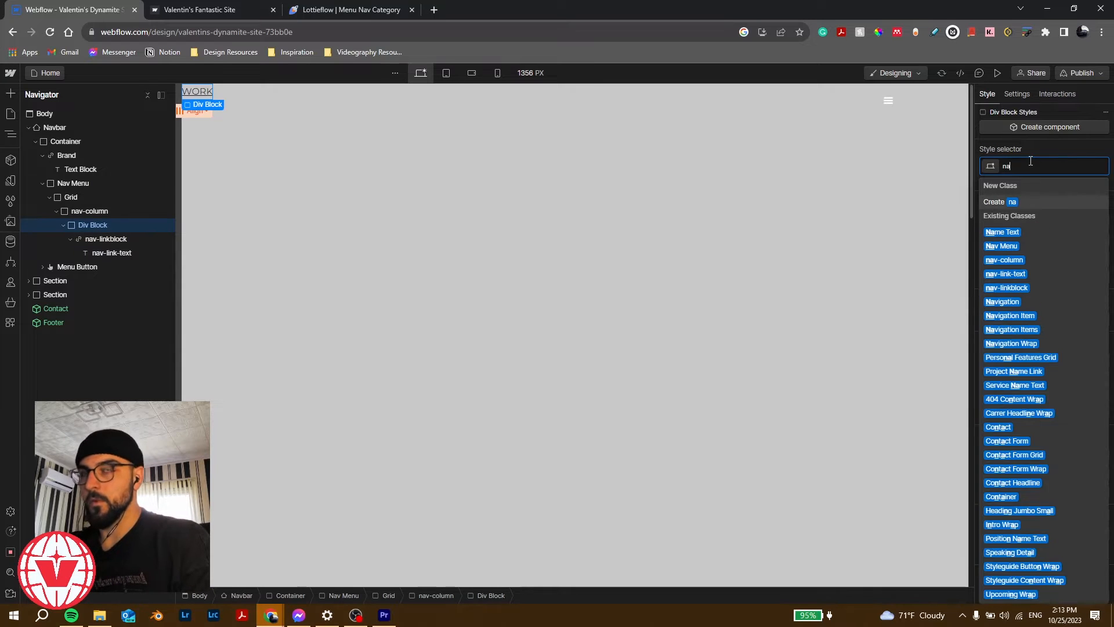
{"action": "type", "text": "nav-l"}
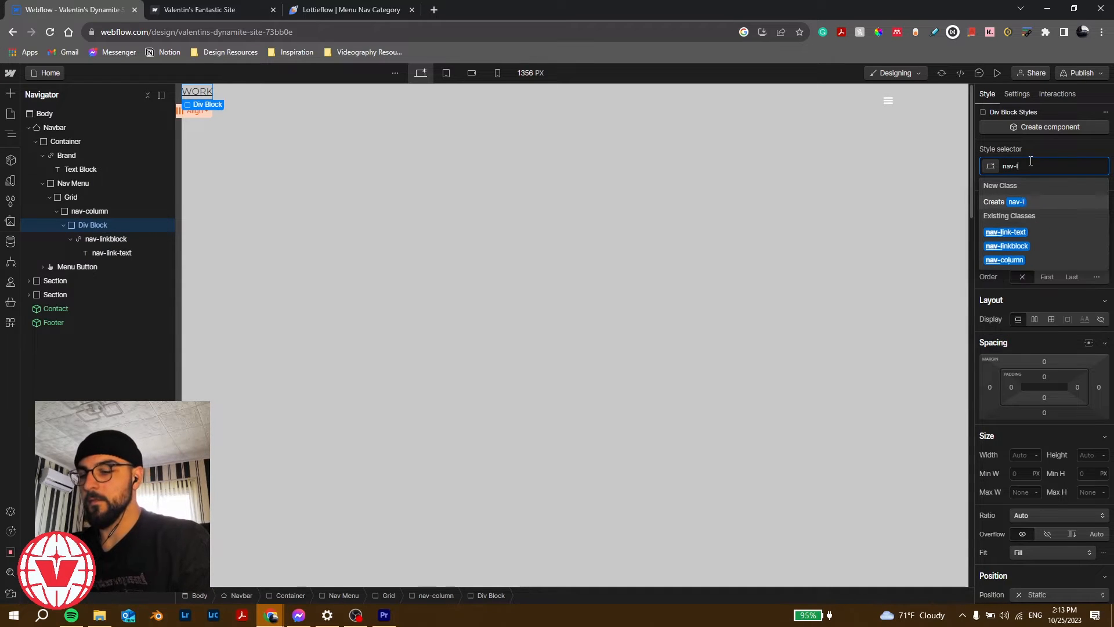
{"action": "type", "text": "ink-wrapper"}
{"action": "key", "text": "Return"}
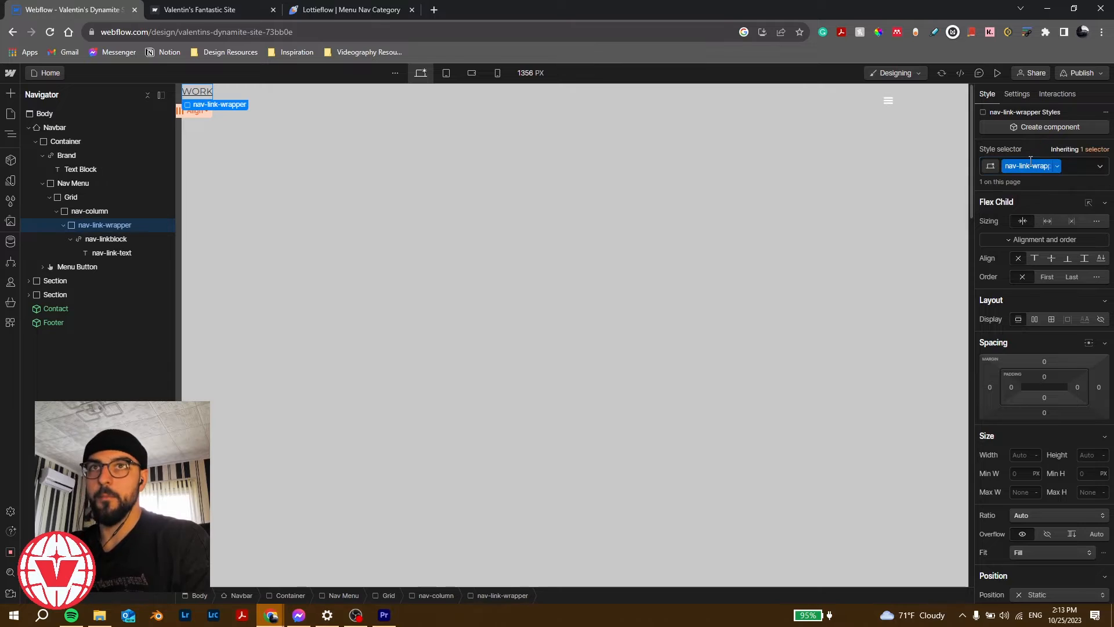
{"action": "left_click", "coordinate": [111, 212]}
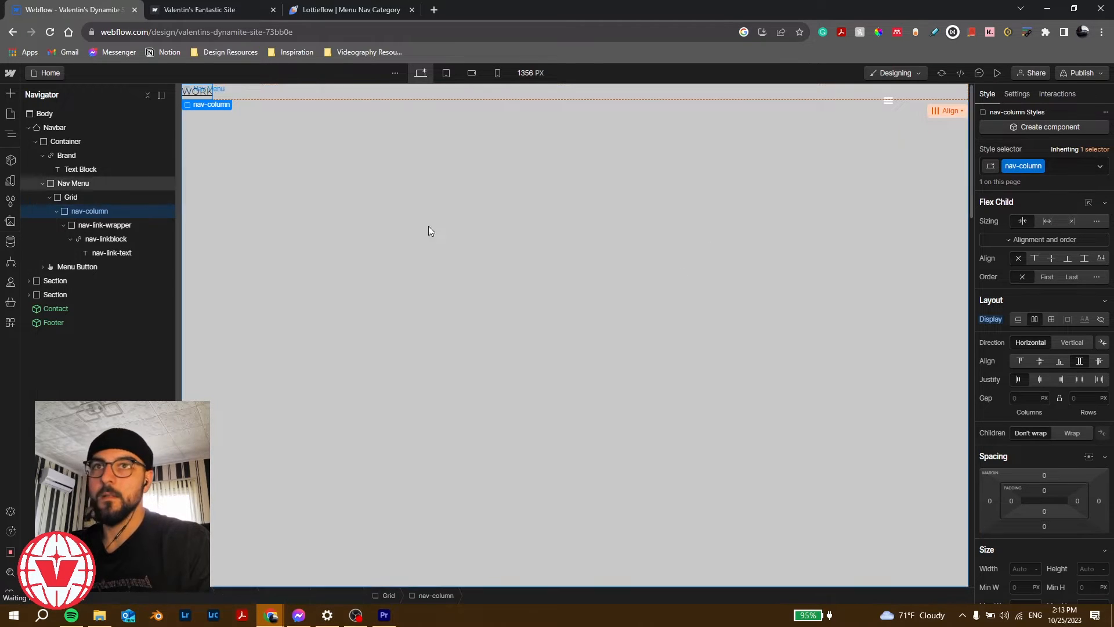
Step: Set the Grid's Justify to Center and its height to 100%
{"action": "left_click", "coordinate": [96, 197]}
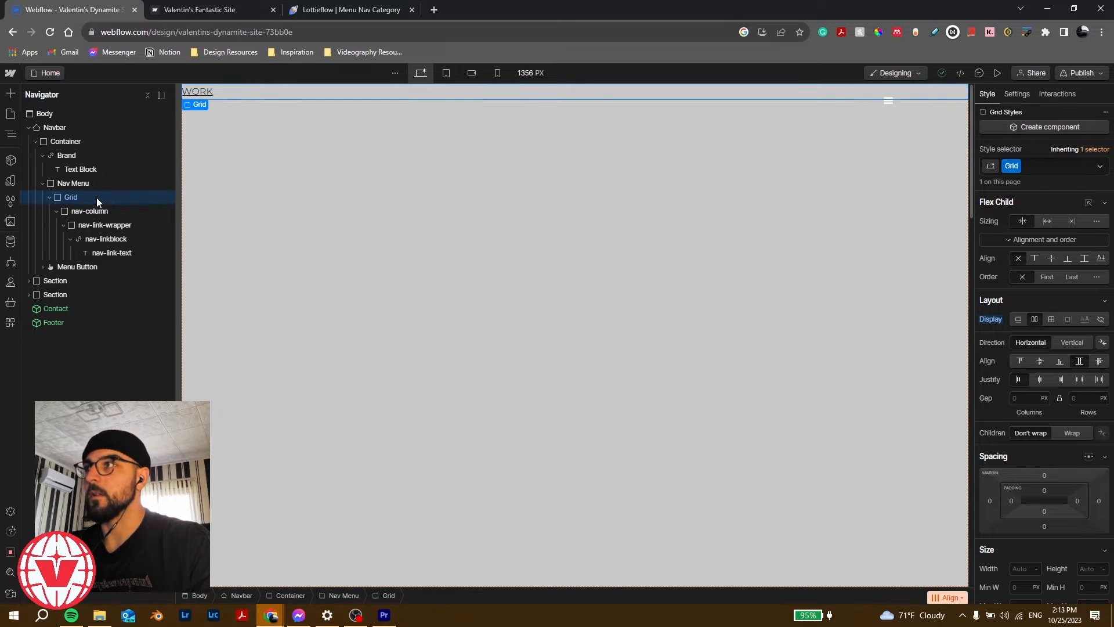
{"action": "left_click", "coordinate": [1040, 379]}
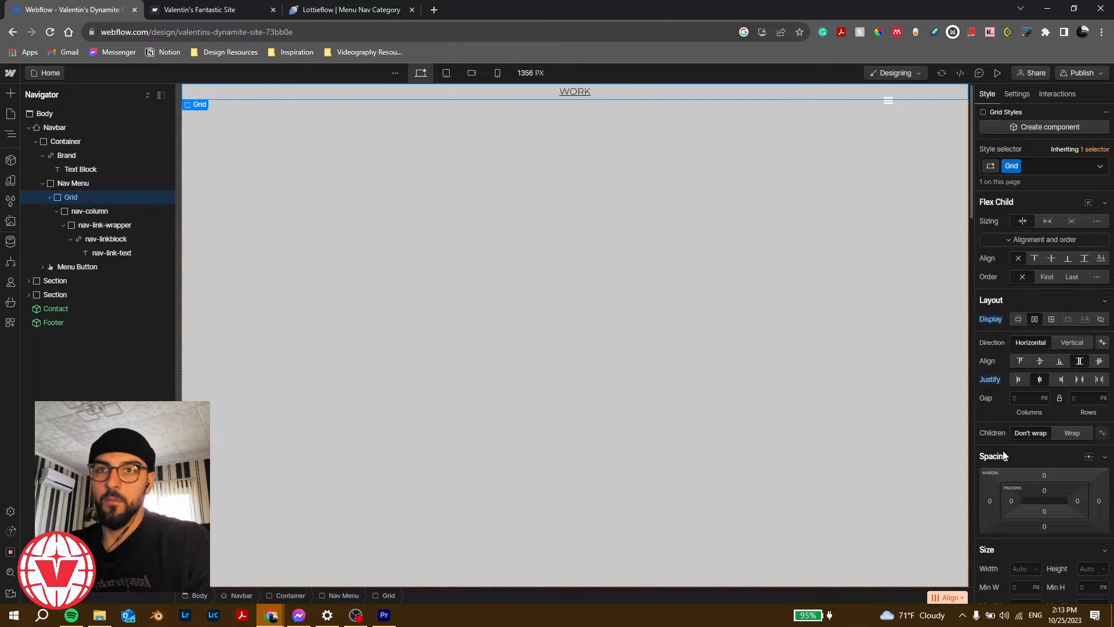
{"action": "scroll", "coordinate": [1004, 452], "scroll_direction": "down", "scroll_amount": 4}
{"action": "scroll", "coordinate": [1005, 451], "scroll_direction": "up", "scroll_amount": 2}
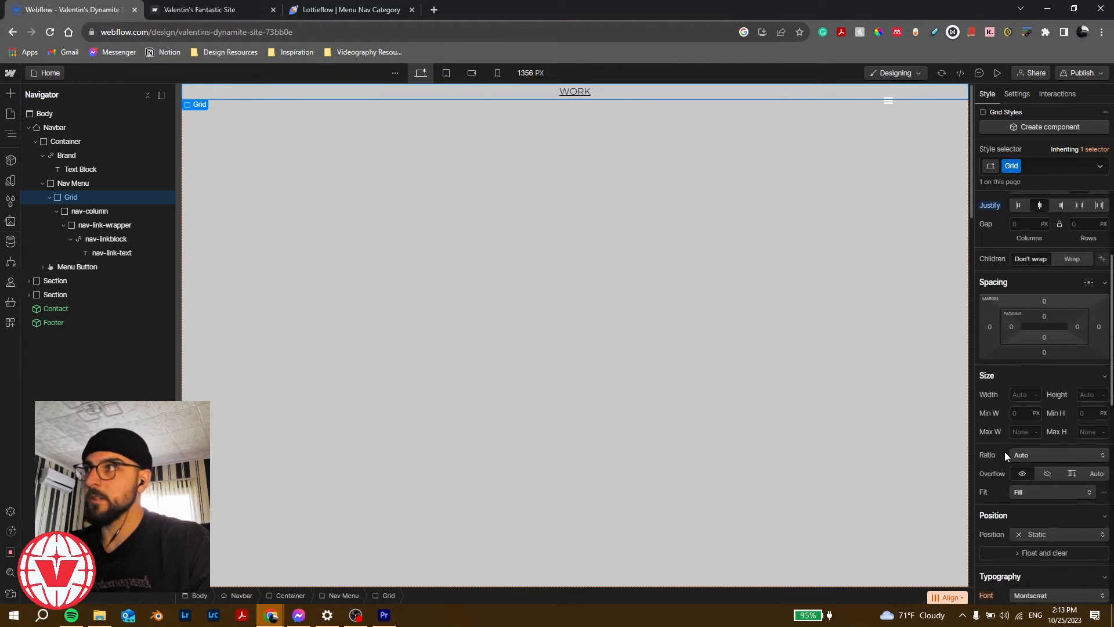
{"action": "left_click", "coordinate": [100, 183]}
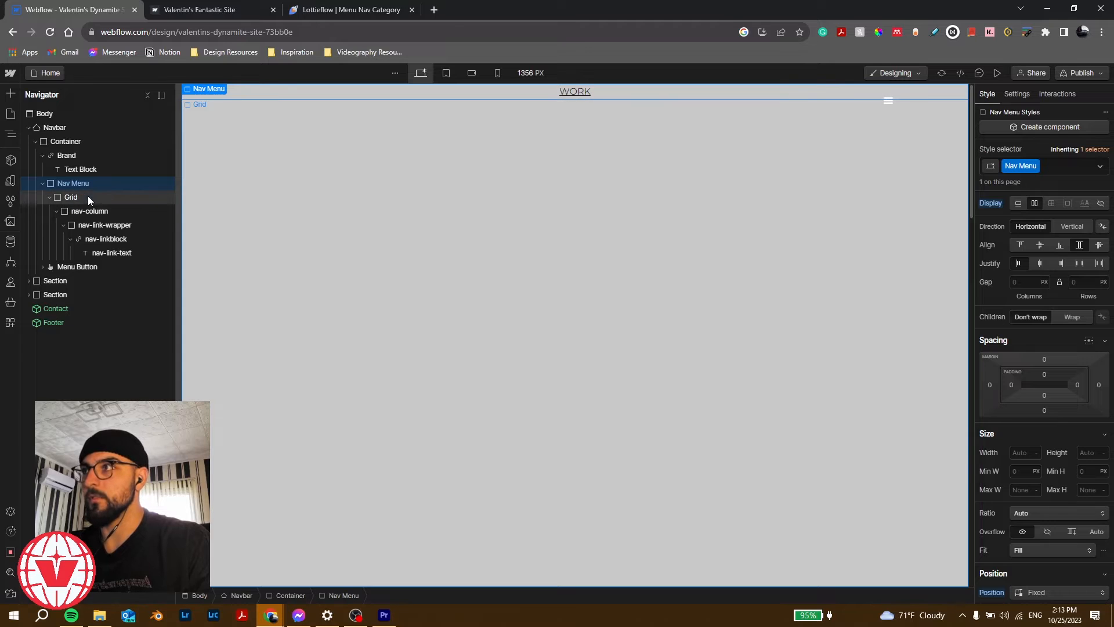
{"action": "left_click", "coordinate": [88, 196]}
{"action": "left_click", "coordinate": [1085, 452]}
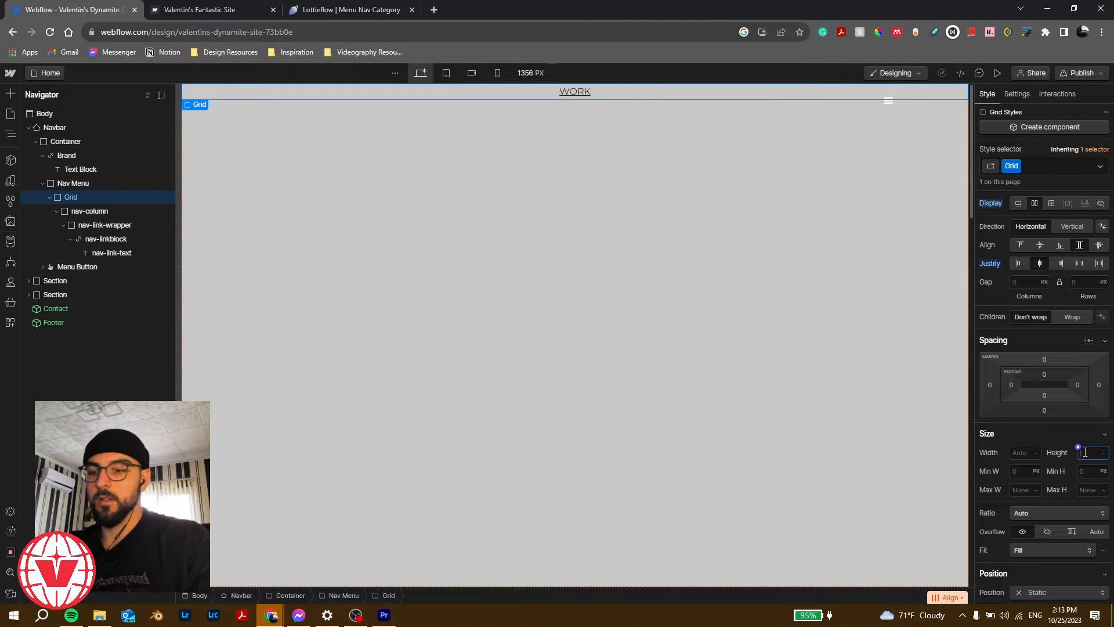
{"action": "type", "text": "100%"}
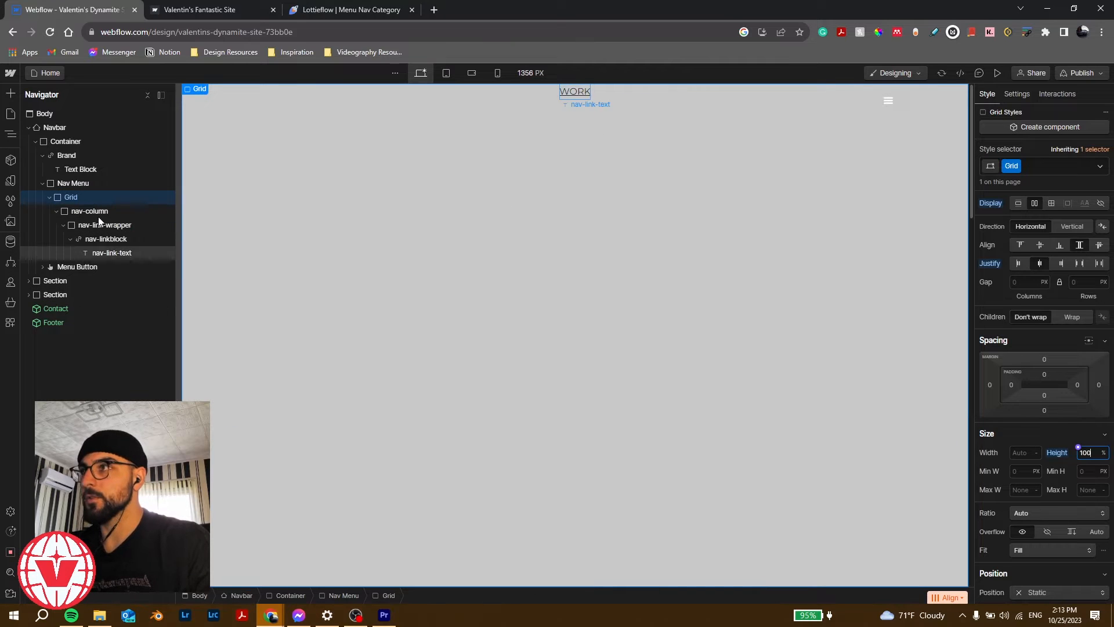
Step: Try centring the Grid's items vertically, then set Align back to Stretch
{"action": "left_click", "coordinate": [119, 210]}
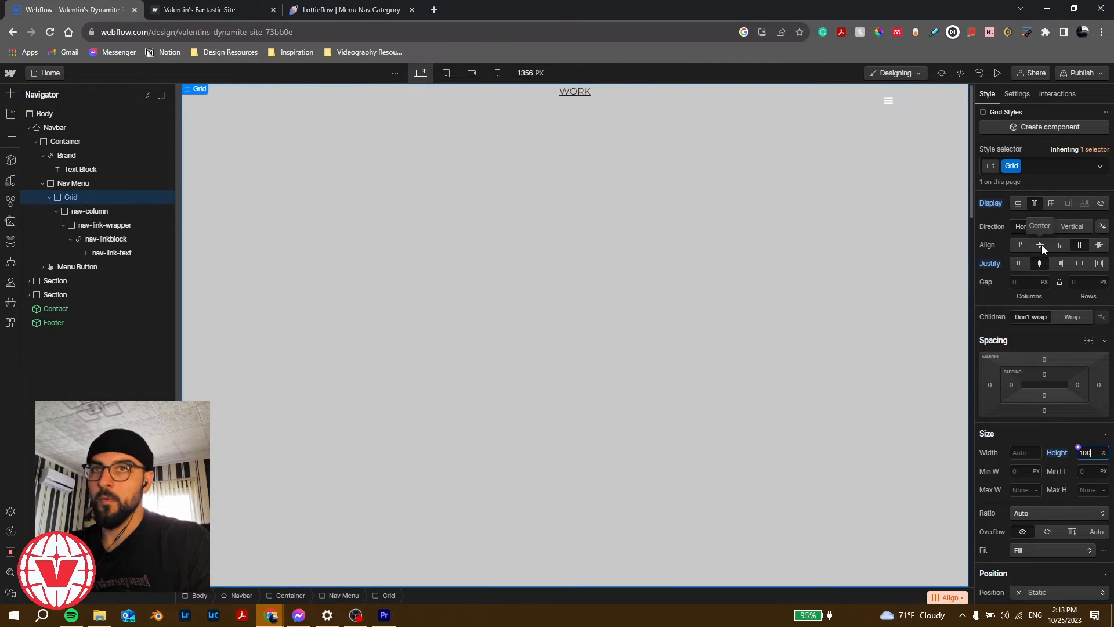
{"action": "left_click", "coordinate": [1042, 246]}
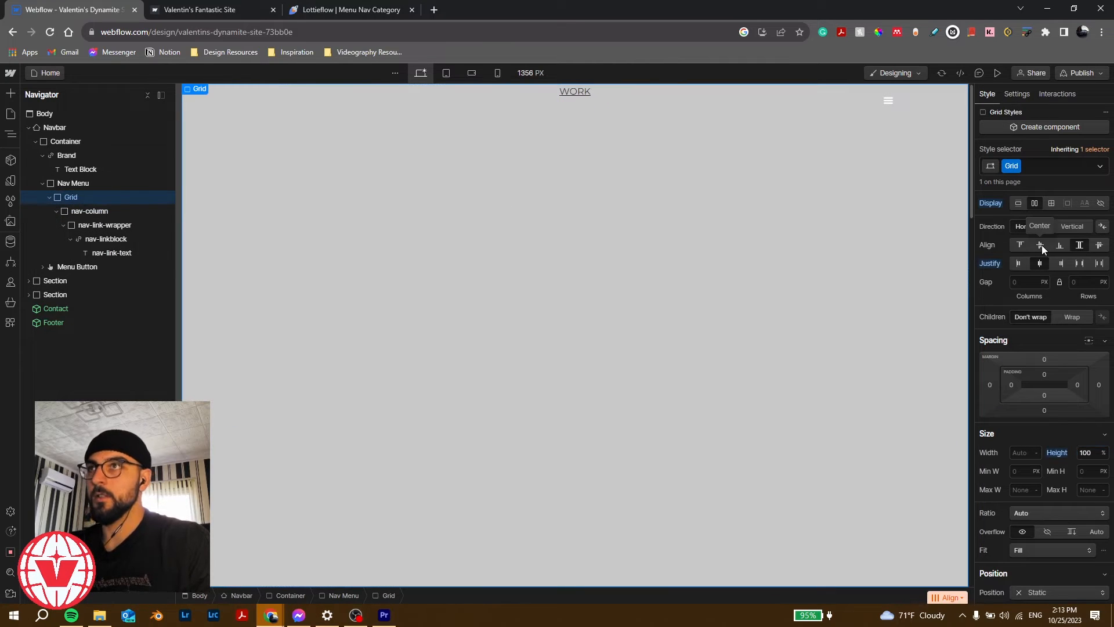
{"action": "left_click", "coordinate": [1042, 245]}
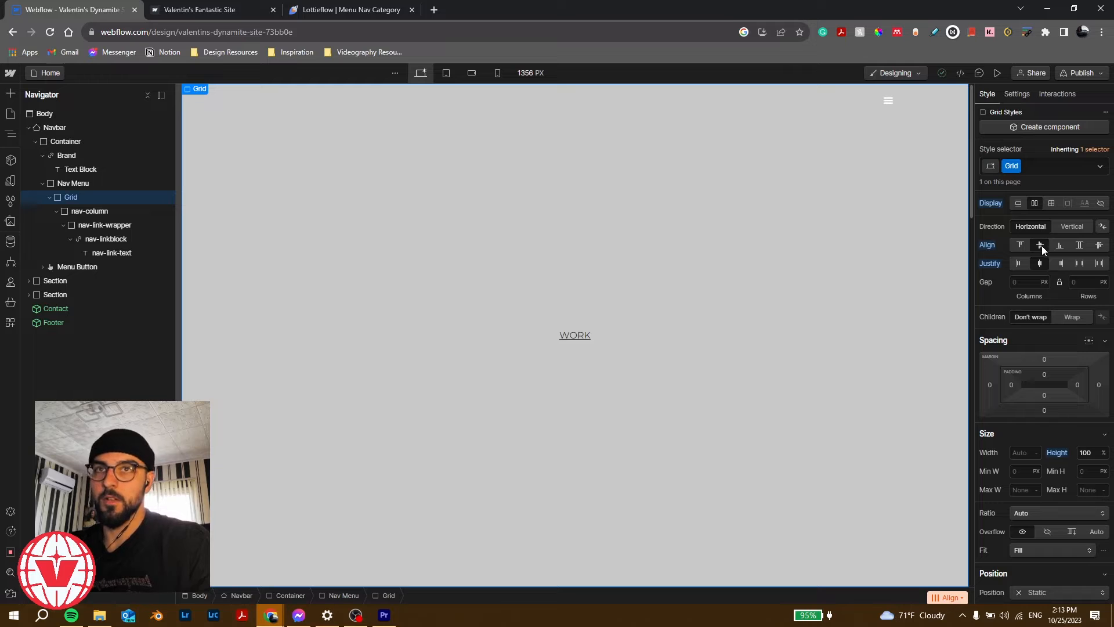
{"action": "left_click", "coordinate": [123, 210]}
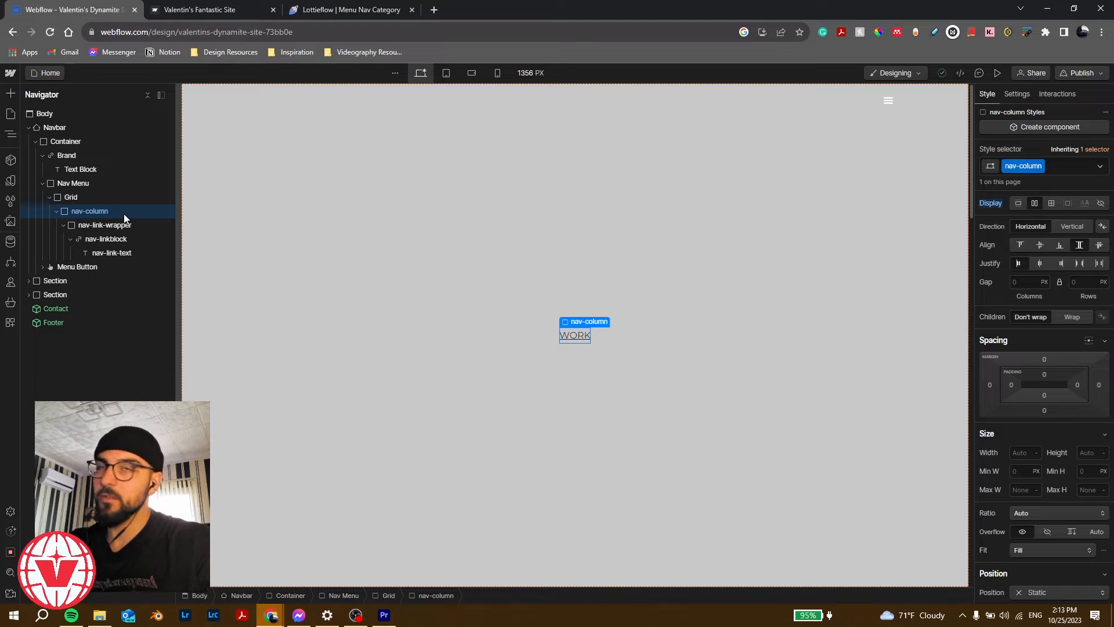
{"action": "left_click", "coordinate": [117, 198]}
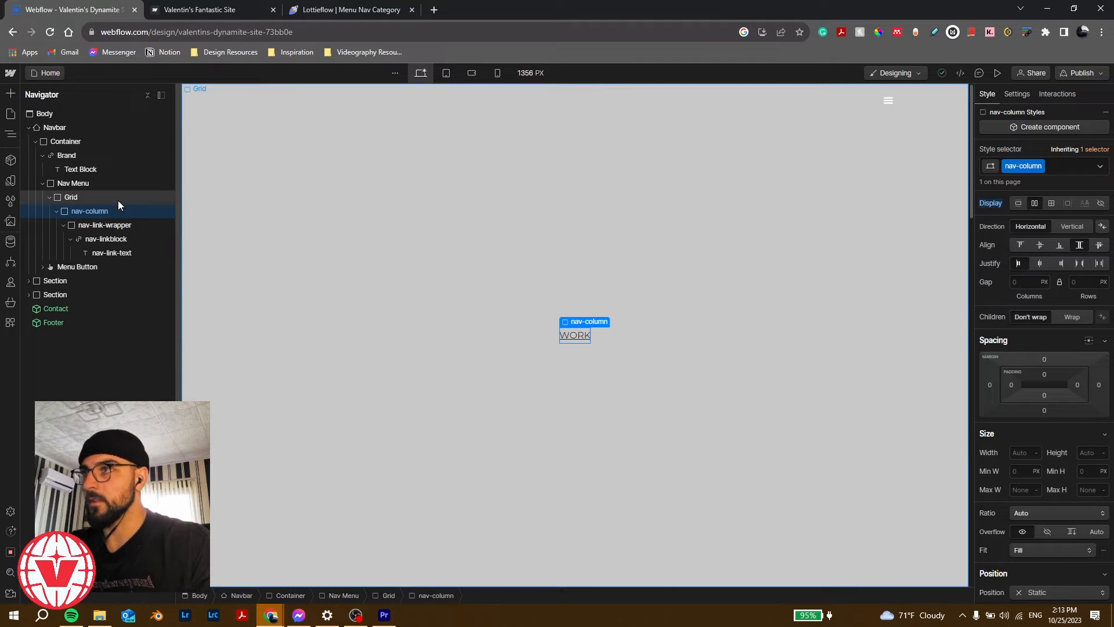
{"action": "left_click", "coordinate": [1080, 244]}
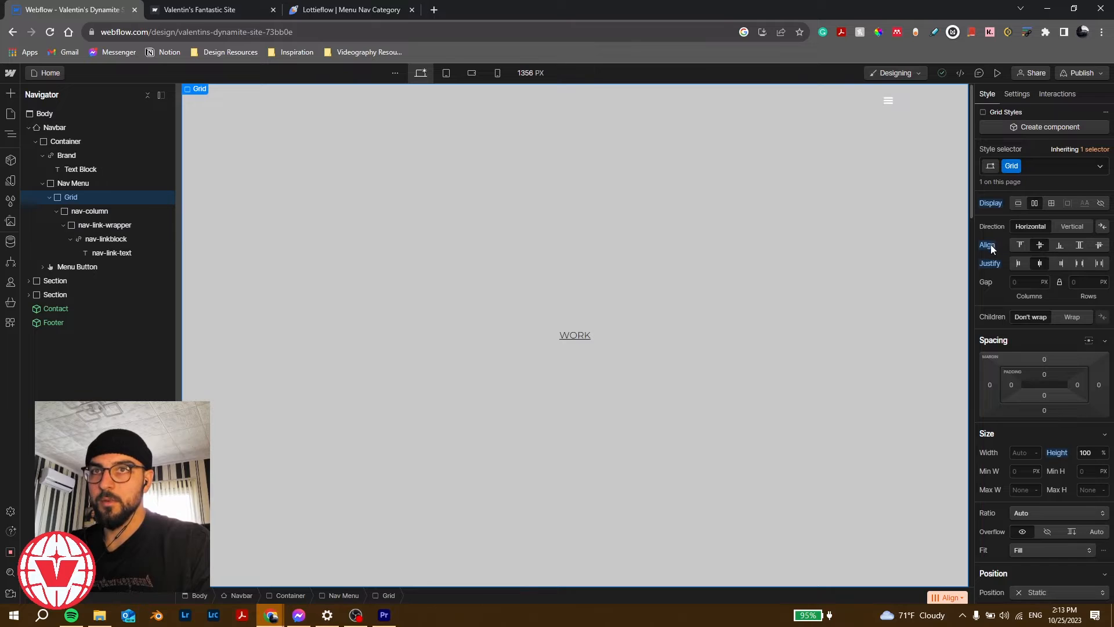
Step: Set the nav-column's Align to Center and duplicate the WORK link block with Ctrl+D
{"action": "left_click", "coordinate": [111, 210]}
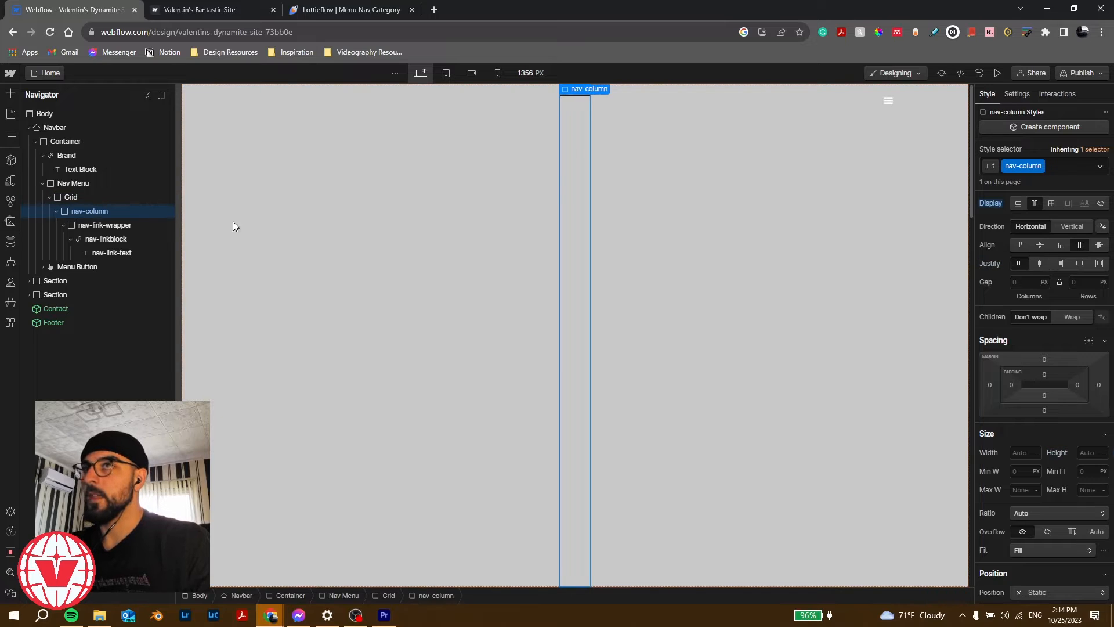
{"action": "left_click", "coordinate": [1037, 246]}
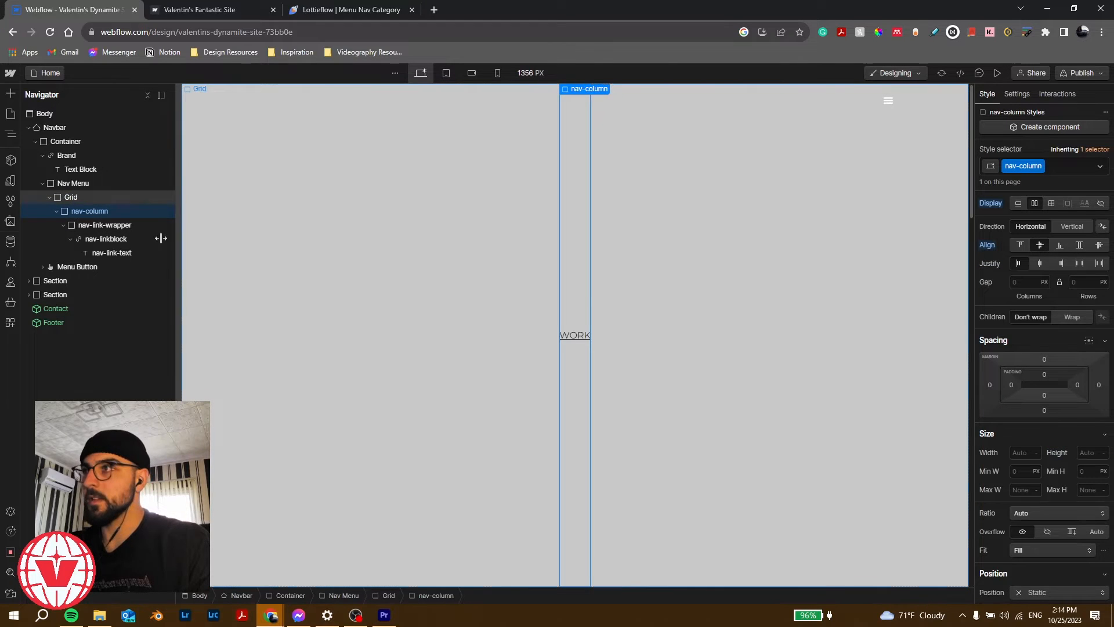
{"action": "left_click", "coordinate": [127, 228]}
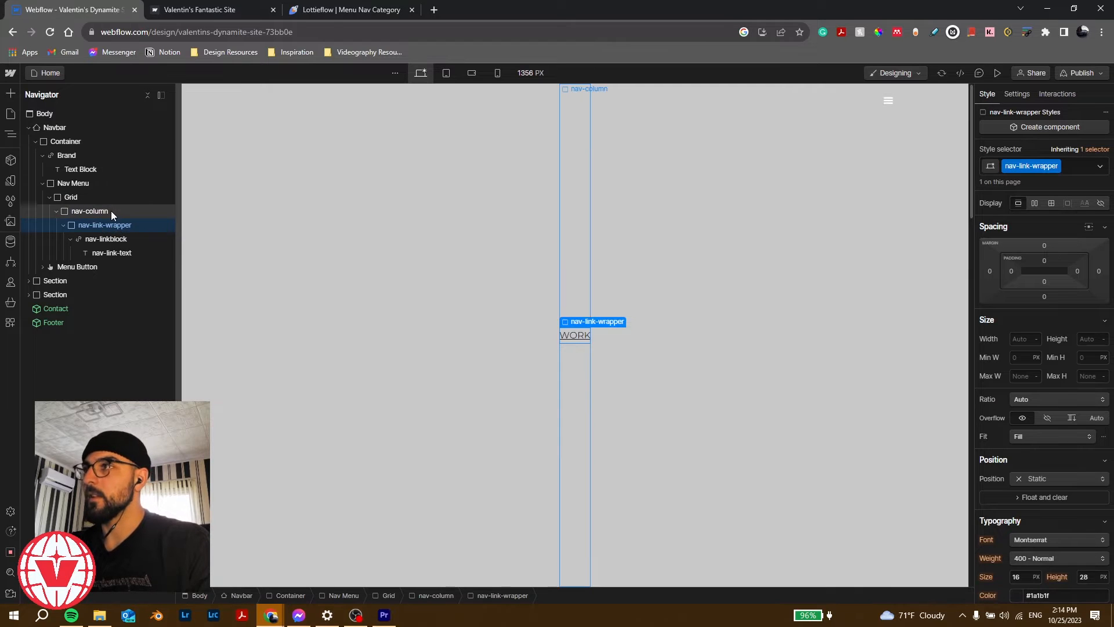
{"action": "left_click", "coordinate": [113, 211]}
{"action": "left_click", "coordinate": [107, 199]}
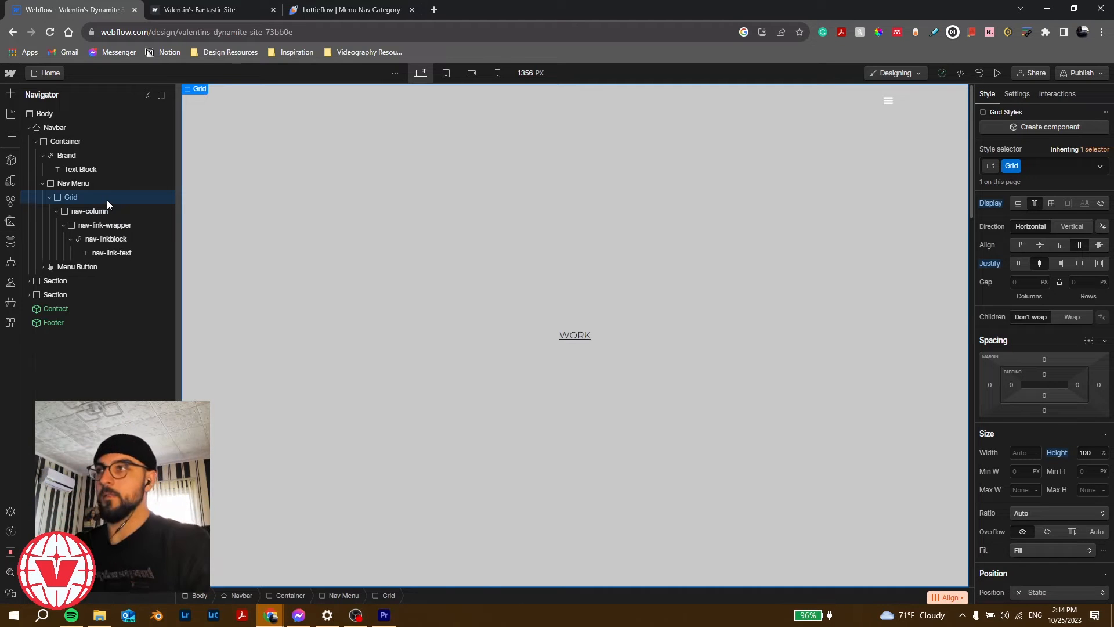
{"action": "left_click", "coordinate": [111, 211]}
{"action": "left_click", "coordinate": [119, 225]}
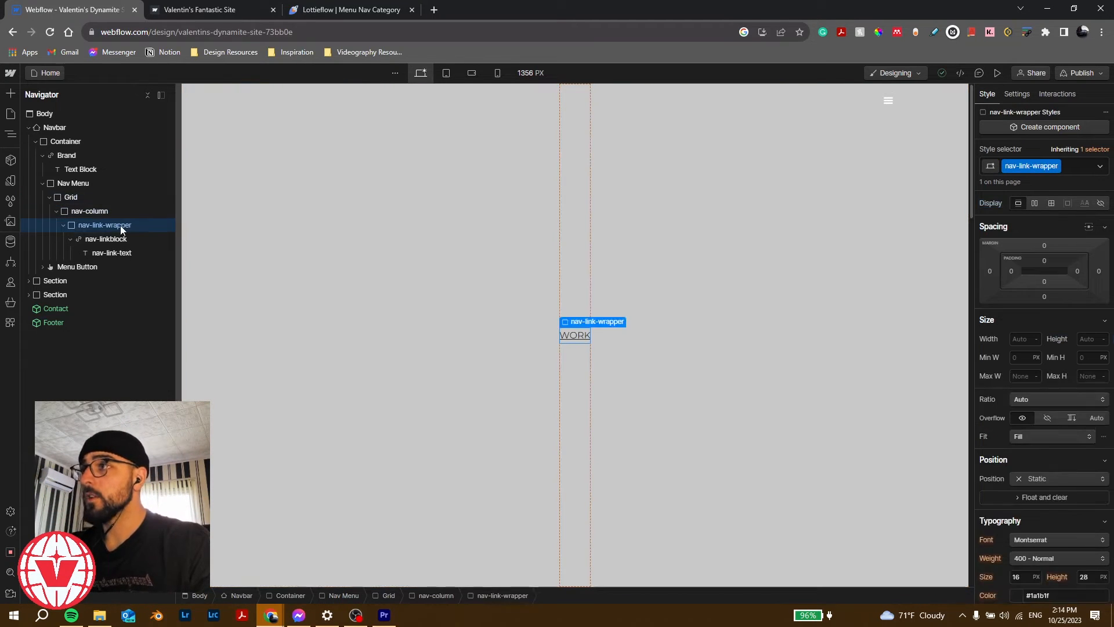
{"action": "left_click", "coordinate": [123, 238]}
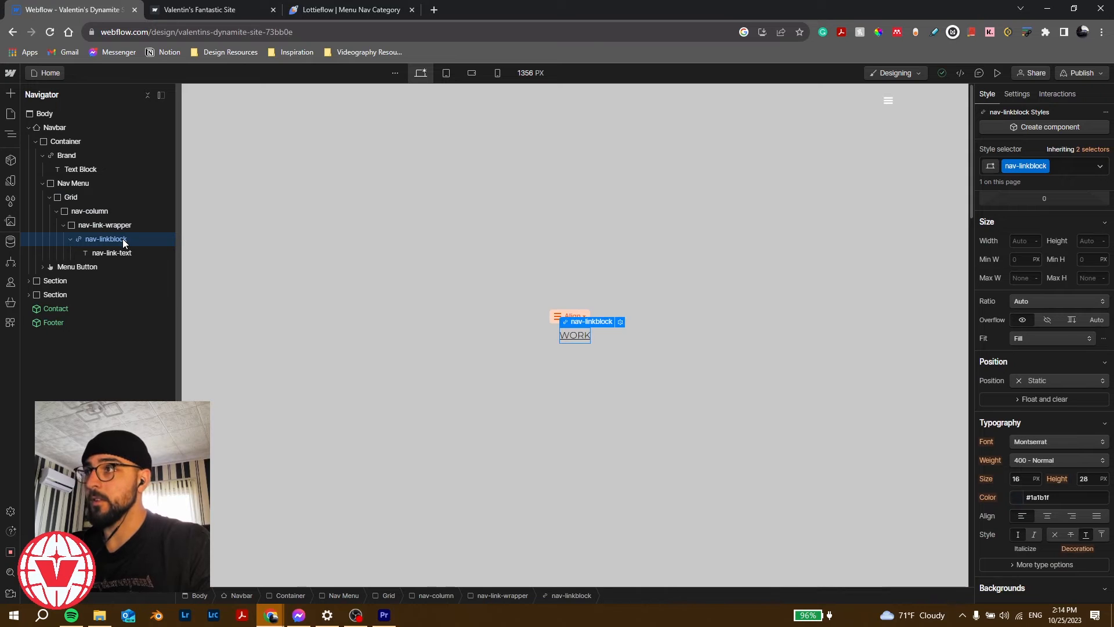
{"action": "key", "text": "ctrl+d"}
{"action": "key", "text": "ctrl+d"}
{"action": "key", "text": "ctrl+d"}
Step: Make the nav-link-wrapper a vertical flex column and adjust its Justify setting
{"action": "left_click", "coordinate": [121, 226]}
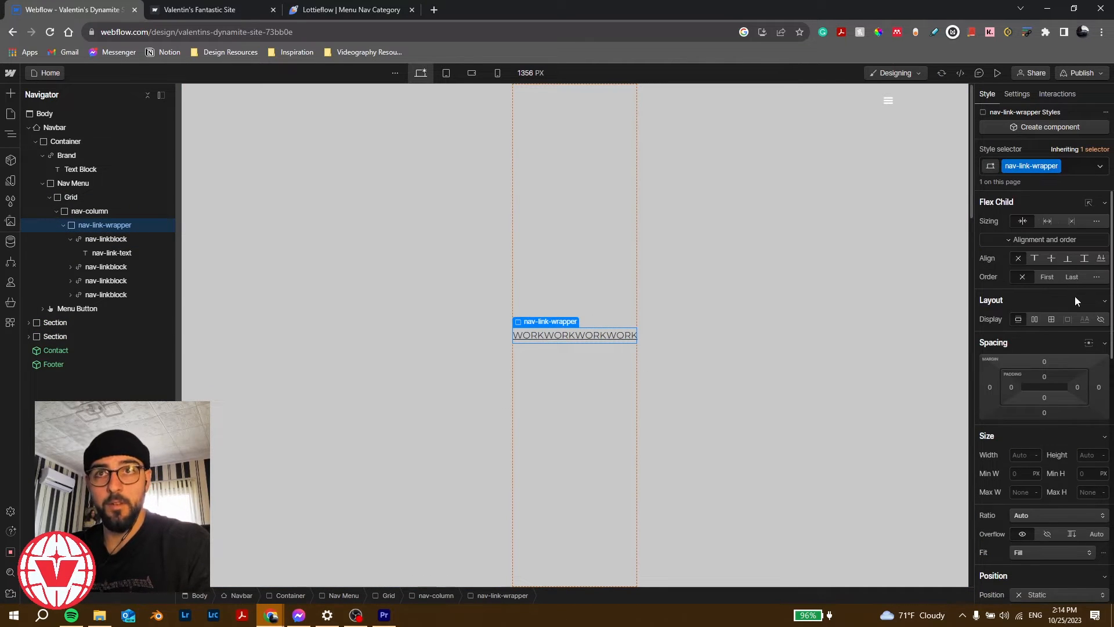
{"action": "left_click", "coordinate": [1035, 320]}
{"action": "left_click", "coordinate": [1071, 339]}
{"action": "left_click", "coordinate": [1079, 379]}
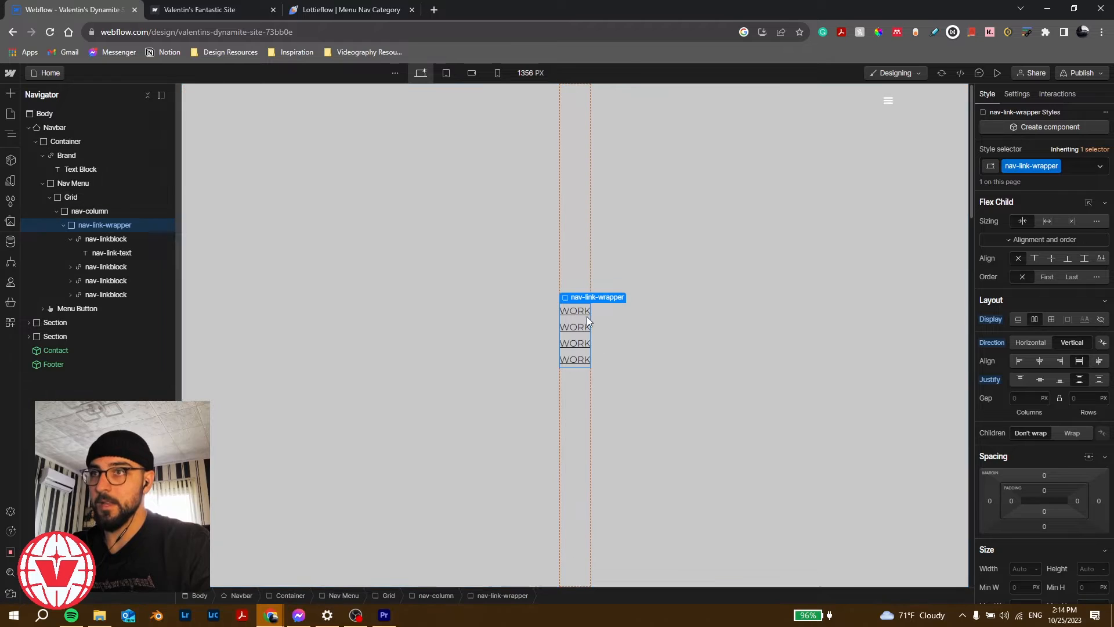
{"action": "left_click", "coordinate": [70, 239]}
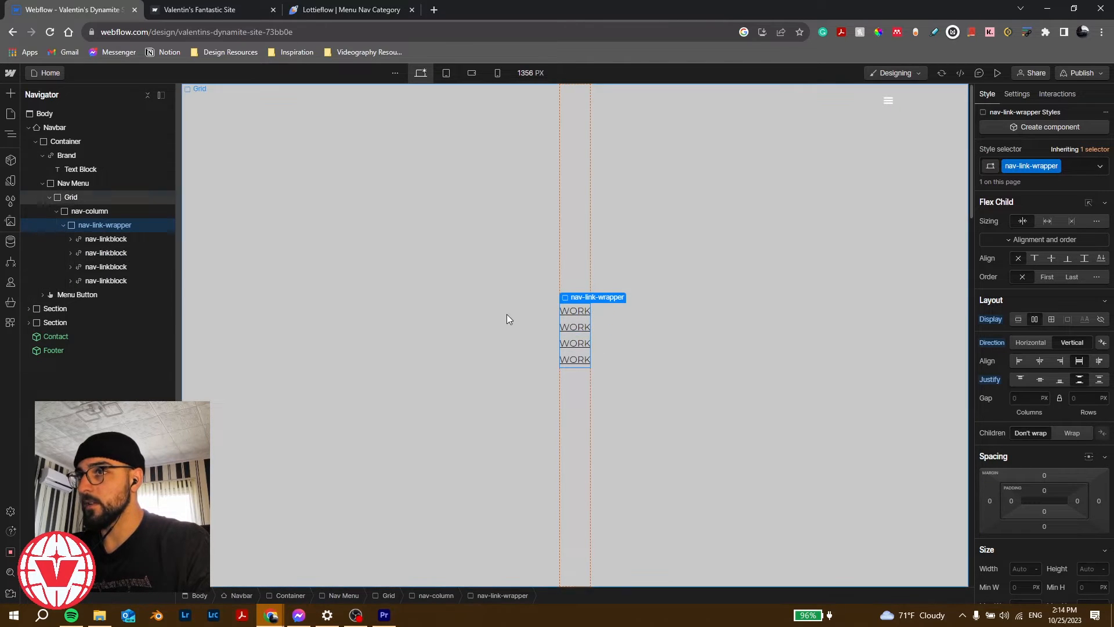
Step: Retype the copied links as ABOUT, SAY HI and PLAY, and drag PLAY to the top
{"action": "double_click", "coordinate": [579, 328]}
{"action": "double_click", "coordinate": [586, 328]}
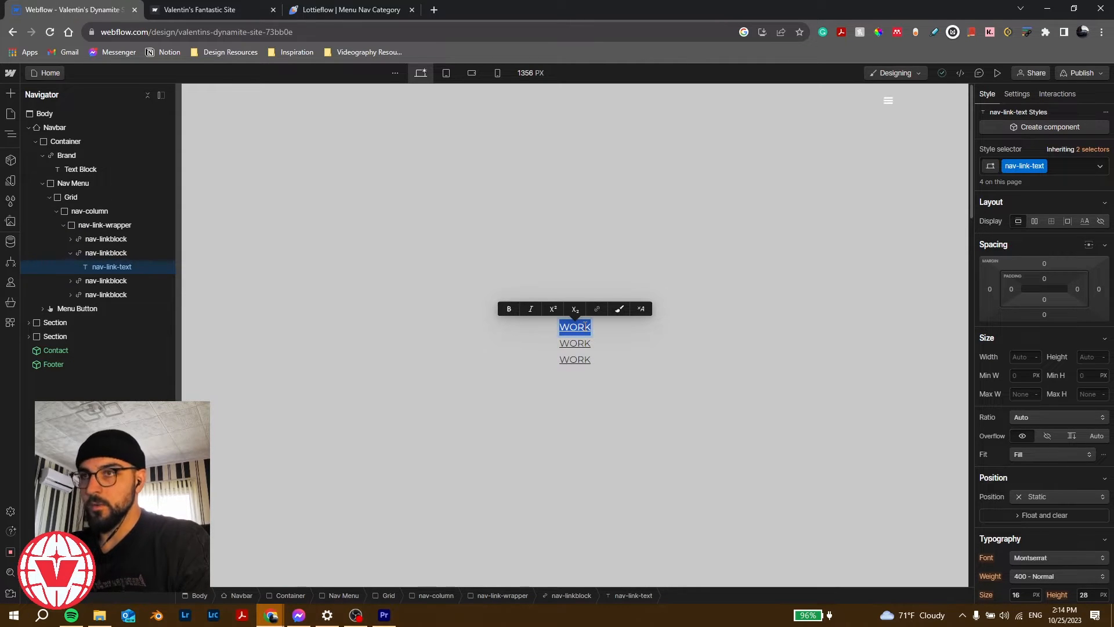
{"action": "double_click", "coordinate": [575, 343]}
{"action": "type", "text": "S"}
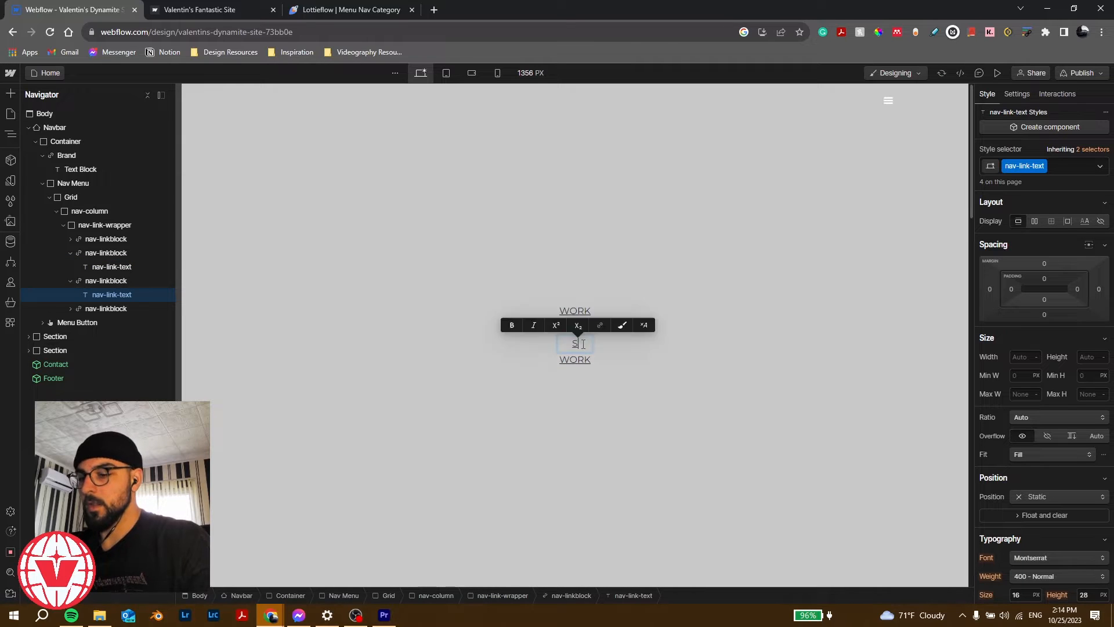
{"action": "type", "text": "AY HI"}
{"action": "double_click", "coordinate": [576, 359]}
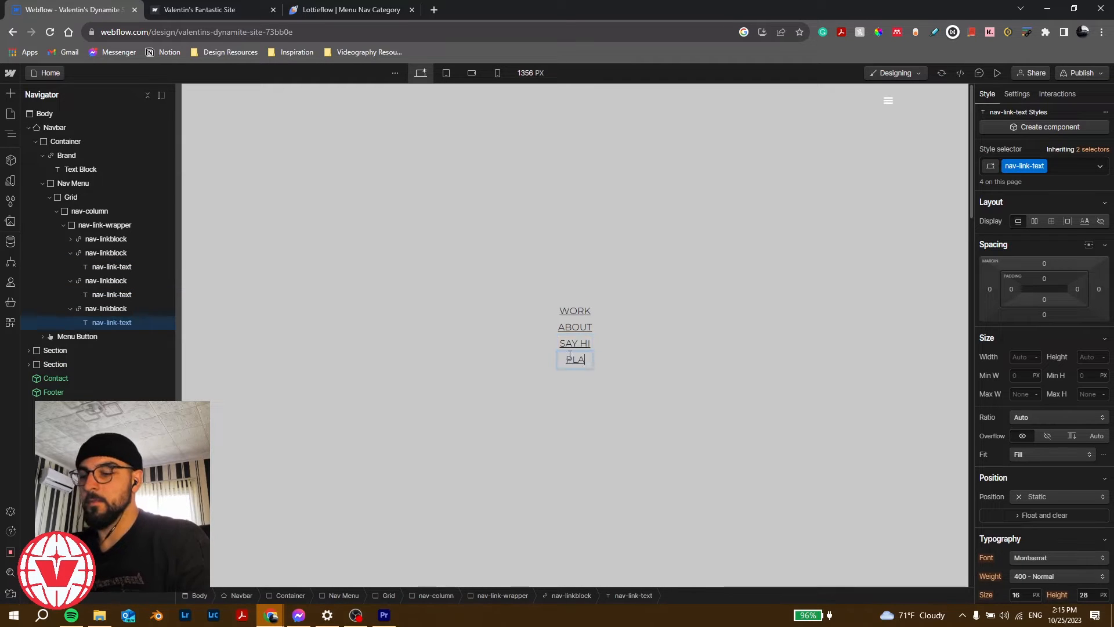
{"action": "type", "text": "PLAY"}
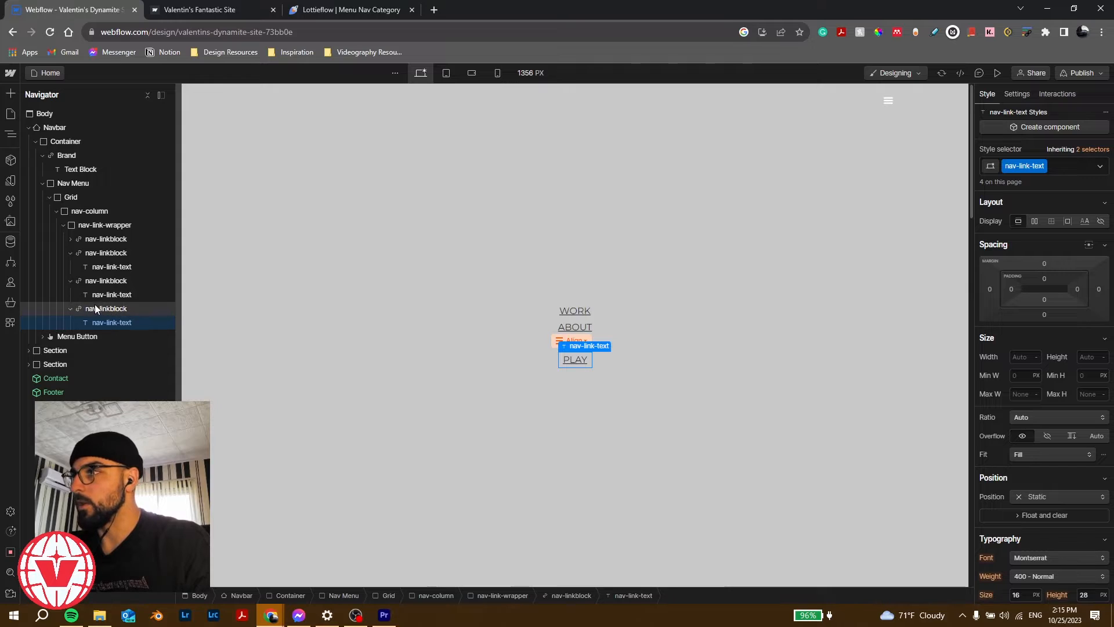
{"action": "left_click_drag", "start_coordinate": [96, 305], "coordinate": [105, 234]}
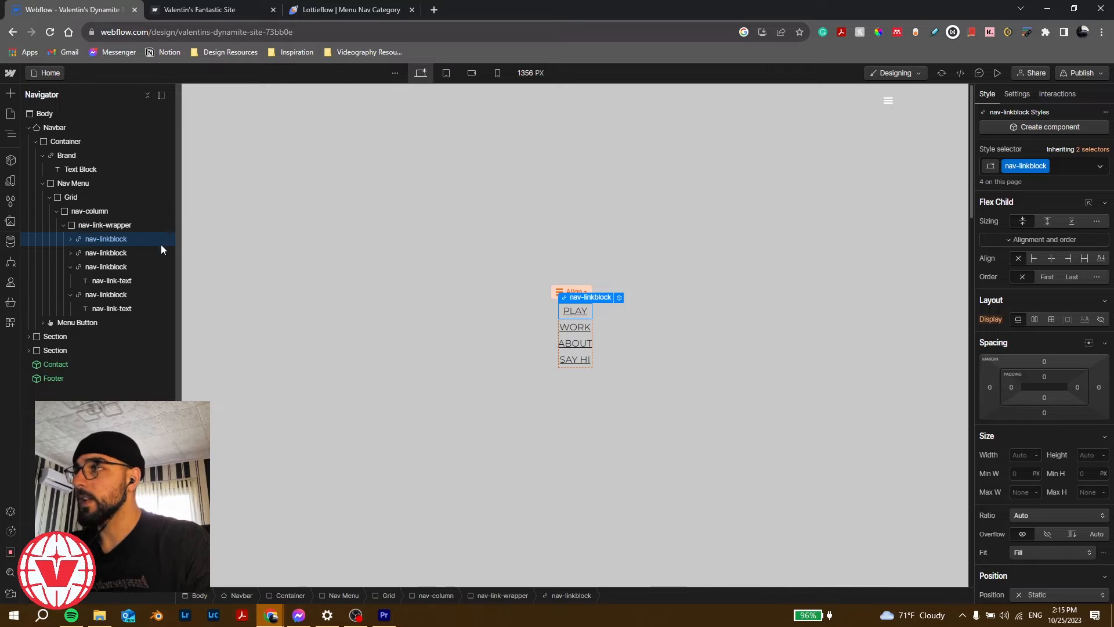
Step: Remove the nav link underline and make the link text 900 Black weight
{"action": "scroll", "coordinate": [1032, 476], "scroll_direction": "down", "scroll_amount": 5}
{"action": "left_click", "coordinate": [1056, 342]}
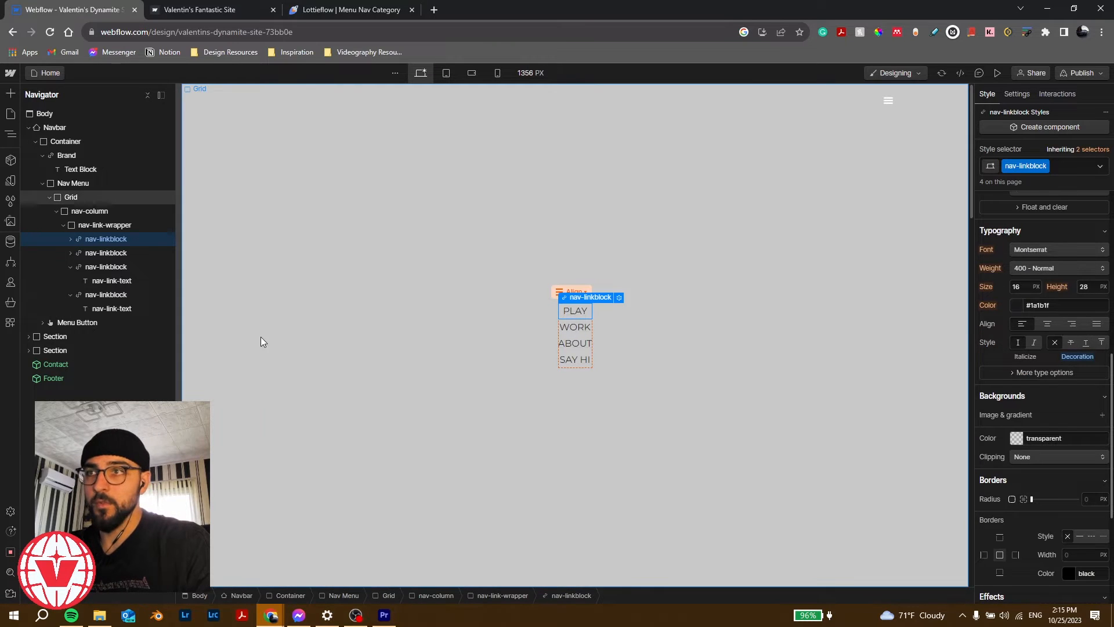
{"action": "left_click", "coordinate": [70, 241]}
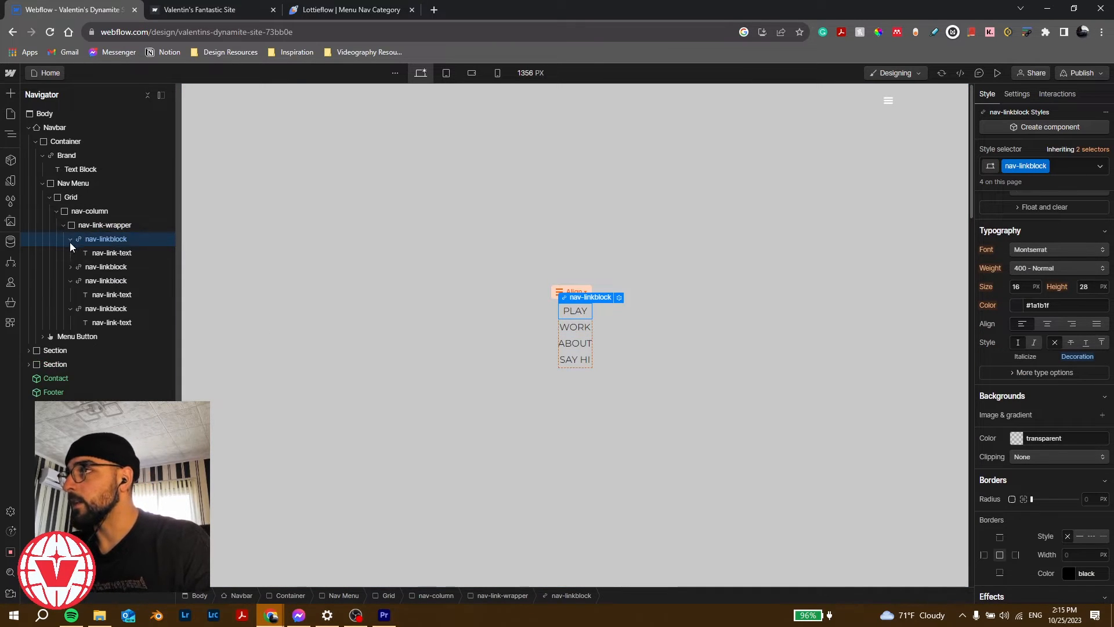
{"action": "left_click", "coordinate": [99, 253]}
{"action": "scroll", "coordinate": [989, 392], "scroll_direction": "up", "scroll_amount": 2}
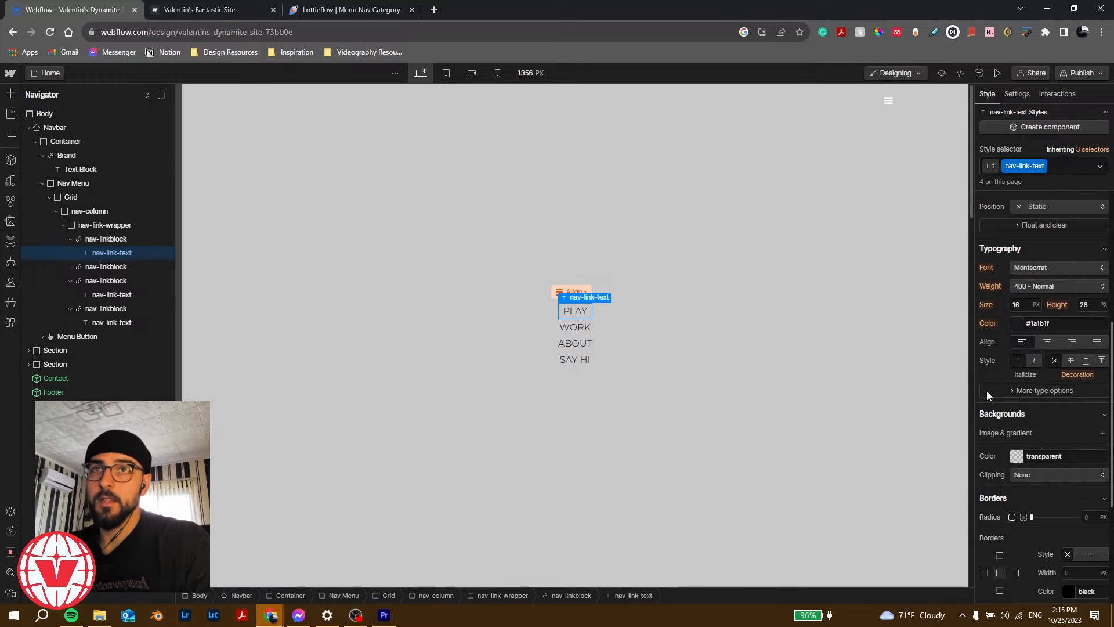
{"action": "left_click", "coordinate": [1060, 287]}
{"action": "left_click", "coordinate": [1043, 353]}
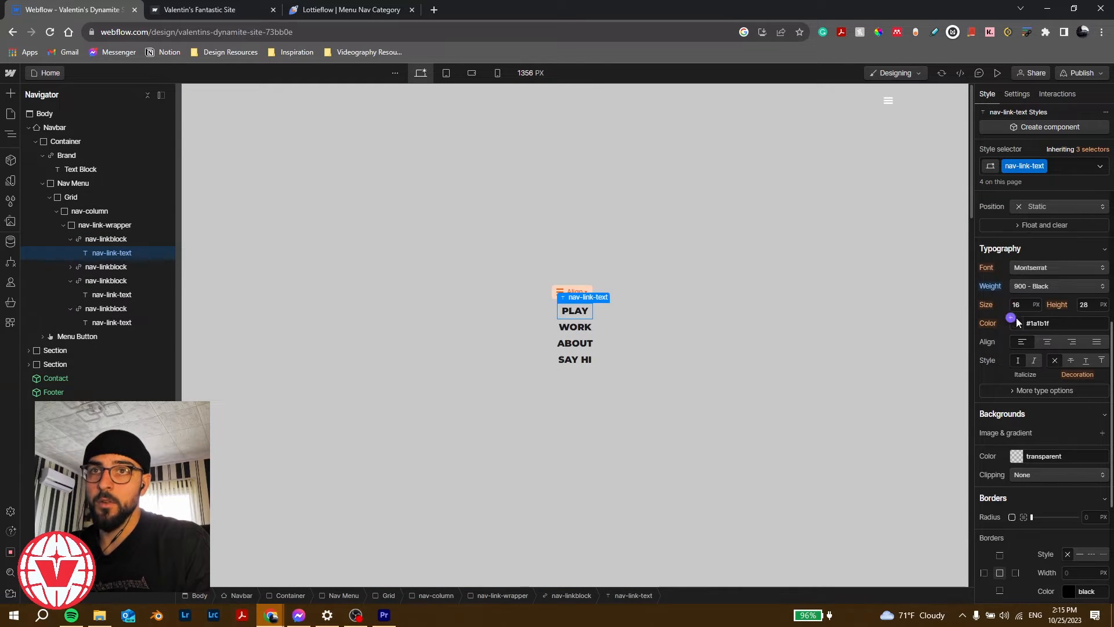
Step: Set the nav link text size to 3 rem and its line height to 3.4 rem
{"action": "left_click", "coordinate": [1035, 306]}
{"action": "left_click", "coordinate": [1018, 308]}
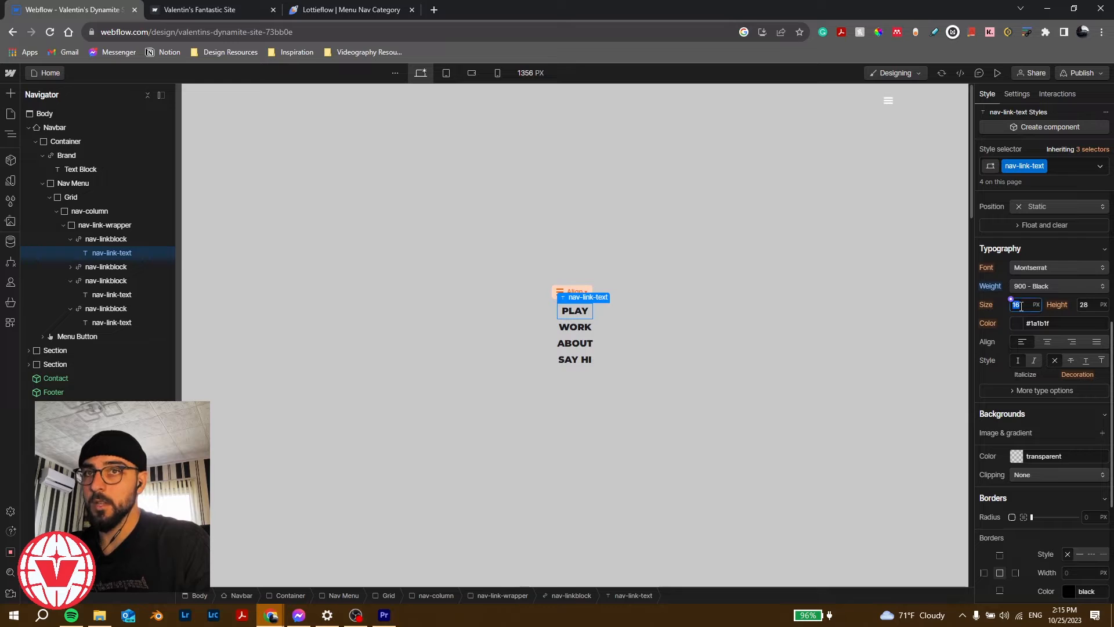
{"action": "type", "text": "3"}
{"action": "key", "text": "Return"}
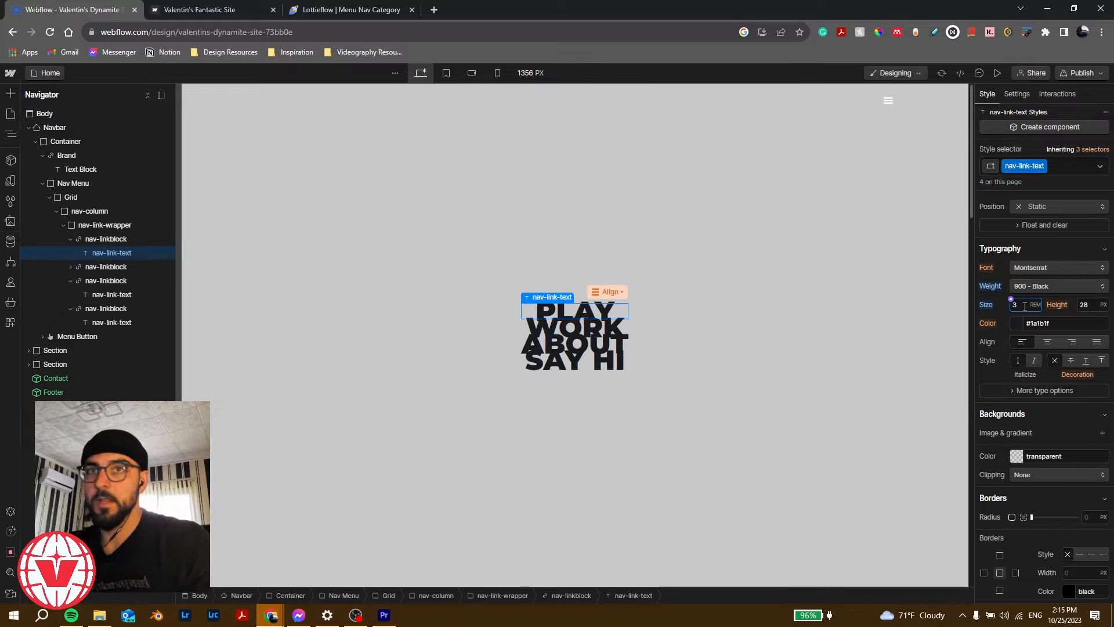
{"action": "left_click", "coordinate": [1094, 305]}
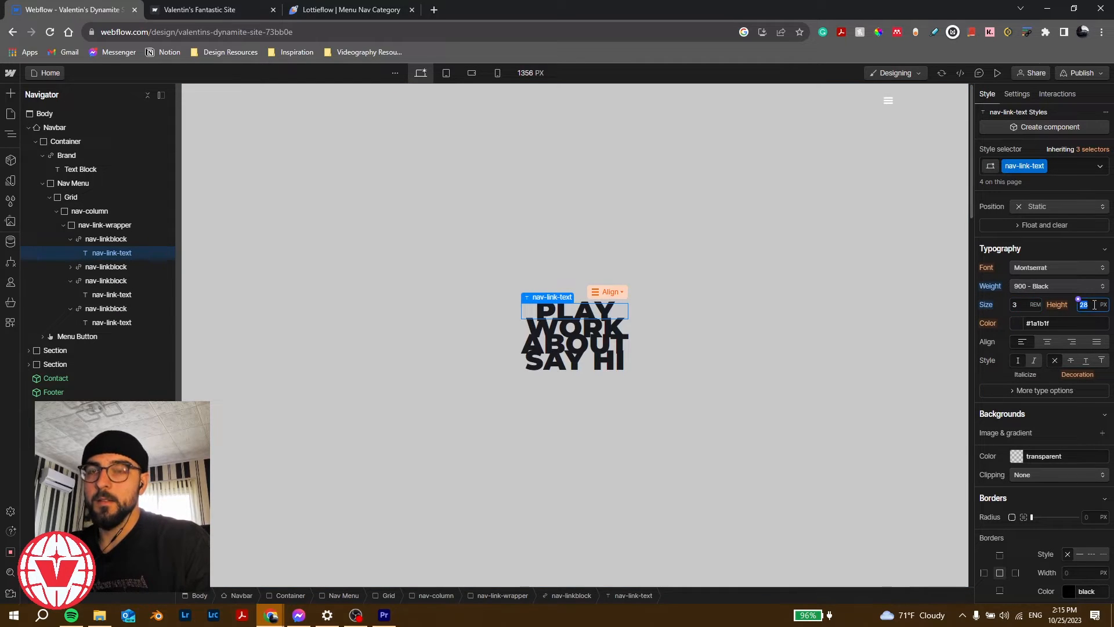
{"action": "type", "text": "1.4"}
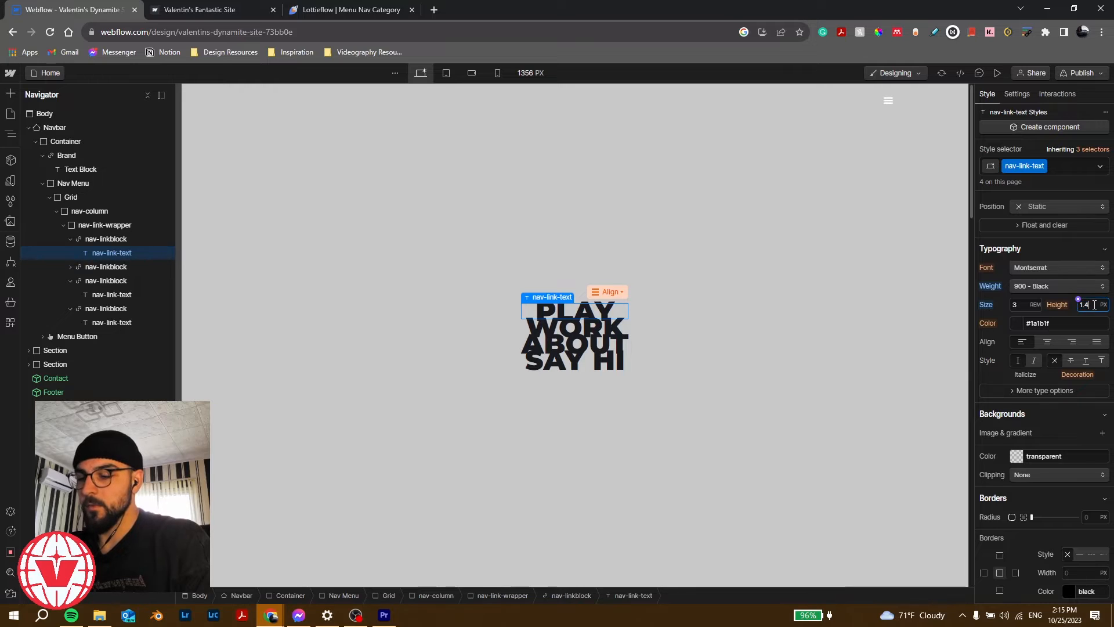
{"action": "type", "text": "rem"}
{"action": "key", "text": "Return"}
{"action": "type", "text": "3"}
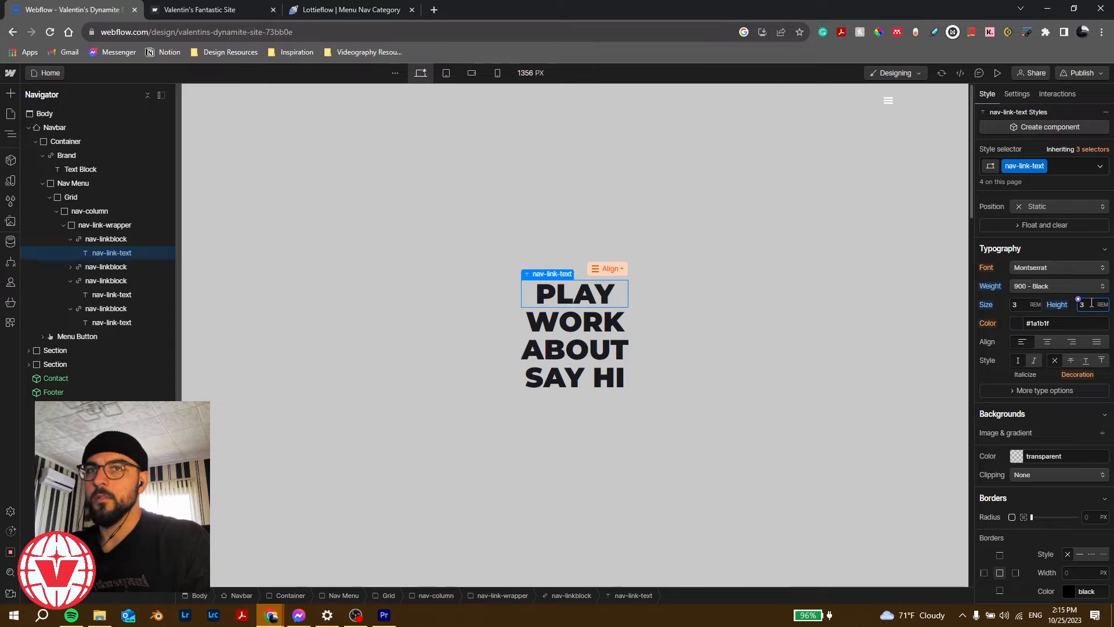
{"action": "type", "text": ".4"}
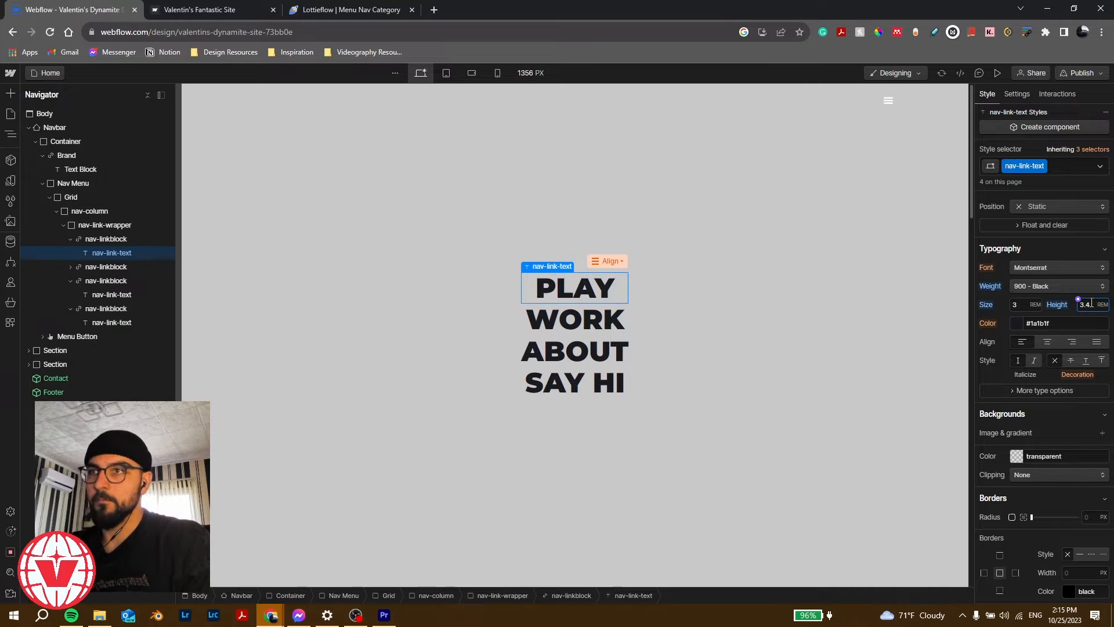
Step: Set the nav-link-wrapper's row gap to 20 px and check the spacing in Preview
{"action": "left_click", "coordinate": [132, 226]}
{"action": "scroll", "coordinate": [995, 299], "scroll_direction": "up", "scroll_amount": 5}
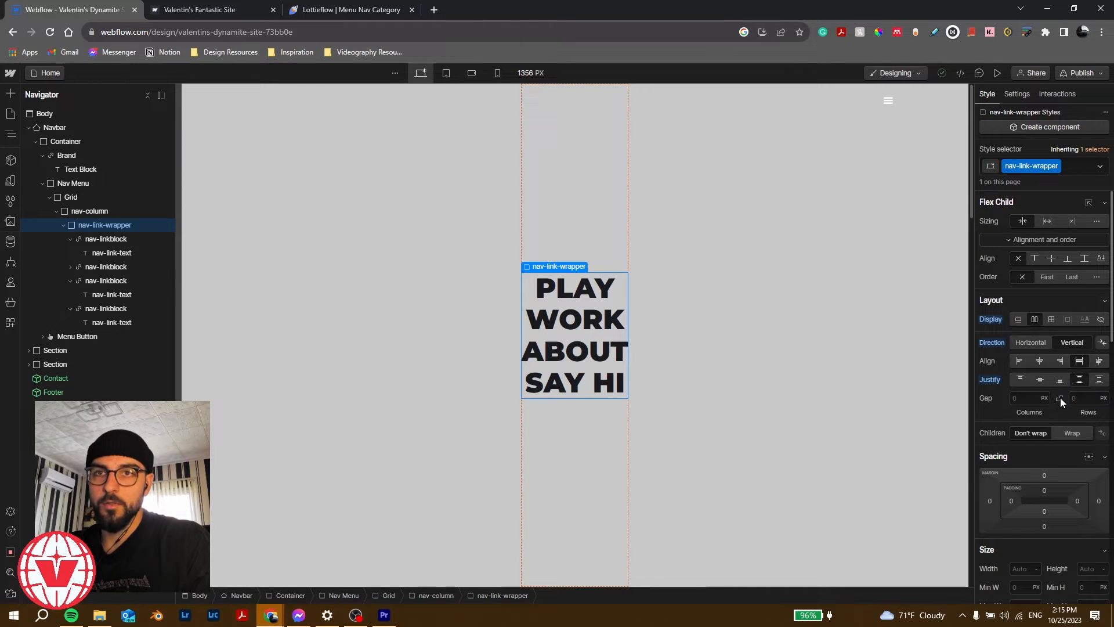
{"action": "left_click", "coordinate": [1085, 400]}
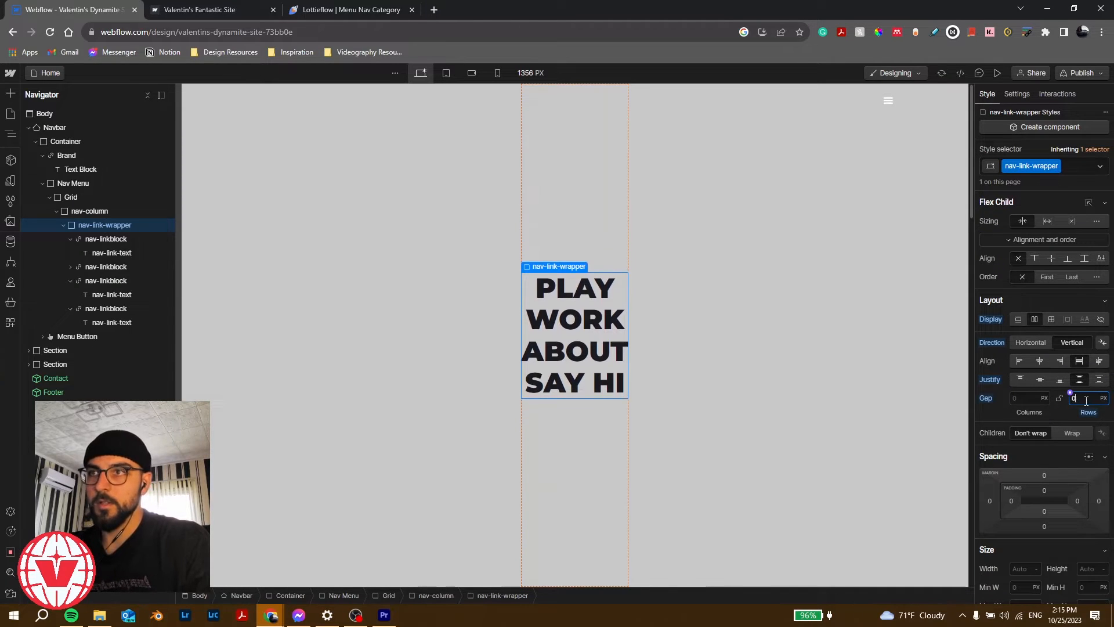
{"action": "key", "text": "shift+Up"}
{"action": "key", "text": "shift+Up"}
{"action": "key", "text": "shift+Down"}
{"action": "key", "text": "shift+Down"}
{"action": "key", "text": "shift+Up"}
{"action": "key", "text": "shift+Up"}
{"action": "key", "text": "shift+Up"}
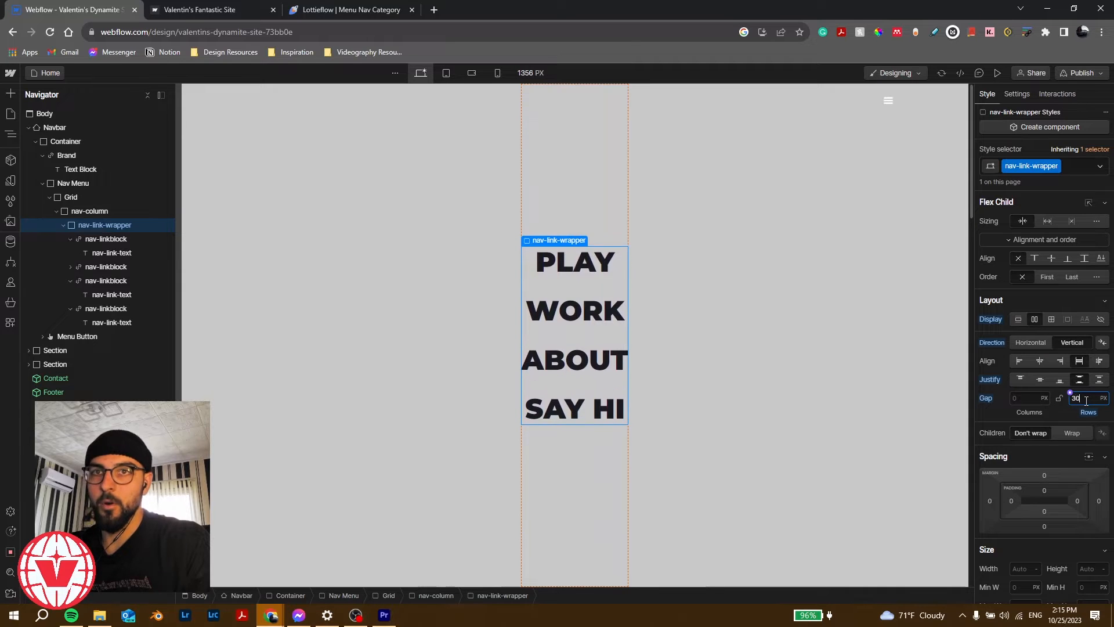
{"action": "key", "text": "shift+Down"}
{"action": "key", "text": "shift+Down"}
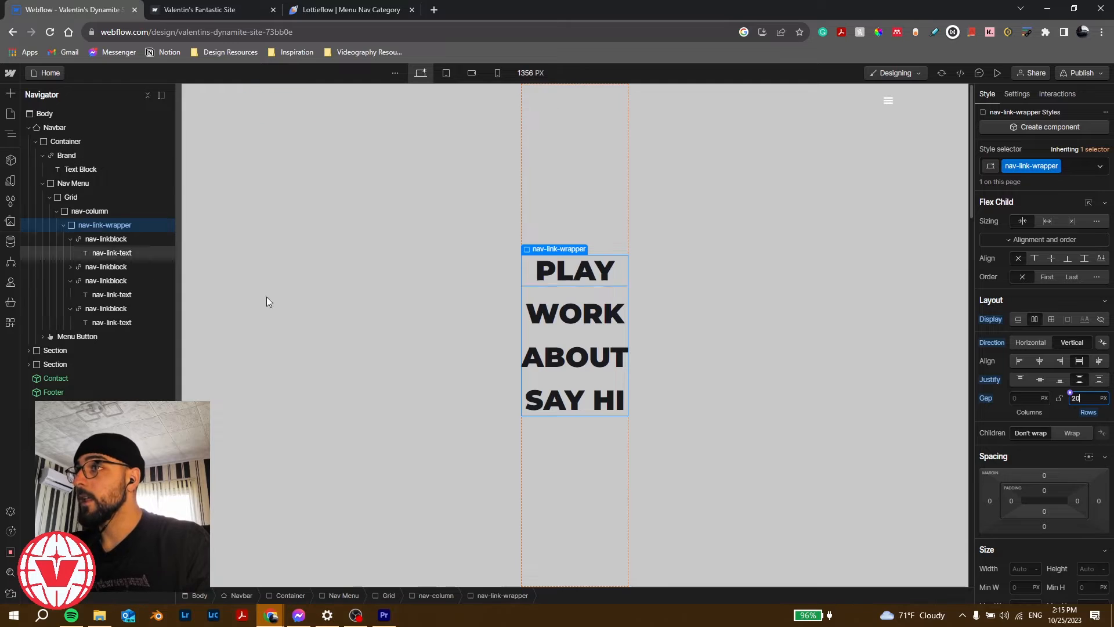
{"action": "left_click", "coordinate": [996, 73]}
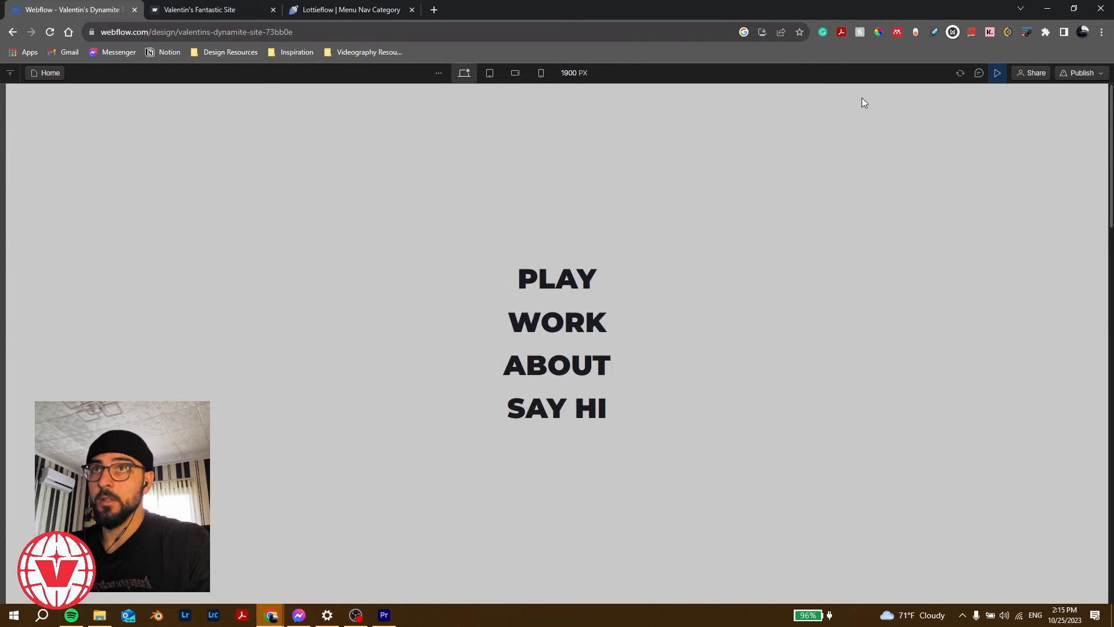
{"action": "left_click", "coordinate": [1002, 75]}
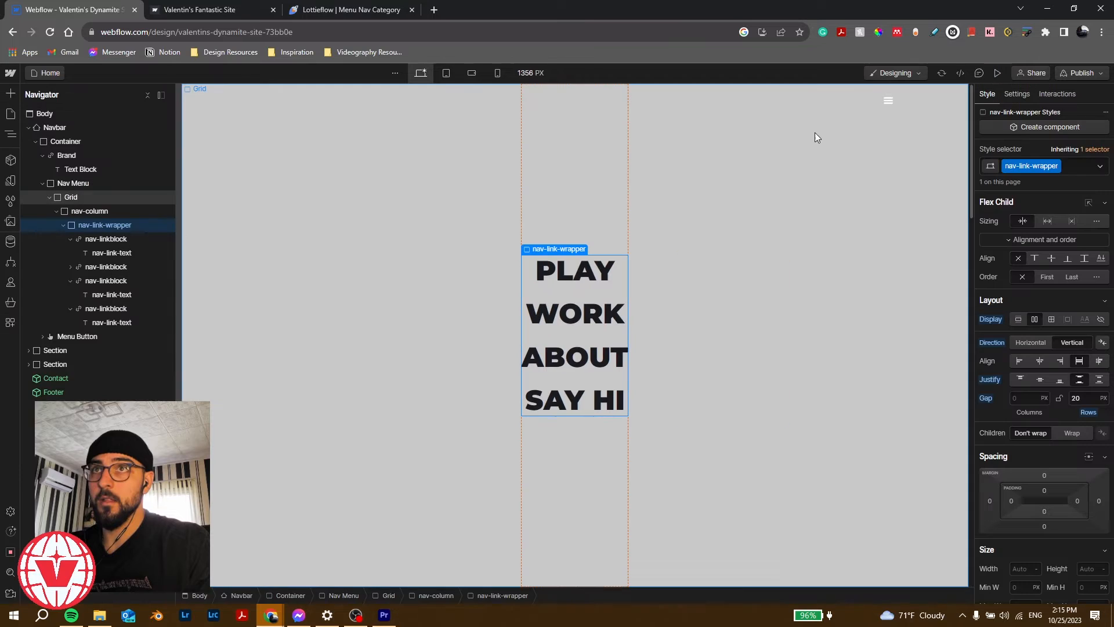
Step: Select the hamburger Menu Button and go to its Position z-index field
{"action": "left_click", "coordinate": [897, 114]}
{"action": "scroll", "coordinate": [998, 353], "scroll_direction": "down", "scroll_amount": 5}
{"action": "scroll", "coordinate": [997, 419], "scroll_direction": "down", "scroll_amount": 5}
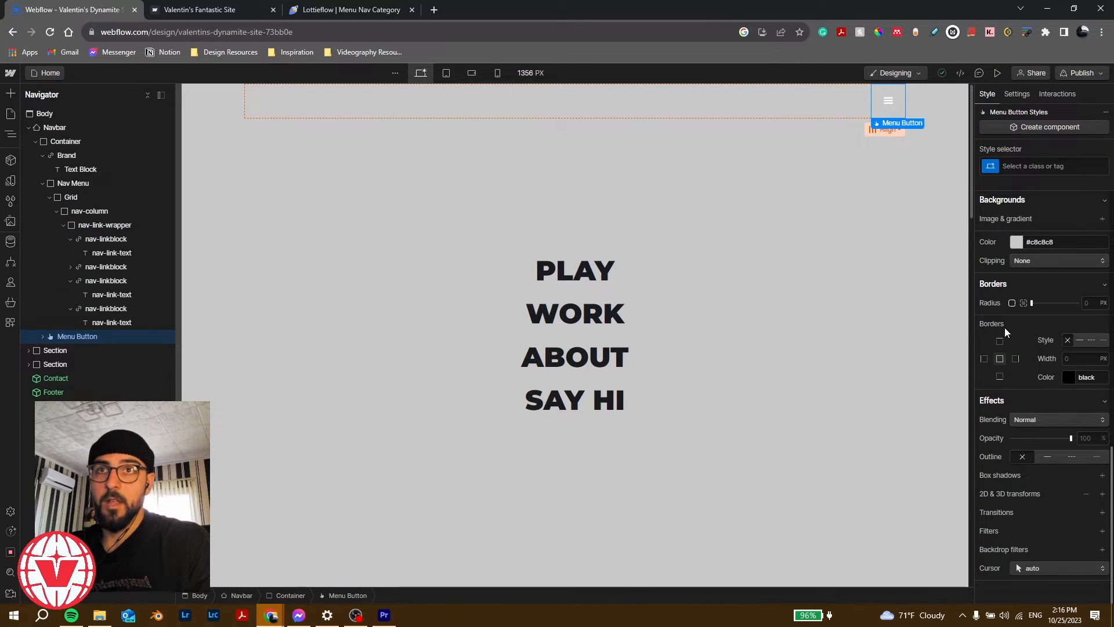
{"action": "scroll", "coordinate": [992, 382], "scroll_direction": "up", "scroll_amount": 2}
{"action": "scroll", "coordinate": [1001, 325], "scroll_direction": "up", "scroll_amount": 5}
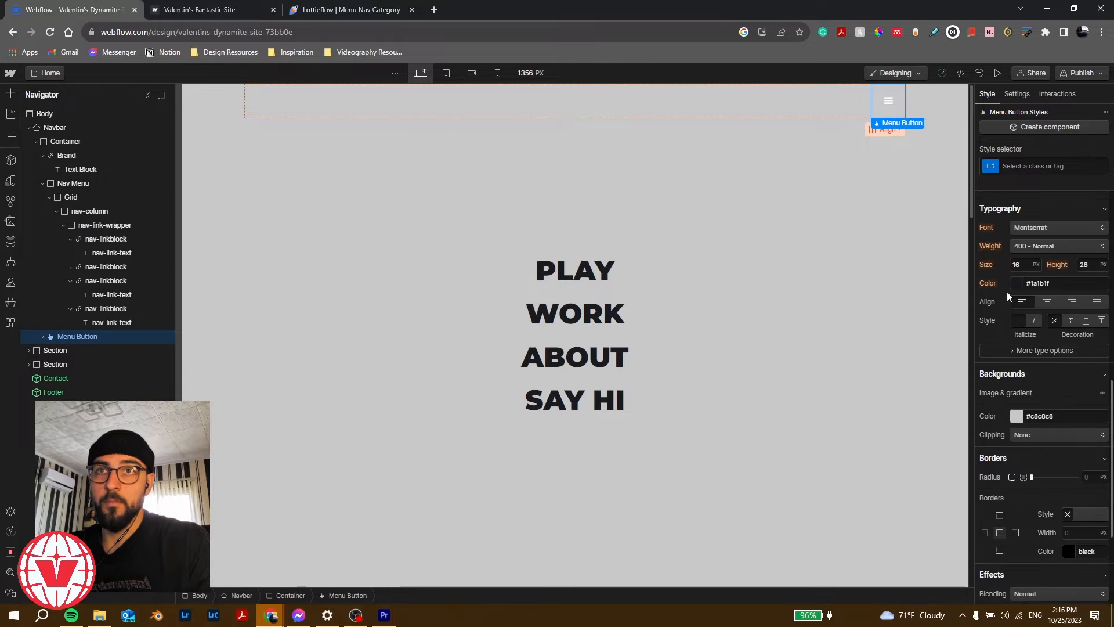
{"action": "left_click", "coordinate": [1091, 326]}
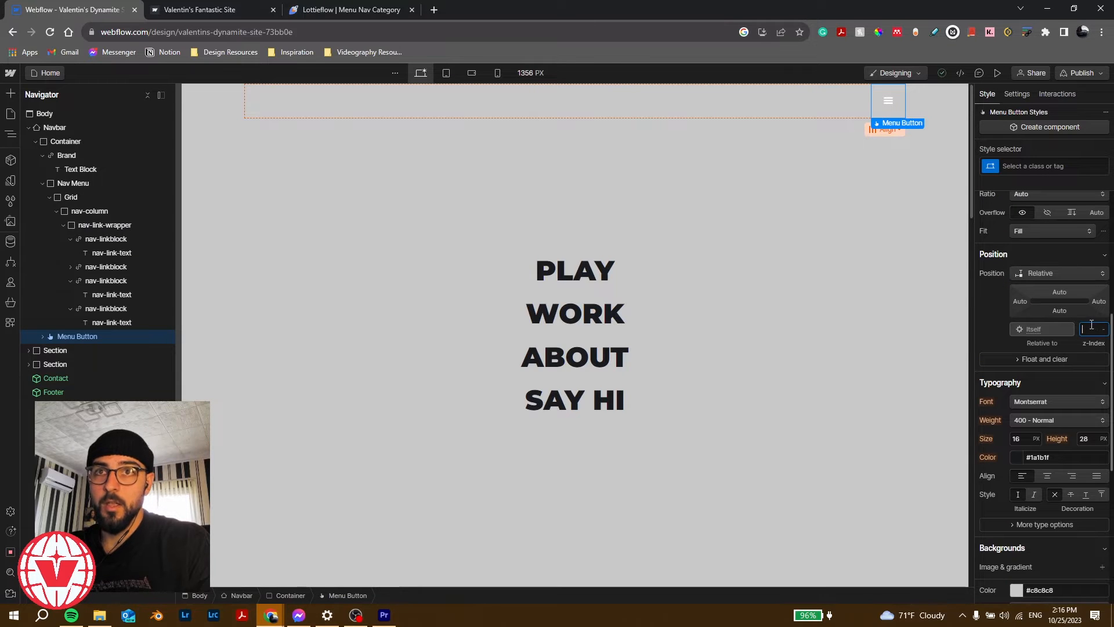
Step: Preview the page and toggle the nav menu open and closed several times
{"action": "left_click", "coordinate": [998, 73]}
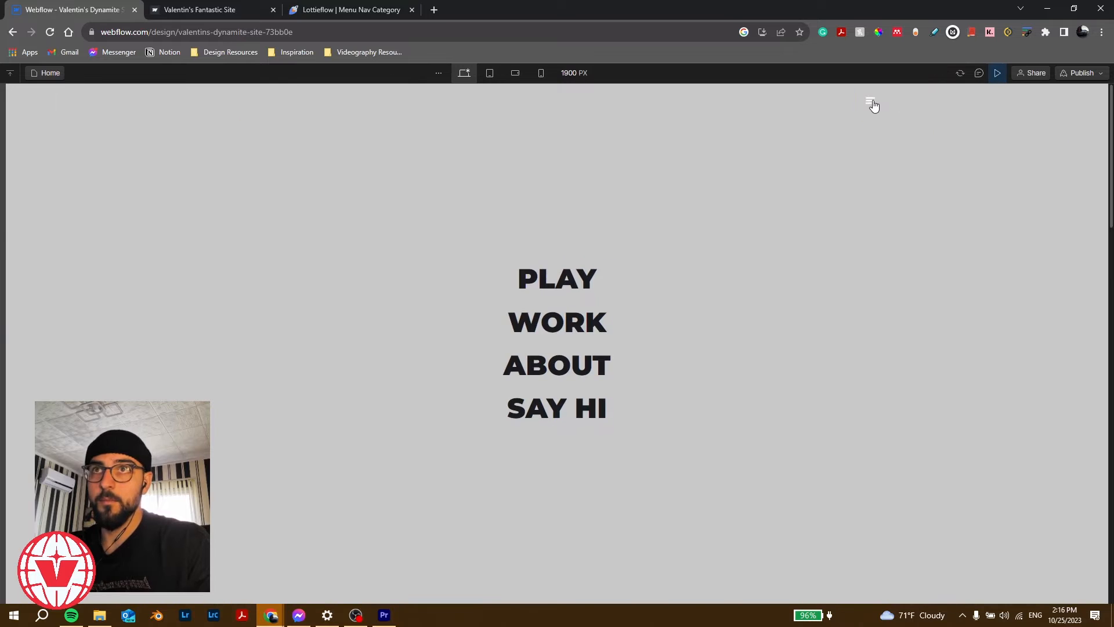
{"action": "left_click", "coordinate": [871, 110]}
{"action": "left_click", "coordinate": [872, 110]}
{"action": "left_click", "coordinate": [872, 110]}
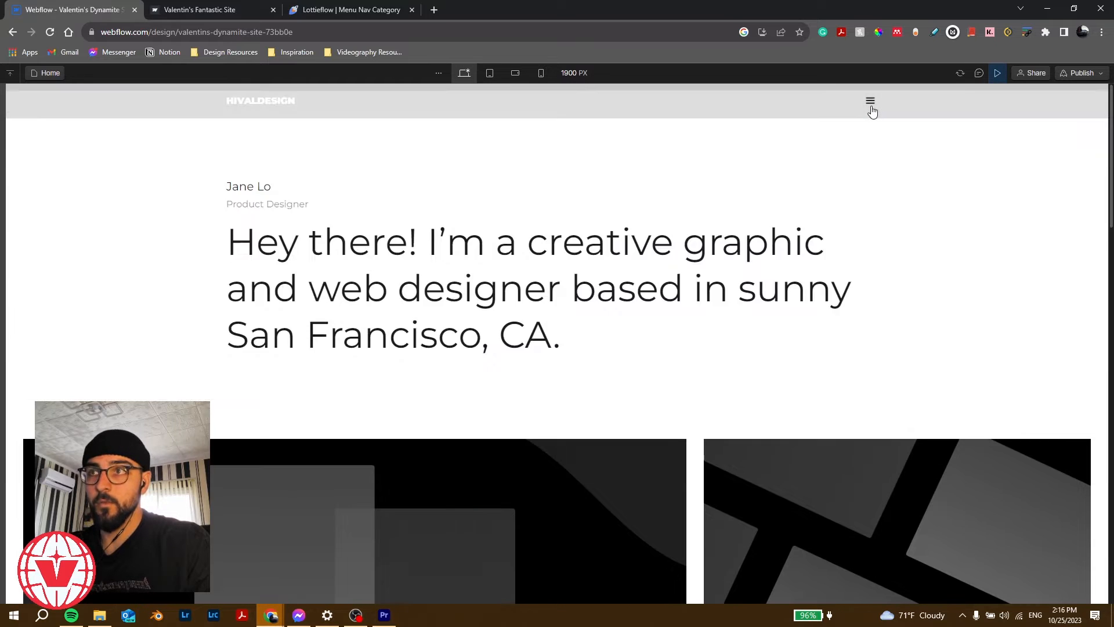
{"action": "left_click", "coordinate": [871, 110]}
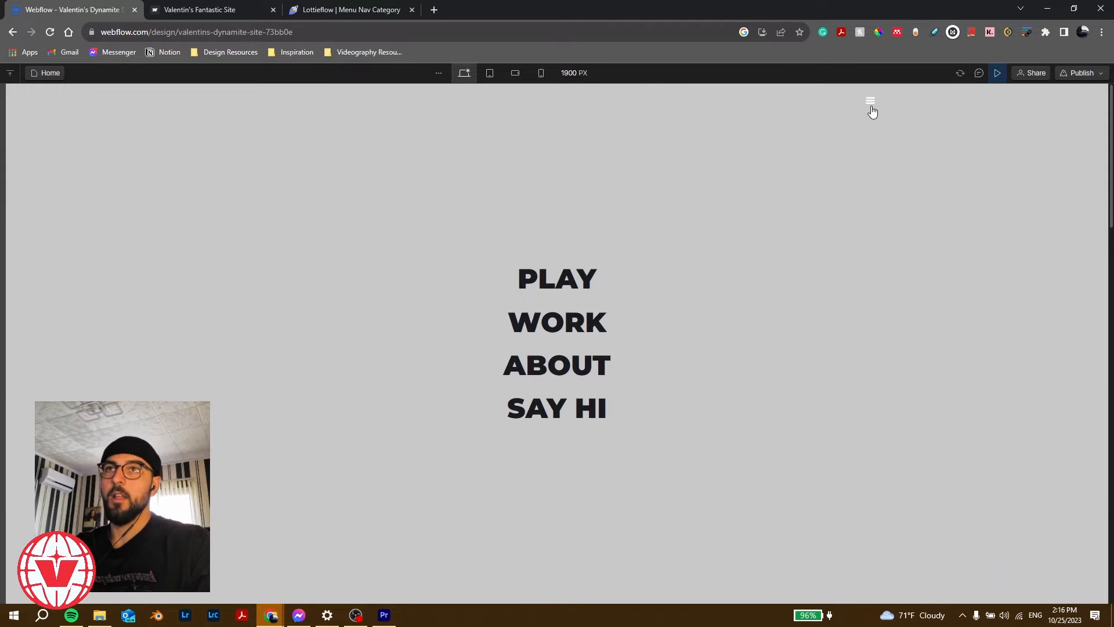
{"action": "left_click", "coordinate": [872, 110]}
{"action": "left_click", "coordinate": [871, 111]}
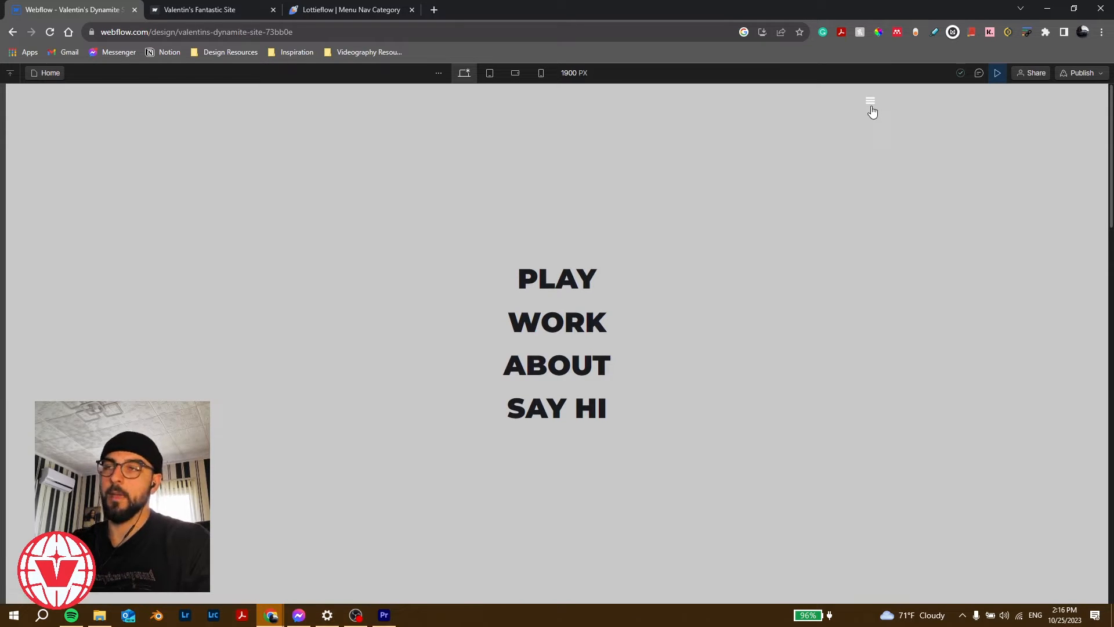
{"action": "left_click", "coordinate": [873, 111]}
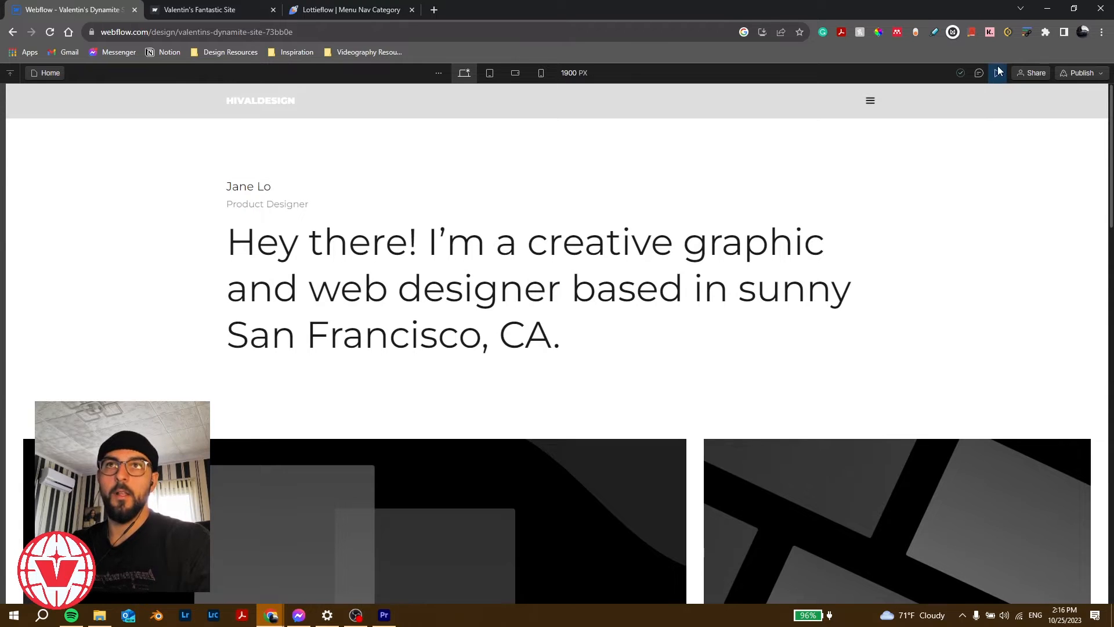
{"action": "left_click", "coordinate": [997, 73]}
Step: Review the navbar settings (Drop Down, Ease, 400 ms) and retest the menu in Preview
{"action": "left_click", "coordinate": [1020, 96]}
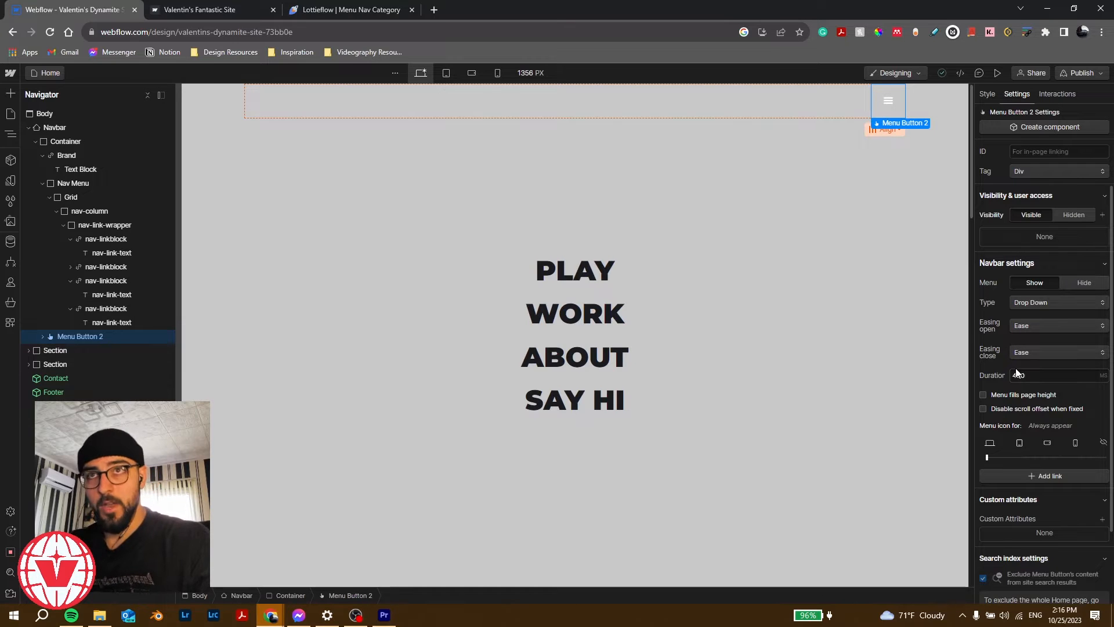
{"action": "left_click", "coordinate": [998, 73]}
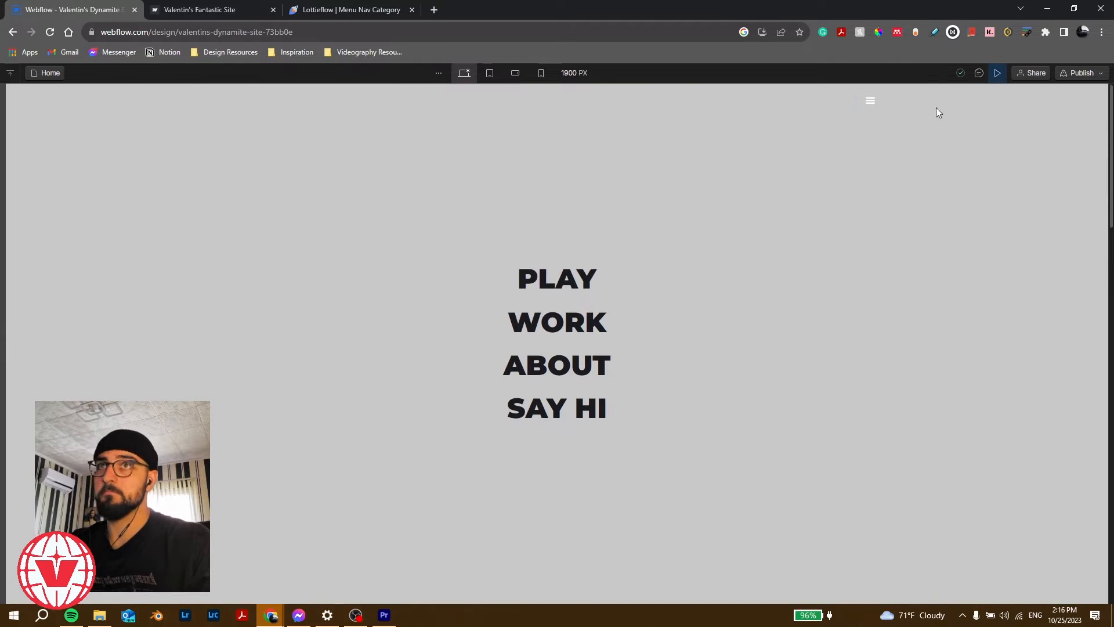
{"action": "left_click", "coordinate": [873, 103]}
{"action": "left_click", "coordinate": [872, 103]}
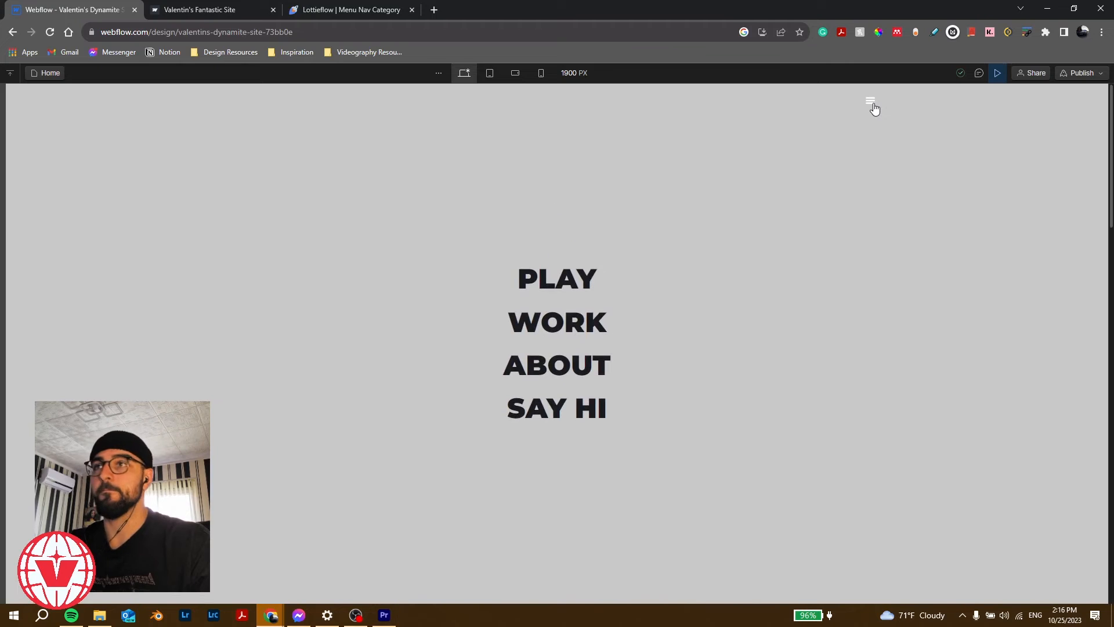
{"action": "left_click", "coordinate": [872, 104]}
{"action": "left_click", "coordinate": [998, 72]}
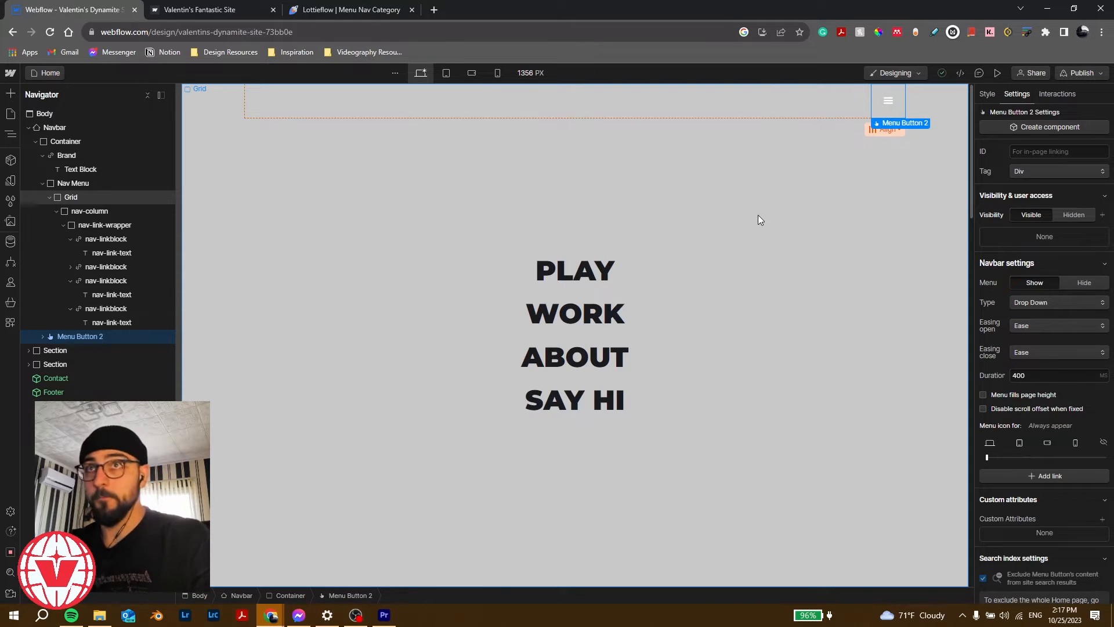
Step: Make the Nav Menu's background colour black
{"action": "left_click", "coordinate": [72, 182]}
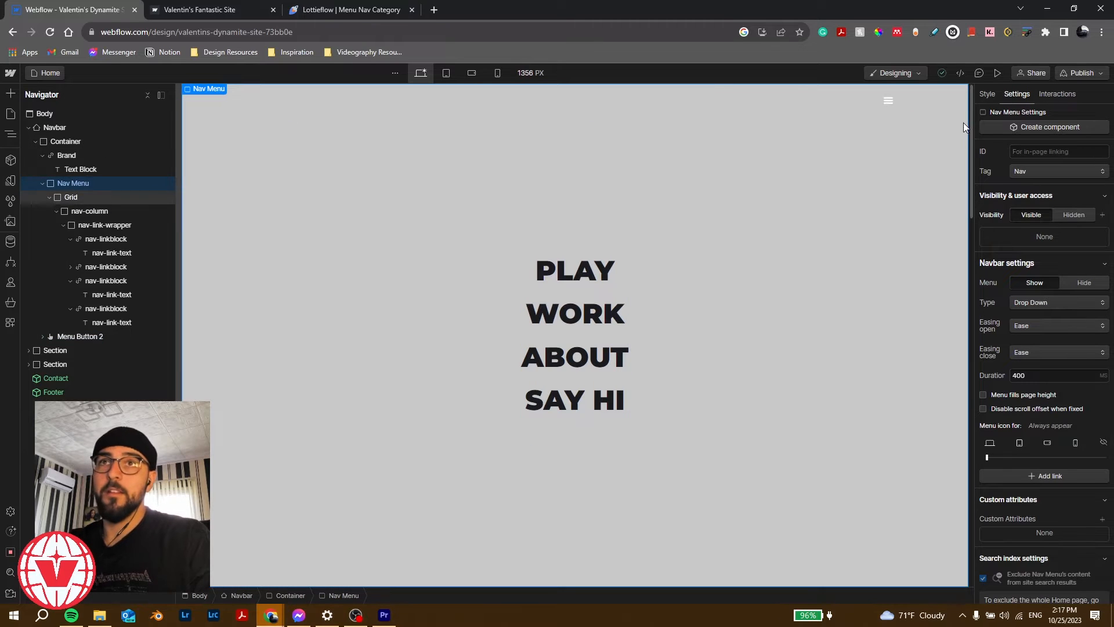
{"action": "left_click", "coordinate": [987, 93]}
{"action": "scroll", "coordinate": [994, 383], "scroll_direction": "down", "scroll_amount": 5}
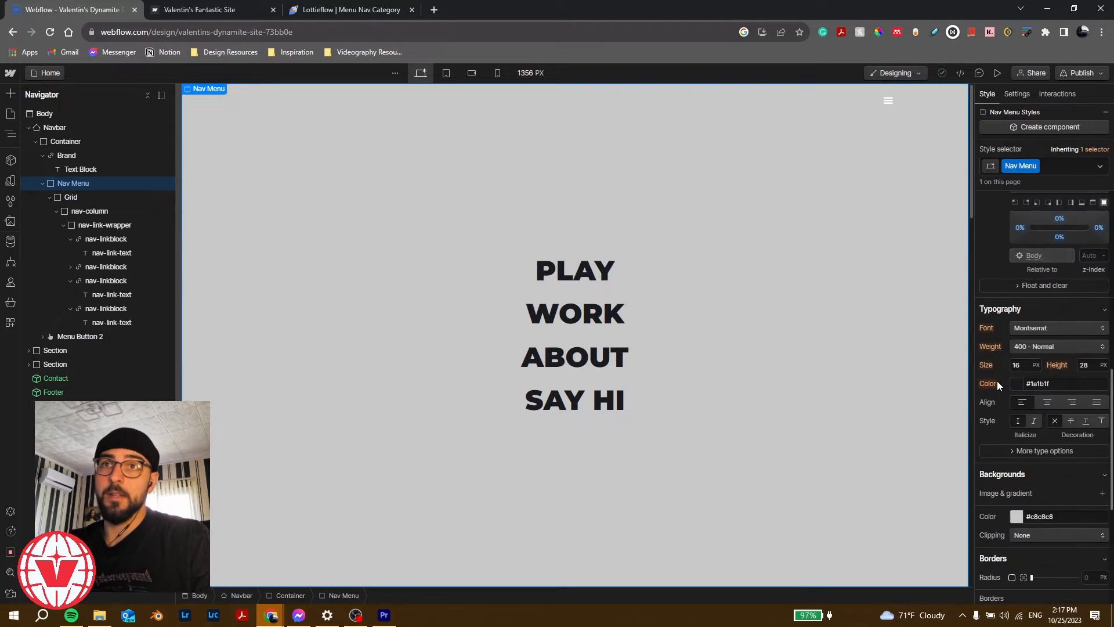
{"action": "scroll", "coordinate": [997, 381], "scroll_direction": "down", "scroll_amount": 5}
{"action": "scroll", "coordinate": [1019, 380], "scroll_direction": "up", "scroll_amount": 3}
{"action": "left_click", "coordinate": [1019, 418]}
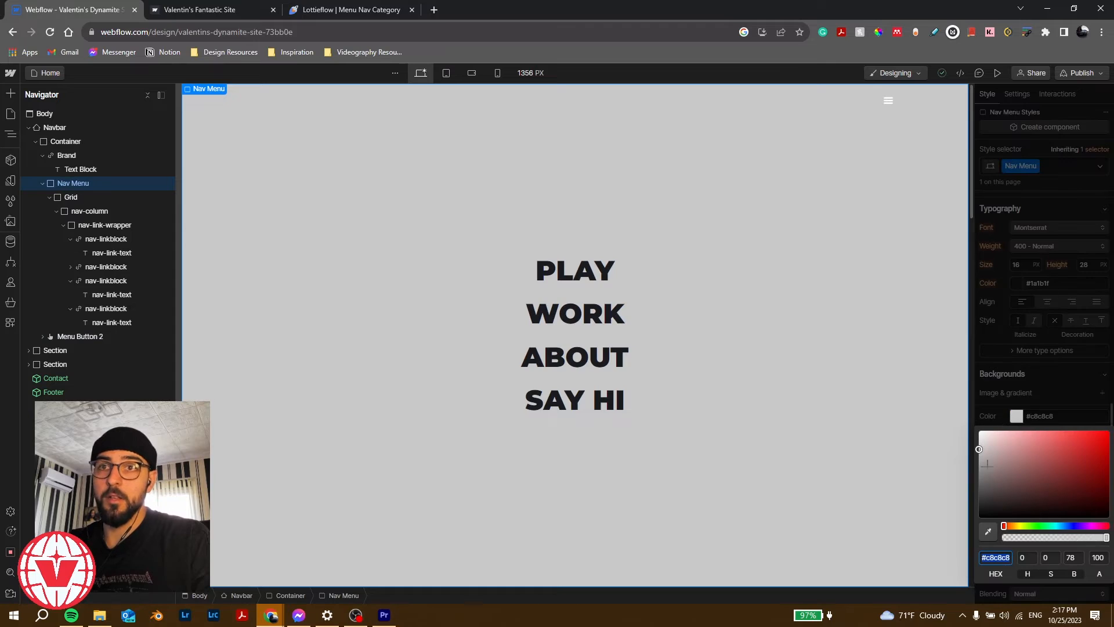
{"action": "left_click_drag", "start_coordinate": [987, 511], "coordinate": [914, 576]}
Step: Turn the nav link text colour white
{"action": "left_click", "coordinate": [137, 253]}
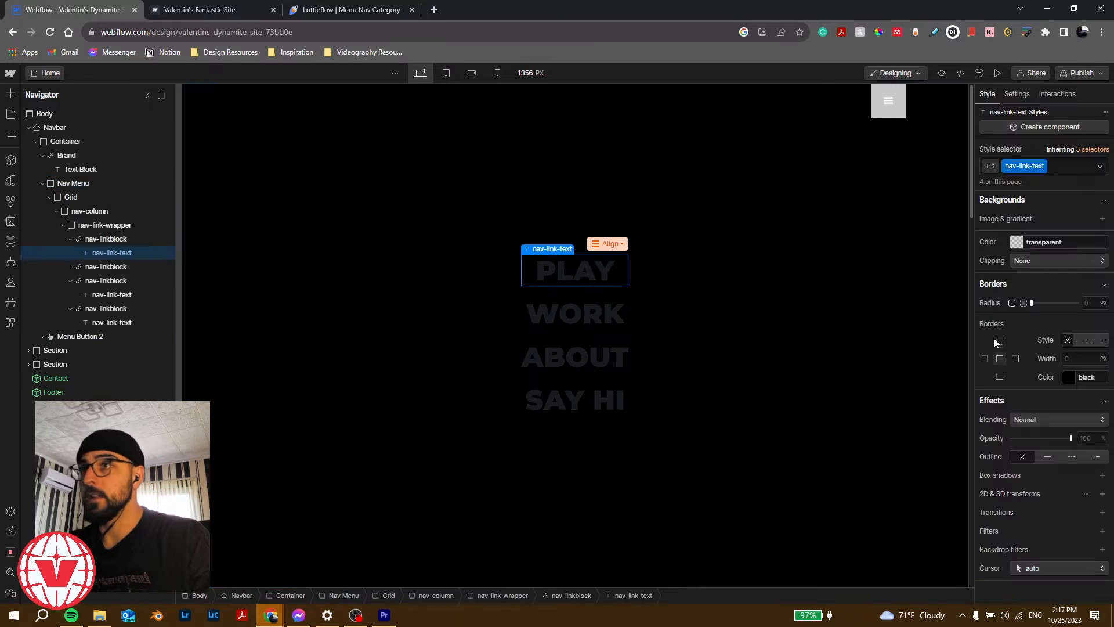
{"action": "scroll", "coordinate": [990, 394], "scroll_direction": "up", "scroll_amount": 4}
{"action": "scroll", "coordinate": [990, 328], "scroll_direction": "up", "scroll_amount": 1}
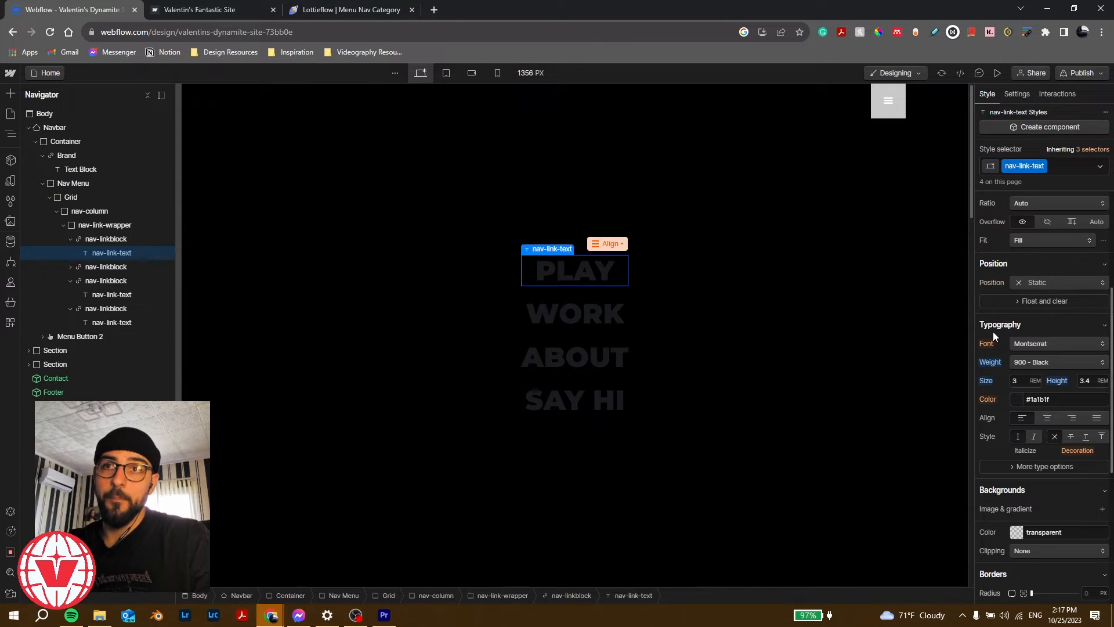
{"action": "scroll", "coordinate": [994, 330], "scroll_direction": "up", "scroll_amount": 2}
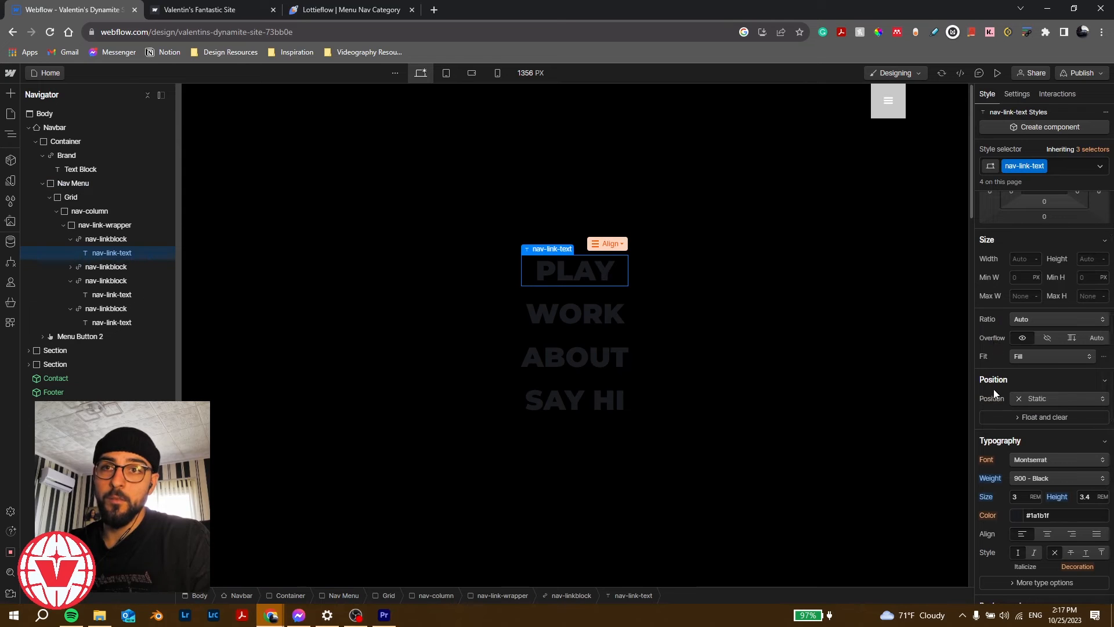
{"action": "scroll", "coordinate": [993, 388], "scroll_direction": "down", "scroll_amount": 1}
{"action": "left_click", "coordinate": [1017, 458]}
{"action": "left_click_drag", "start_coordinate": [995, 342], "coordinate": [935, 232]}
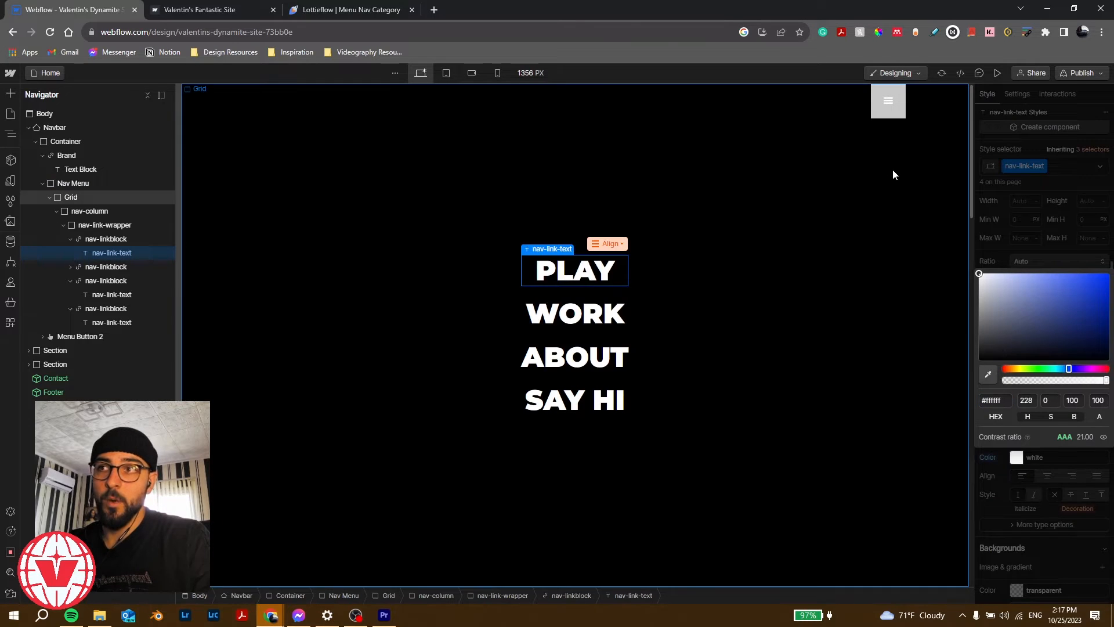
{"action": "left_click", "coordinate": [1019, 231]}
Step: Set the hamburger menu button's background alpha to 0 so it is fully transparent
{"action": "left_click", "coordinate": [897, 120]}
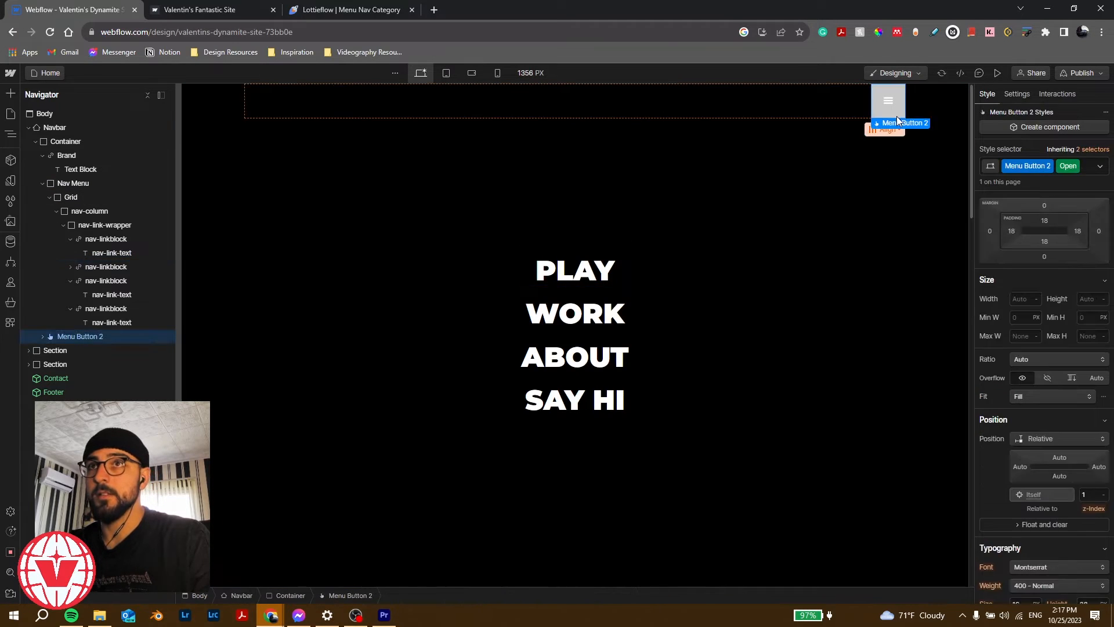
{"action": "scroll", "coordinate": [1009, 396], "scroll_direction": "down", "scroll_amount": 3}
{"action": "scroll", "coordinate": [996, 428], "scroll_direction": "down", "scroll_amount": 3}
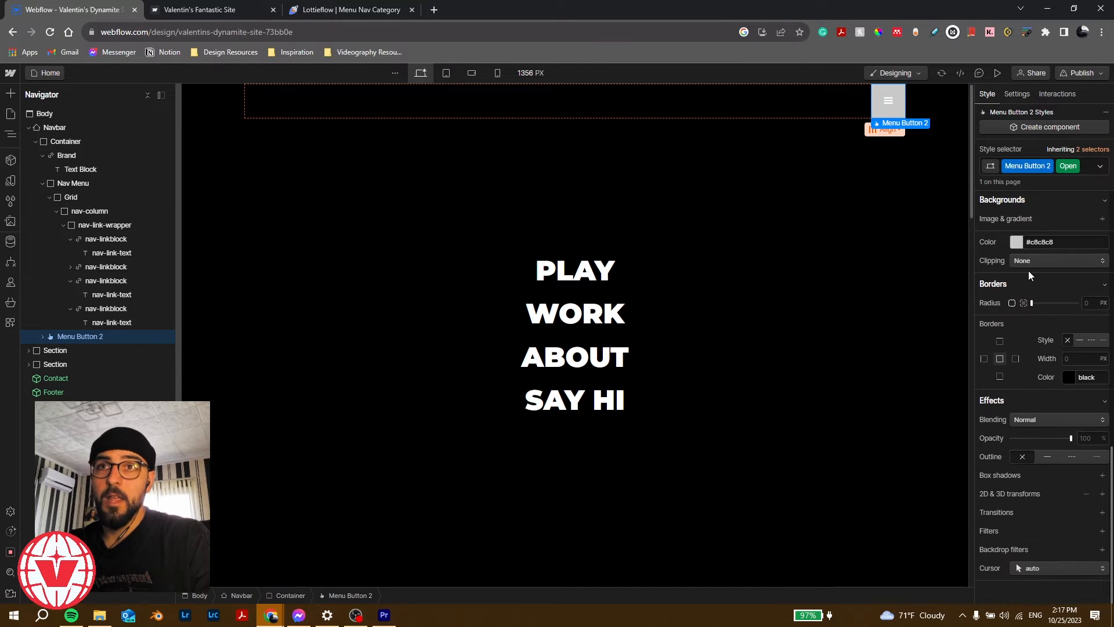
{"action": "left_click", "coordinate": [1017, 242]}
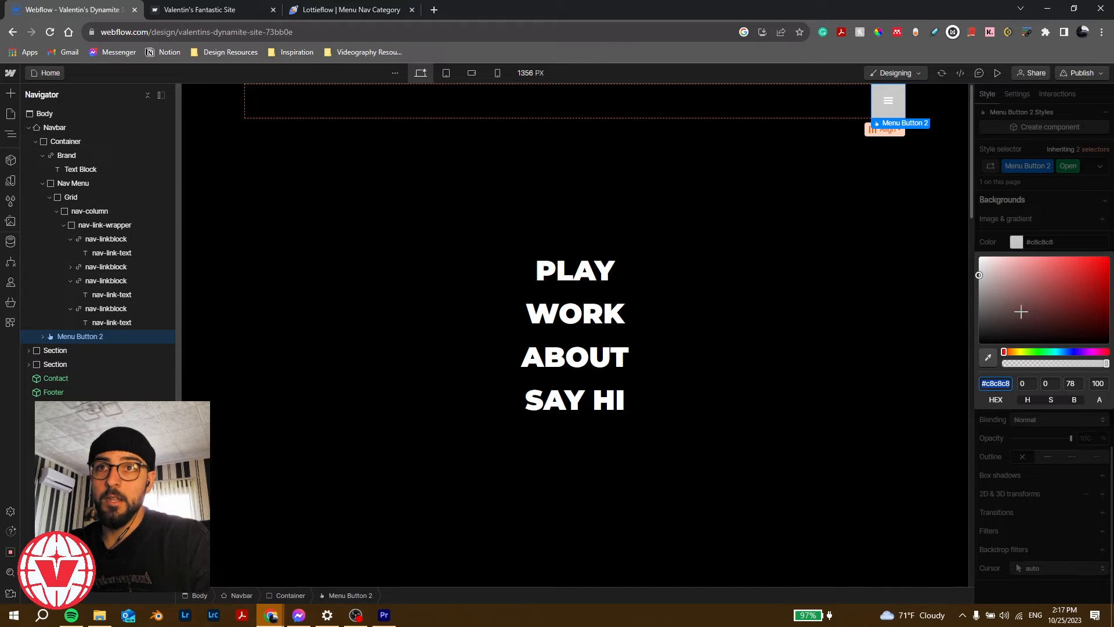
{"action": "left_click_drag", "start_coordinate": [1023, 363], "coordinate": [889, 343]}
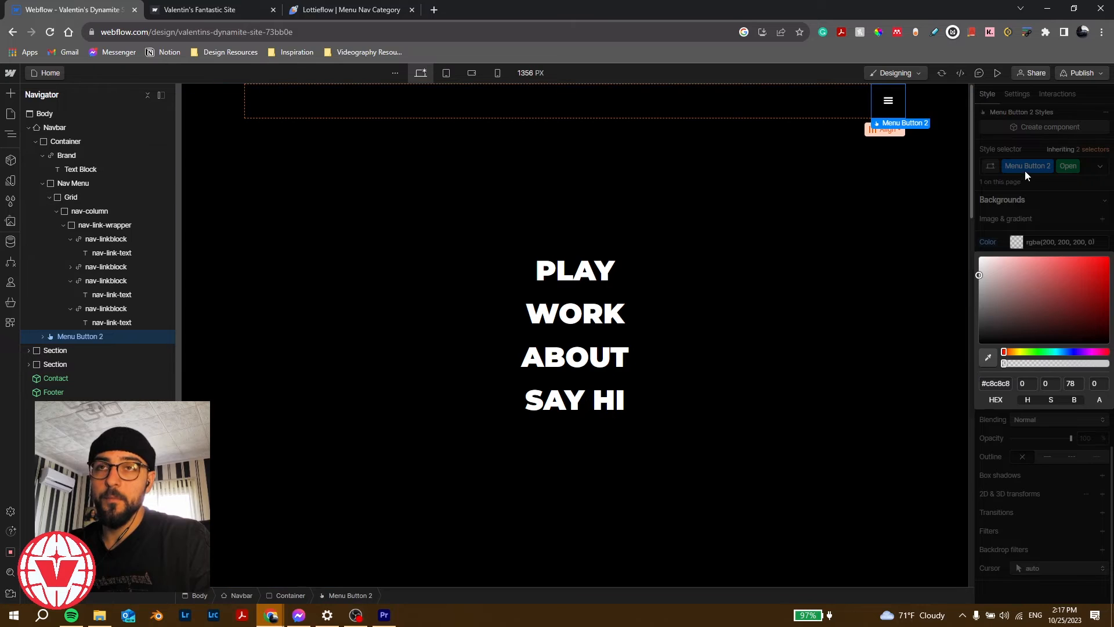
{"action": "left_click", "coordinate": [1025, 172]}
{"action": "left_click", "coordinate": [894, 104]}
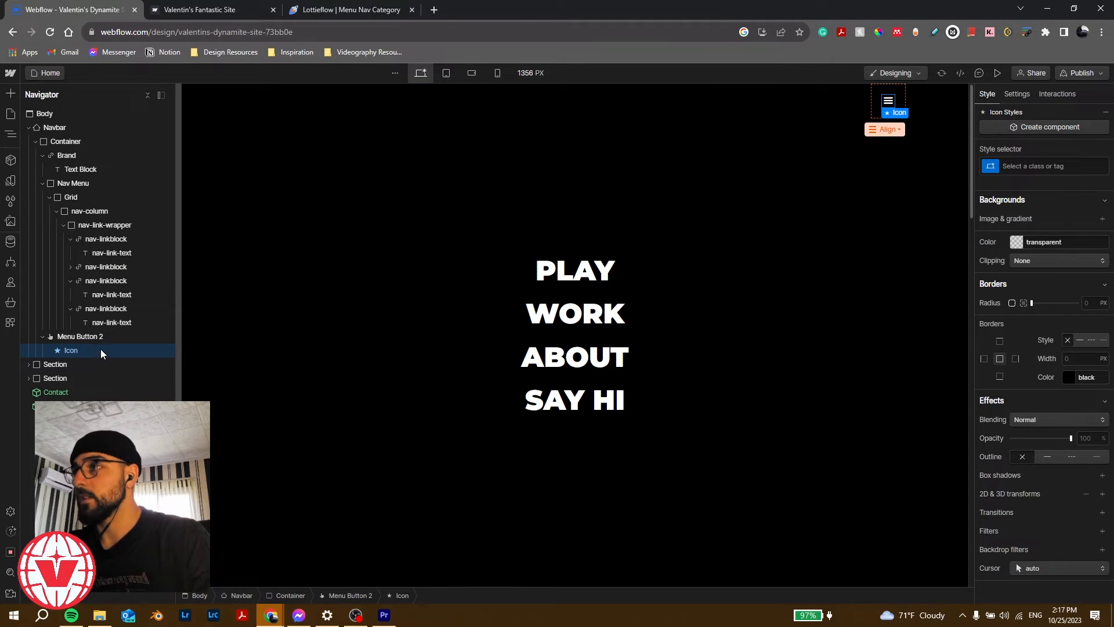
Step: Replace the menu button's icon with a Lottie Animation using menu_animation.json
{"action": "key", "text": "Delete"}
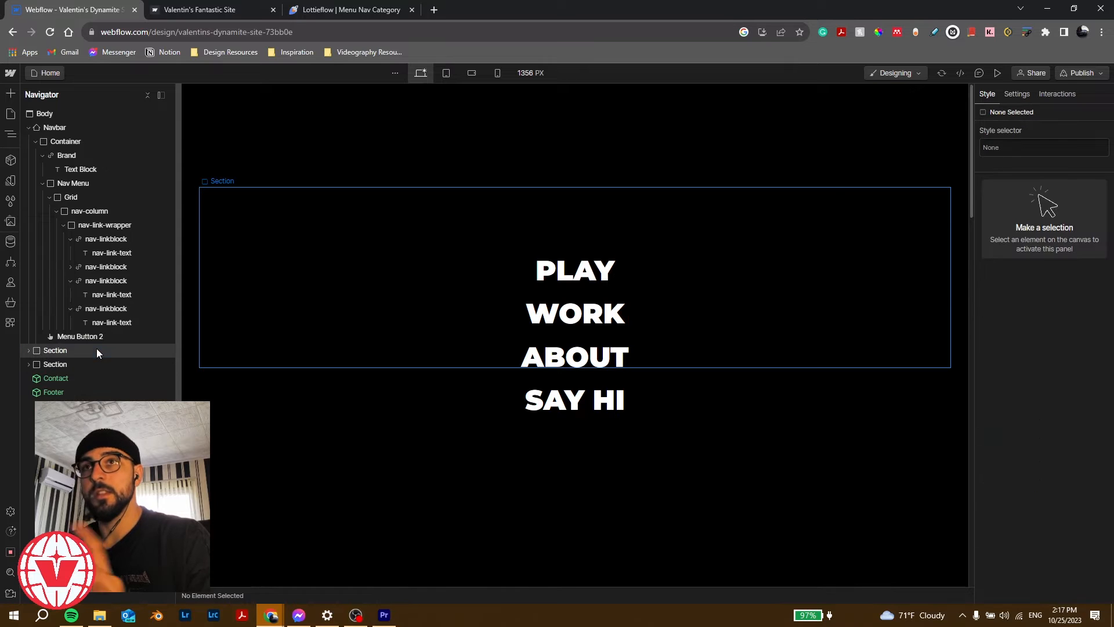
{"action": "left_click", "coordinate": [94, 339]}
{"action": "key", "text": "ctrl+k"}
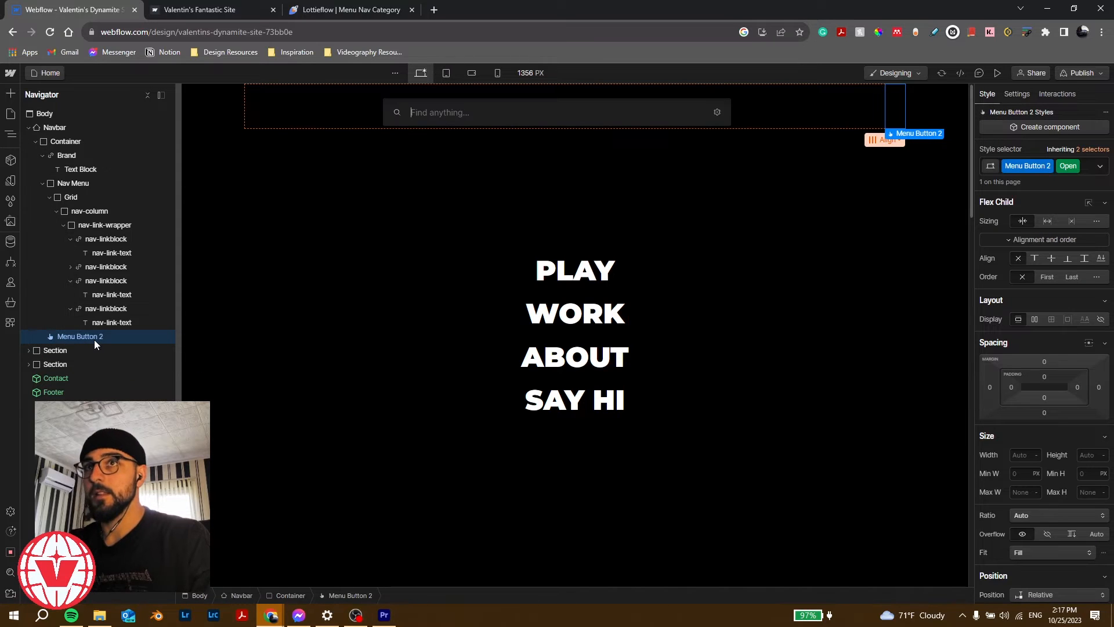
{"action": "type", "text": "lott"}
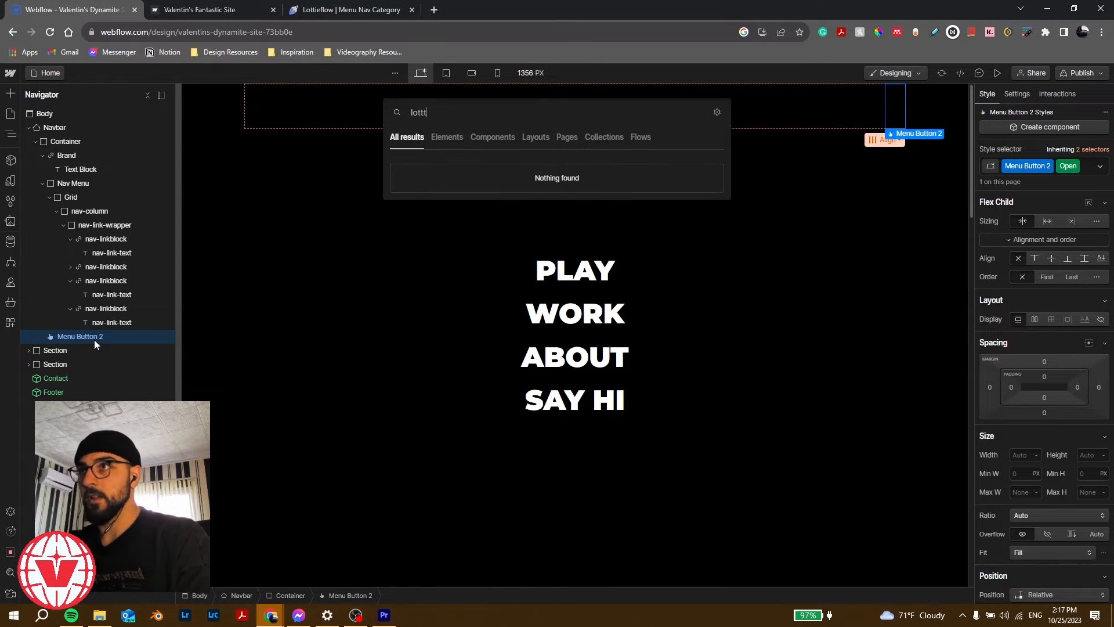
{"action": "key", "text": "Return"}
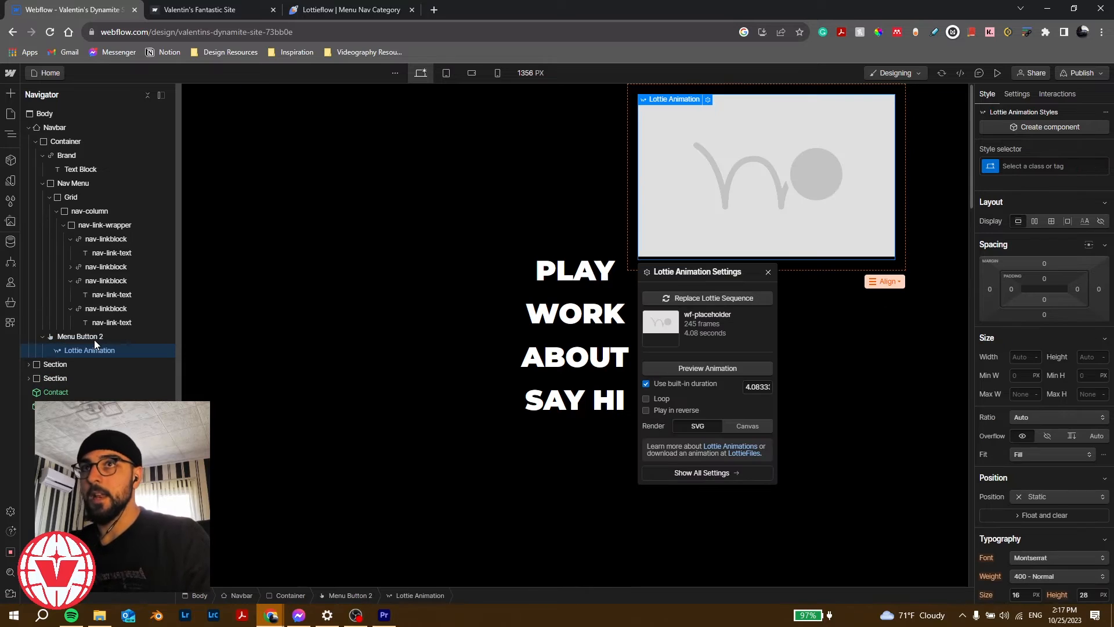
{"action": "left_click", "coordinate": [713, 298]}
{"action": "left_click", "coordinate": [50, 185]}
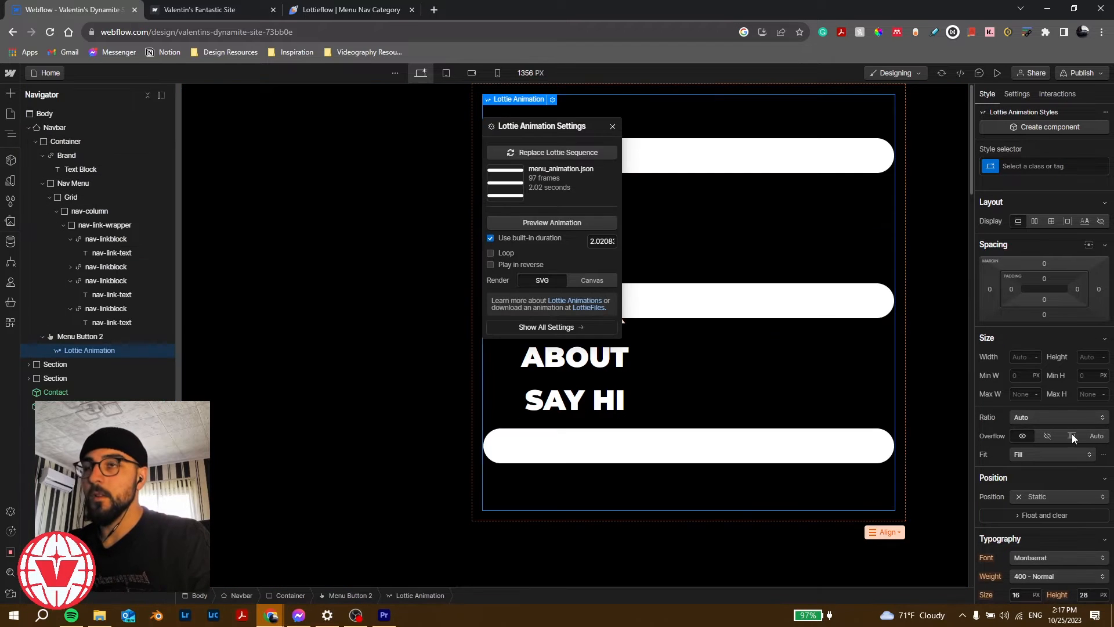
Step: Set the Lottie animation's width to 30 px
{"action": "left_click", "coordinate": [1017, 358]}
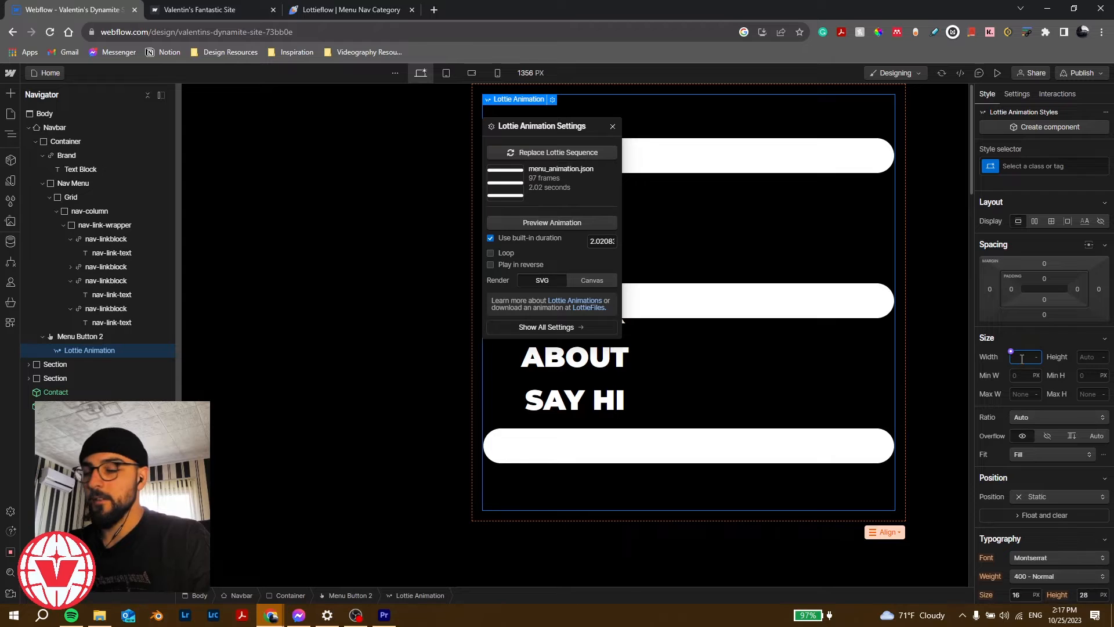
{"action": "type", "text": "30"}
{"action": "key", "text": "Return"}
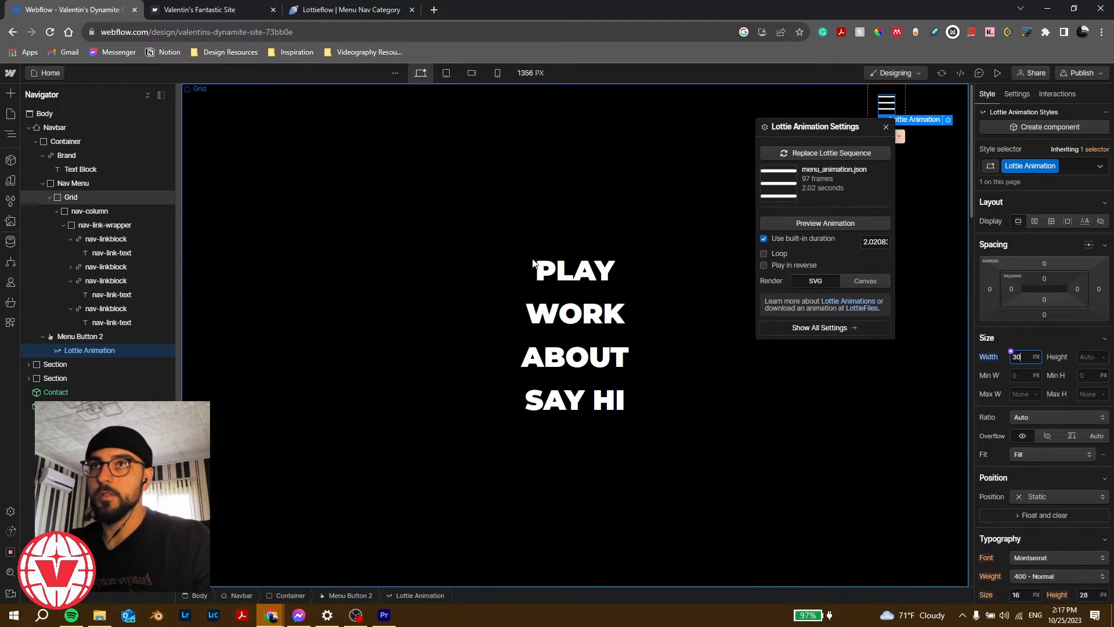
{"action": "left_click", "coordinate": [344, 10]}
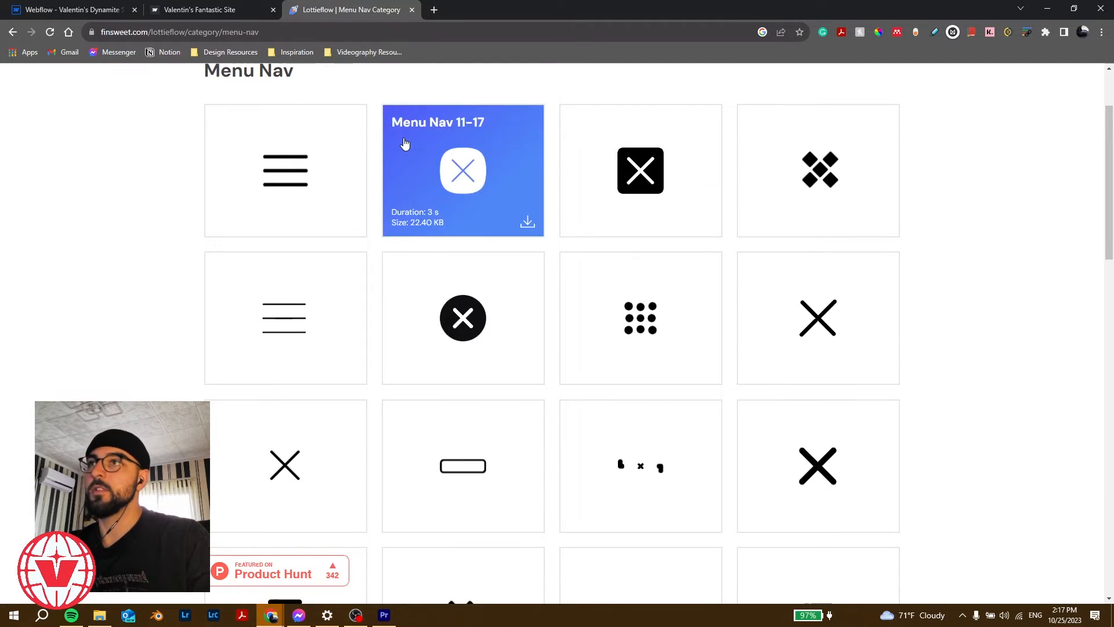
Step: Browse the Lottieflow Menu Nav and category pages, then return to the Webflow Designer
{"action": "scroll", "coordinate": [979, 281], "scroll_direction": "down", "scroll_amount": 7}
{"action": "scroll", "coordinate": [286, 316], "scroll_direction": "up", "scroll_amount": 10}
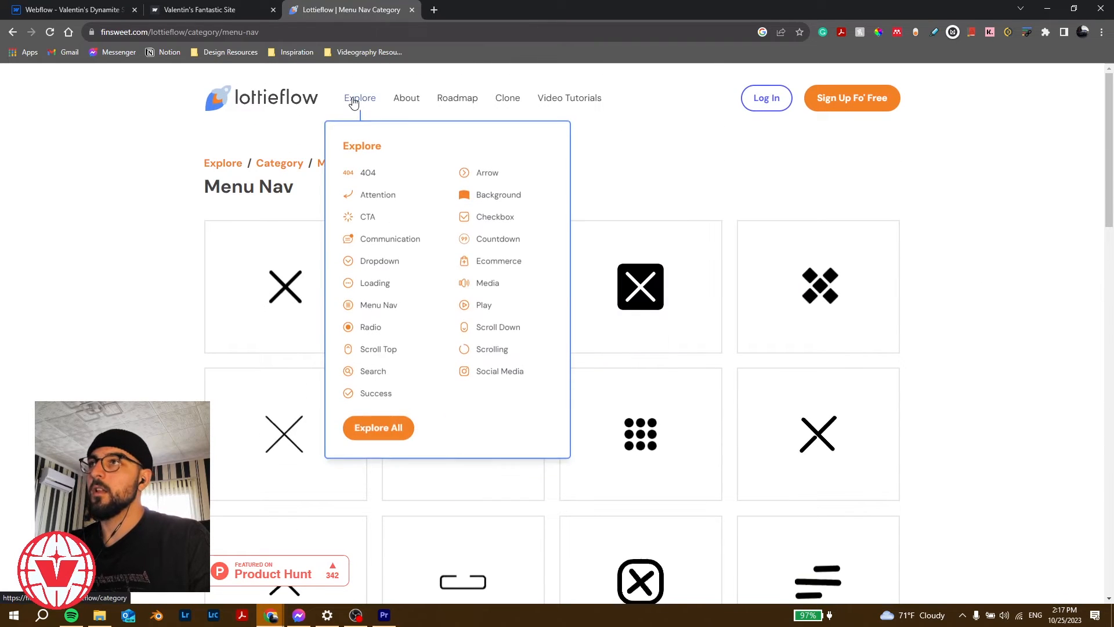
{"action": "left_click", "coordinate": [353, 99]}
{"action": "scroll", "coordinate": [465, 405], "scroll_direction": "down", "scroll_amount": 10}
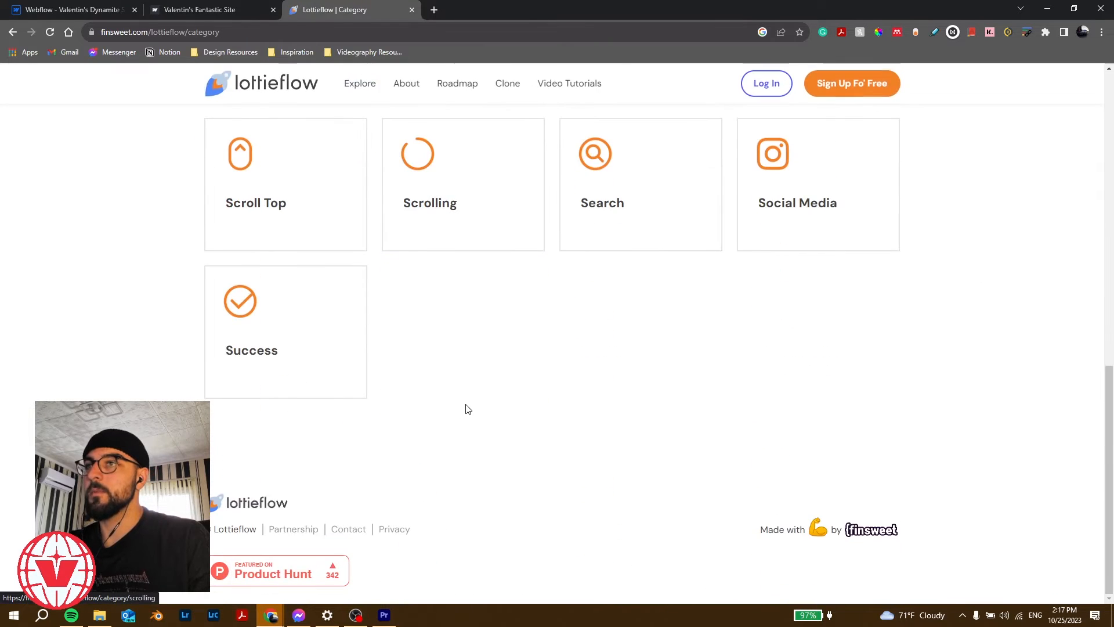
{"action": "scroll", "coordinate": [465, 410], "scroll_direction": "up", "scroll_amount": 10}
{"action": "key", "text": "ctrl+shift+Tab"}
{"action": "key", "text": "ctrl+shift+Tab"}
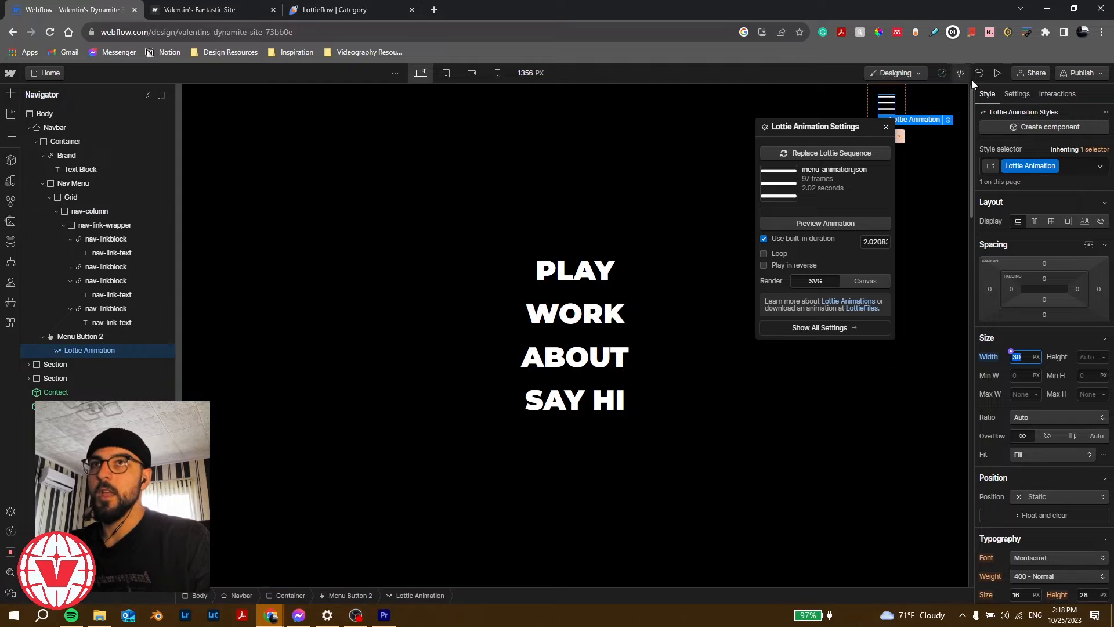
Step: Give the Brand link a z-index of 1 so HIVALDESIGN sits above the open menu
{"action": "left_click", "coordinate": [1001, 72]}
{"action": "left_click", "coordinate": [1000, 72]}
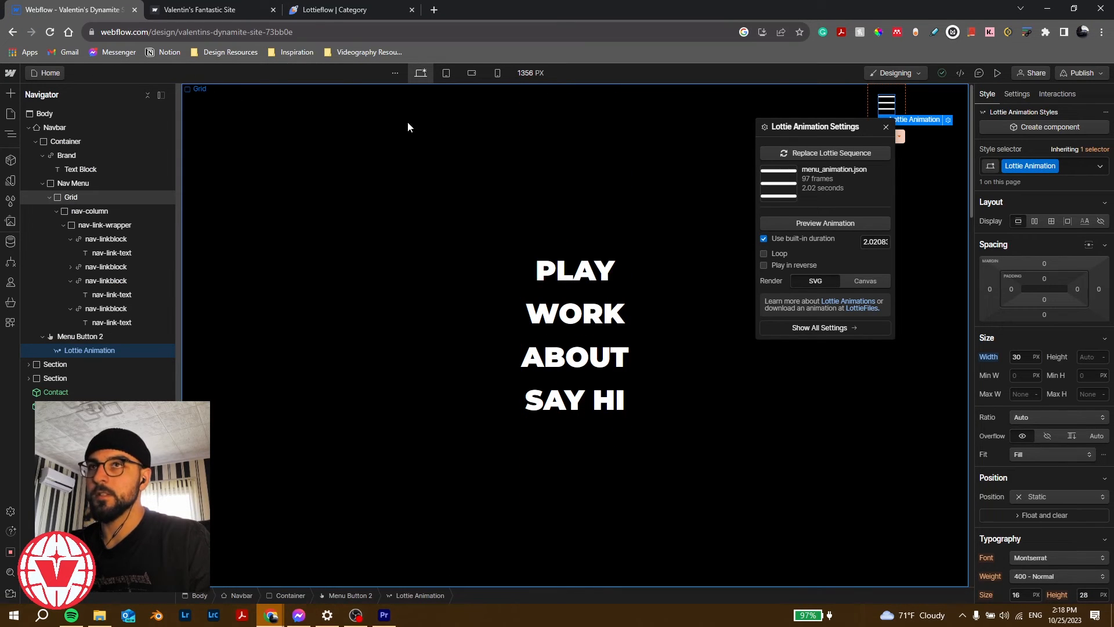
{"action": "left_click", "coordinate": [105, 129]}
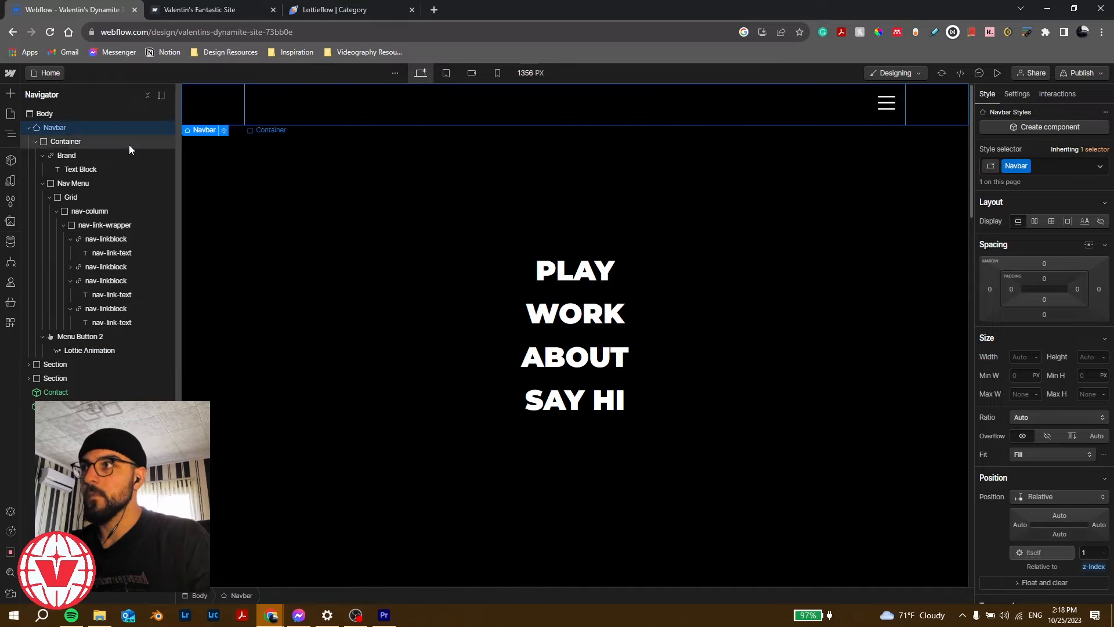
{"action": "left_click", "coordinate": [98, 159]}
{"action": "scroll", "coordinate": [1006, 440], "scroll_direction": "down", "scroll_amount": 3}
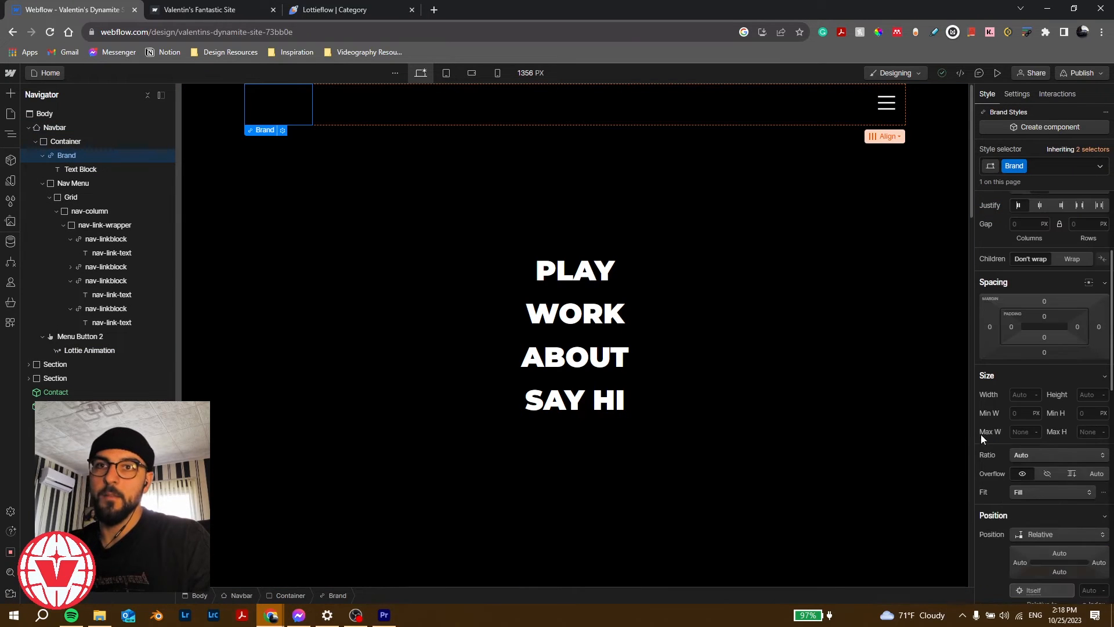
{"action": "scroll", "coordinate": [1063, 445], "scroll_direction": "down", "scroll_amount": 5}
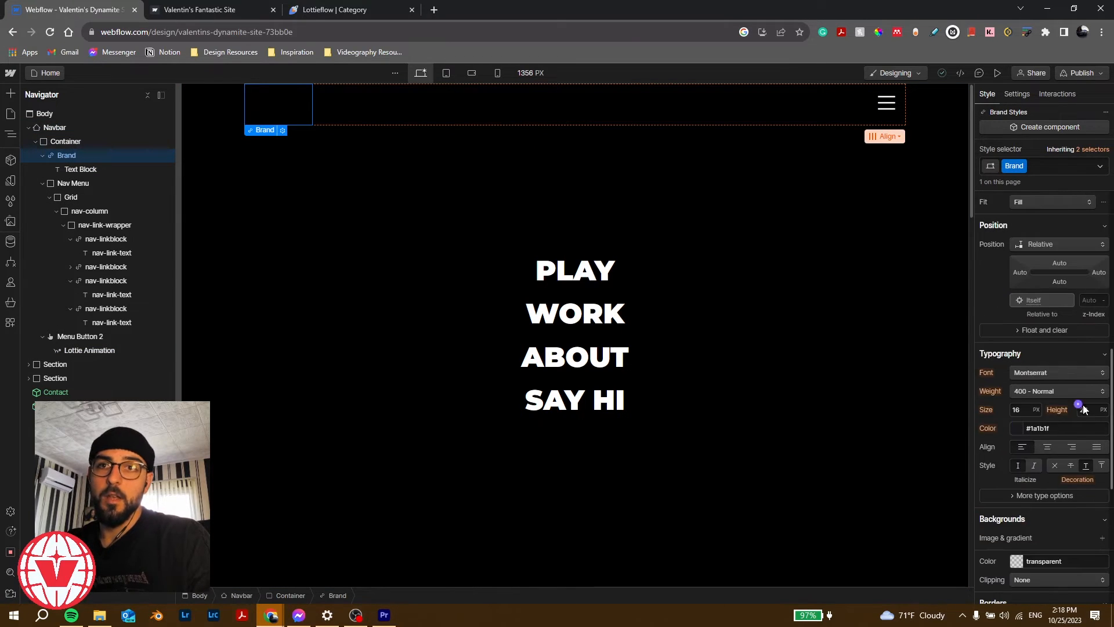
{"action": "left_click", "coordinate": [1088, 300]}
{"action": "type", "text": "1"}
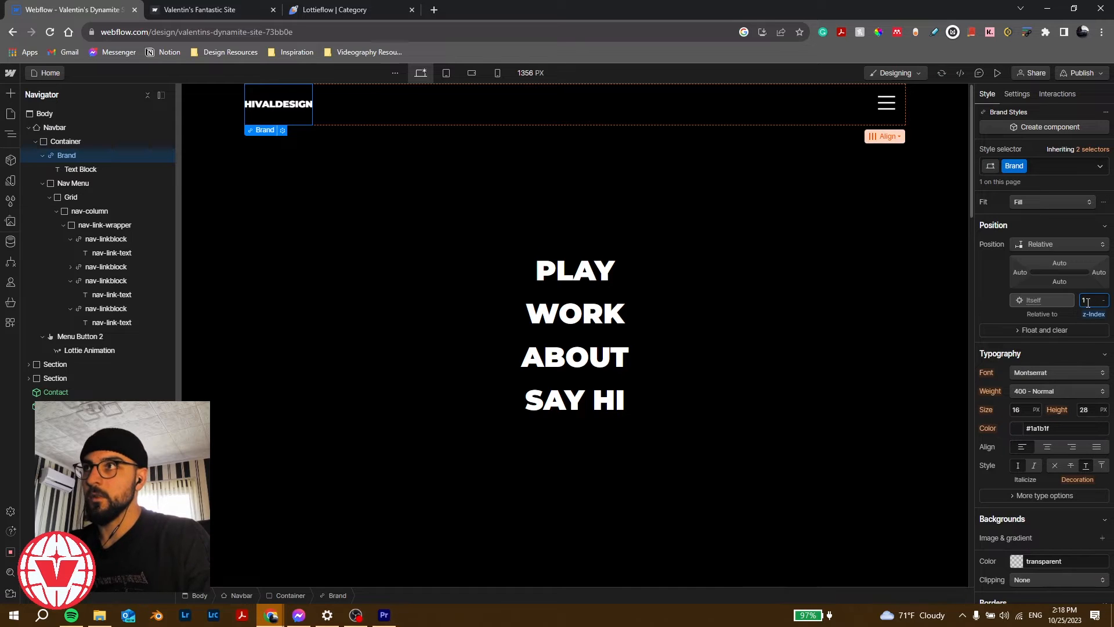
Step: Preview the page and toggle the menu closed and open twice to test it
{"action": "left_click", "coordinate": [997, 73]}
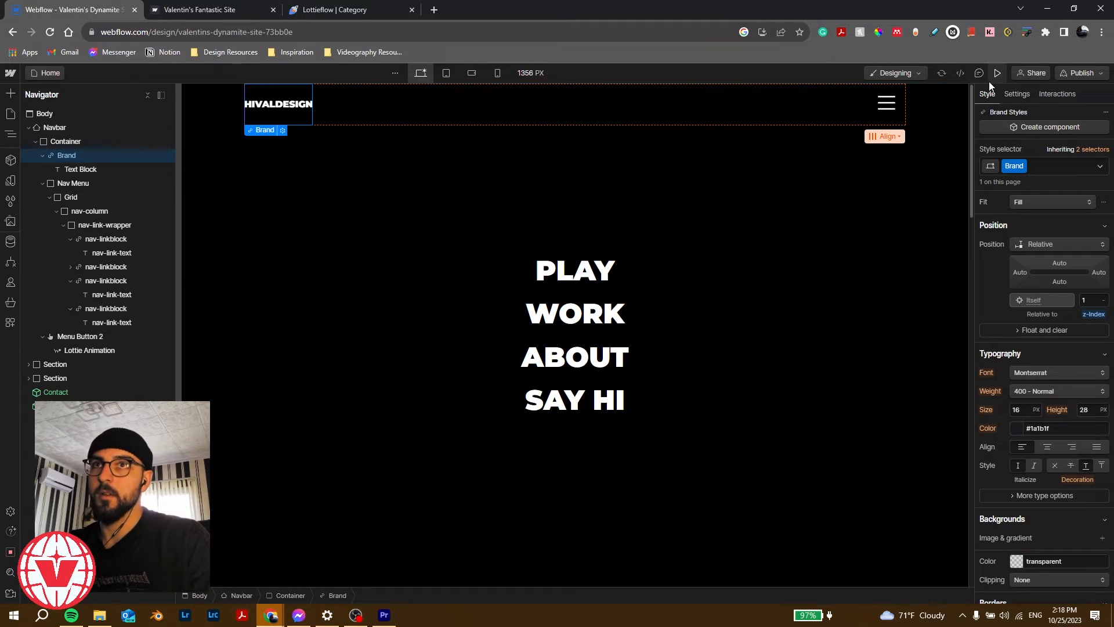
{"action": "left_click", "coordinate": [863, 112]}
{"action": "left_click", "coordinate": [867, 112]}
{"action": "left_click", "coordinate": [867, 113]}
{"action": "left_click", "coordinate": [867, 112]}
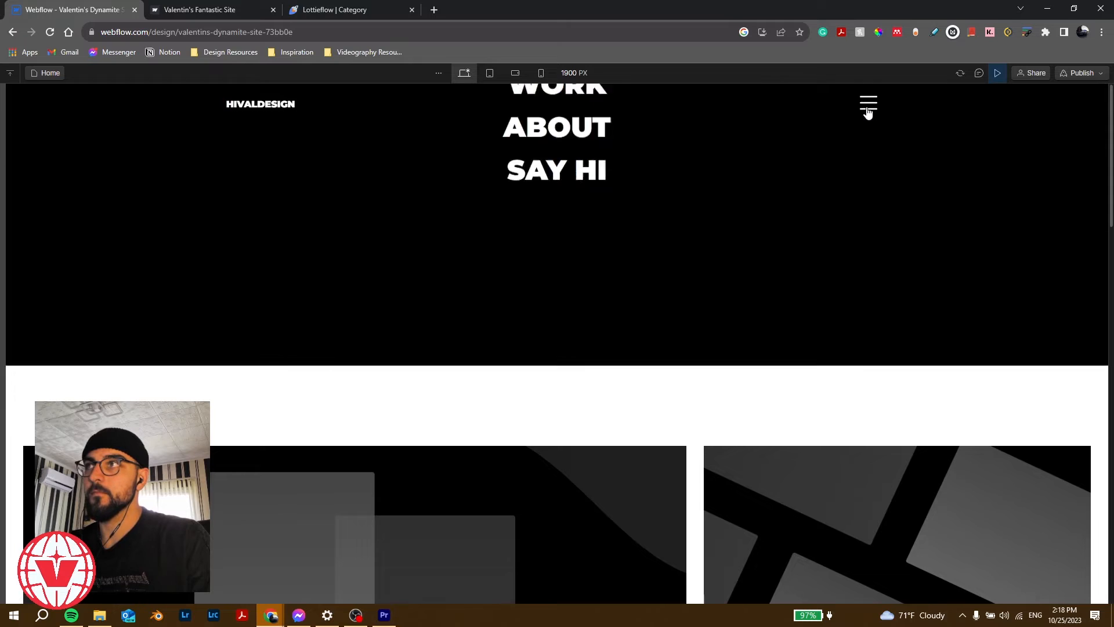
Step: Exit preview, hide the navbar menu on the canvas and select the Navbar
{"action": "left_click", "coordinate": [867, 112]}
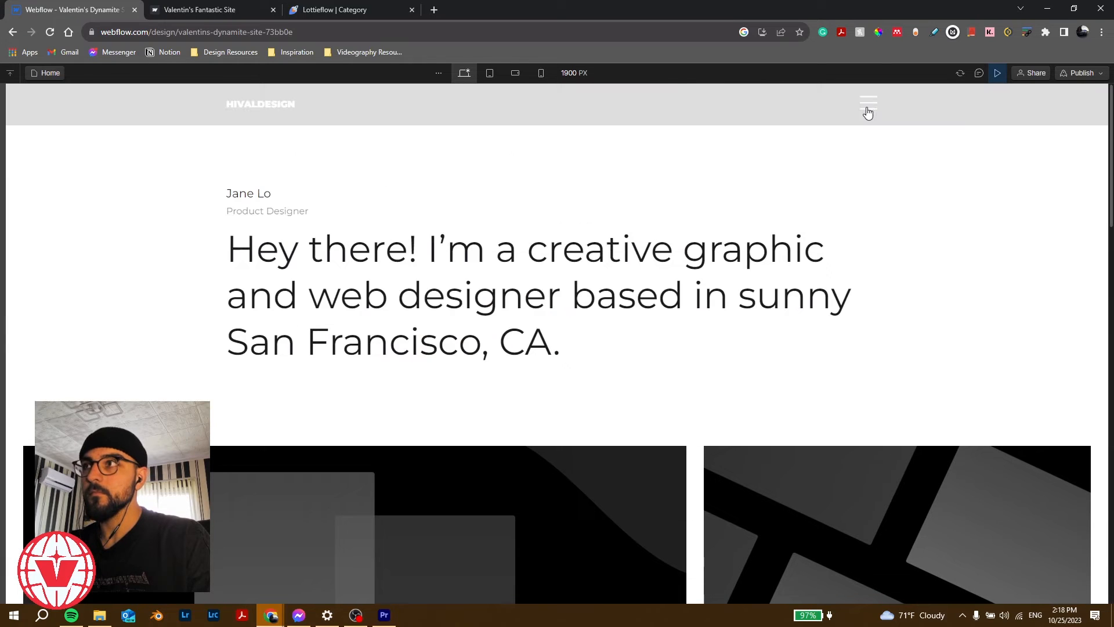
{"action": "left_click", "coordinate": [998, 73]}
{"action": "left_click", "coordinate": [1017, 94]}
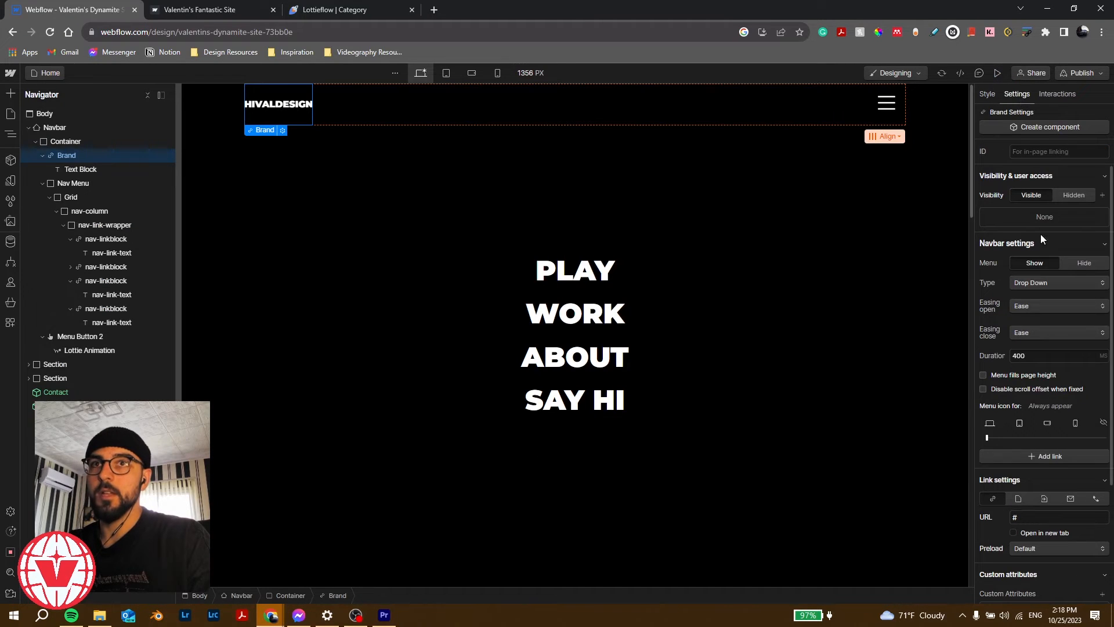
{"action": "left_click", "coordinate": [1084, 263]}
{"action": "left_click", "coordinate": [940, 116]}
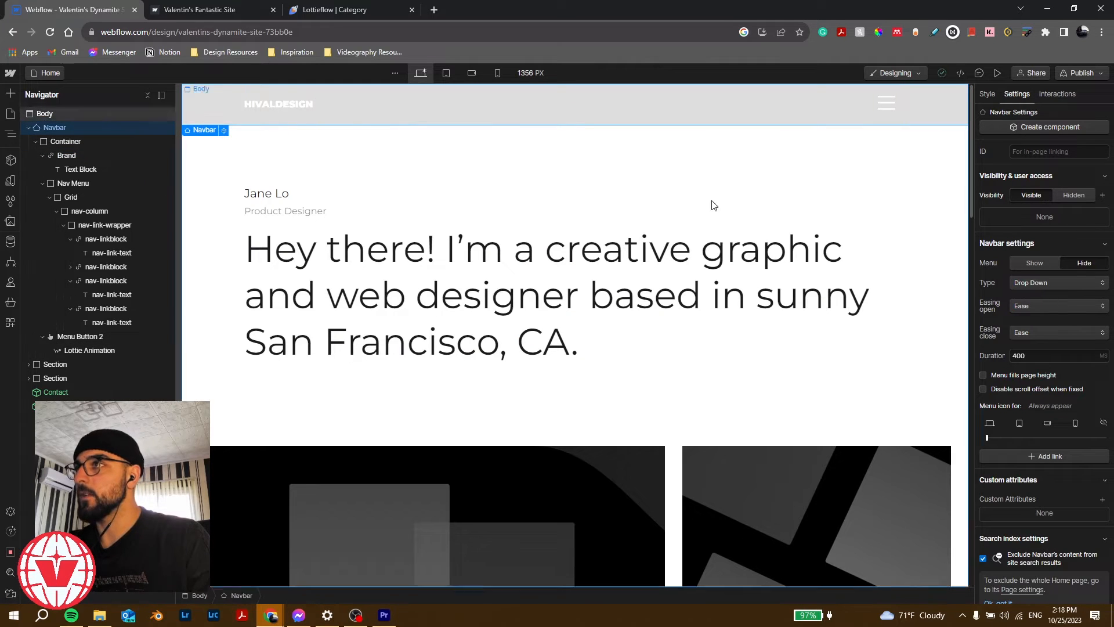
Step: Set the Navbar's background colour to black
{"action": "left_click", "coordinate": [986, 94]}
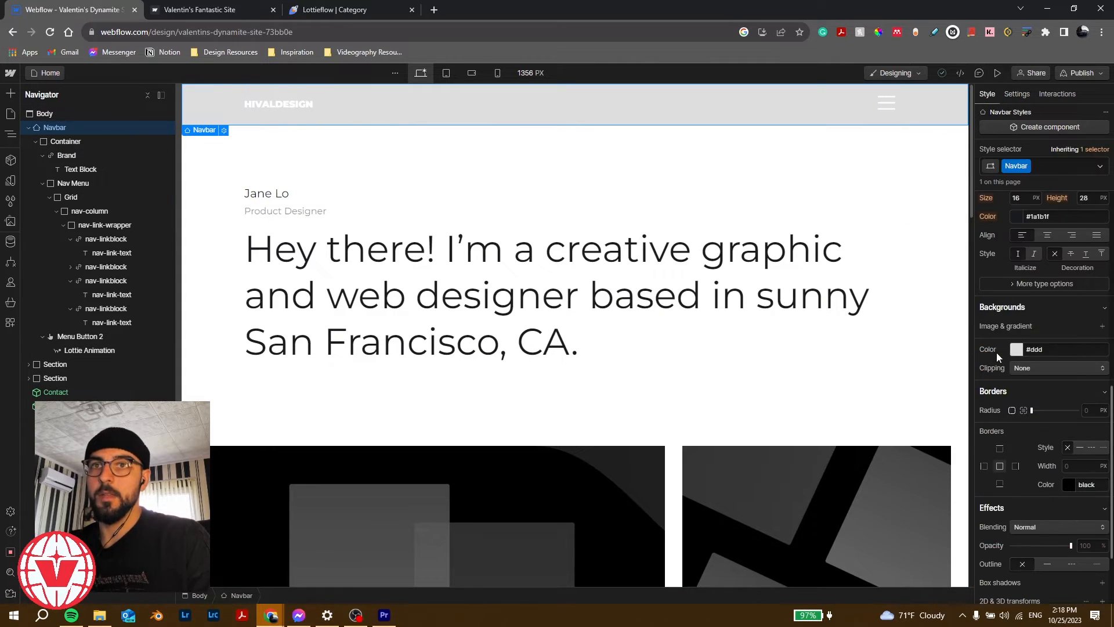
{"action": "left_click", "coordinate": [1017, 351]}
{"action": "left_click_drag", "start_coordinate": [986, 427], "coordinate": [978, 456]}
{"action": "left_click", "coordinate": [1018, 258]}
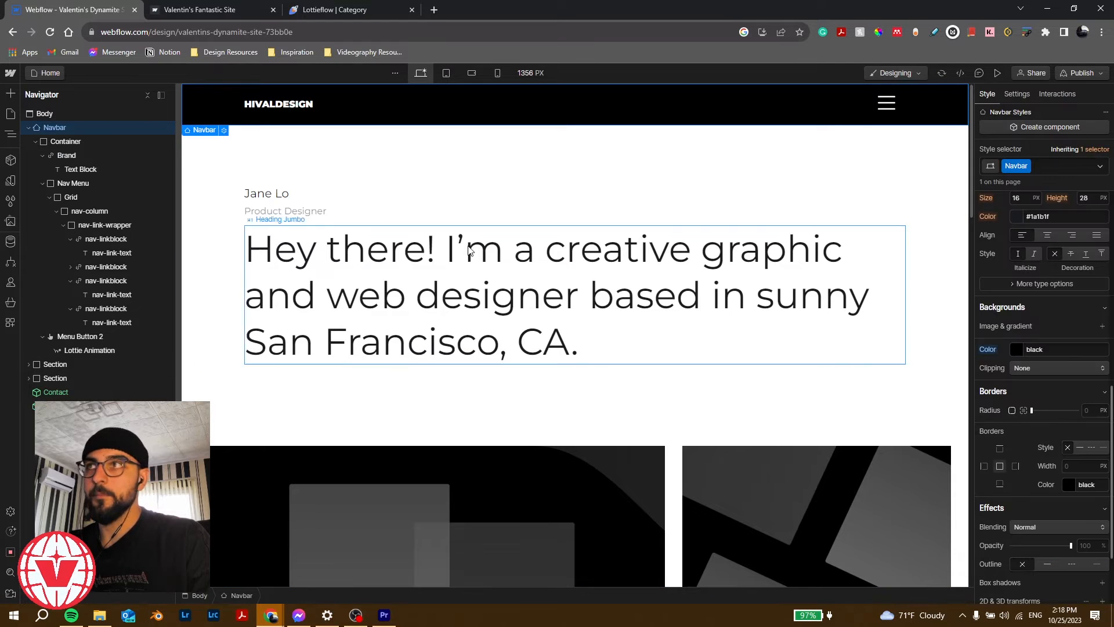
Step: Show the navbar menu on the canvas again and bring up the Navbar's interactions
{"action": "left_click", "coordinate": [1016, 94]}
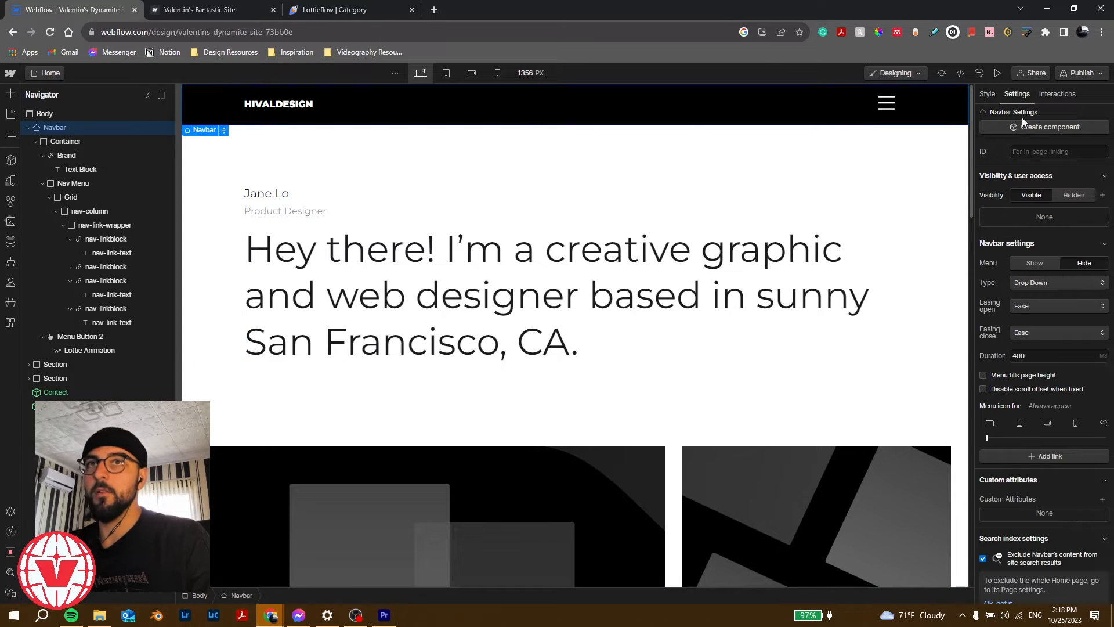
{"action": "left_click", "coordinate": [1034, 263]}
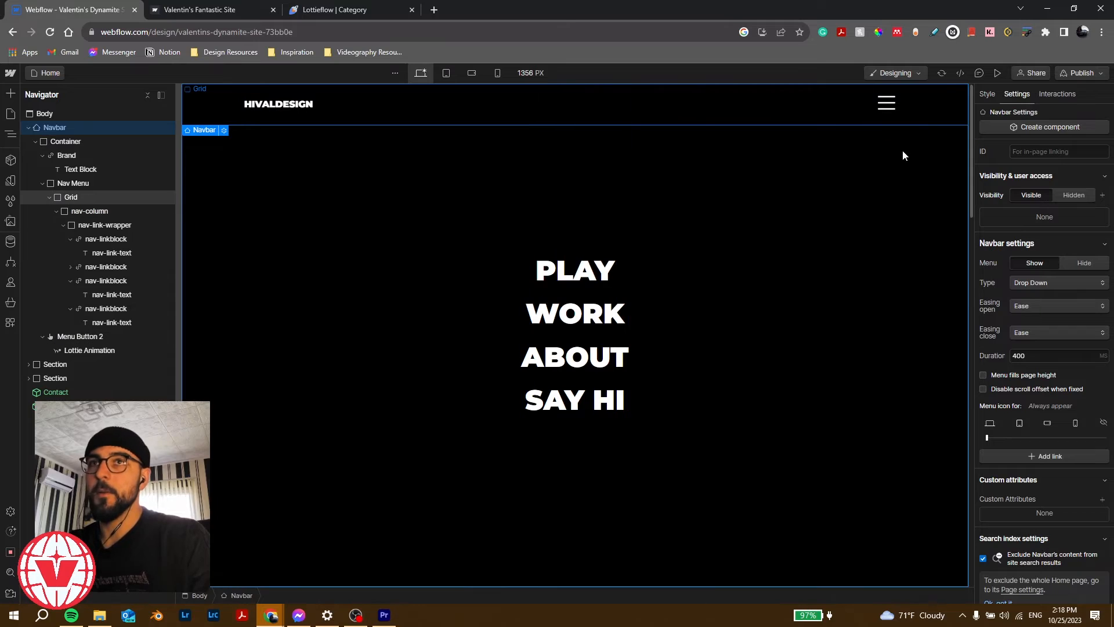
{"action": "left_click", "coordinate": [985, 95]}
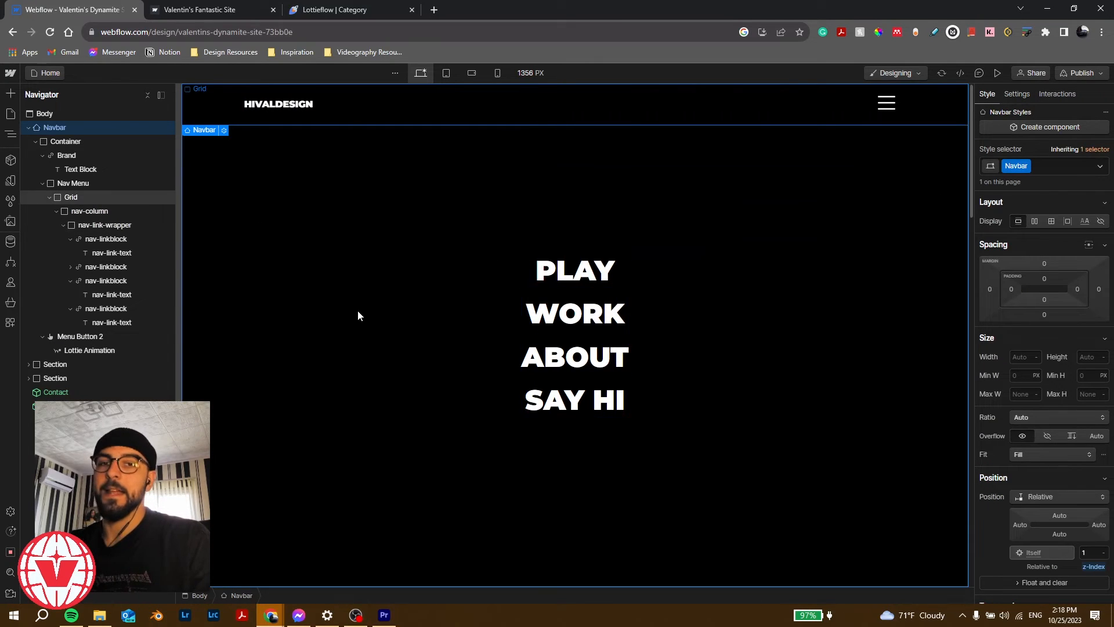
{"action": "left_click", "coordinate": [42, 183]}
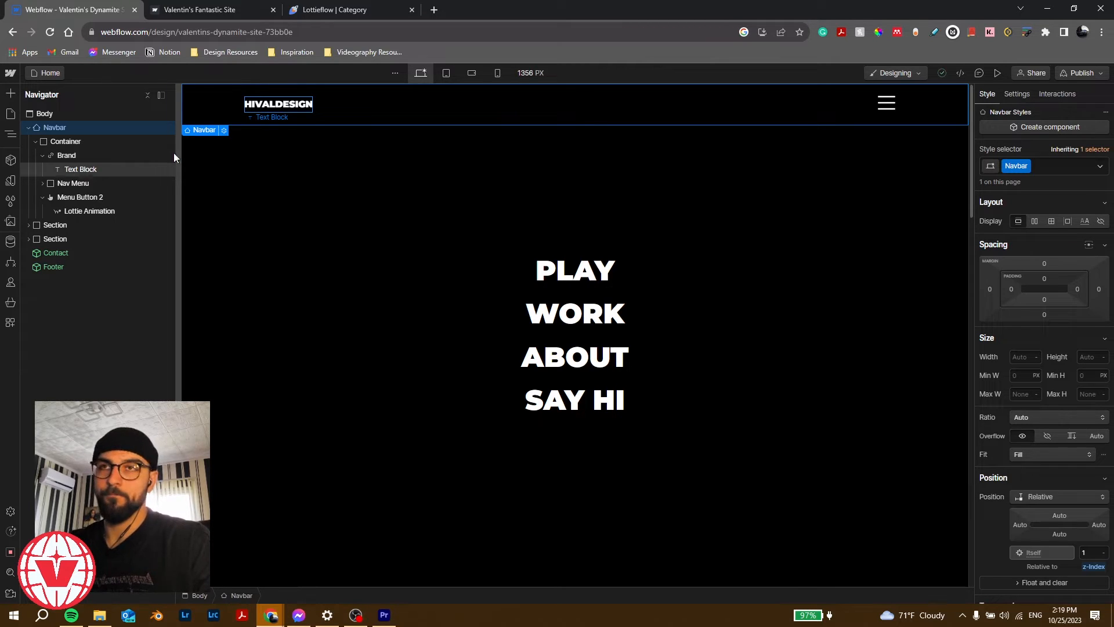
{"action": "left_click", "coordinate": [1057, 93]}
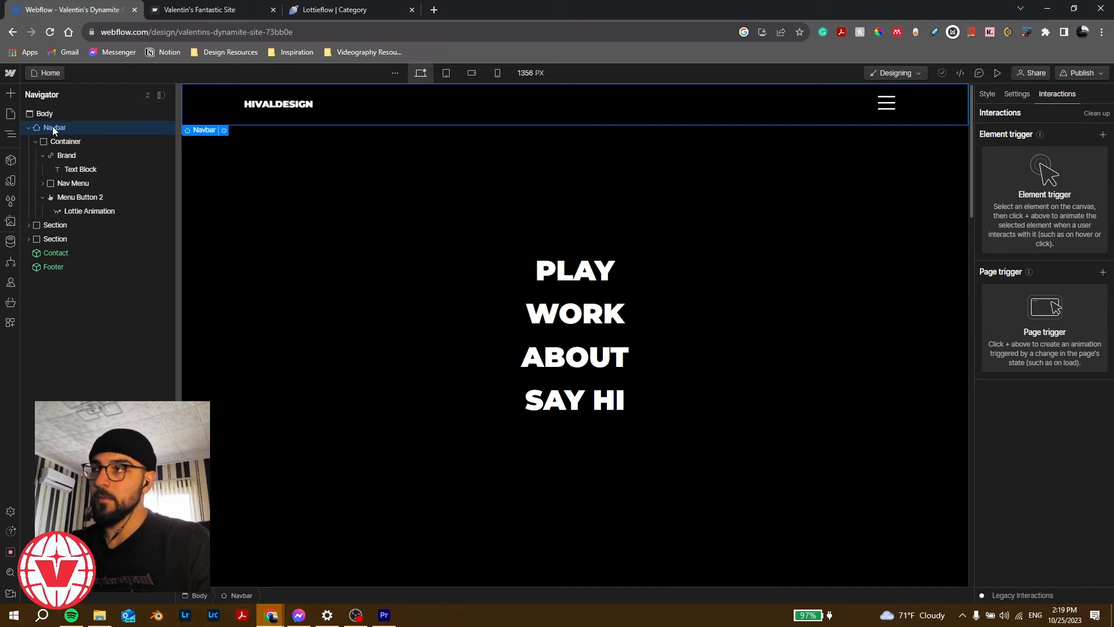
Step: Add a 'Navbar opens' element trigger to the navbar
{"action": "left_click", "coordinate": [1103, 134]}
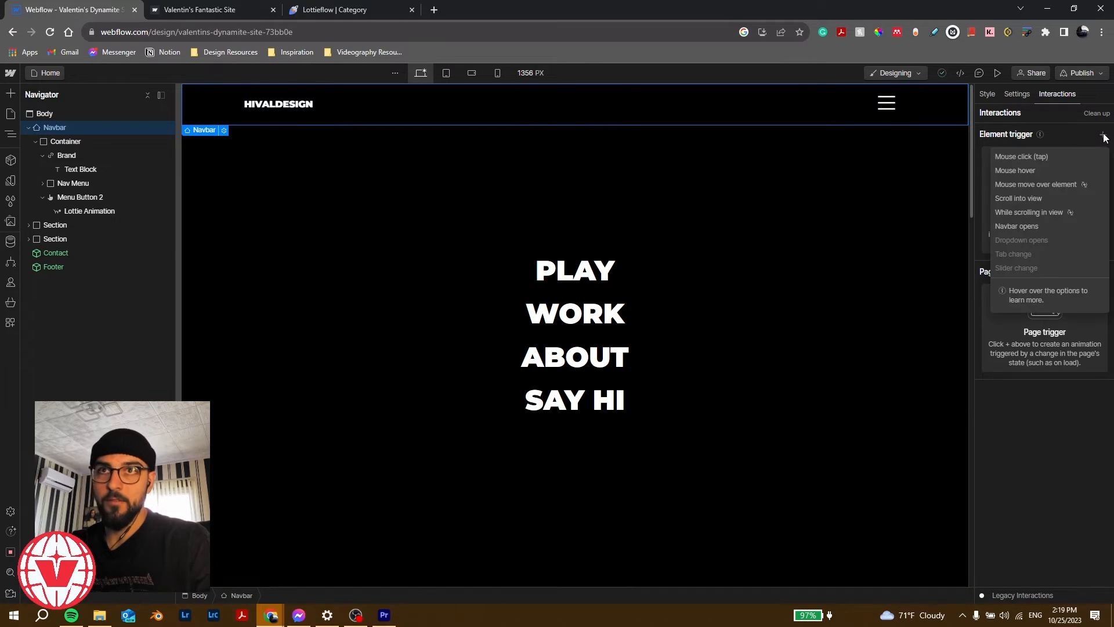
{"action": "left_click", "coordinate": [1026, 230]}
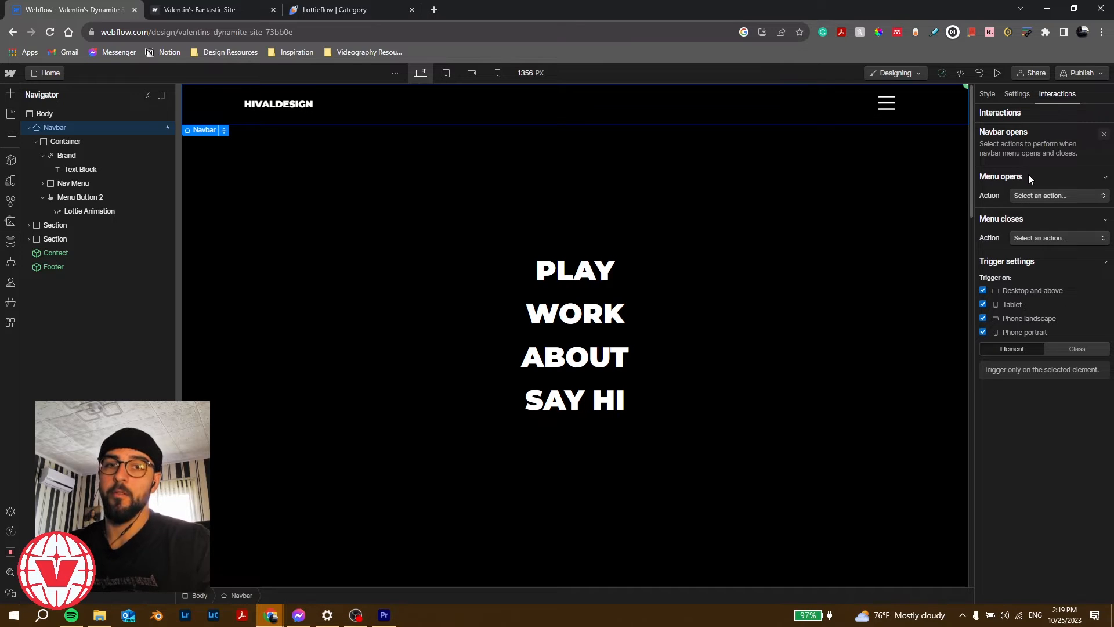
Step: Change the navbar menu's duration from 400 to 0 in Navbar settings
{"action": "left_click", "coordinate": [1016, 94]}
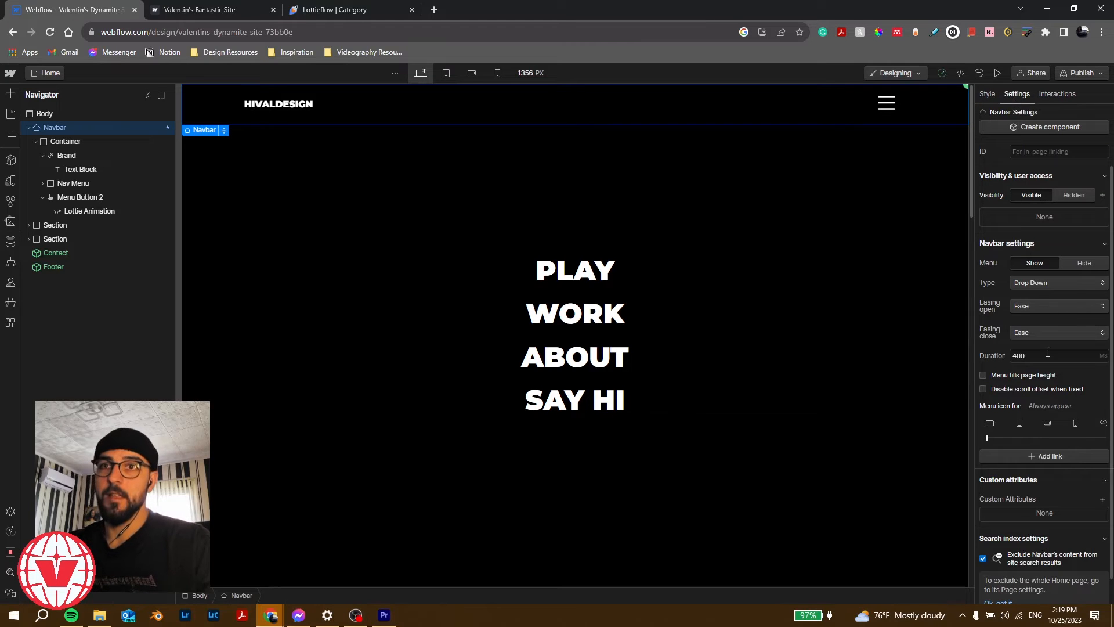
{"action": "left_click", "coordinate": [1044, 356]}
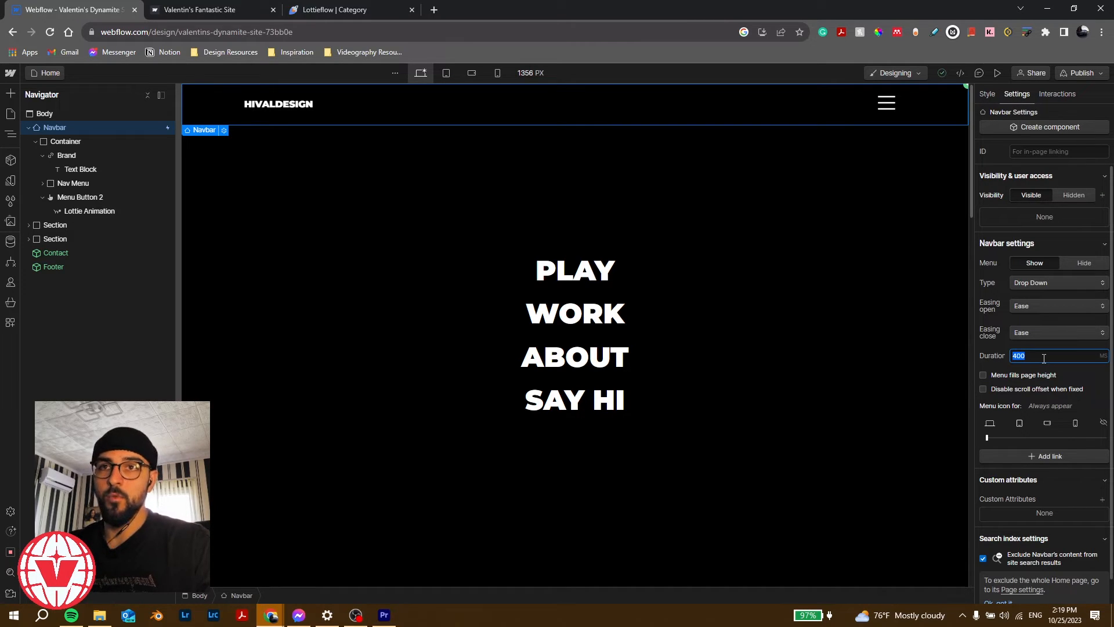
{"action": "type", "text": "0"}
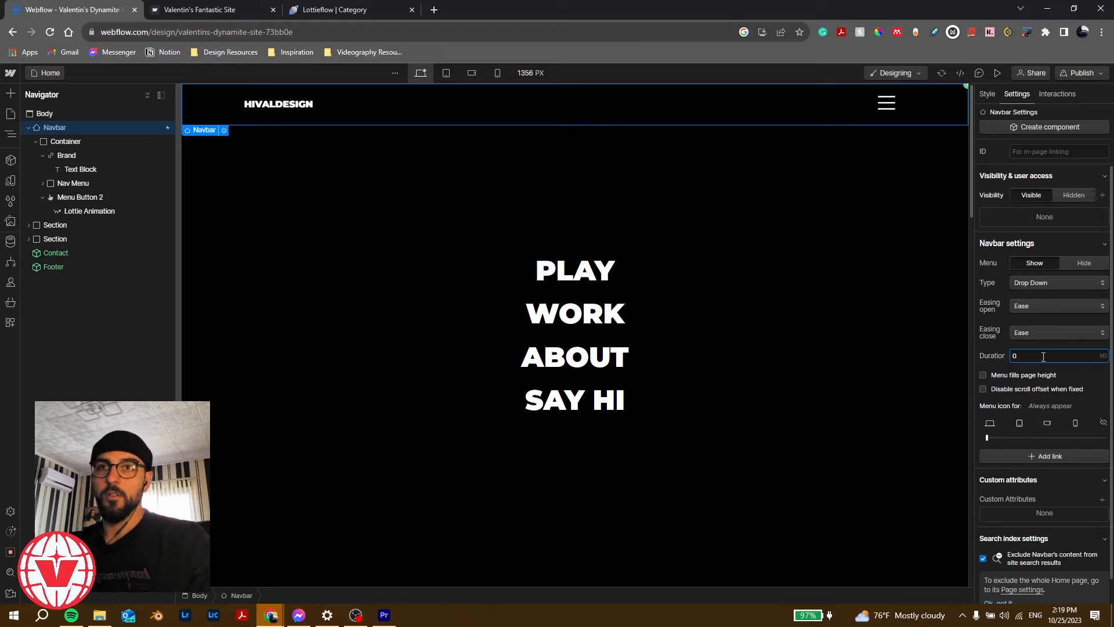
Step: Preview the site, toggle the menu twice, then return to the Navbar's interactions
{"action": "left_click", "coordinate": [998, 74]}
{"action": "left_click", "coordinate": [868, 108]}
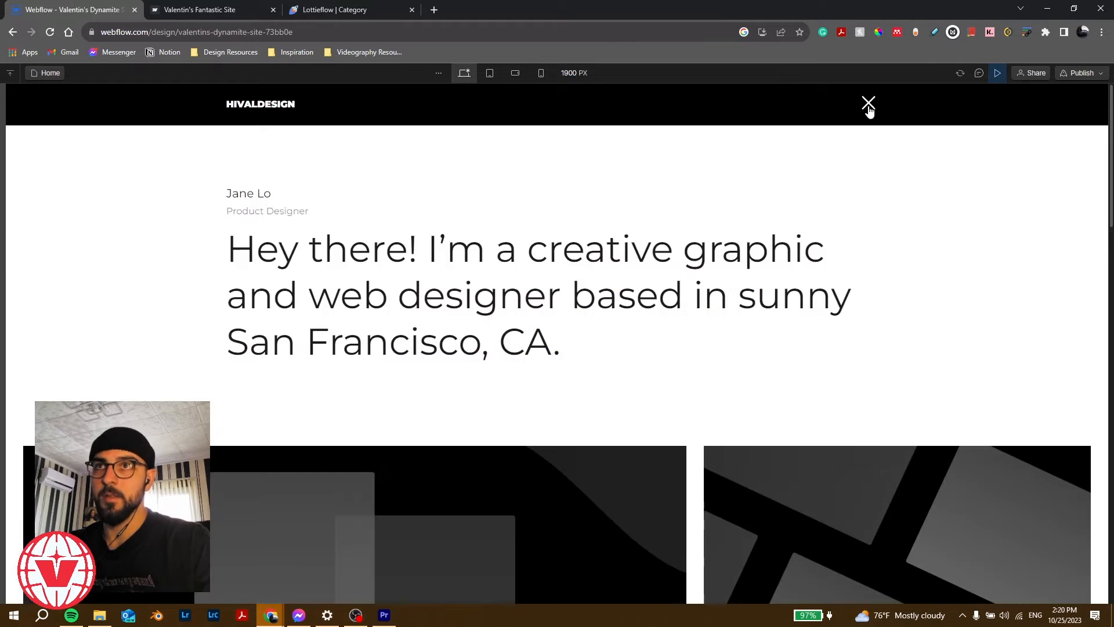
{"action": "left_click", "coordinate": [869, 107]}
{"action": "left_click", "coordinate": [993, 74]}
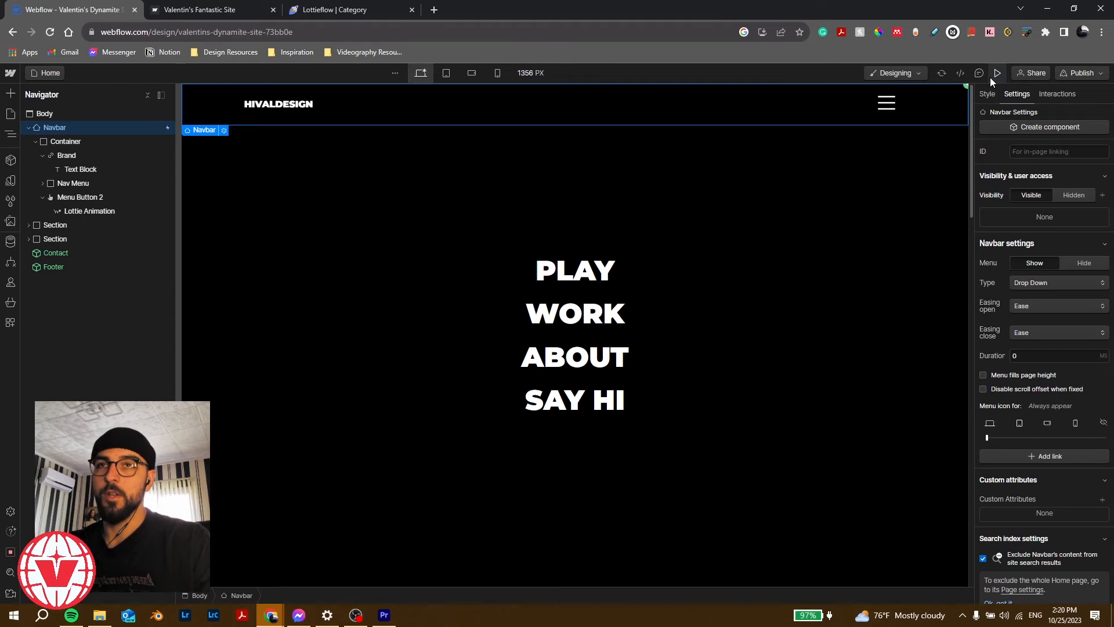
{"action": "left_click", "coordinate": [1057, 93]}
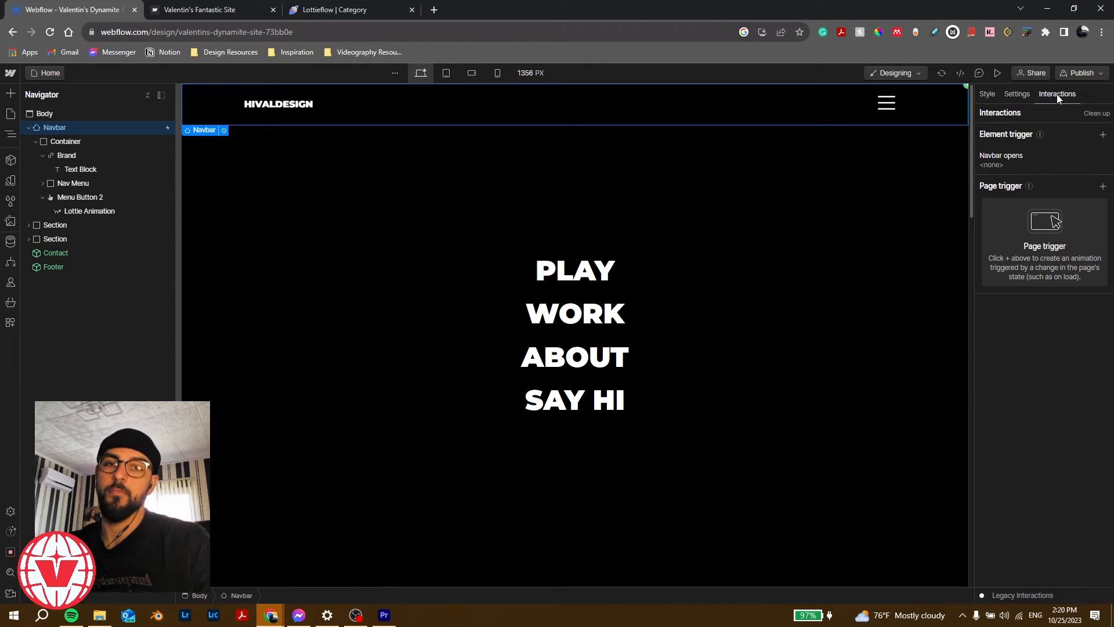
Step: Set the Menu opens action to start a new timed animation named 'fs-nav [OPEN]'
{"action": "left_click", "coordinate": [1018, 159]}
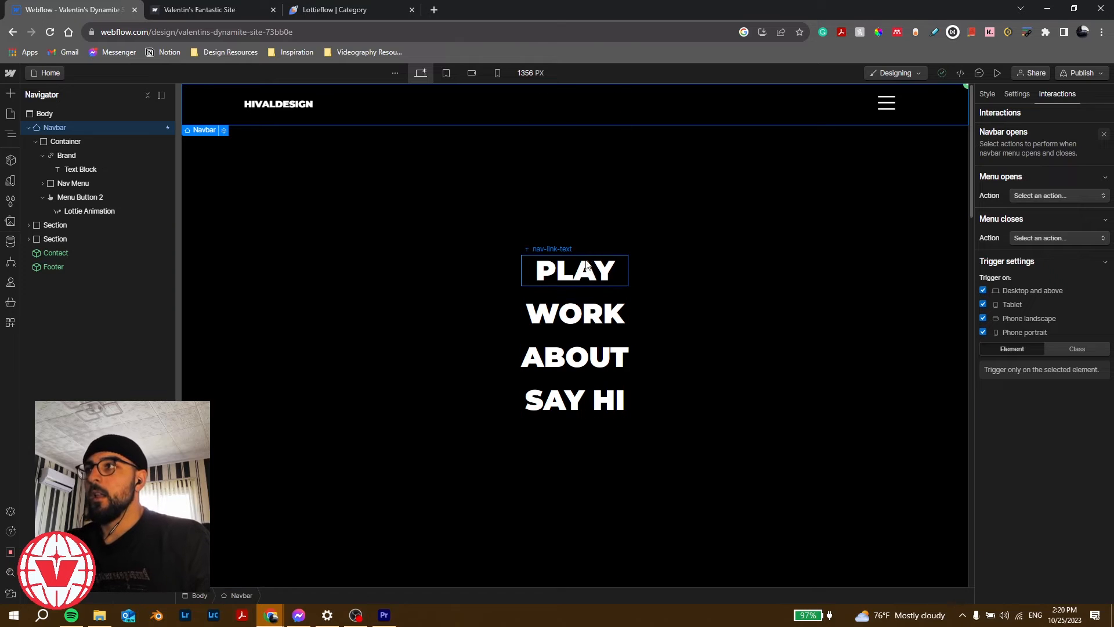
{"action": "left_click", "coordinate": [1060, 197]}
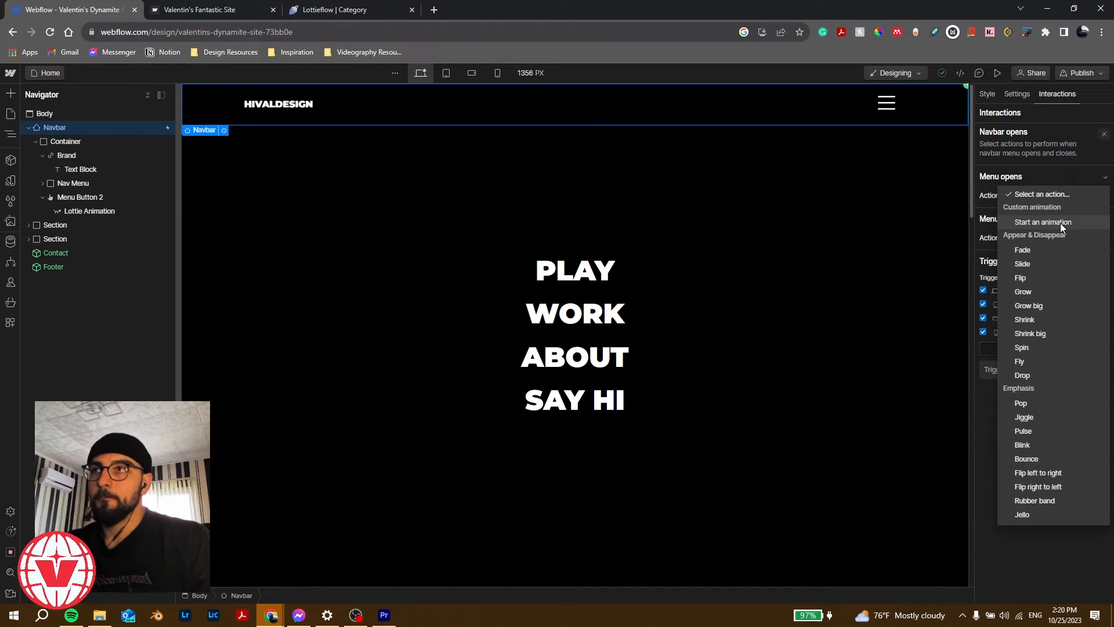
{"action": "left_click", "coordinate": [1060, 223]}
{"action": "left_click", "coordinate": [1090, 215]}
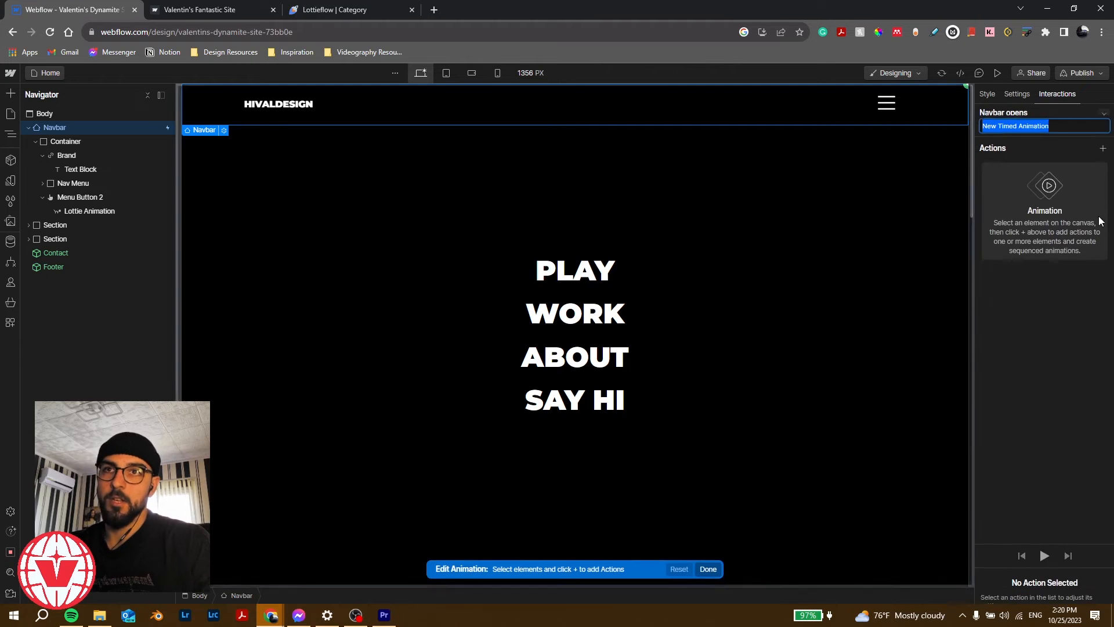
{"action": "type", "text": "nav"}
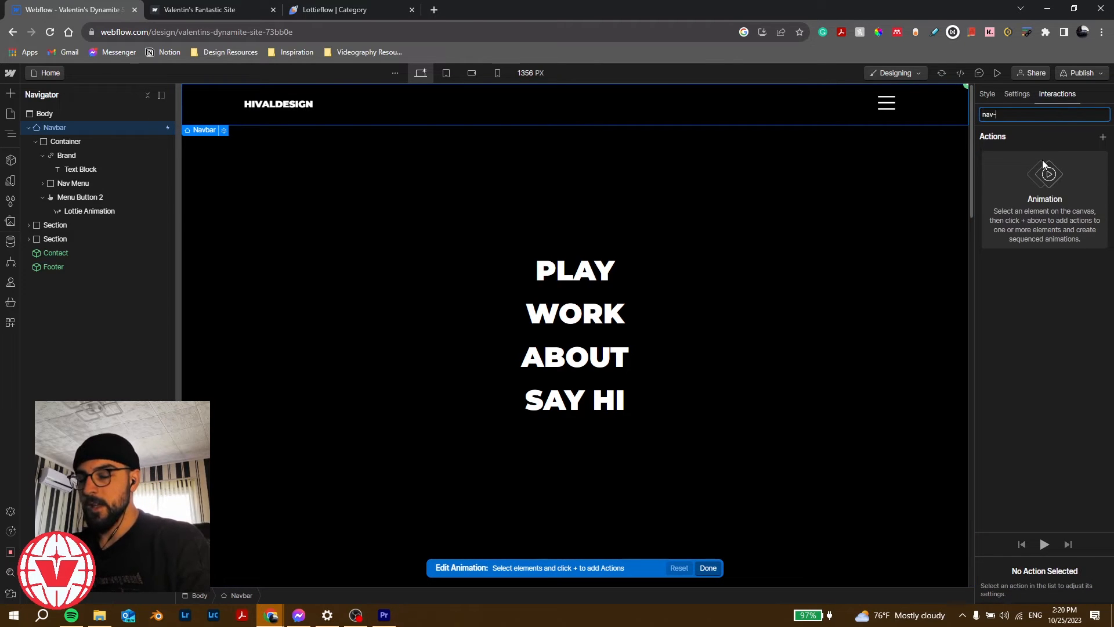
{"action": "type", "text": "-"}
{"action": "key", "text": "BackSpace"}
{"action": "key", "text": "BackSpace"}
{"action": "key", "text": "BackSpace"}
{"action": "key", "text": "BackSpace"}
{"action": "type", "text": "fs-n"}
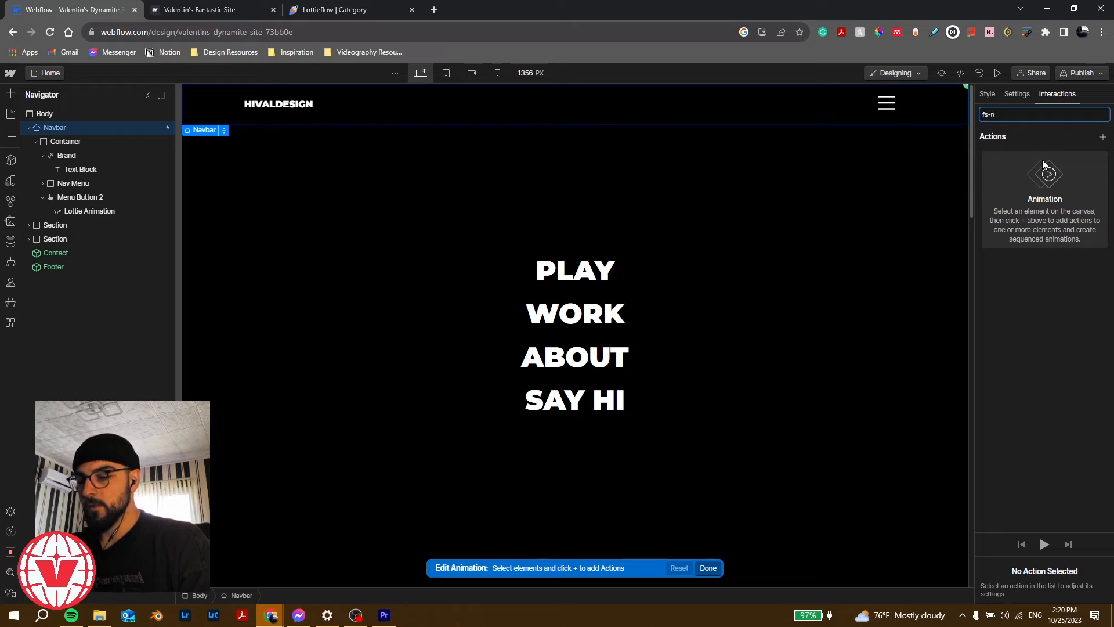
{"action": "type", "text": "av ["}
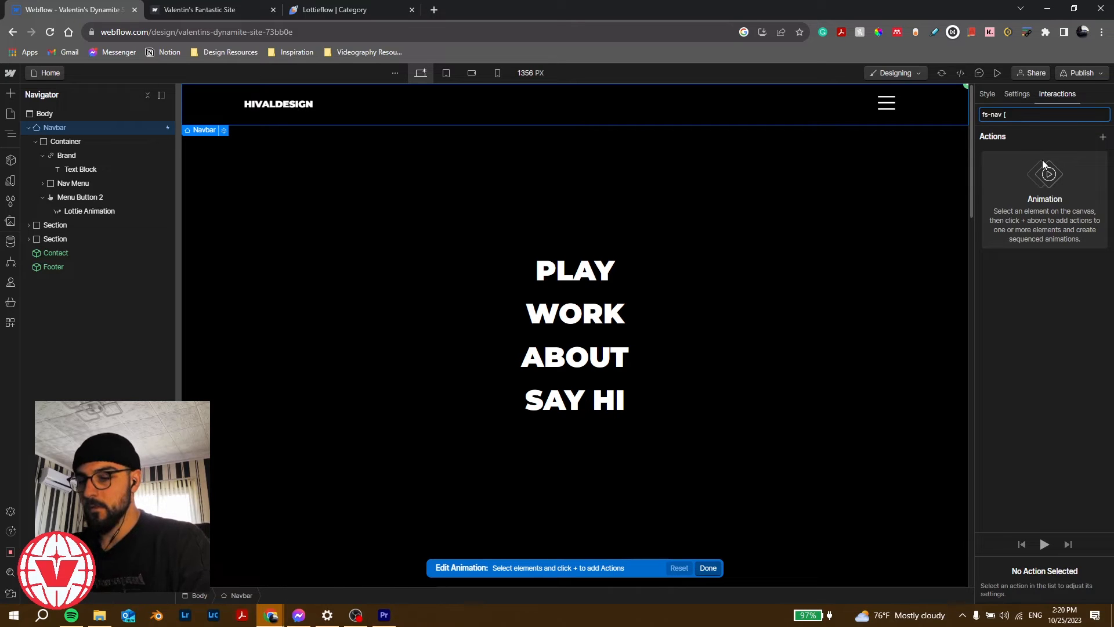
{"action": "type", "text": "OPEN]"}
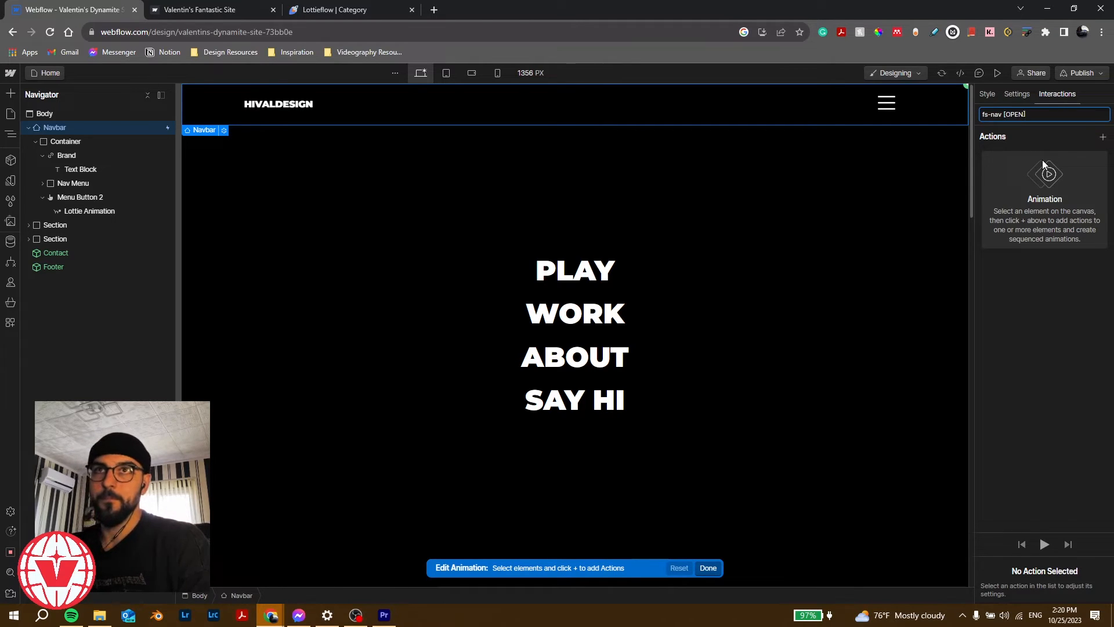
{"action": "key", "text": "Return"}
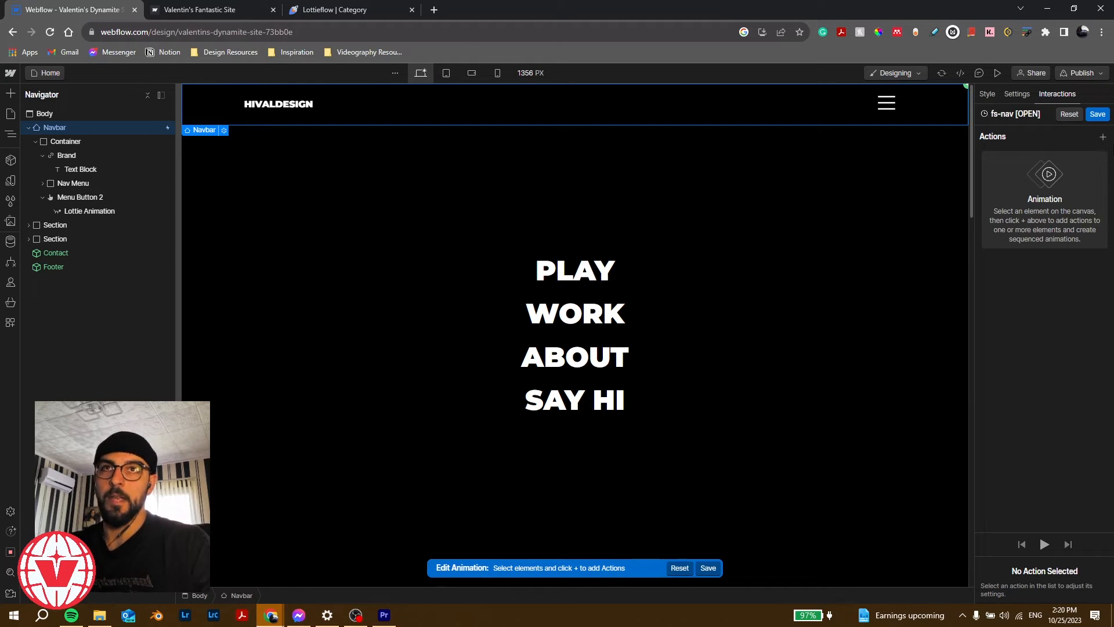
Step: Add a Nav Menu Hide/Show action set to display none as the initial state
{"action": "left_click", "coordinate": [1103, 138]}
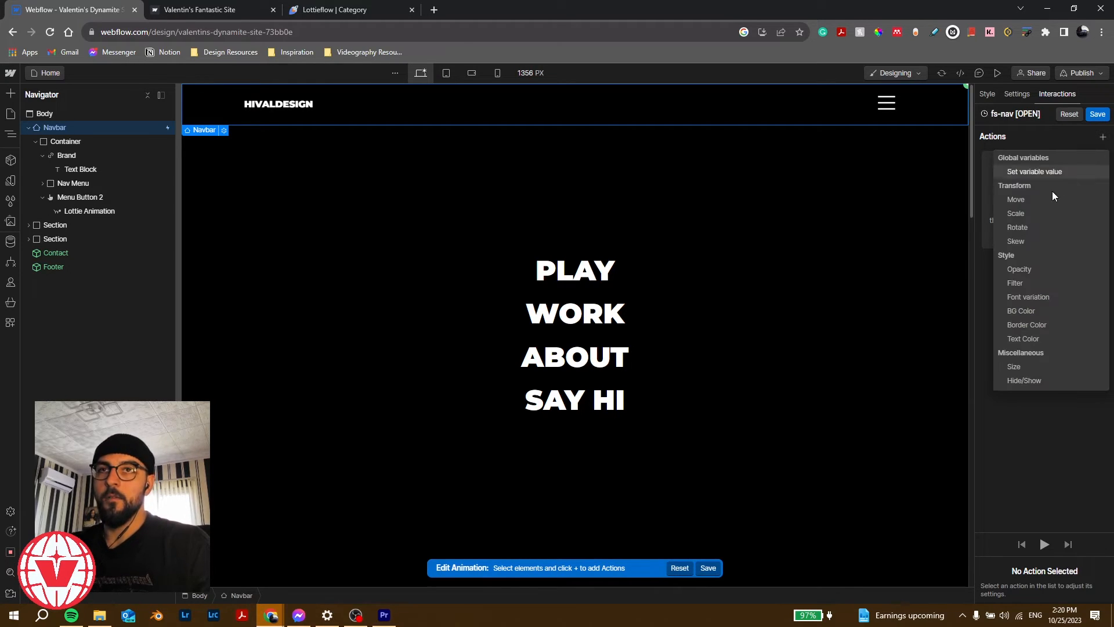
{"action": "left_click", "coordinate": [1025, 136]}
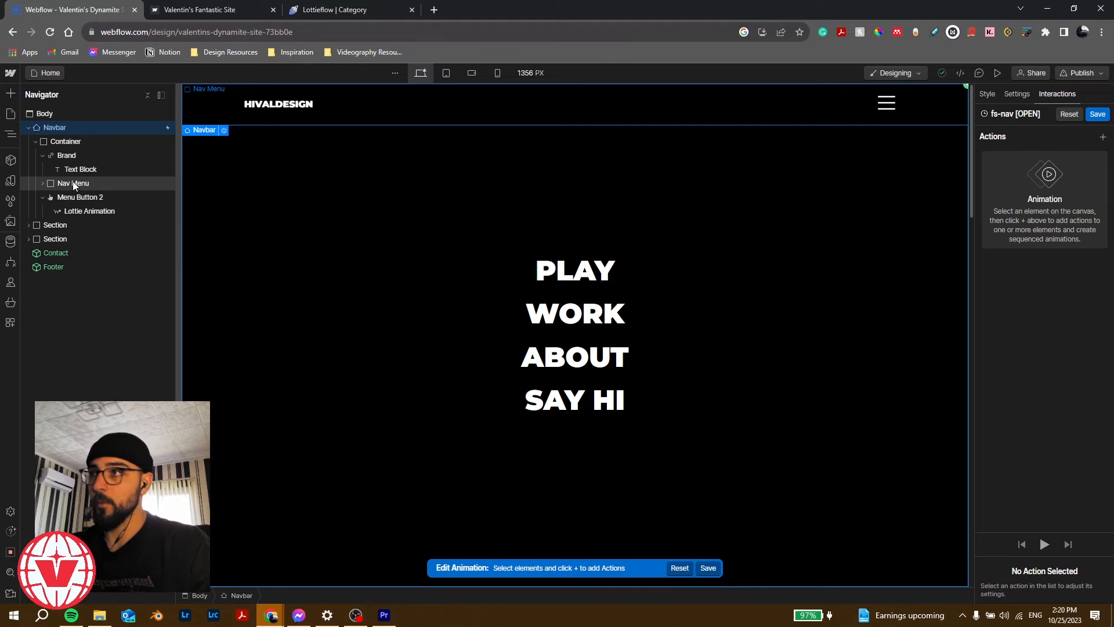
{"action": "left_click", "coordinate": [72, 182]}
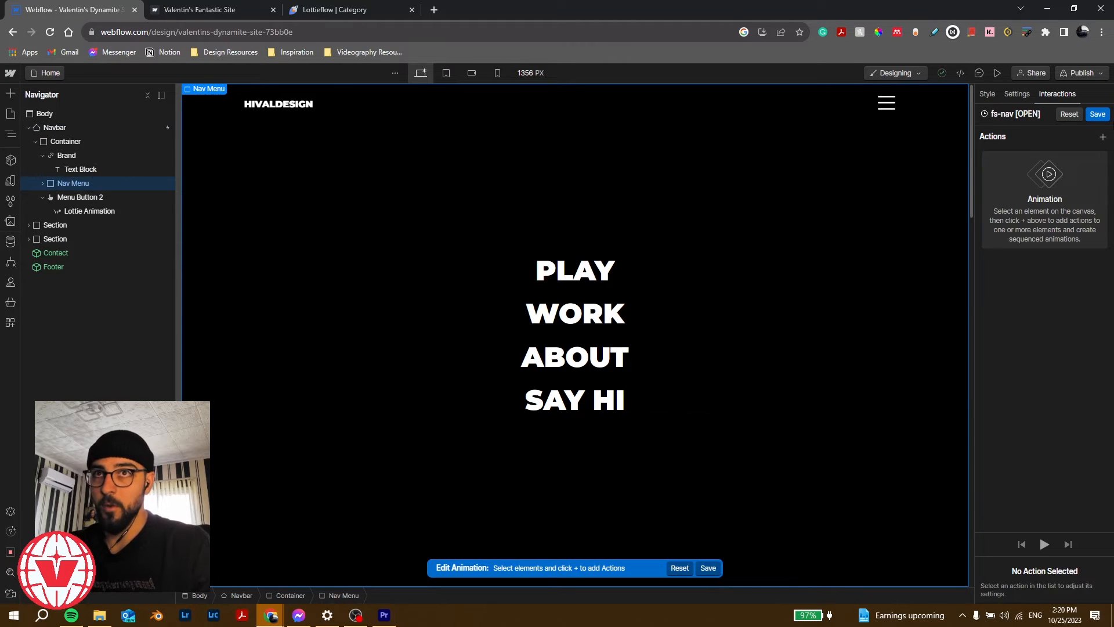
{"action": "left_click", "coordinate": [1103, 140]}
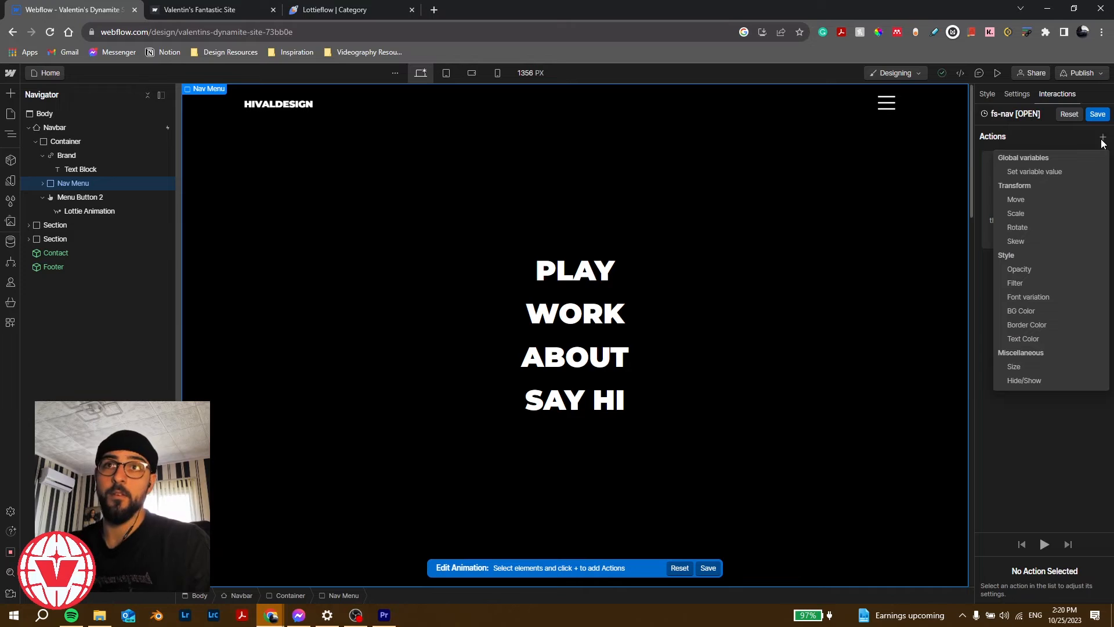
{"action": "left_click", "coordinate": [1061, 378]}
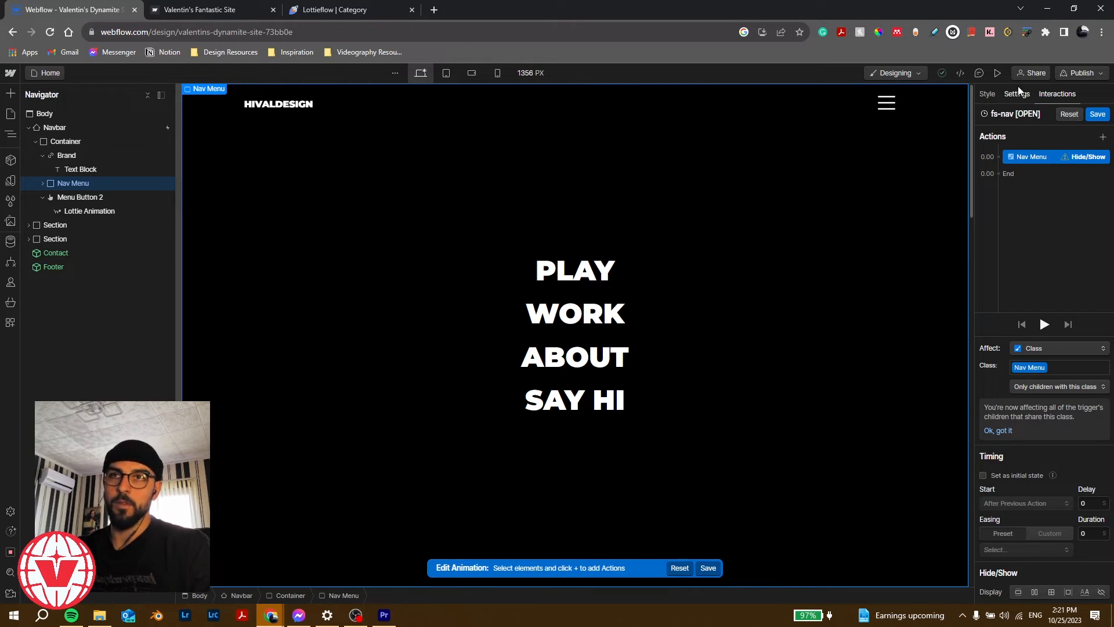
{"action": "left_click", "coordinate": [1102, 593]}
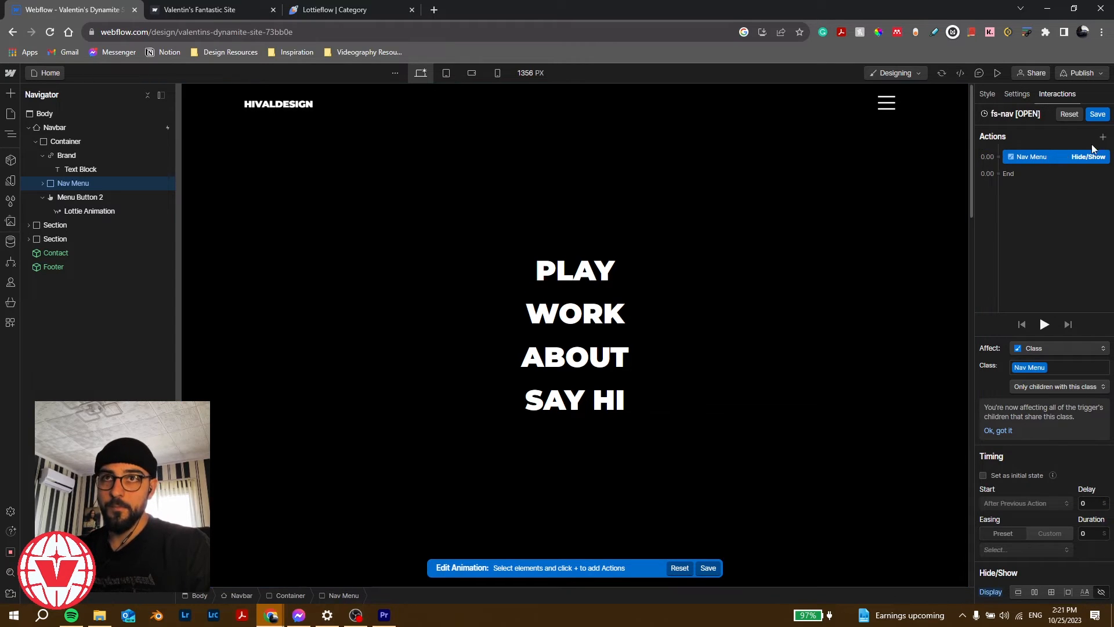
{"action": "left_click", "coordinate": [984, 475]}
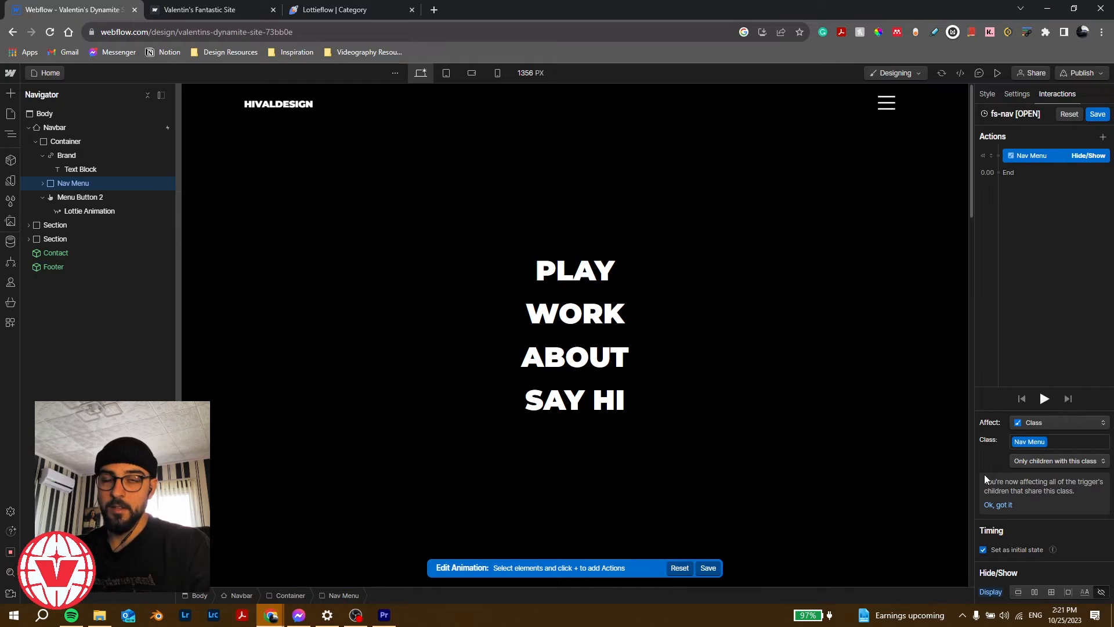
Step: Add a second Nav Menu Hide/Show action that sets it back to display
{"action": "left_click", "coordinate": [998, 171]}
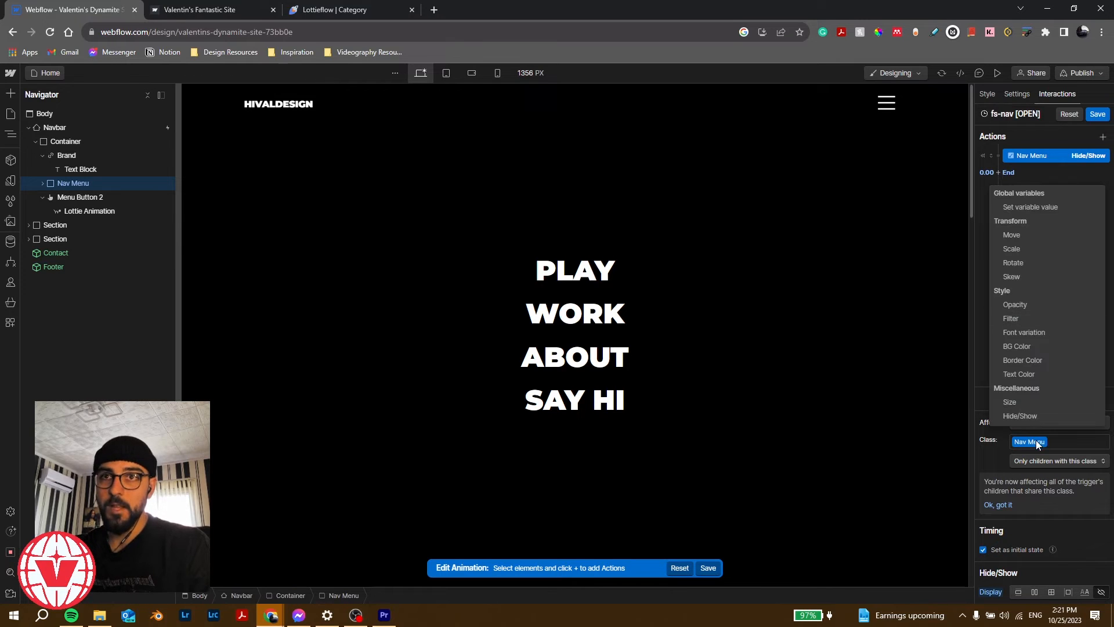
{"action": "left_click", "coordinate": [1035, 415]}
{"action": "left_click", "coordinate": [1036, 592]}
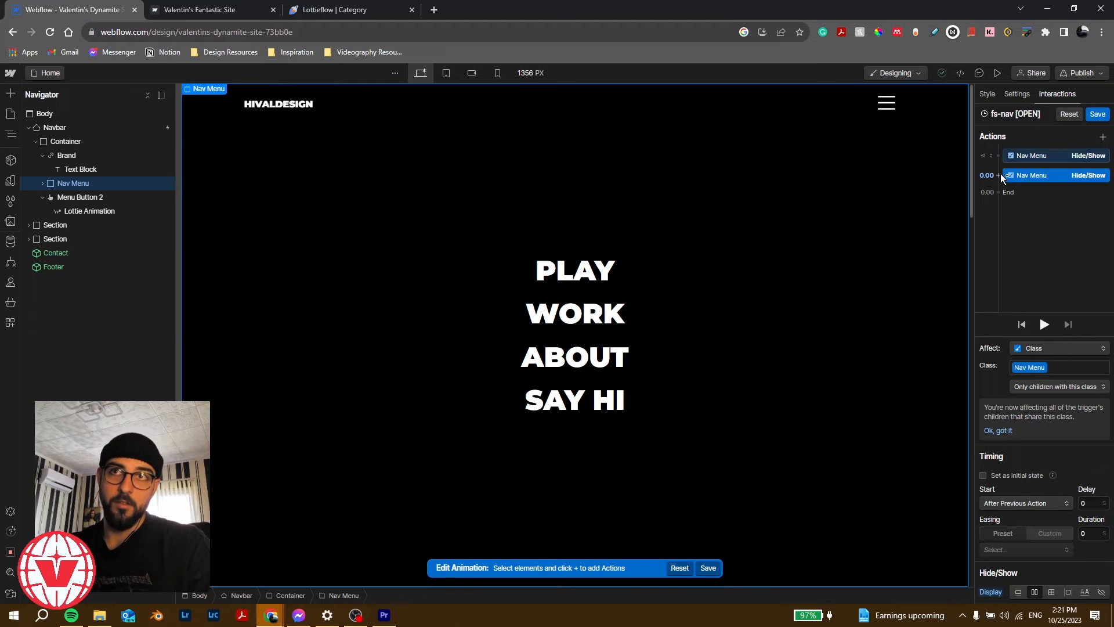
Step: Add Nav Menu Opacity actions: 0 as initial state, then 100 with Out Expo easing
{"action": "left_click", "coordinate": [995, 155]}
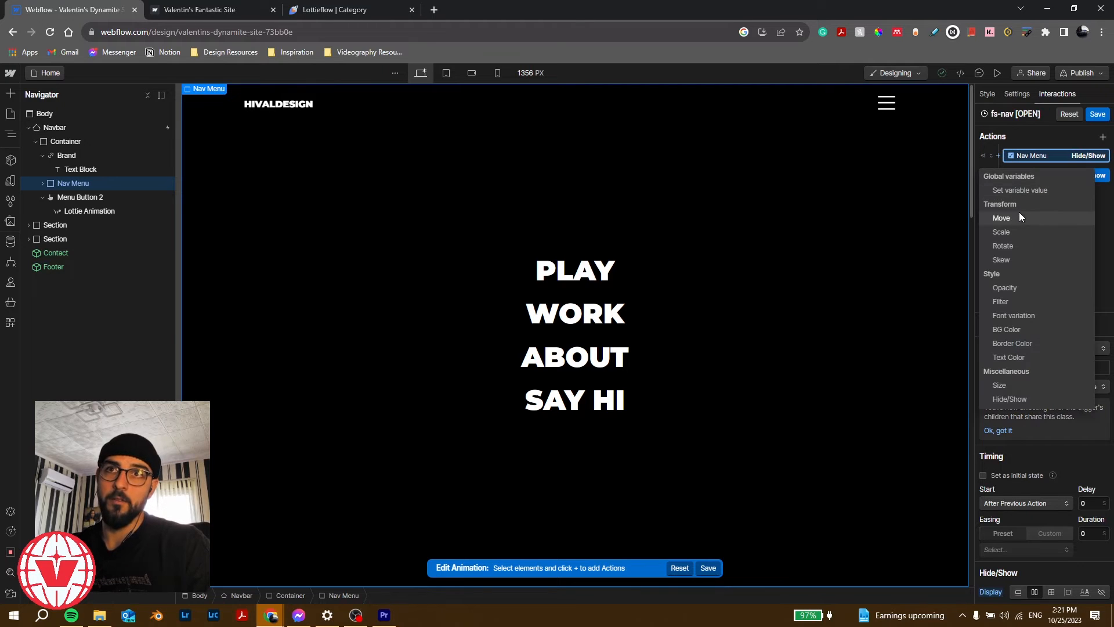
{"action": "left_click", "coordinate": [1018, 286]}
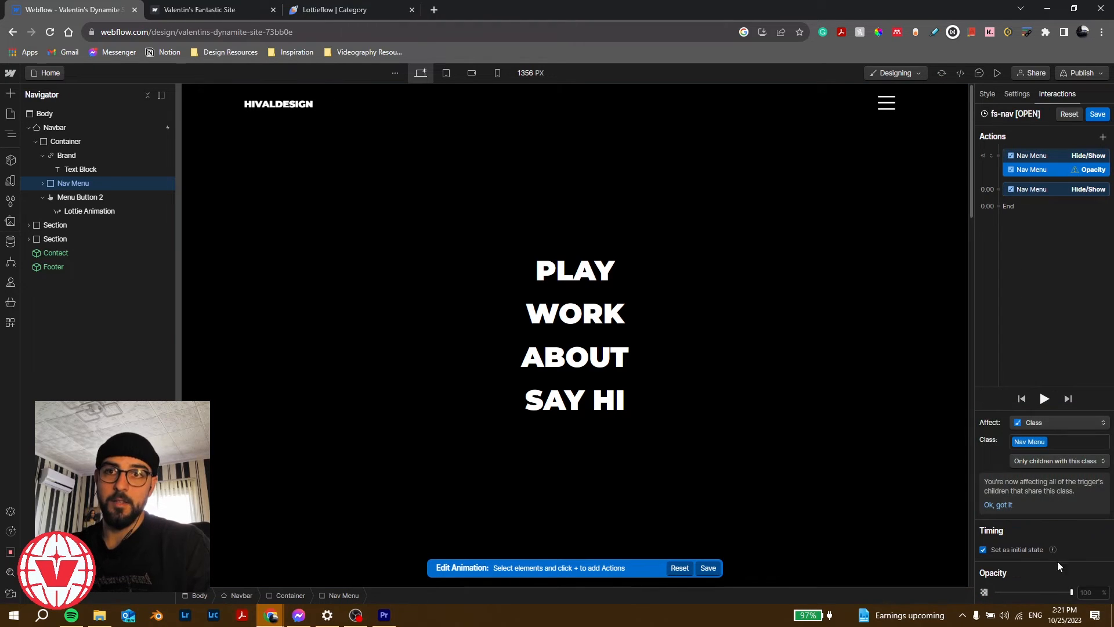
{"action": "left_click_drag", "start_coordinate": [1072, 592], "coordinate": [995, 592]}
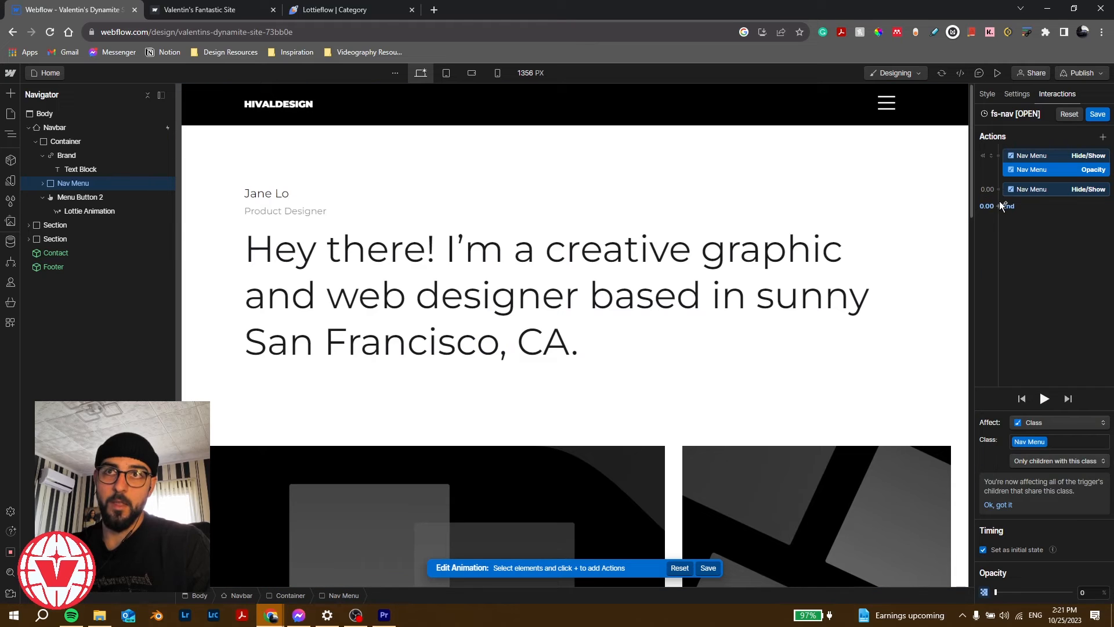
{"action": "left_click", "coordinate": [1001, 205]}
{"action": "left_click", "coordinate": [1030, 334]}
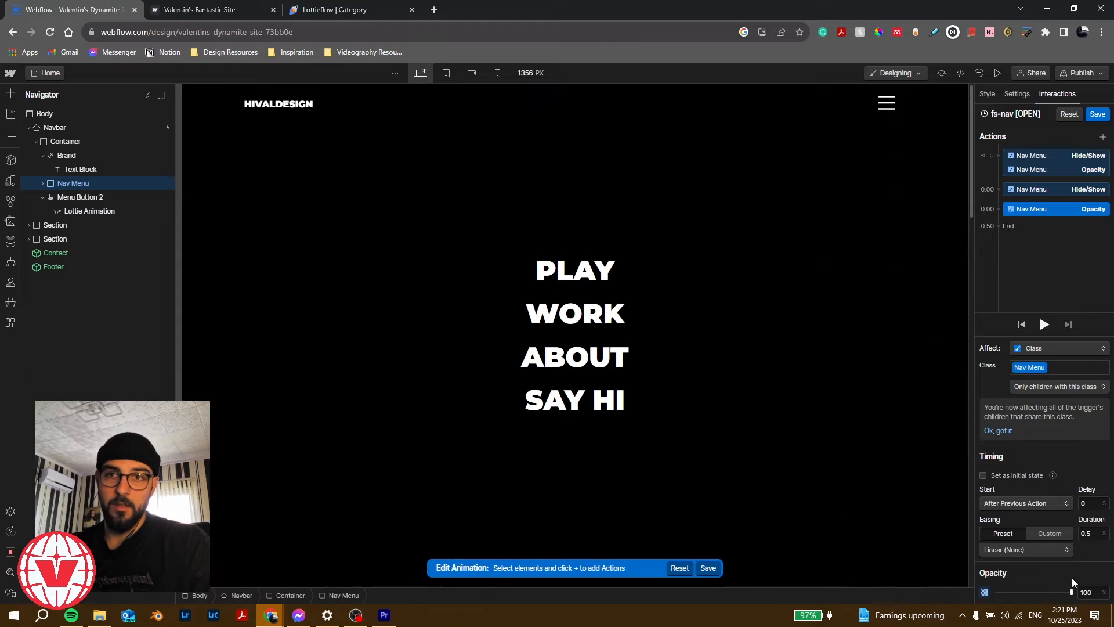
{"action": "left_click", "coordinate": [1010, 550]}
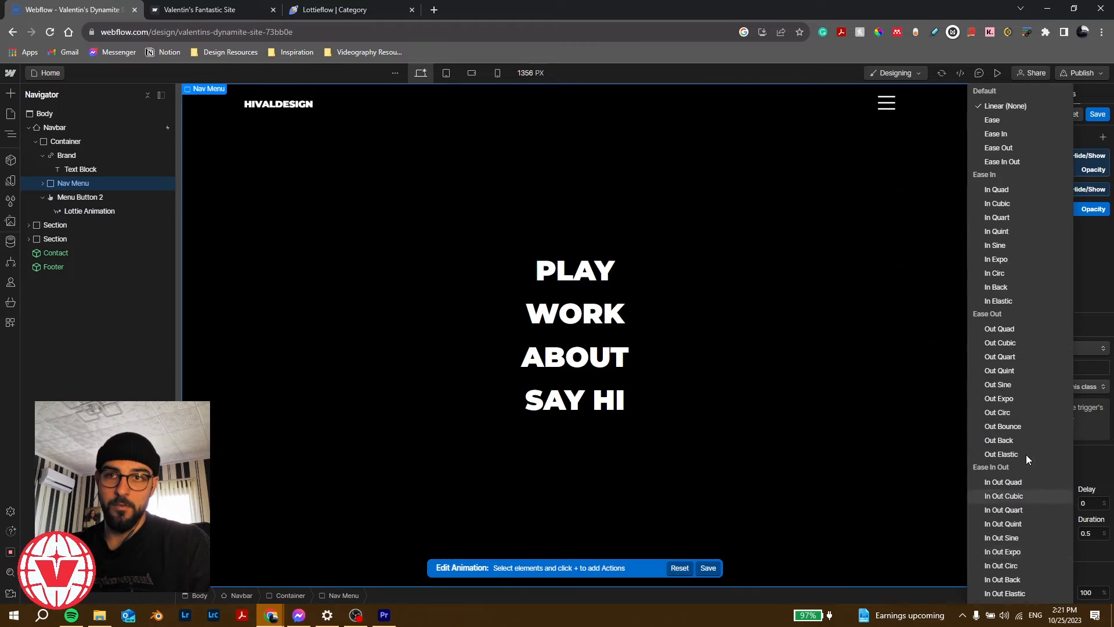
{"action": "left_click", "coordinate": [1032, 399]}
Step: Play the Nav Menu fade animation preview and stop it
{"action": "left_click", "coordinate": [1044, 325]}
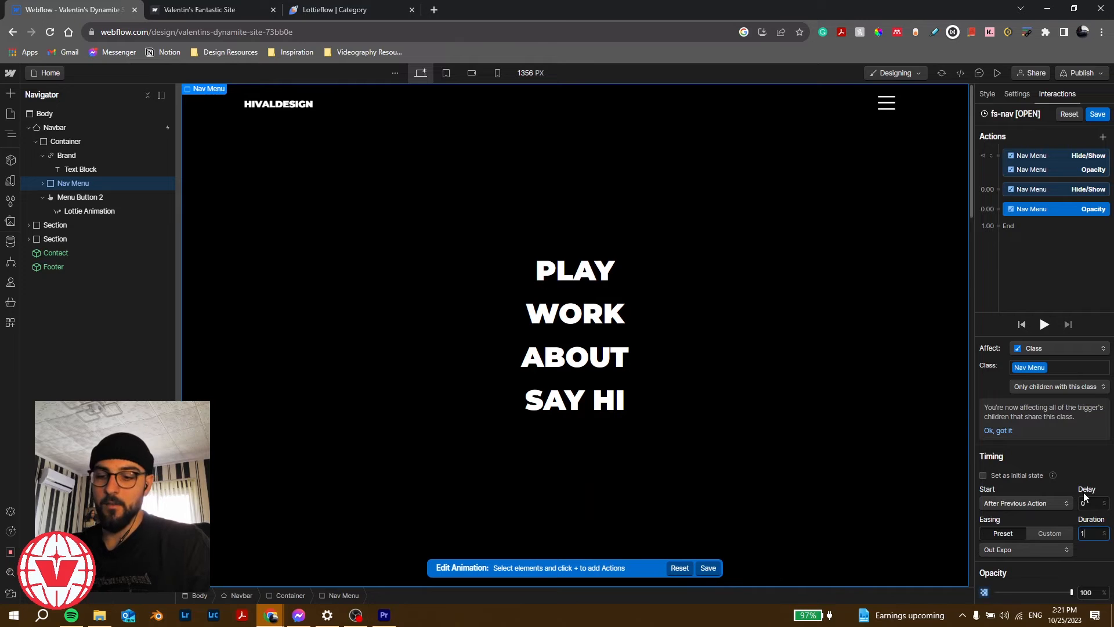
{"action": "left_click", "coordinate": [1044, 324]}
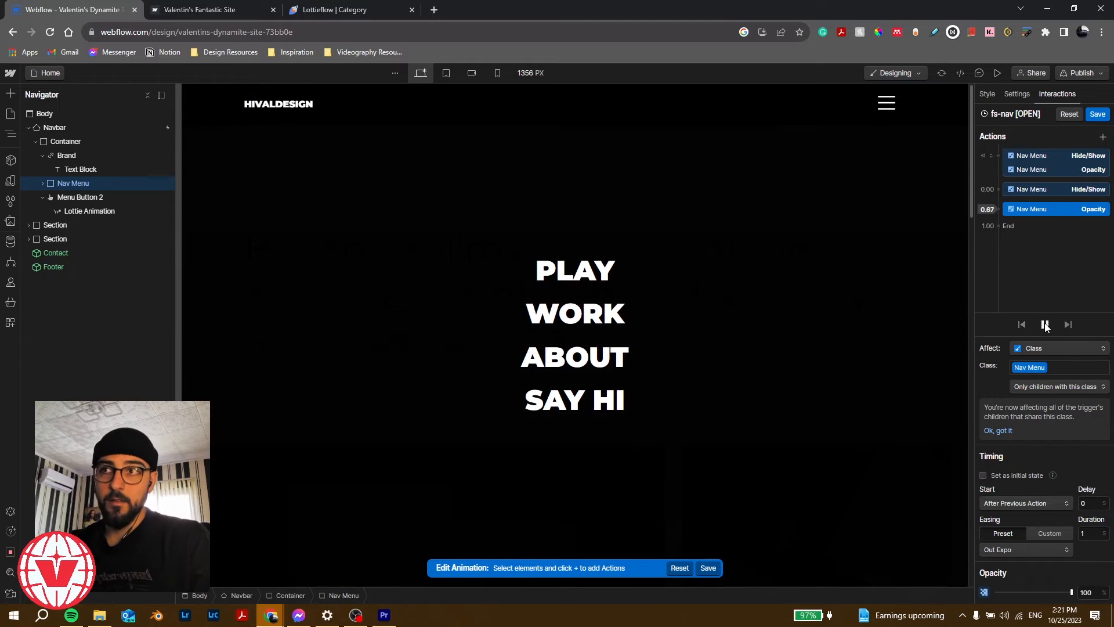
{"action": "left_click", "coordinate": [1045, 325]}
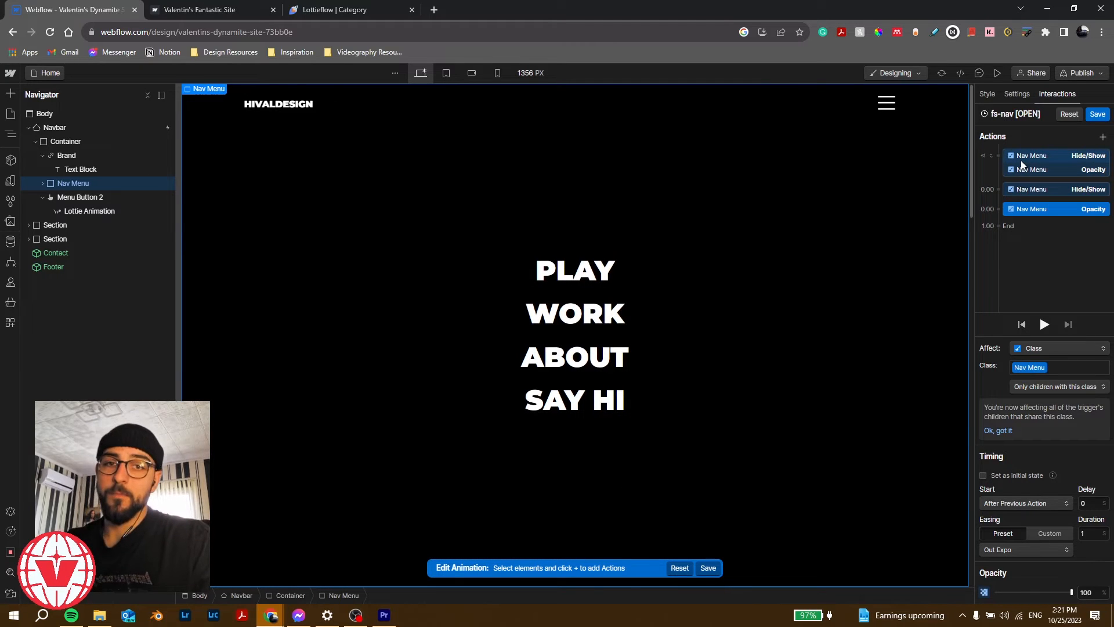
{"action": "left_click", "coordinate": [999, 155]}
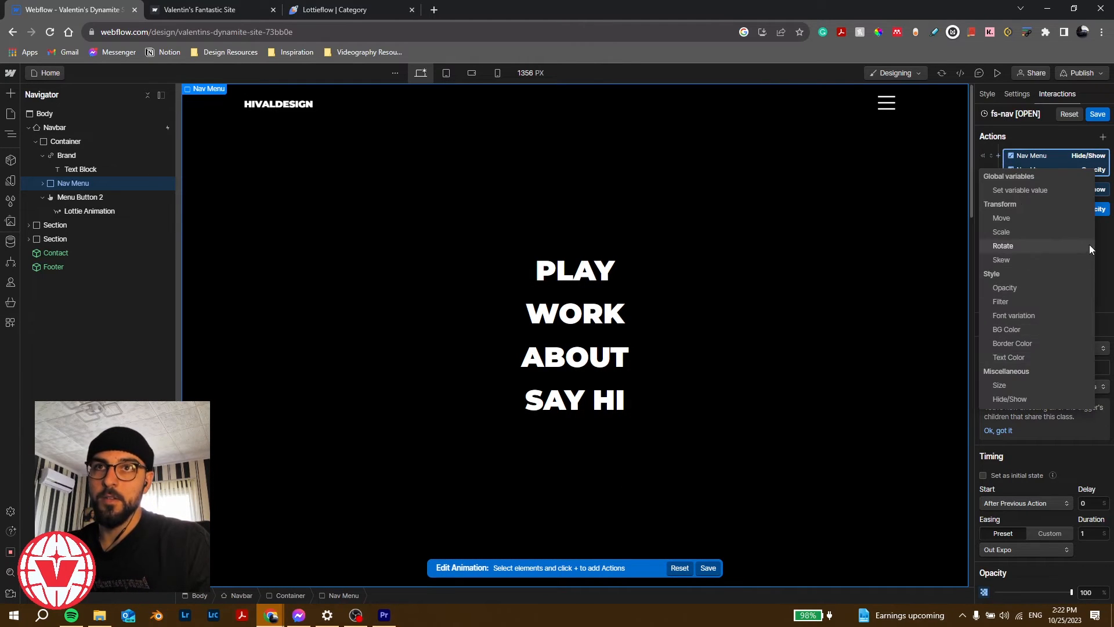
{"action": "left_click", "coordinate": [1105, 249]}
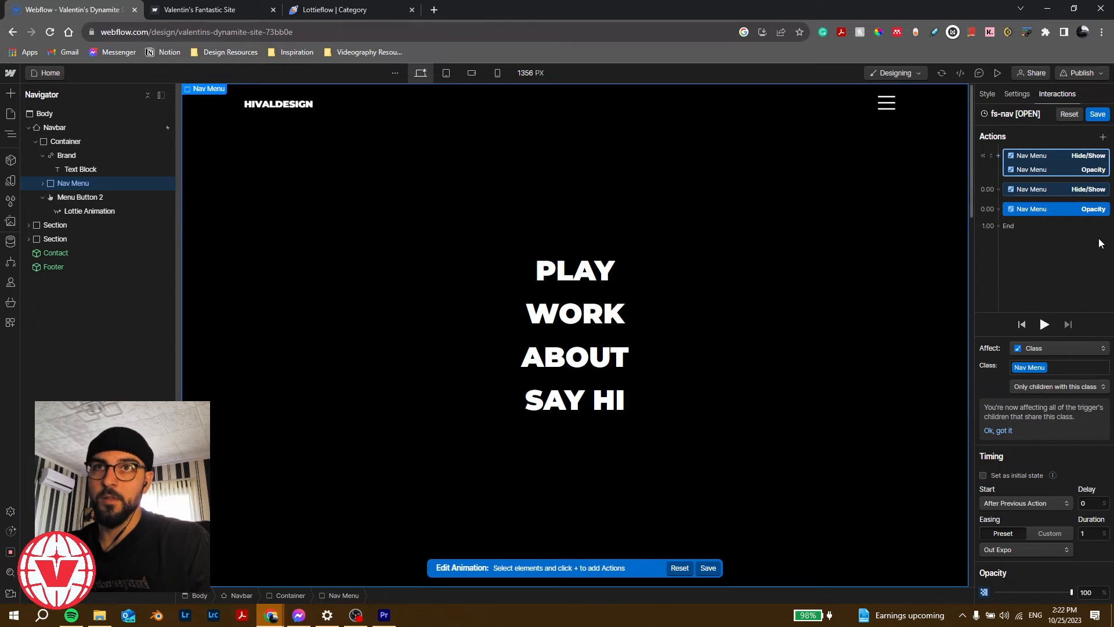
Step: Add Lottie Animation actions for the hamburger icon to both groups of fs-nav [OPEN]
{"action": "left_click", "coordinate": [82, 208]}
{"action": "left_click", "coordinate": [996, 155]}
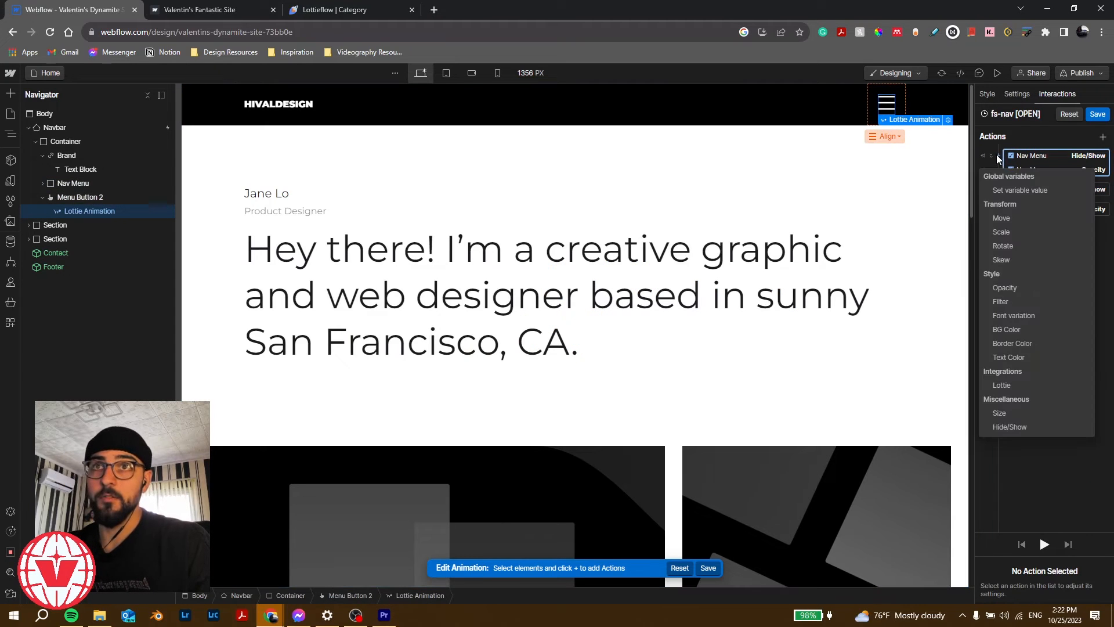
{"action": "left_click", "coordinate": [1001, 384]}
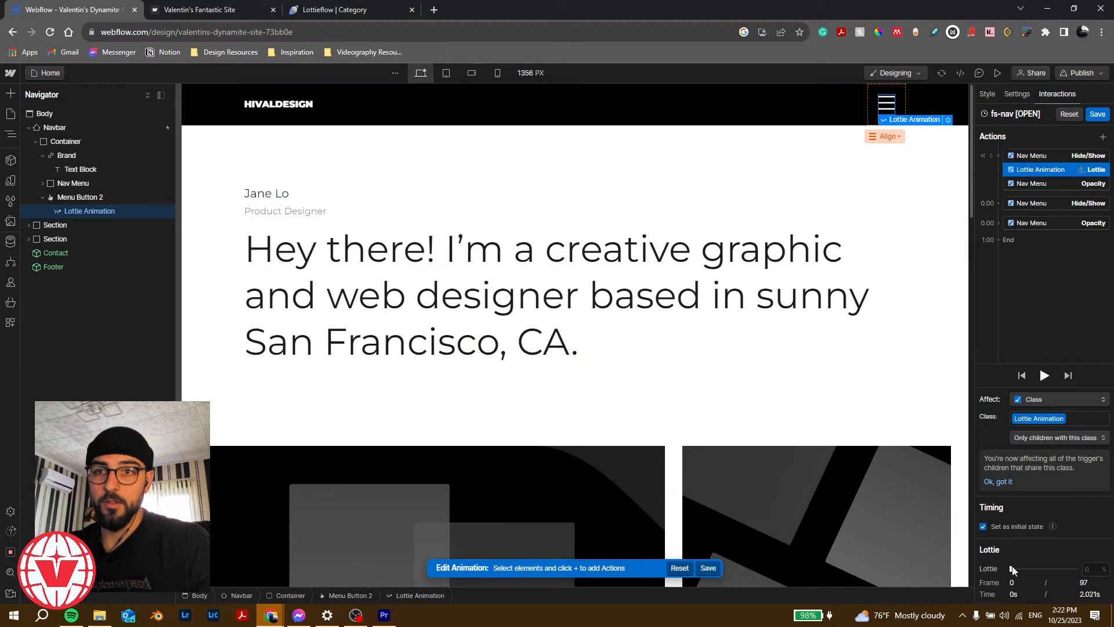
{"action": "left_click", "coordinate": [998, 220]}
{"action": "left_click", "coordinate": [1009, 458]}
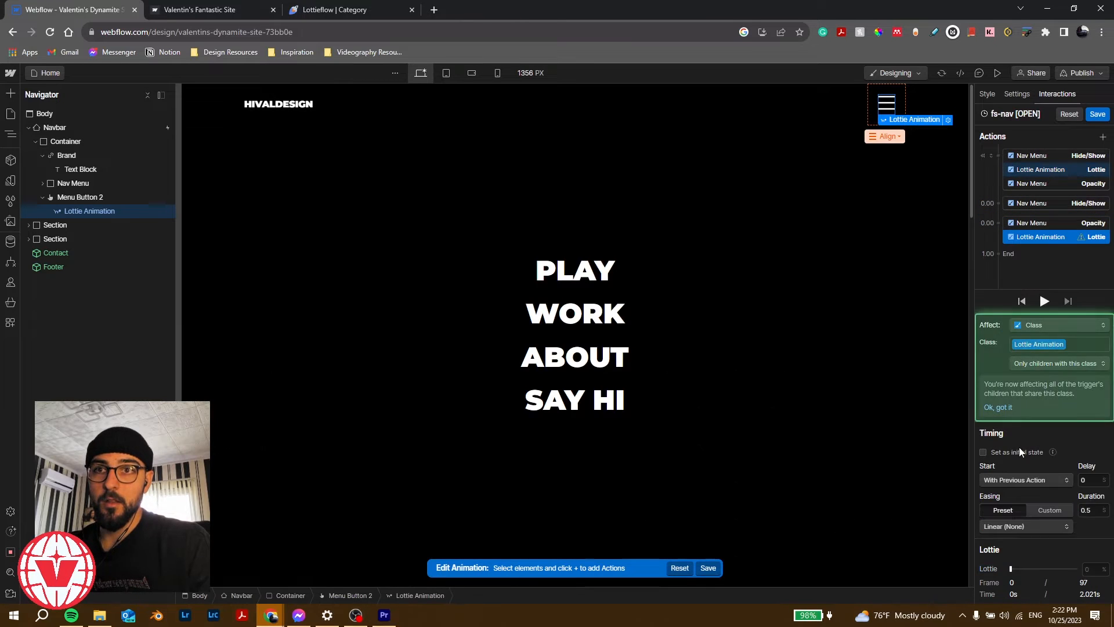
Step: Set the second Lottie action to 36% over 0.72 s and play the animation
{"action": "left_click_drag", "start_coordinate": [1012, 570], "coordinate": [1037, 571]}
{"action": "left_click", "coordinate": [1092, 569]}
{"action": "type", "text": "3"}
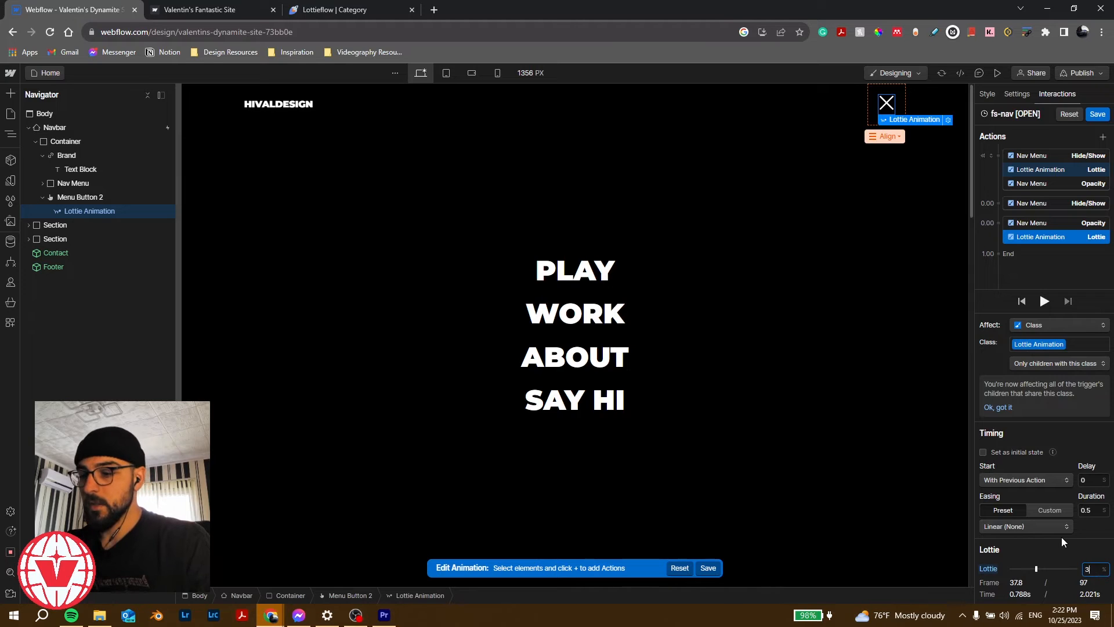
{"action": "type", "text": "6"}
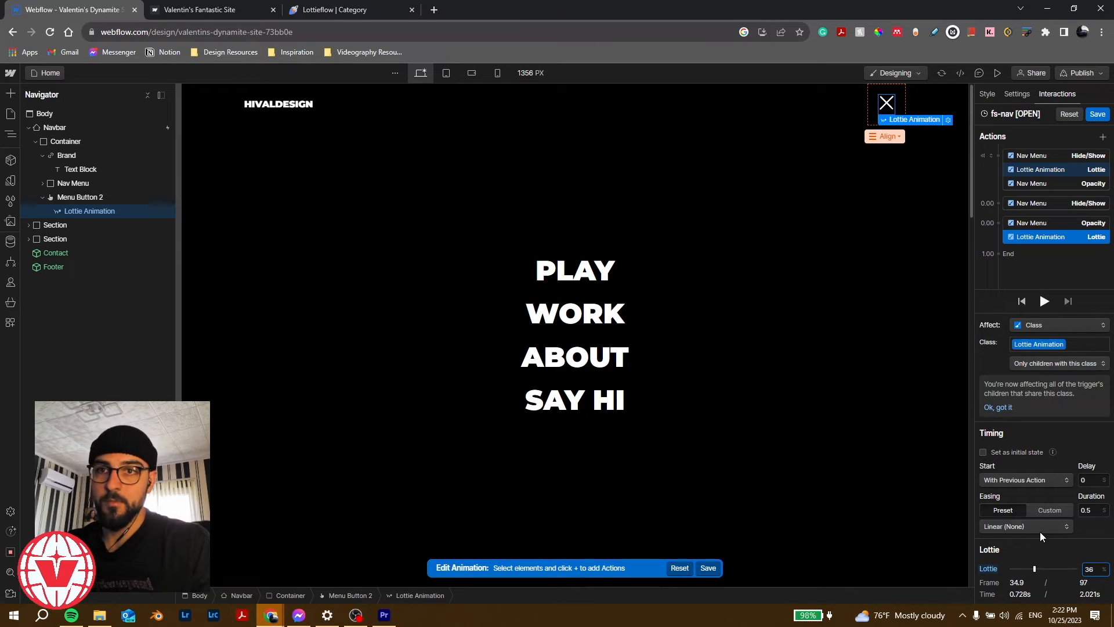
{"action": "left_click", "coordinate": [1097, 512]}
{"action": "type", "text": "0"}
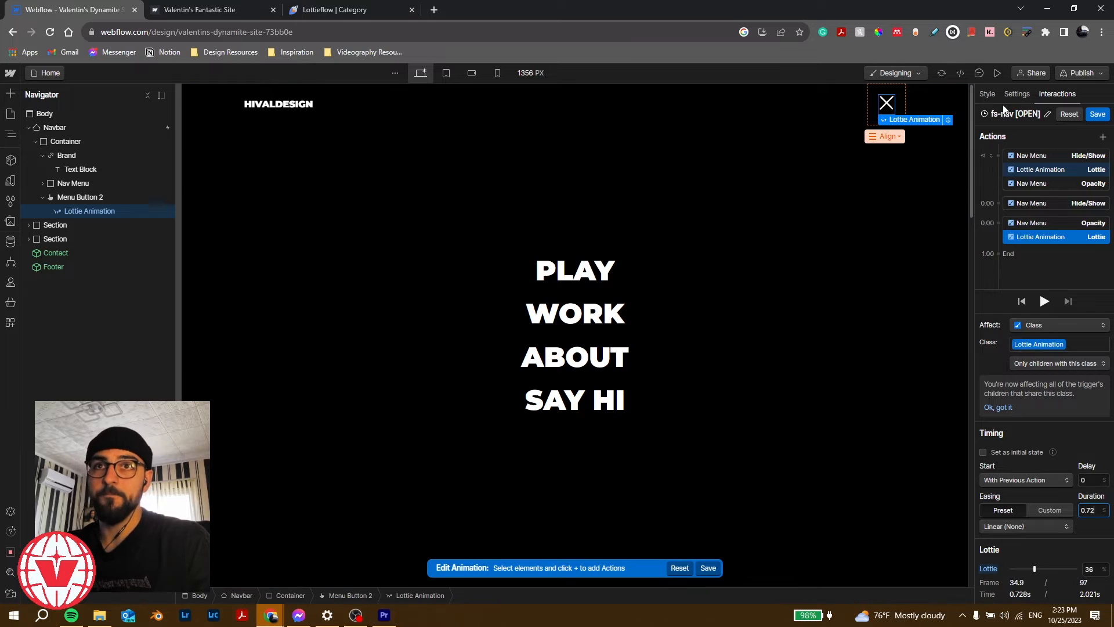
{"action": "left_click", "coordinate": [1045, 302]}
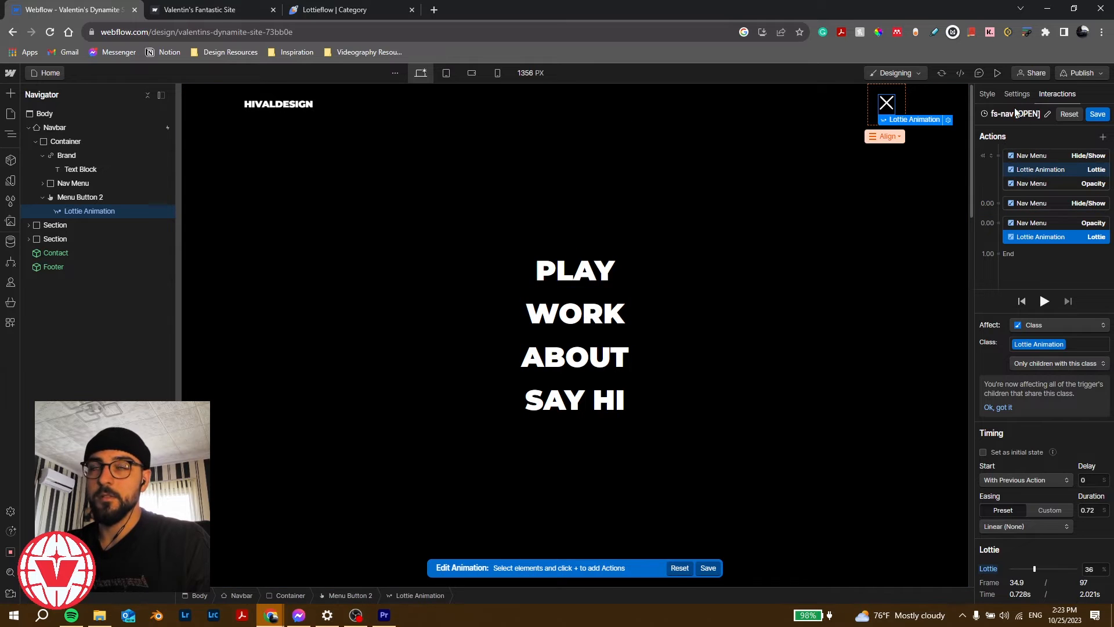
{"action": "left_click", "coordinate": [195, 14]}
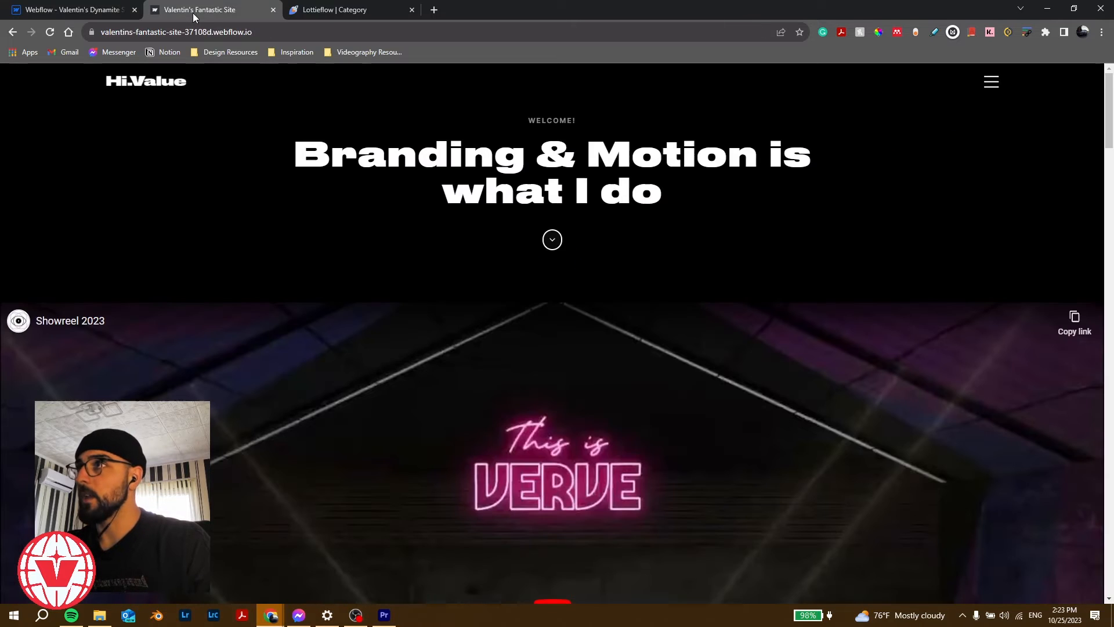
{"action": "left_click", "coordinate": [994, 83]}
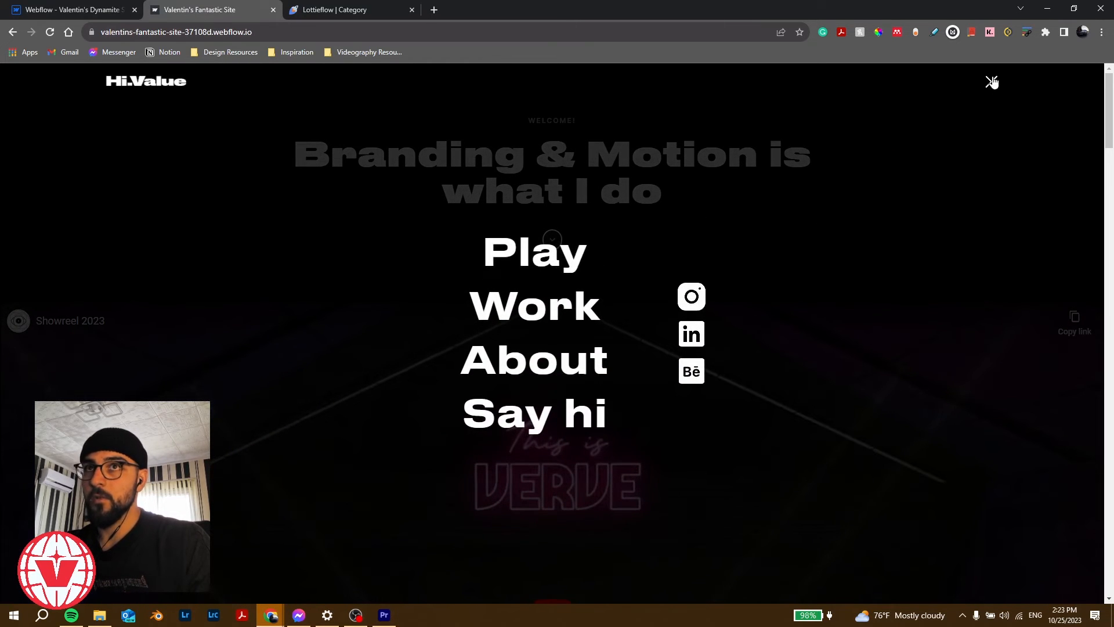
{"action": "left_click", "coordinate": [992, 83]}
{"action": "left_click", "coordinate": [994, 83]}
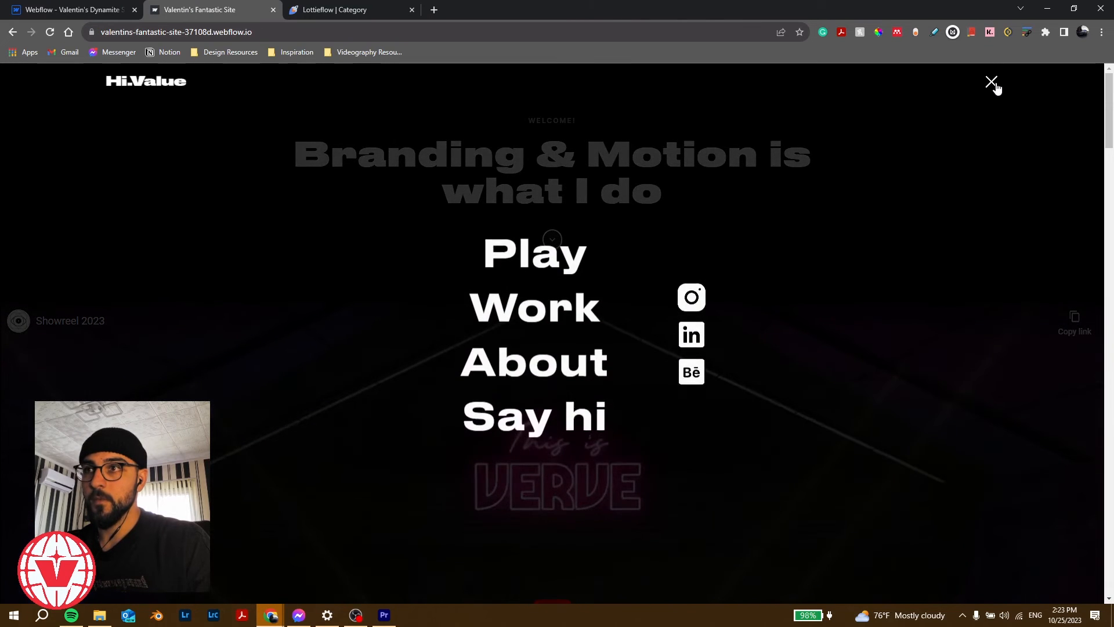
{"action": "left_click", "coordinate": [994, 84]}
{"action": "left_click", "coordinate": [994, 84]}
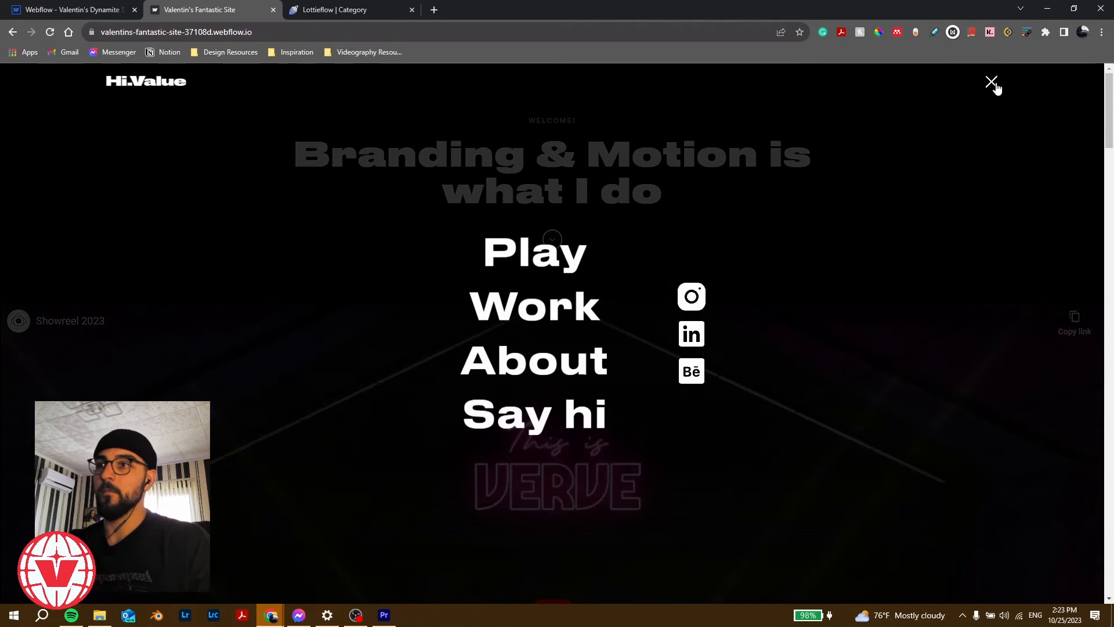
{"action": "left_click", "coordinate": [994, 85]}
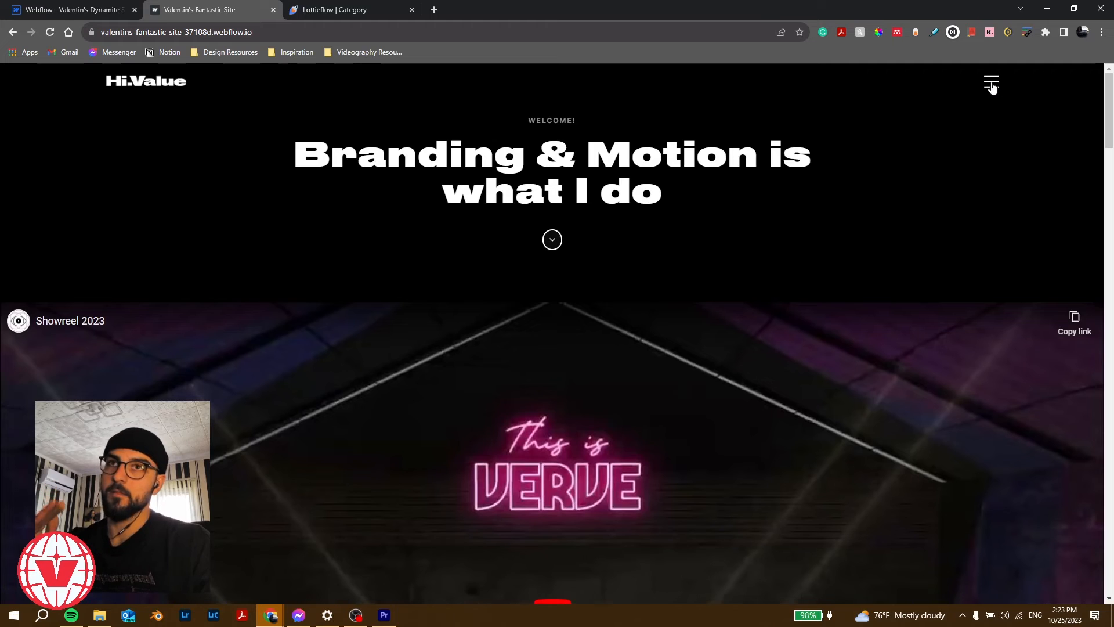
{"action": "left_click", "coordinate": [991, 83]}
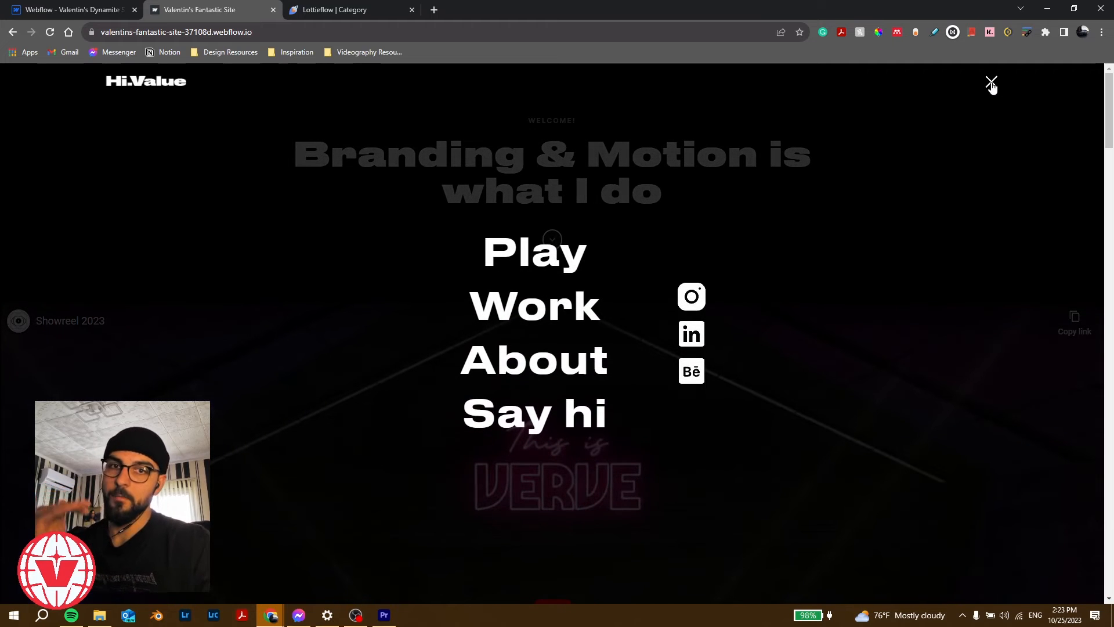
{"action": "left_click", "coordinate": [991, 84]}
{"action": "left_click", "coordinate": [990, 83]}
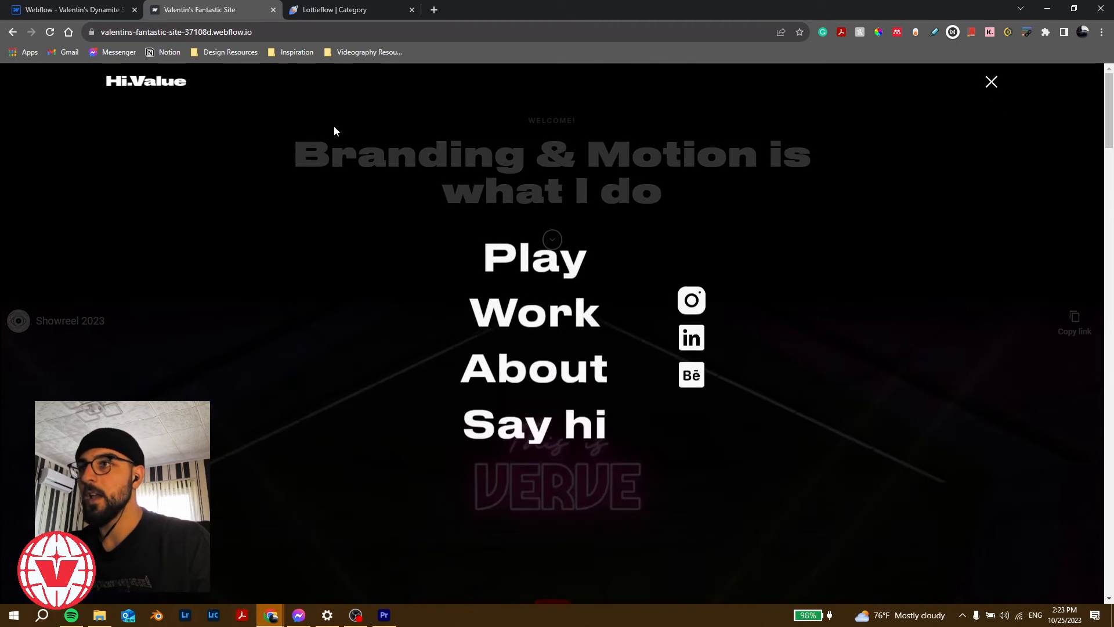
{"action": "left_click", "coordinate": [50, 10]}
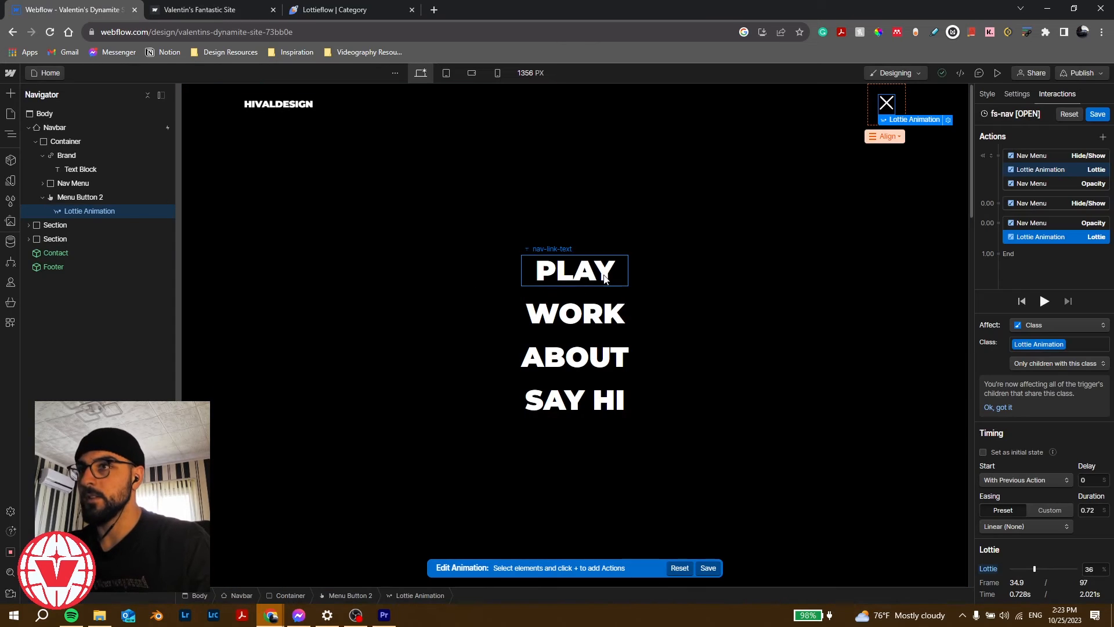
Step: Select the link block containing PLAY, toggle the nav menu's visibility, and view its styles
{"action": "left_click", "coordinate": [574, 290]}
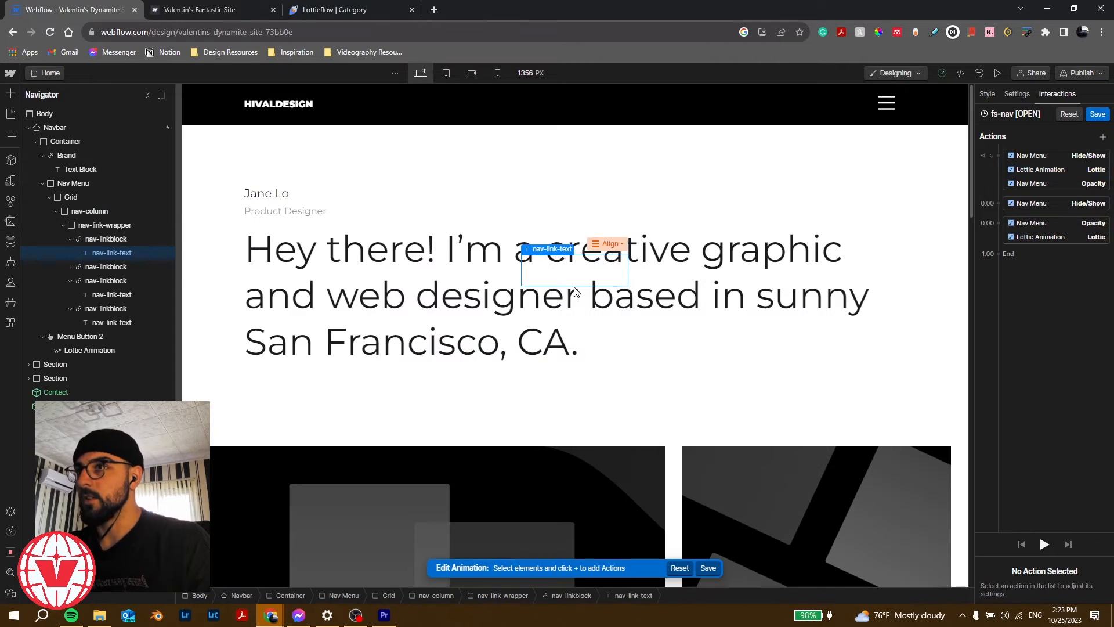
{"action": "left_click", "coordinate": [135, 238]}
{"action": "left_click", "coordinate": [1016, 94]}
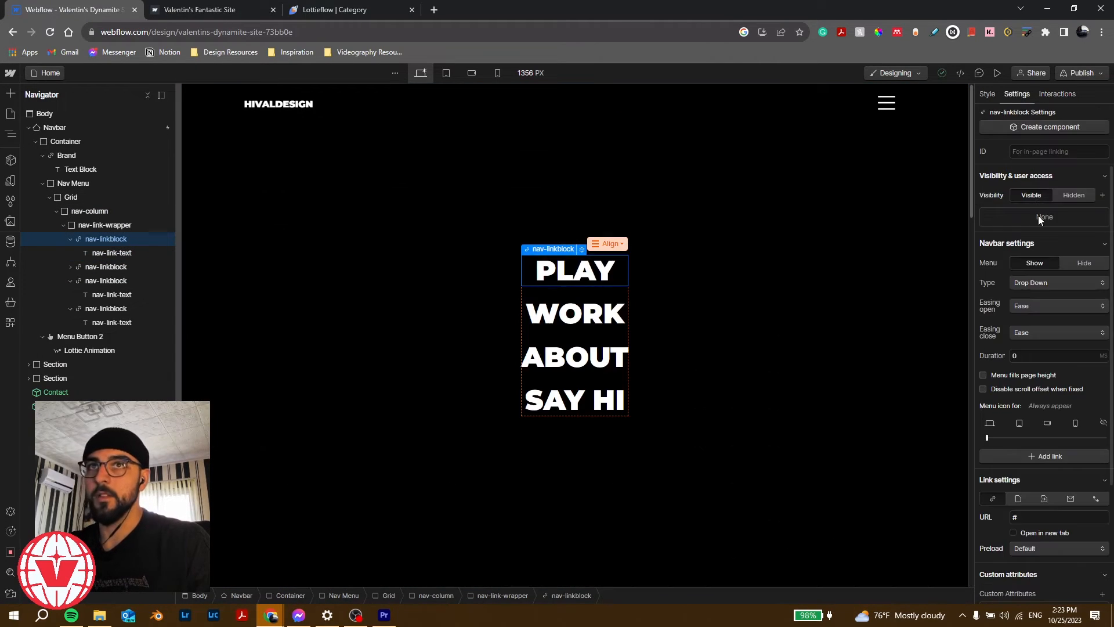
{"action": "left_click", "coordinate": [1036, 266]}
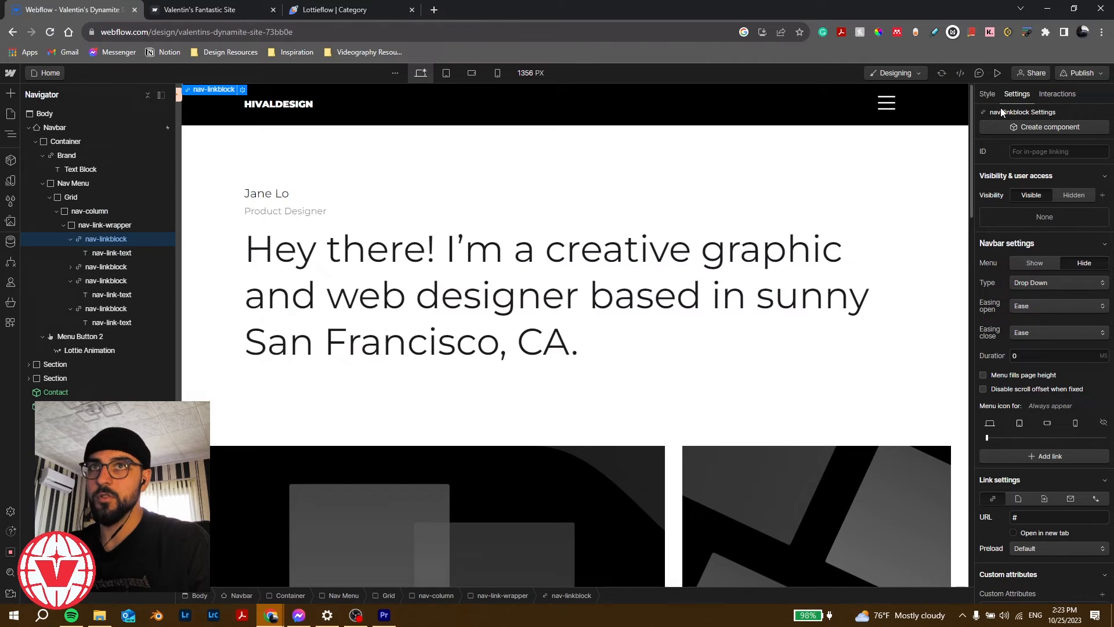
{"action": "left_click", "coordinate": [1029, 266]}
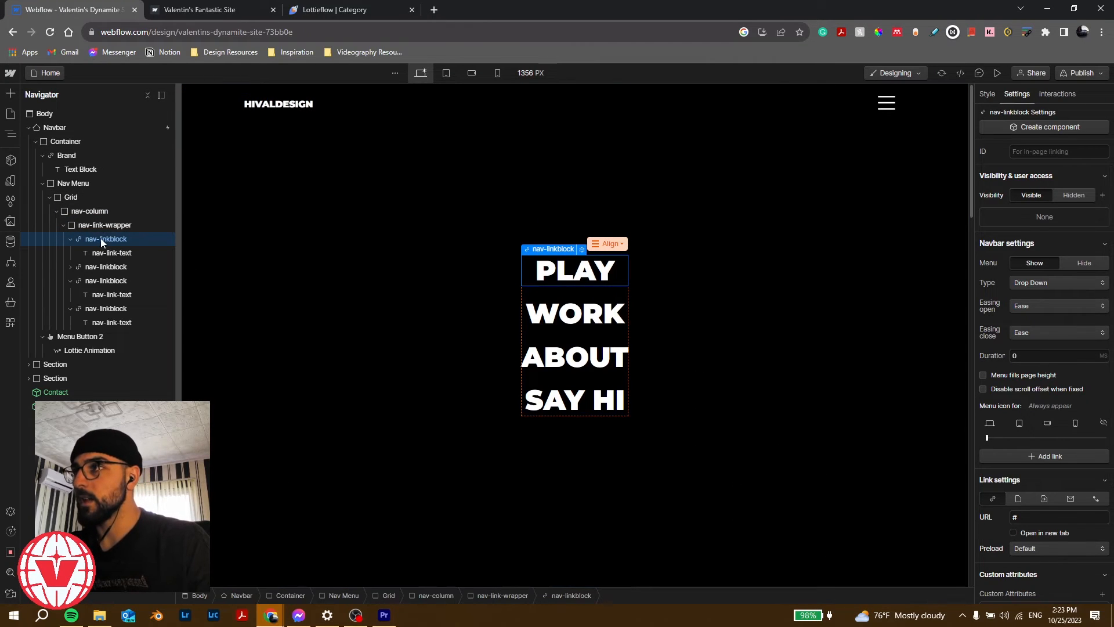
{"action": "left_click", "coordinate": [988, 96]}
{"action": "scroll", "coordinate": [1009, 459], "scroll_direction": "down", "scroll_amount": 5}
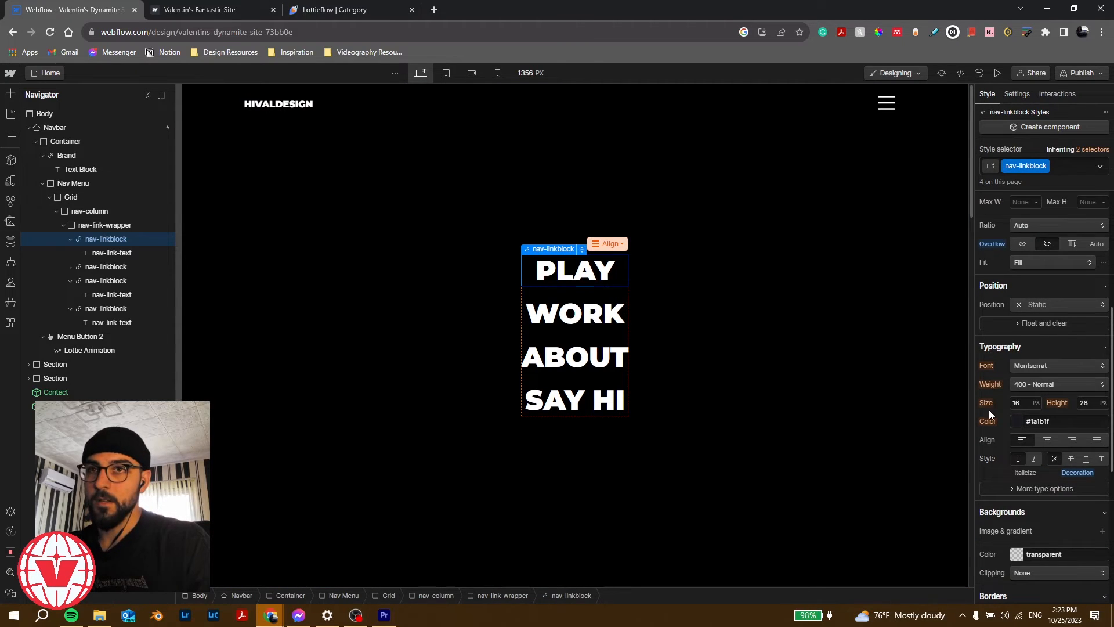
{"action": "scroll", "coordinate": [989, 411], "scroll_direction": "down", "scroll_amount": 5}
Step: Try a downward Move transform on the PLAY link text, remove it, and reselect the Navbar
{"action": "left_click", "coordinate": [140, 254]}
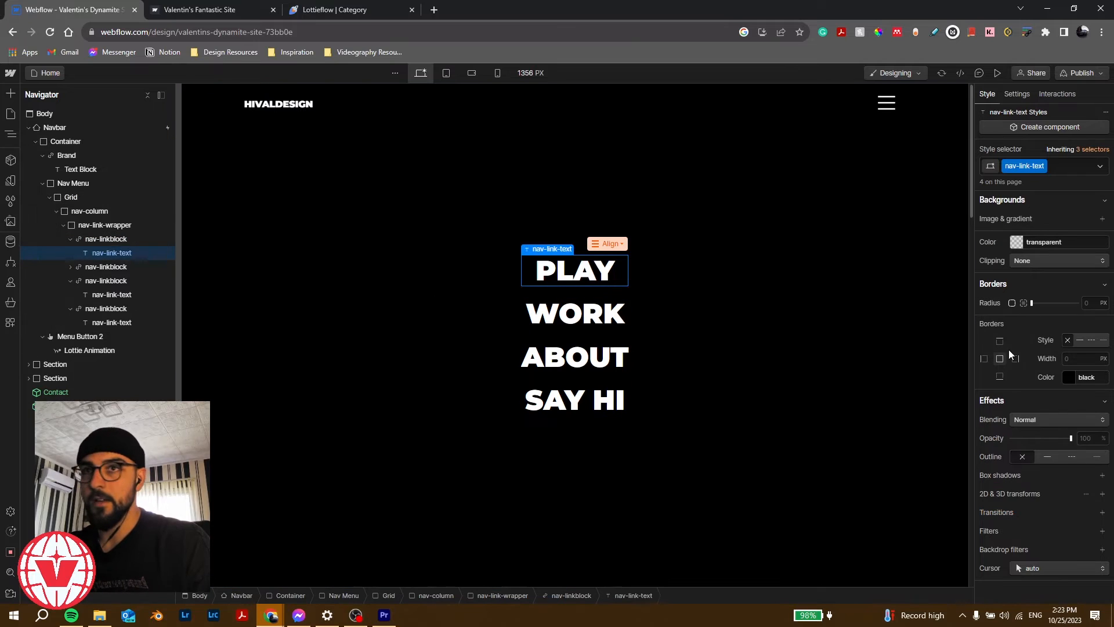
{"action": "left_click", "coordinate": [1103, 494]}
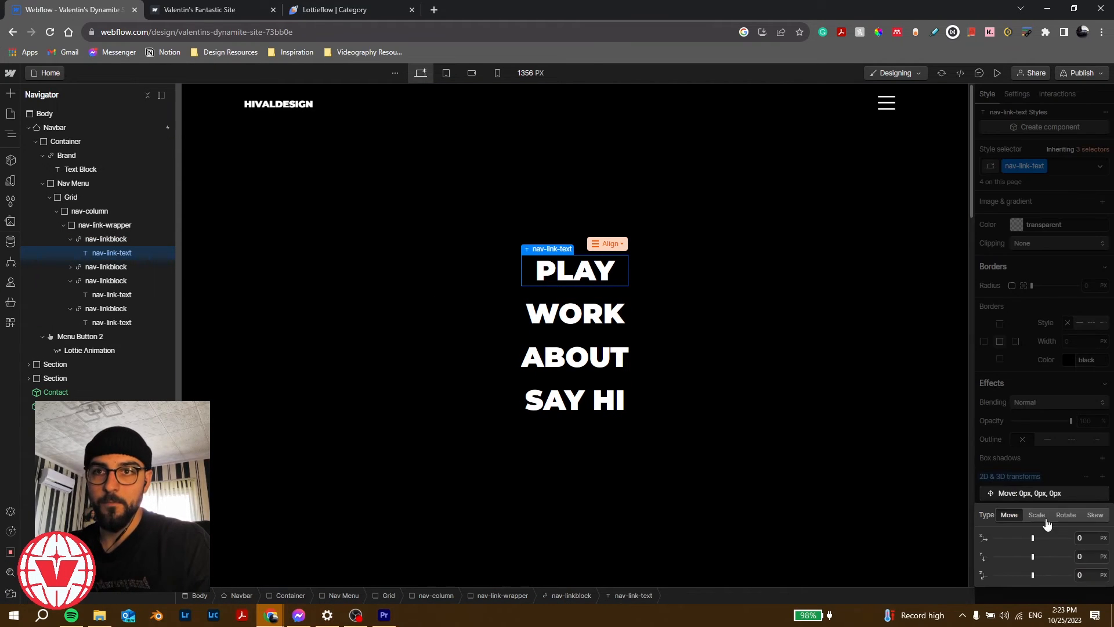
{"action": "left_click_drag", "start_coordinate": [1033, 558], "coordinate": [1043, 561]}
{"action": "key", "text": "ctrl+z"}
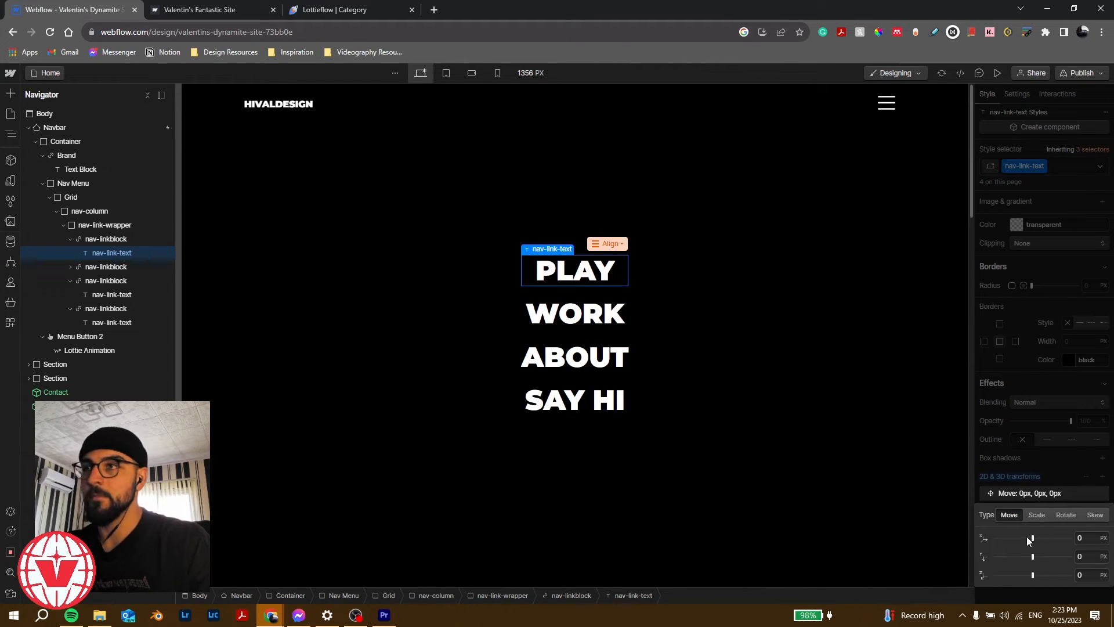
{"action": "left_click", "coordinate": [1043, 381]}
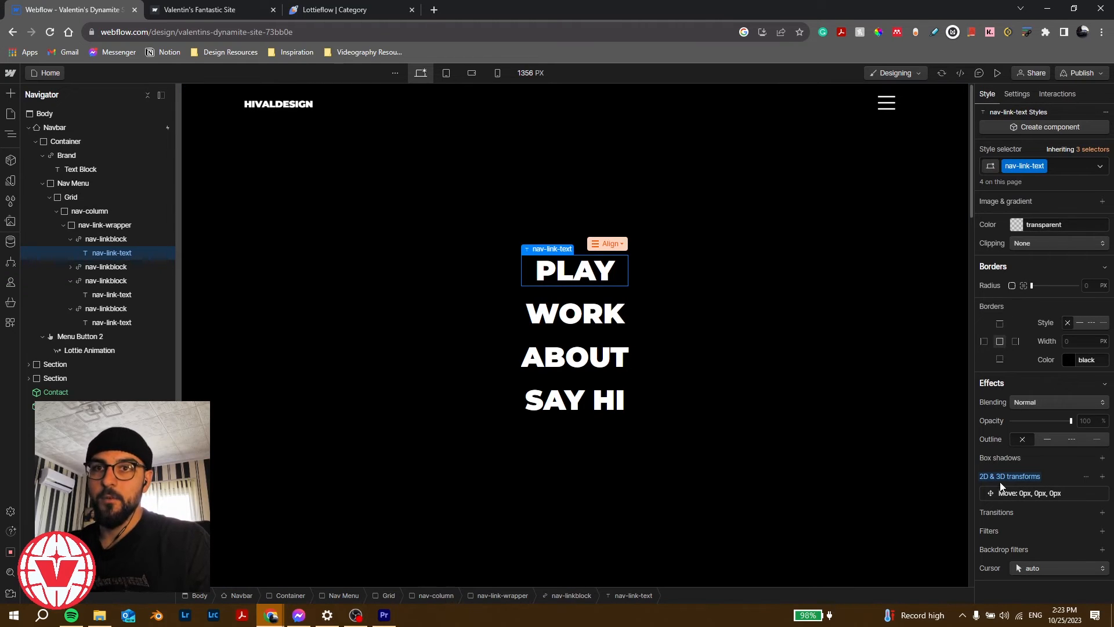
{"action": "left_click", "coordinate": [1101, 494]}
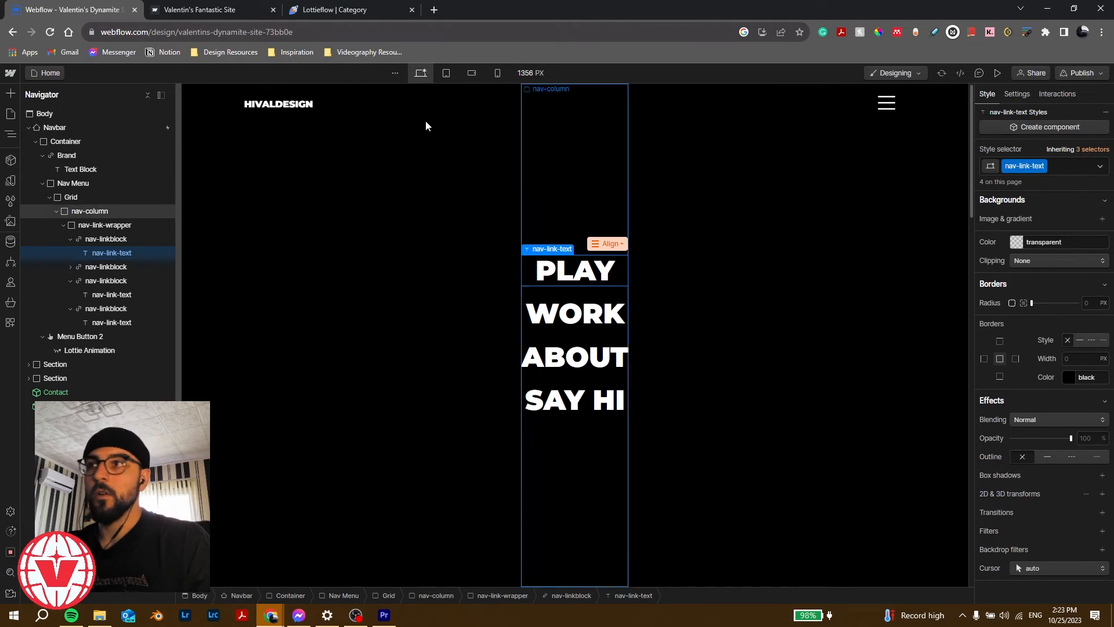
{"action": "left_click", "coordinate": [119, 127]}
{"action": "left_click", "coordinate": [1061, 94]}
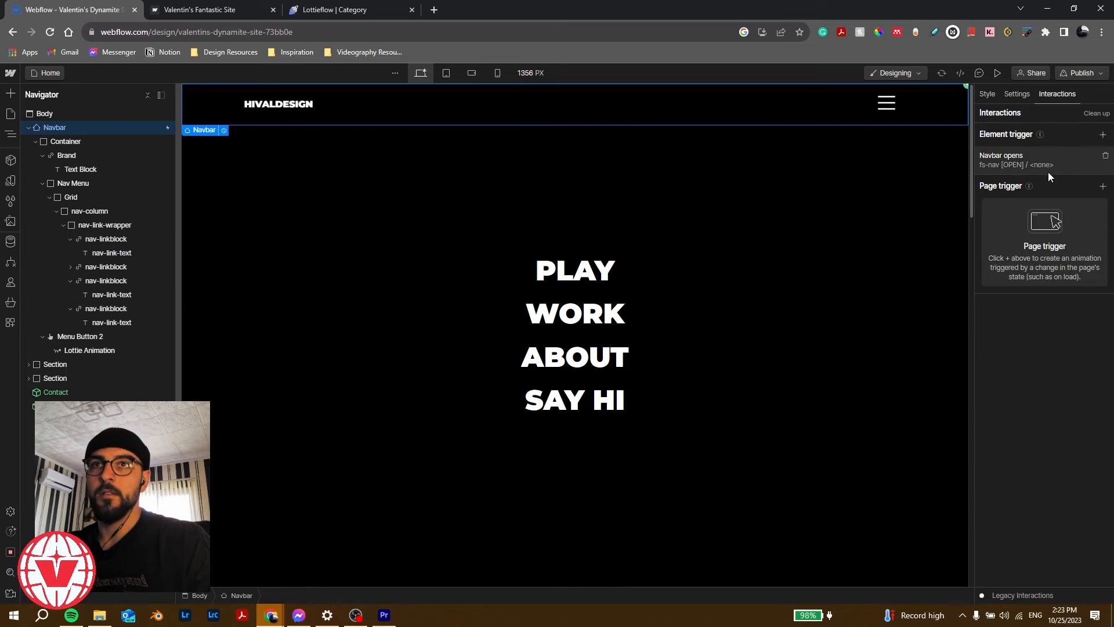
Step: Add a nav-link-text Move action to fs-nav [OPEN] with 100% Y offset as initial state
{"action": "left_click", "coordinate": [1047, 170]}
{"action": "left_click", "coordinate": [1015, 255]}
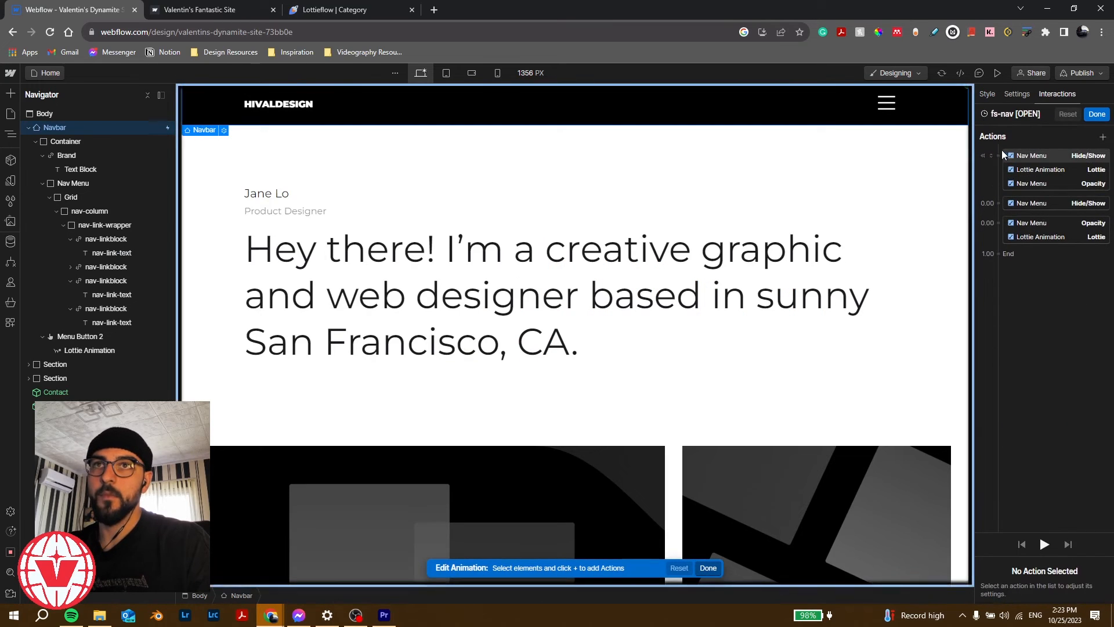
{"action": "left_click", "coordinate": [996, 156]}
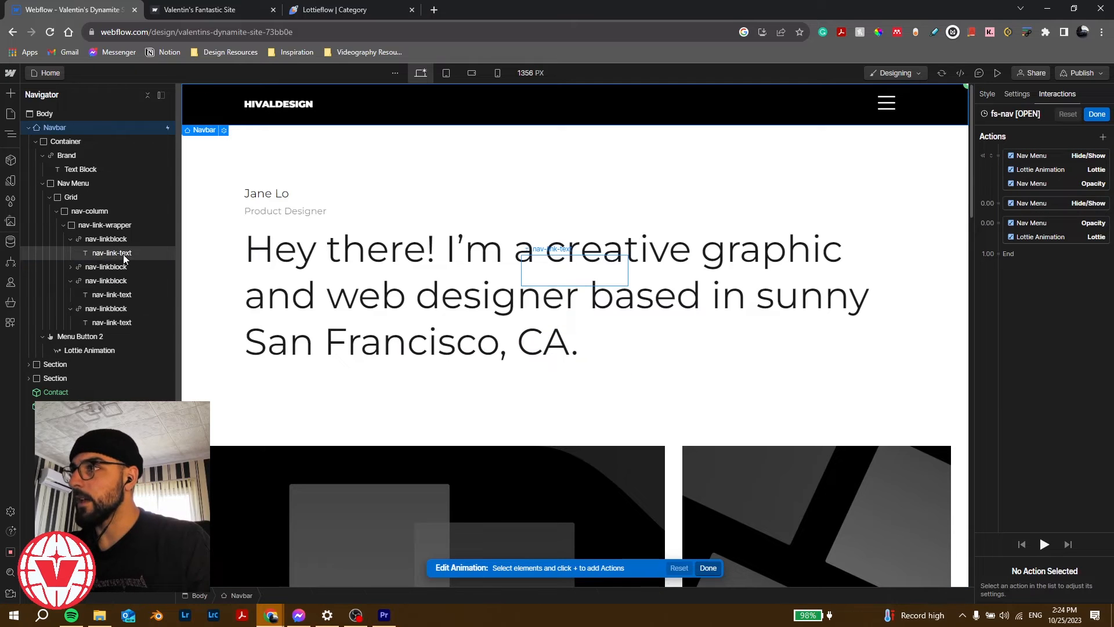
{"action": "left_click", "coordinate": [123, 254]}
{"action": "left_click", "coordinate": [998, 153]}
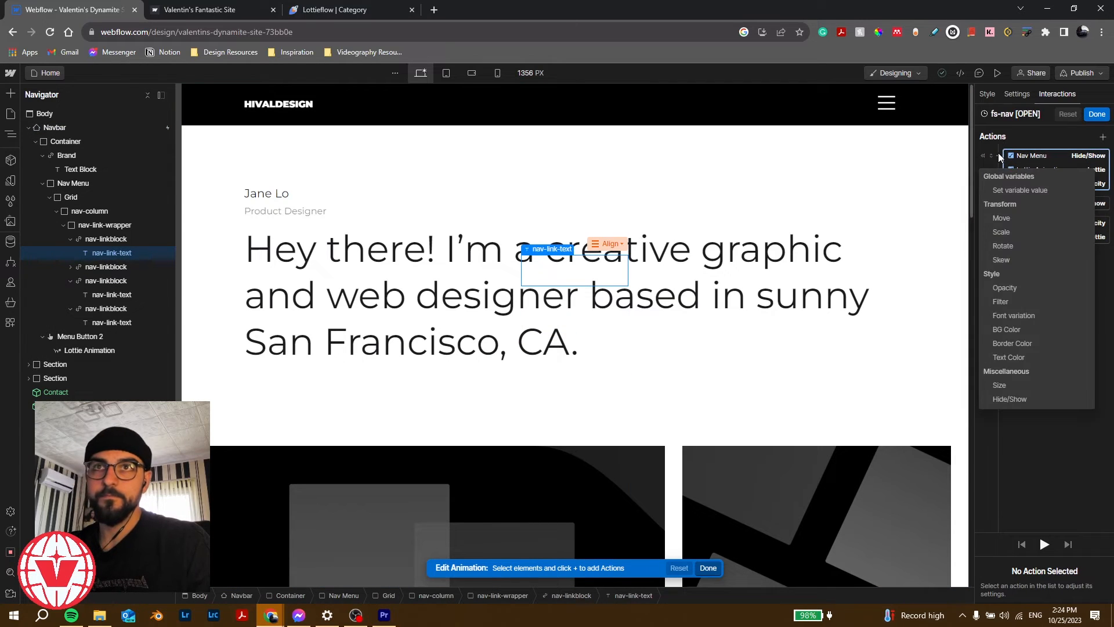
{"action": "left_click", "coordinate": [1012, 218]}
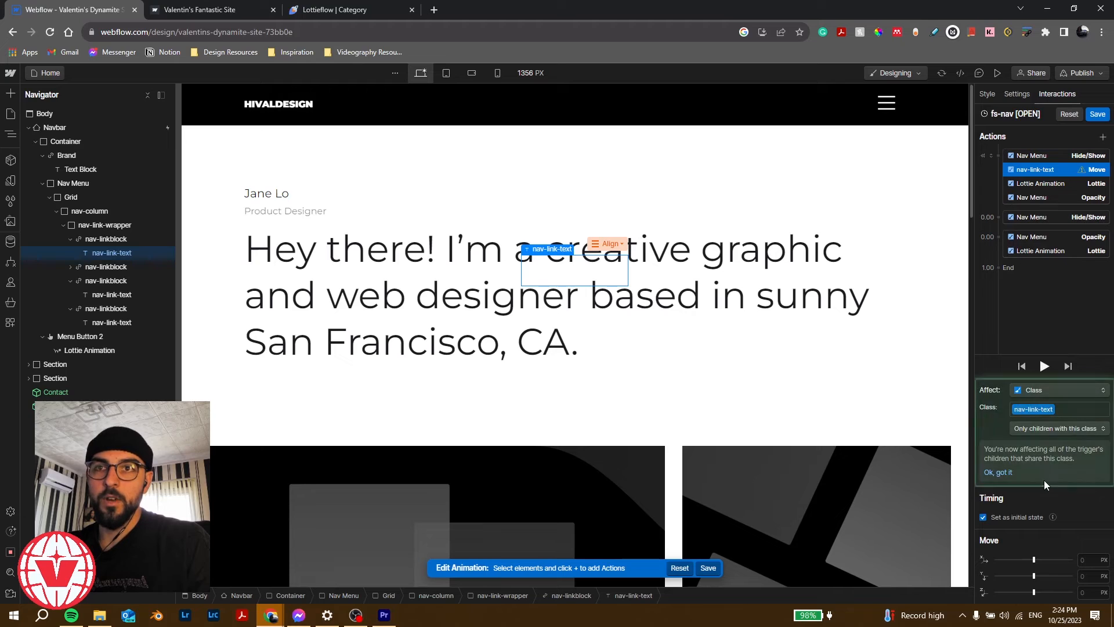
{"action": "left_click", "coordinate": [1093, 575]}
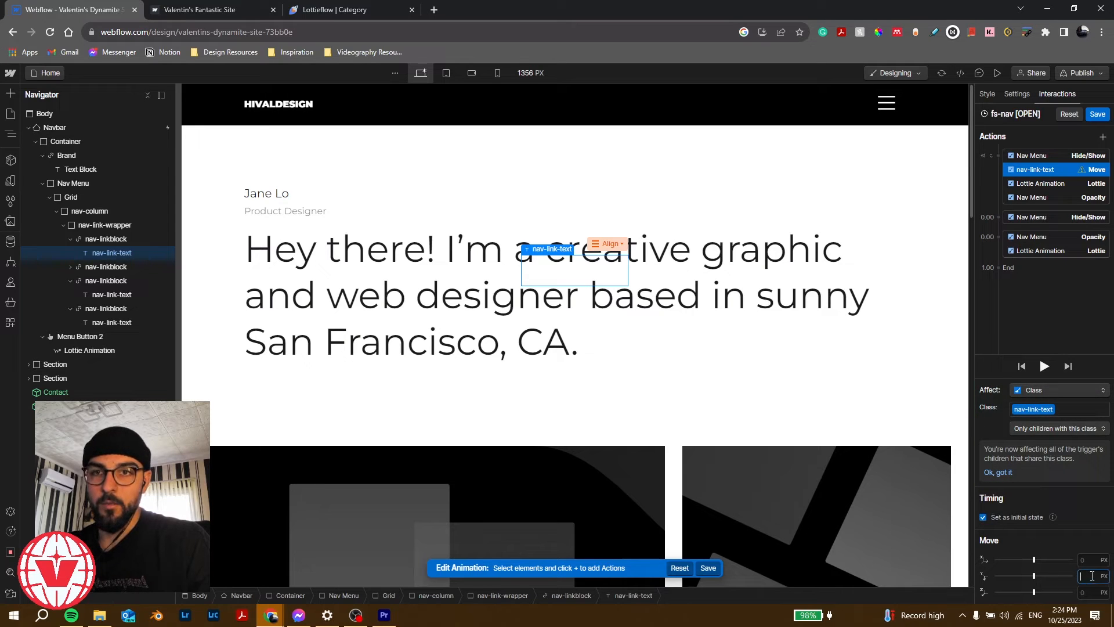
{"action": "key", "text": "Return"}
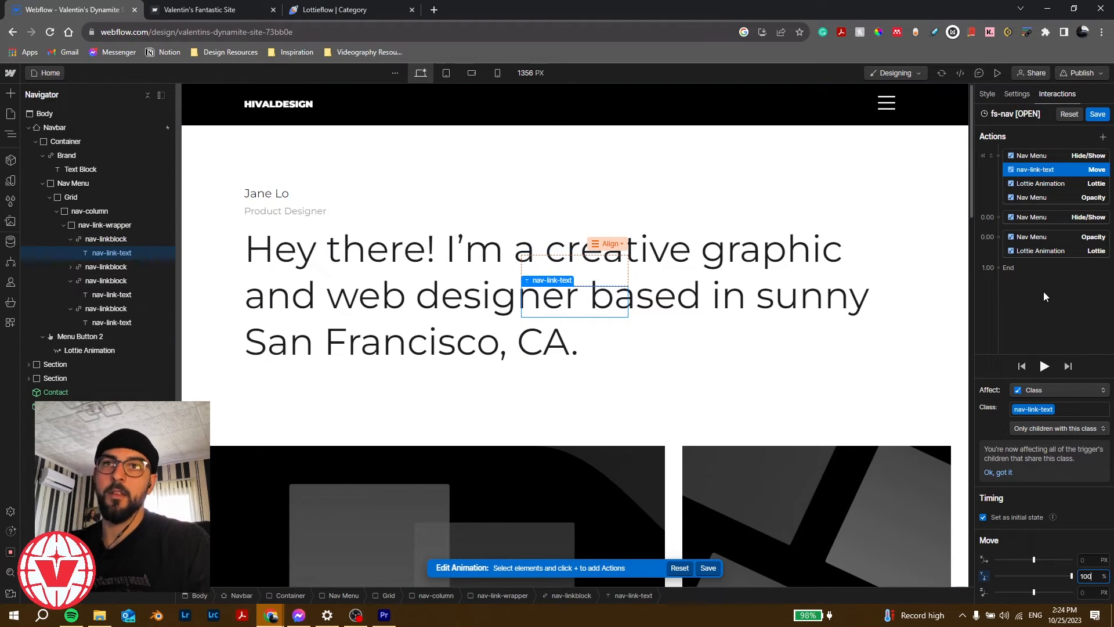
{"action": "left_click", "coordinate": [997, 234]}
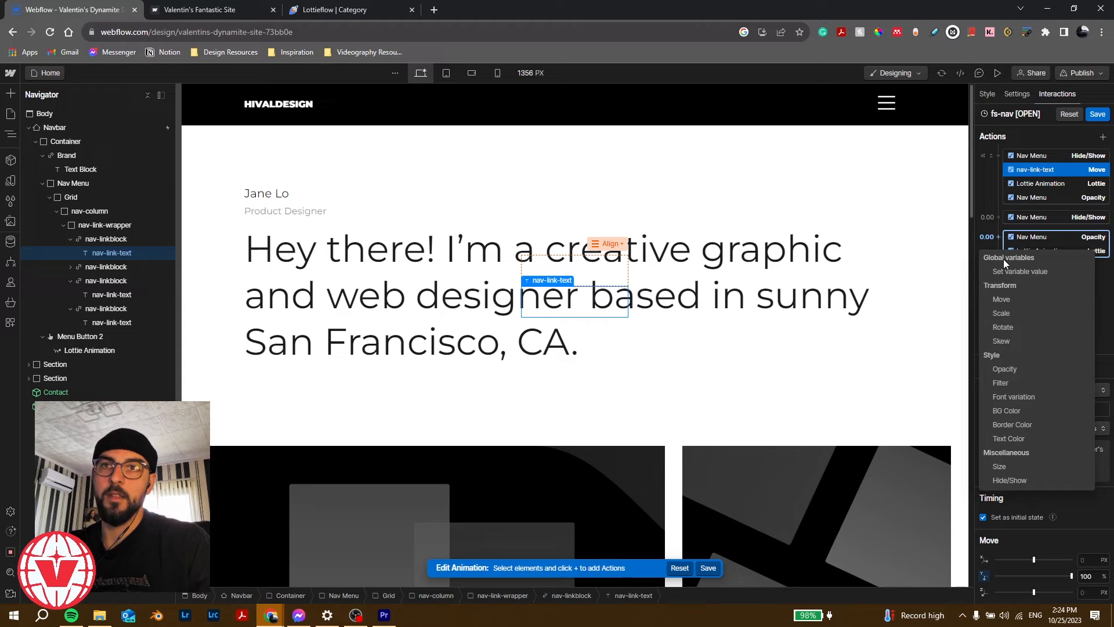
Step: Make the new nav-link action a Move that ends at Y 0%
{"action": "left_click", "coordinate": [1009, 300]}
{"action": "left_click", "coordinate": [1086, 576]}
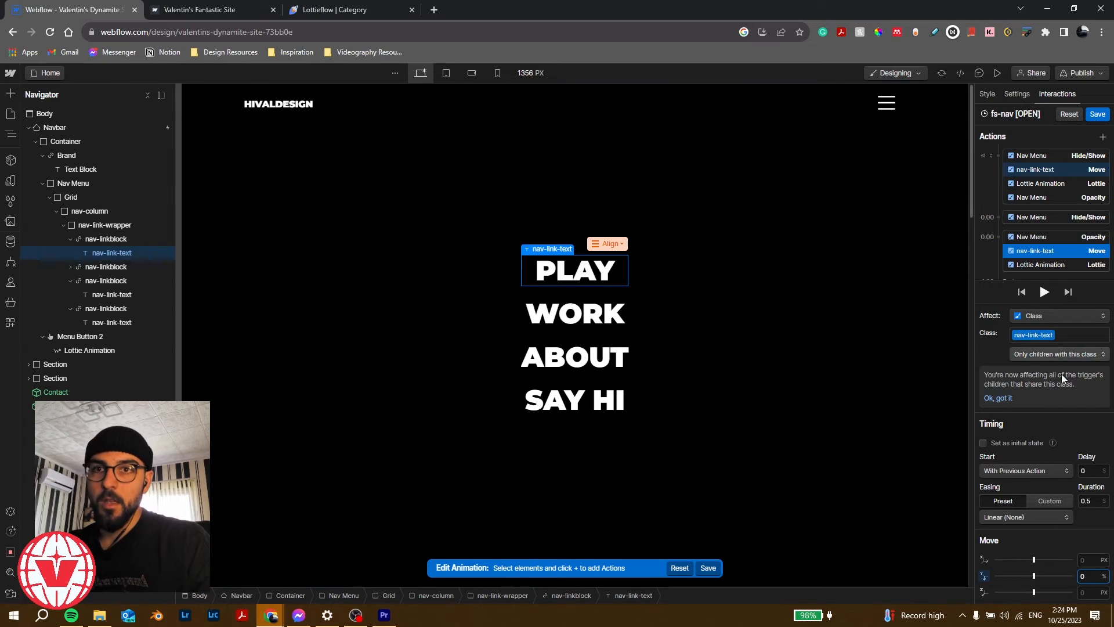
{"action": "scroll", "coordinate": [1040, 281], "scroll_direction": "down", "scroll_amount": 1}
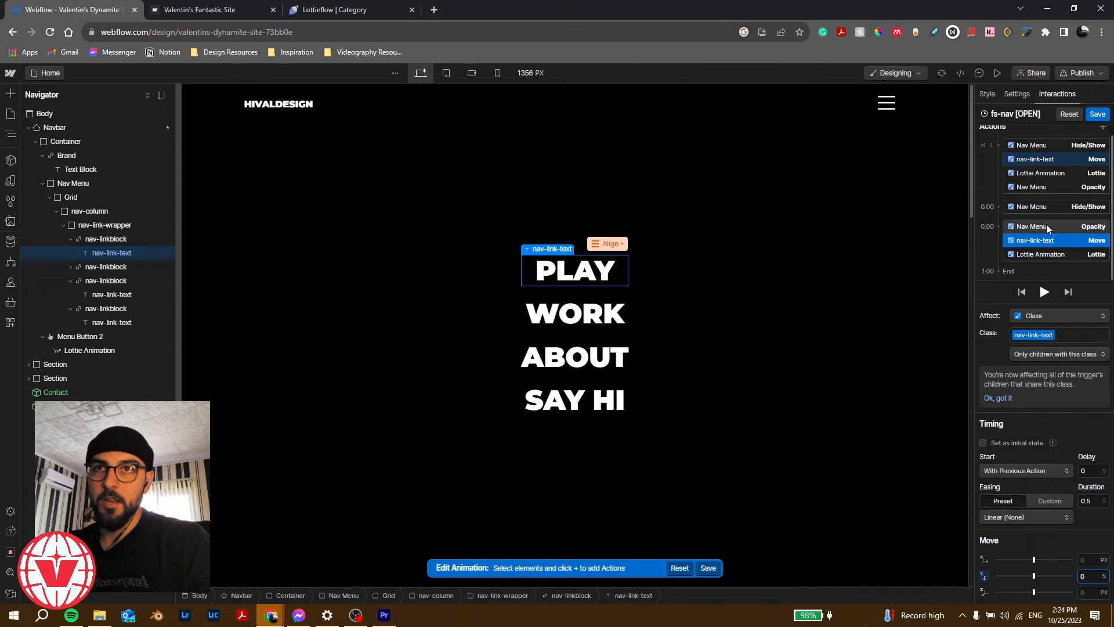
{"action": "left_click", "coordinate": [1047, 226]}
{"action": "left_click", "coordinate": [1050, 245]}
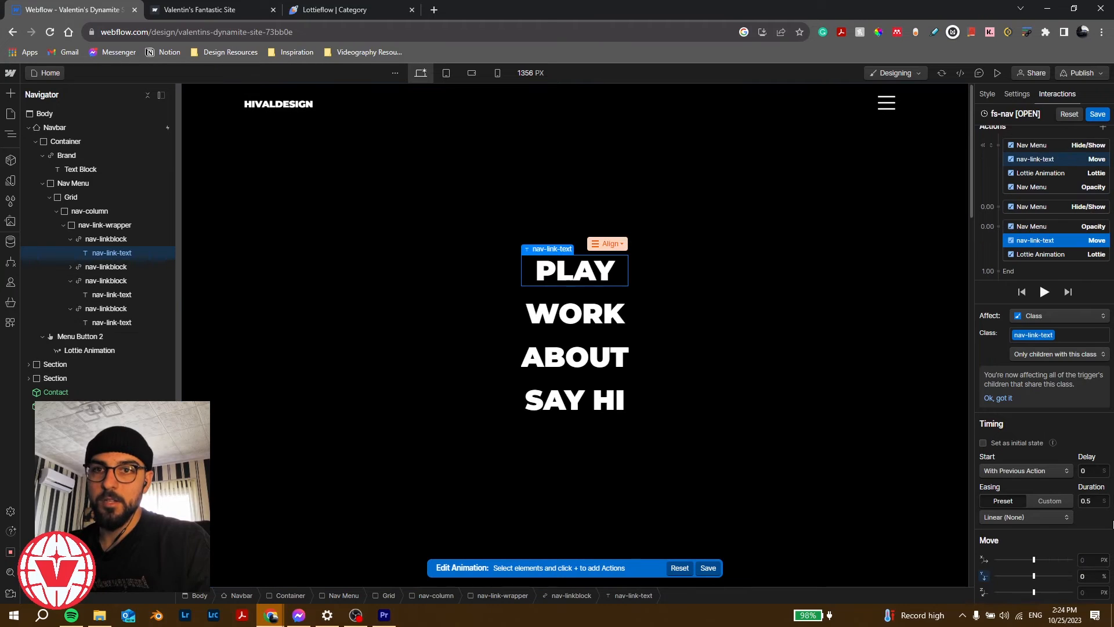
Step: Give the nav-link slide a 1 s duration, Out Expo easing and 0.2 s delay
{"action": "left_click", "coordinate": [1097, 501]}
{"action": "type", "text": "1"}
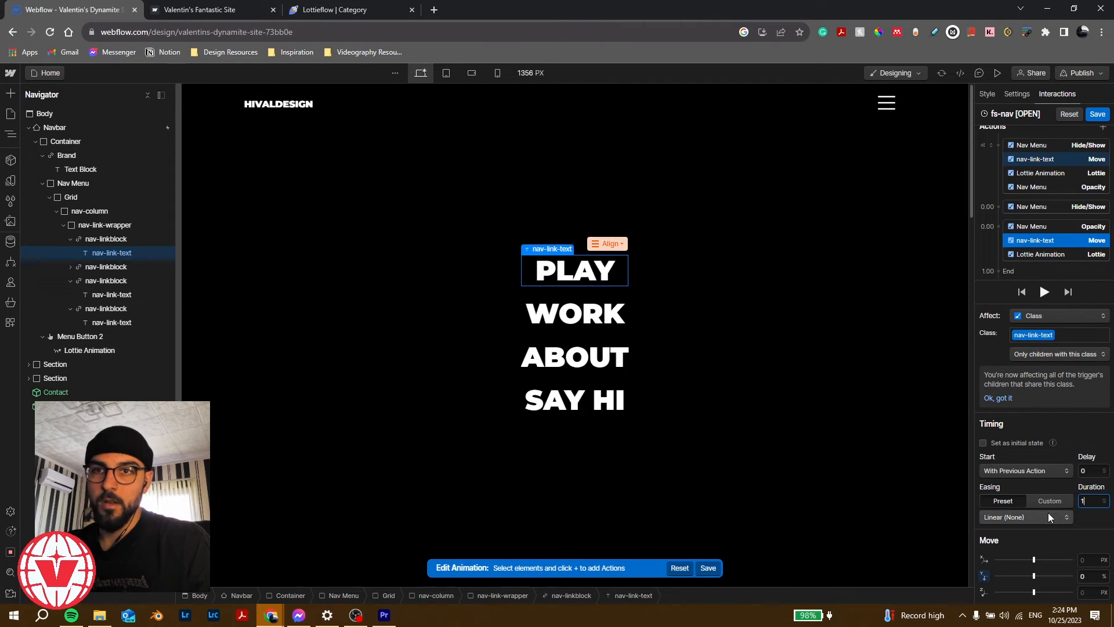
{"action": "left_click", "coordinate": [1046, 518]}
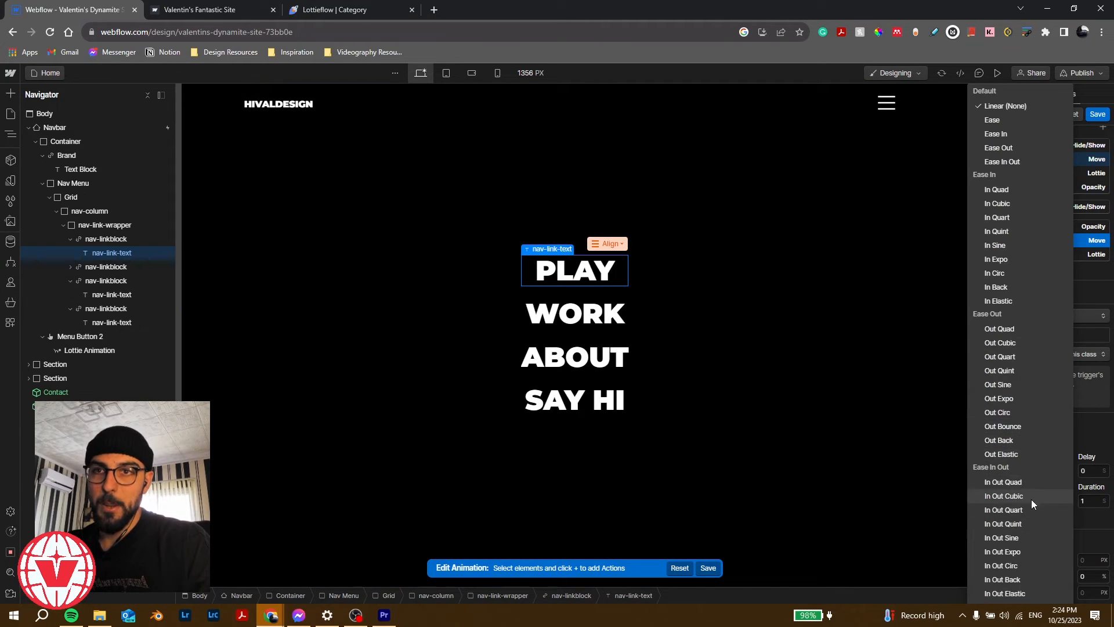
{"action": "left_click", "coordinate": [1026, 398]}
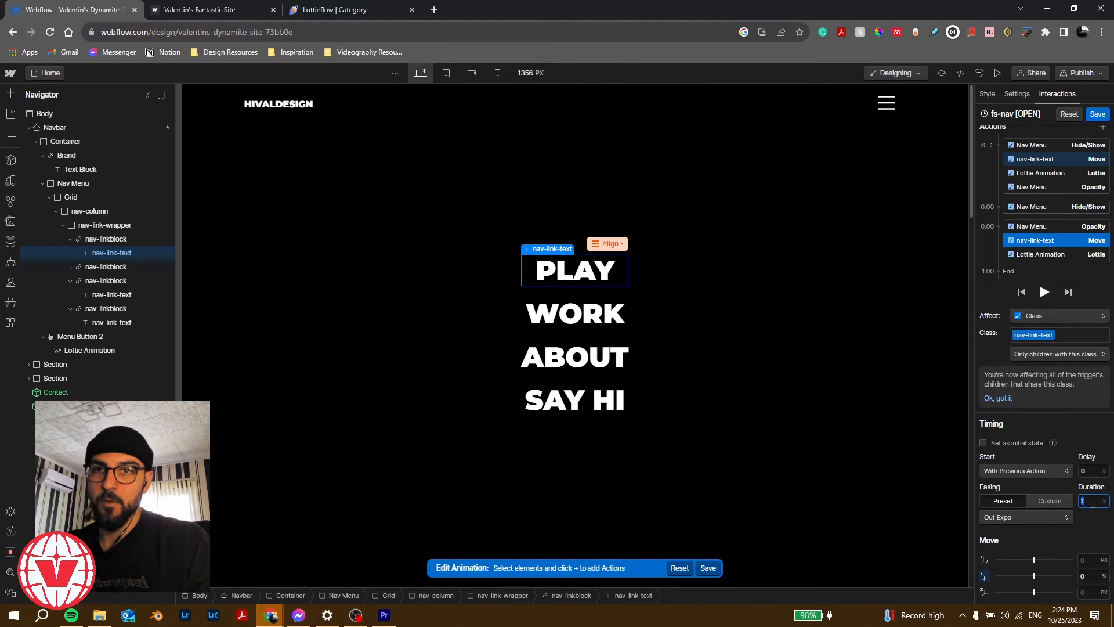
{"action": "left_click", "coordinate": [1092, 471]}
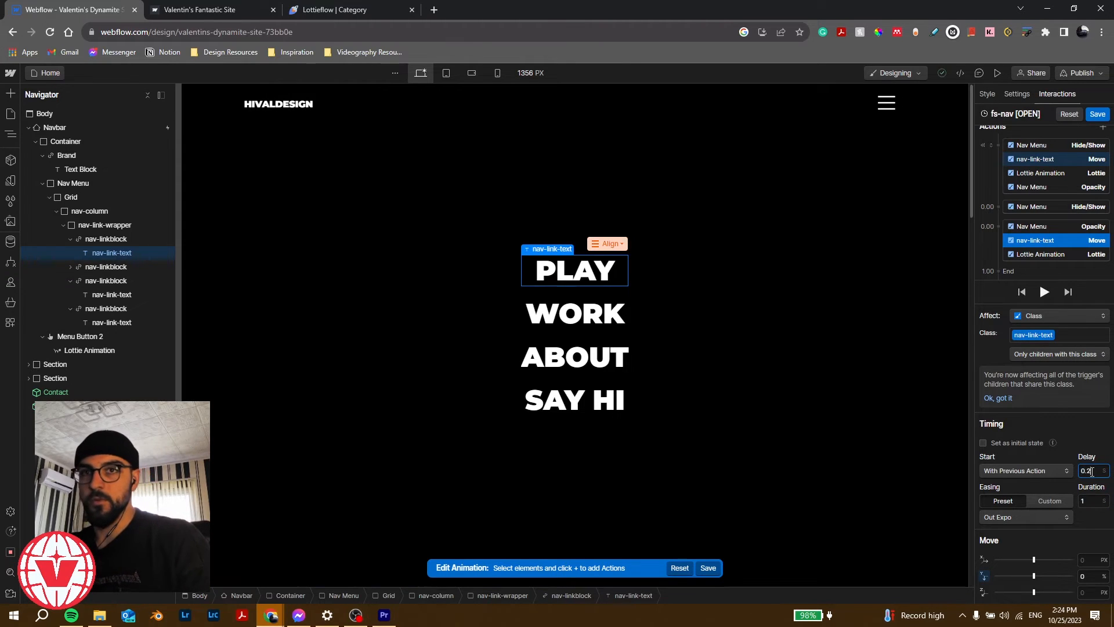
{"action": "type", "text": "0.2"}
{"action": "key", "text": "Return"}
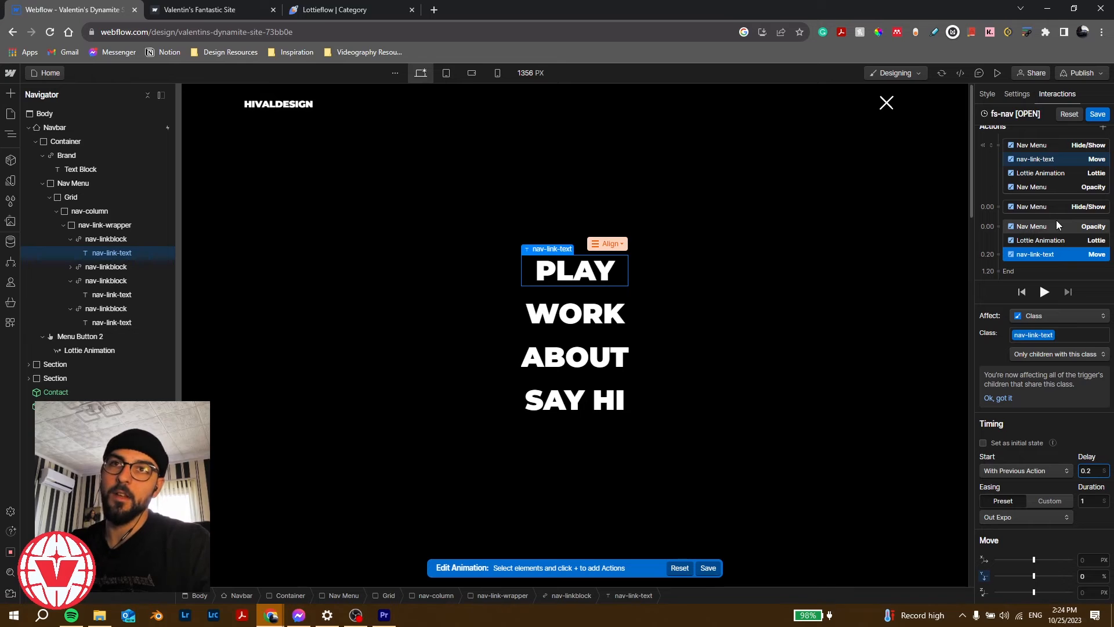
Step: Play back and save fs-nav [OPEN], then test the hamburger menu in preview
{"action": "left_click", "coordinate": [1044, 294]}
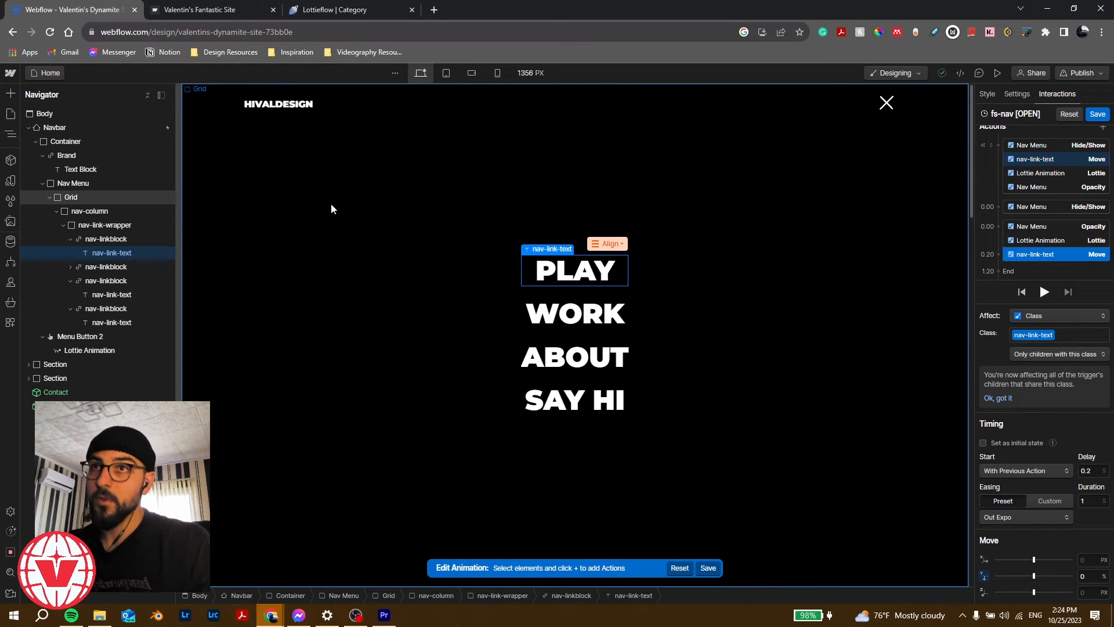
{"action": "left_click", "coordinate": [1098, 114]}
{"action": "left_click", "coordinate": [999, 75]}
{"action": "left_click", "coordinate": [869, 105]}
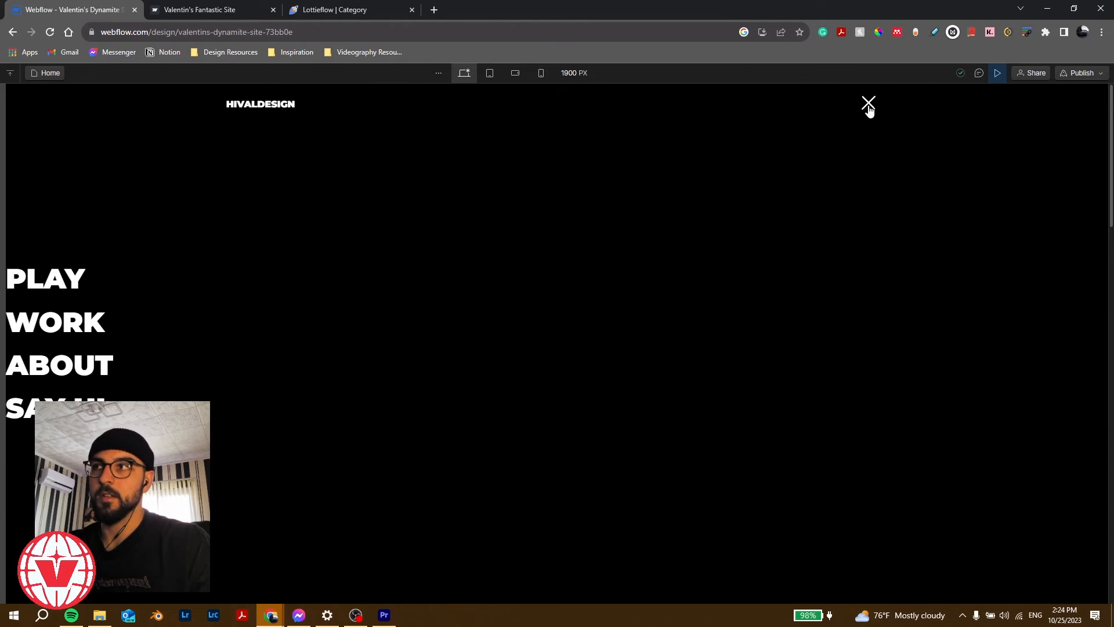
{"action": "left_click", "coordinate": [998, 74]}
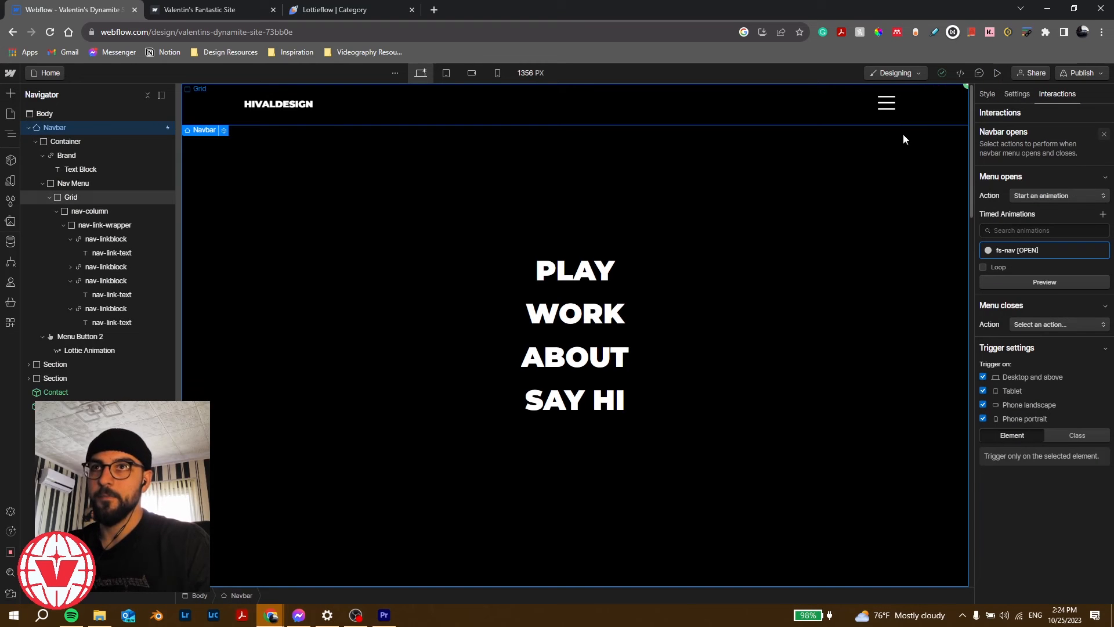
Step: Make Menu closes start a duplicate of the fs-nav [OPEN] animation
{"action": "left_click", "coordinate": [1054, 325]}
{"action": "left_click", "coordinate": [1054, 324]}
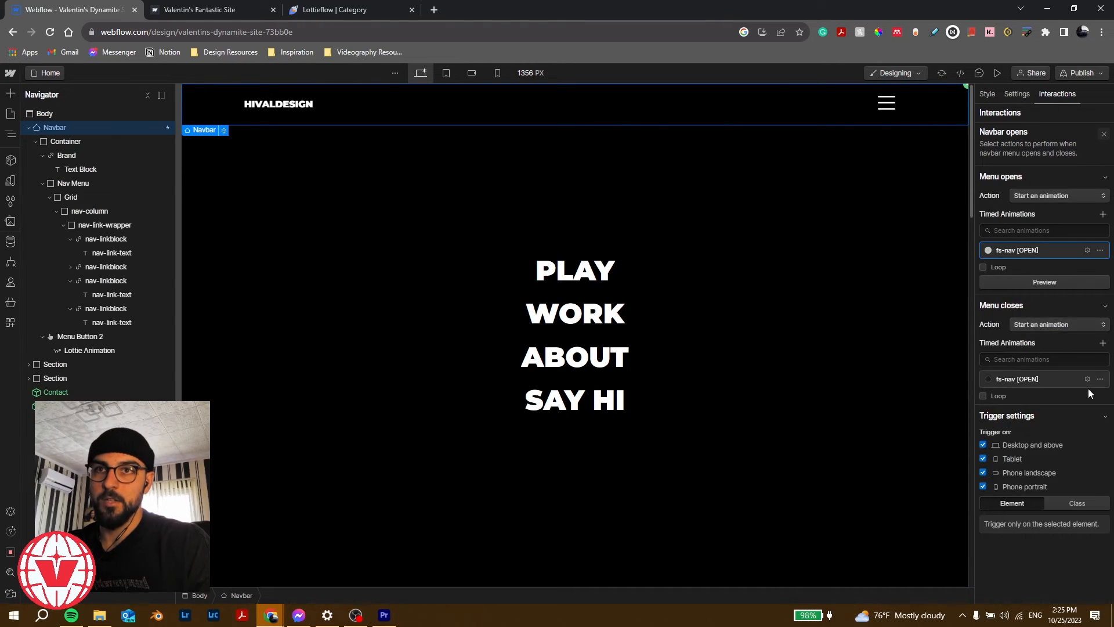
{"action": "left_click", "coordinate": [1101, 380]}
{"action": "left_click", "coordinate": [1083, 424]}
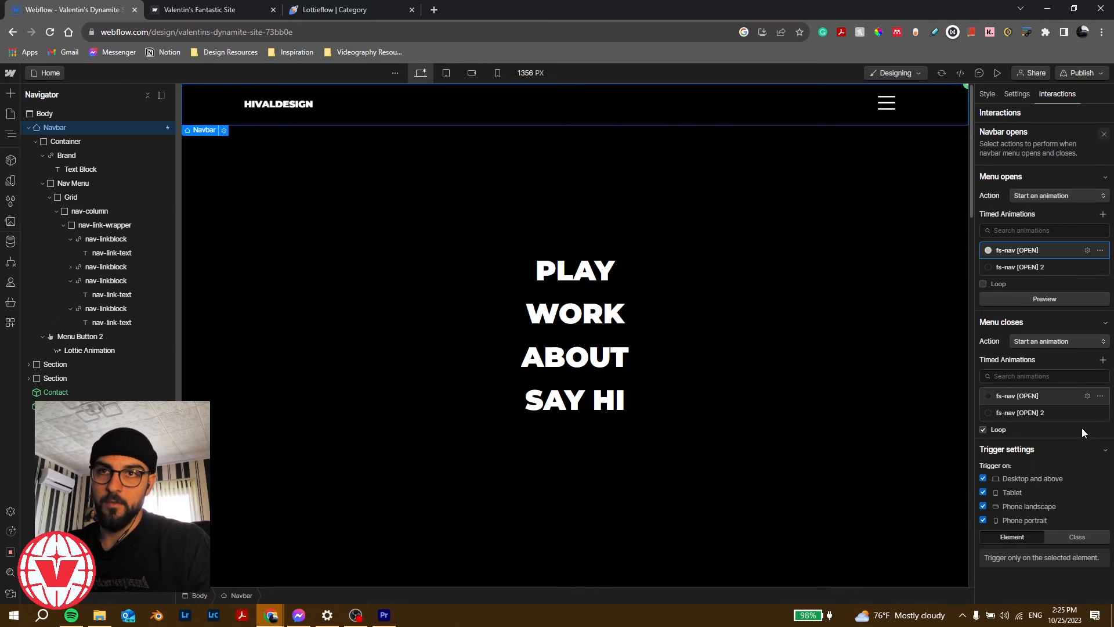
{"action": "left_click", "coordinate": [1026, 413]}
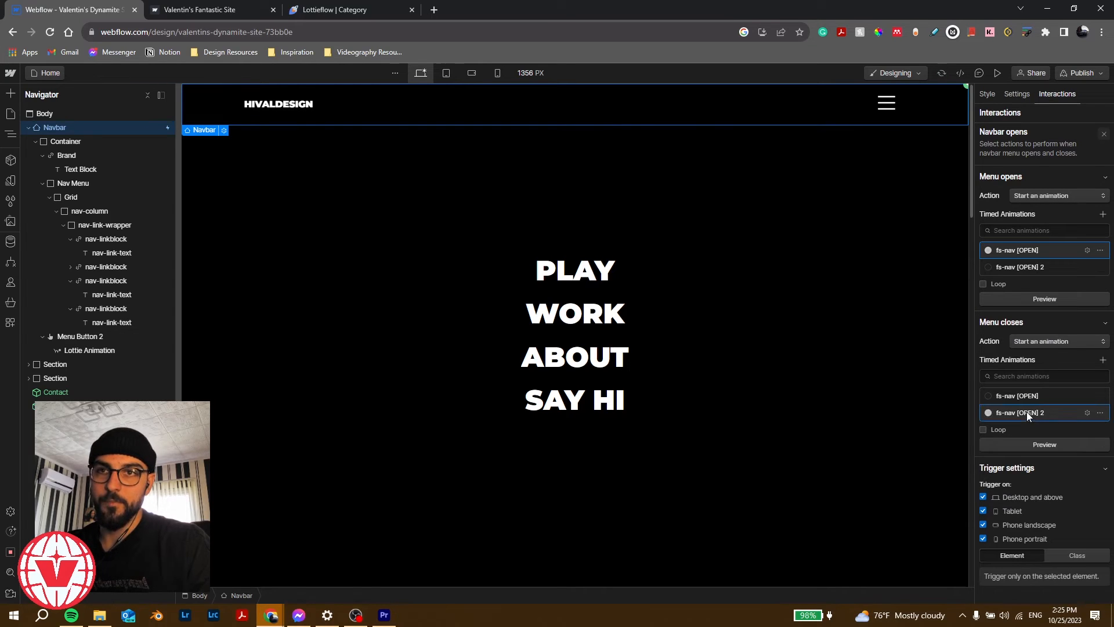
Step: Rename the duplicated animation to fs-nav [CLOSE]
{"action": "left_click", "coordinate": [1100, 413]}
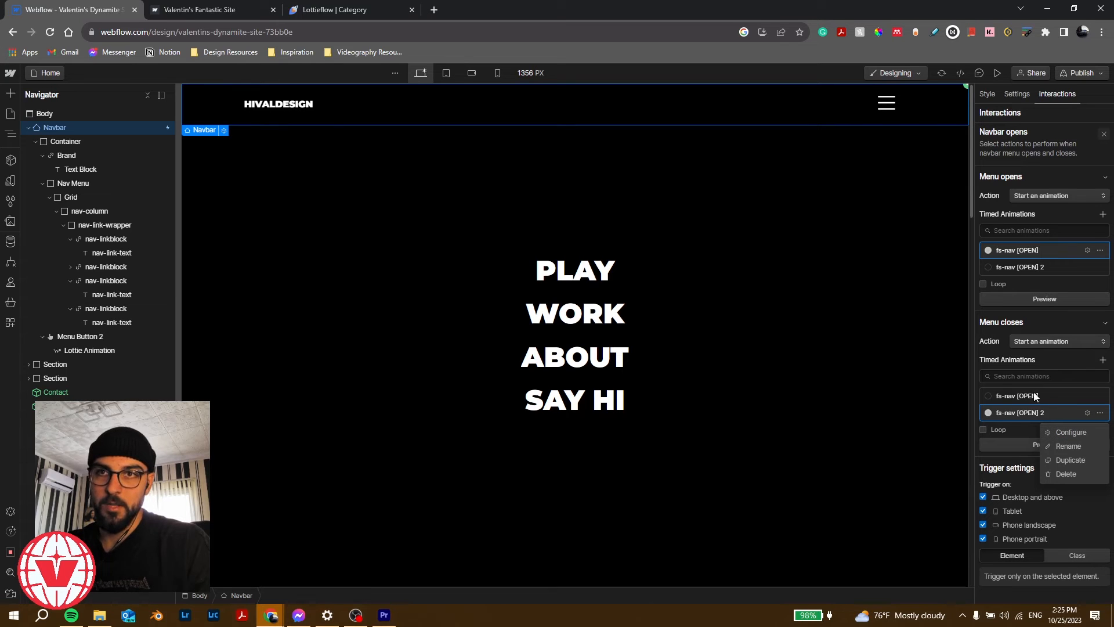
{"action": "left_click", "coordinate": [1079, 444]}
{"action": "left_click", "coordinate": [1055, 409]}
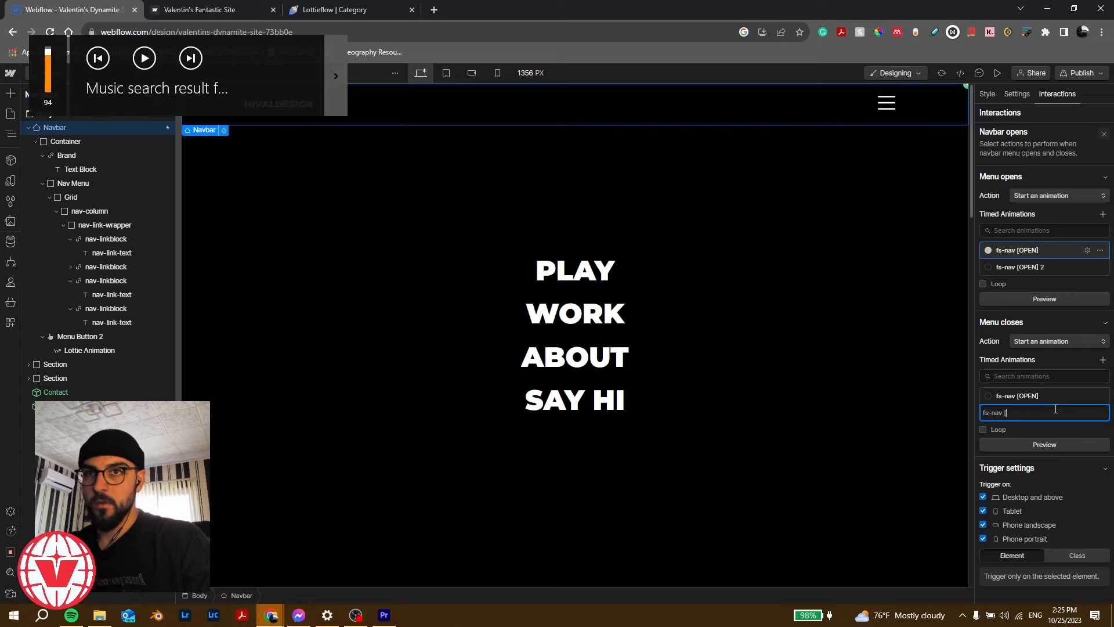
{"action": "type", "text": "CLOSE]"}
{"action": "key", "text": "Return"}
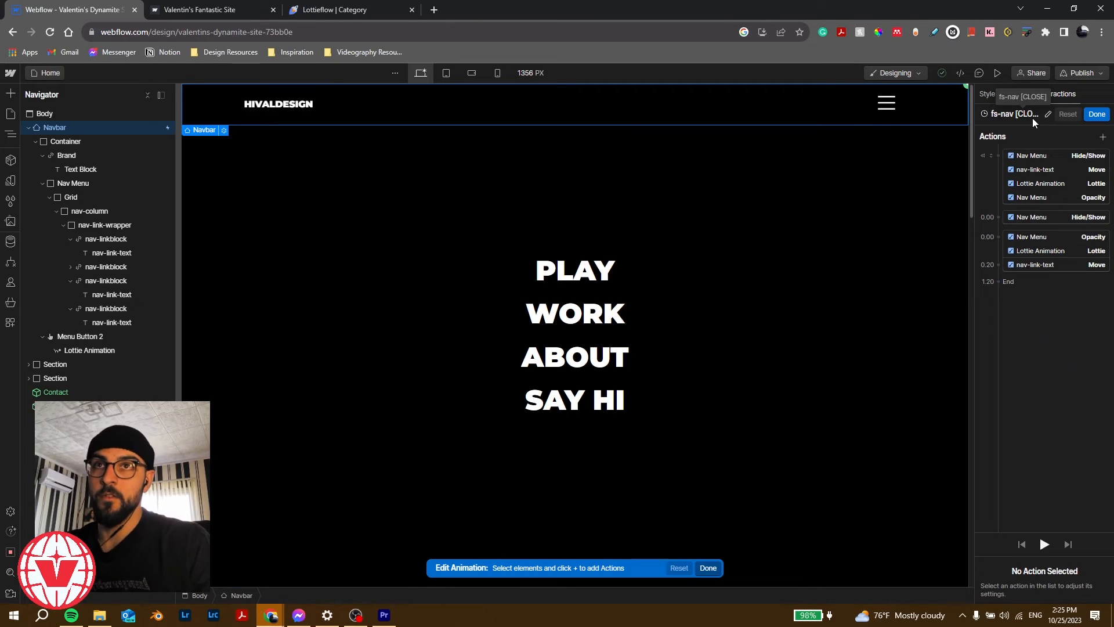
Step: Set the first Nav Menu action to display block and the second to none, moved to 1.20 s
{"action": "left_click", "coordinate": [1059, 154]}
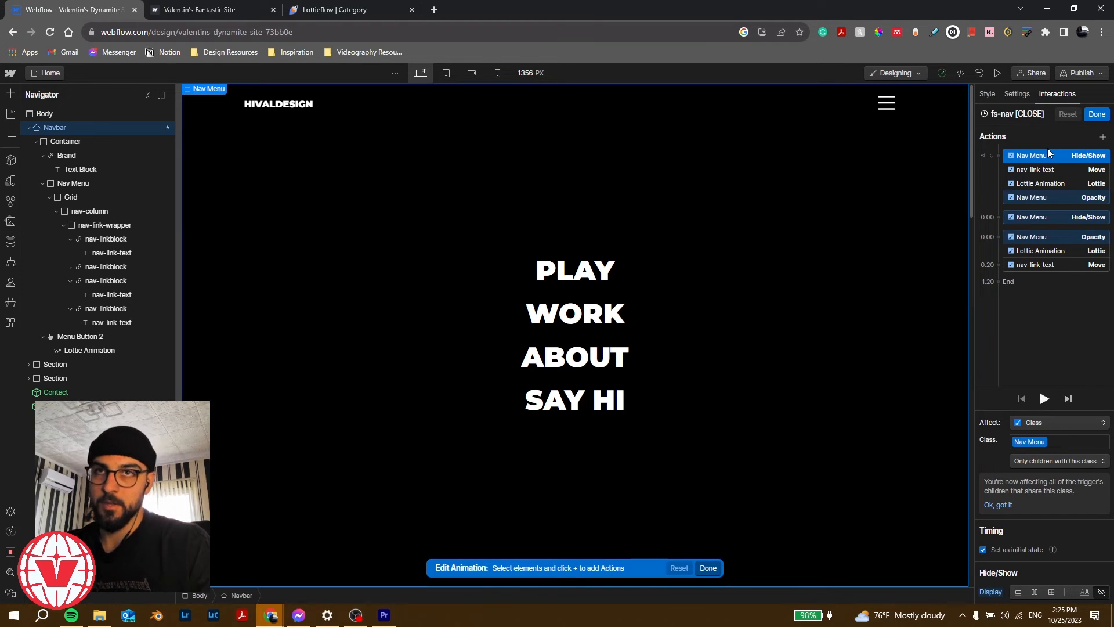
{"action": "left_click", "coordinate": [1035, 588]}
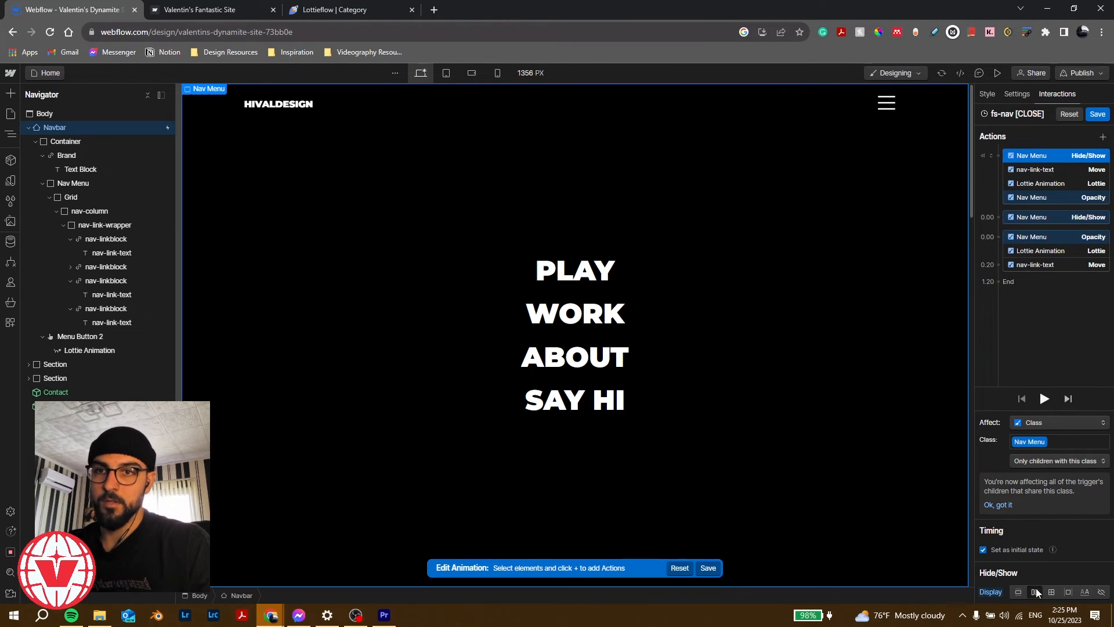
{"action": "left_click", "coordinate": [1044, 216]}
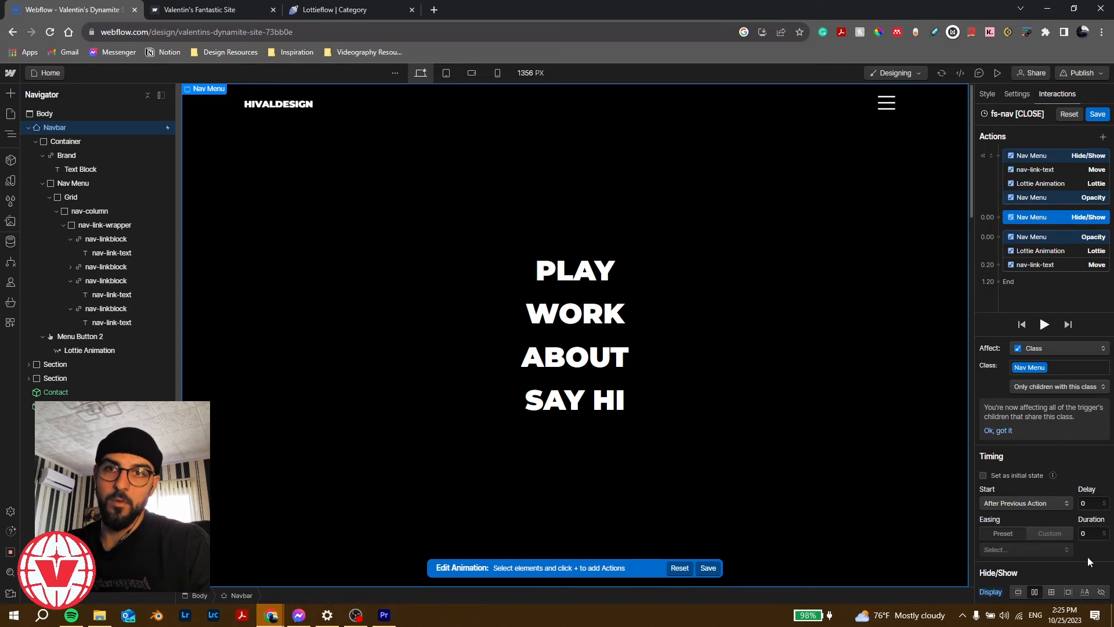
{"action": "left_click", "coordinate": [1102, 593]}
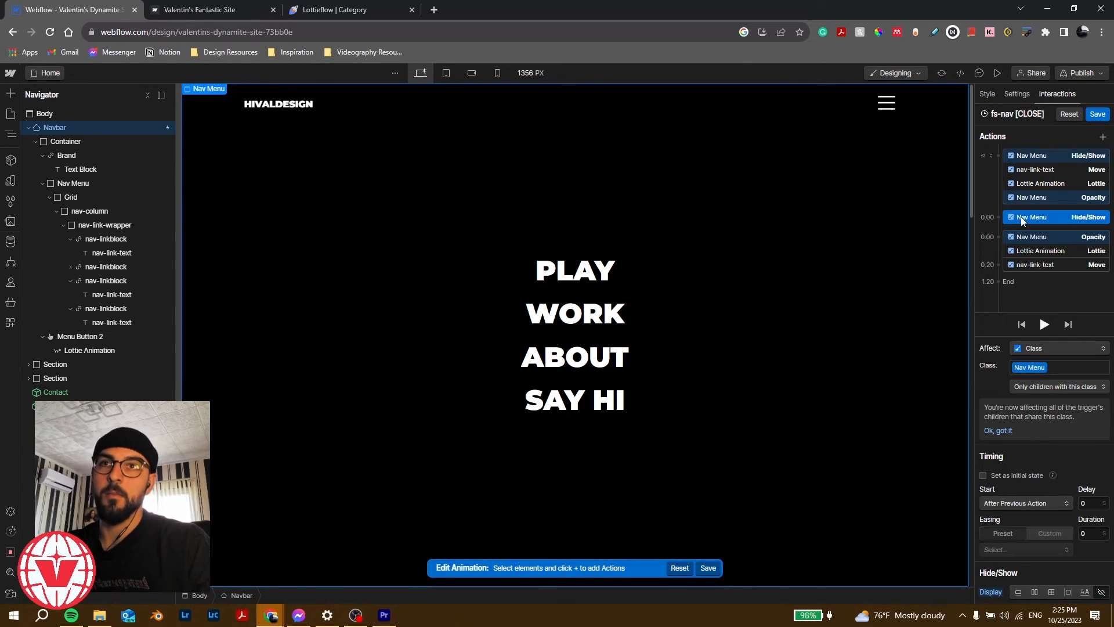
{"action": "mouse_move", "coordinate": [1021, 217]}
{"action": "left_mouse_down"}
{"action": "mouse_move", "coordinate": [1013, 287]}
{"action": "mouse_move", "coordinate": [1010, 277]}
{"action": "mouse_move", "coordinate": [1033, 272]}
{"action": "left_mouse_up"}
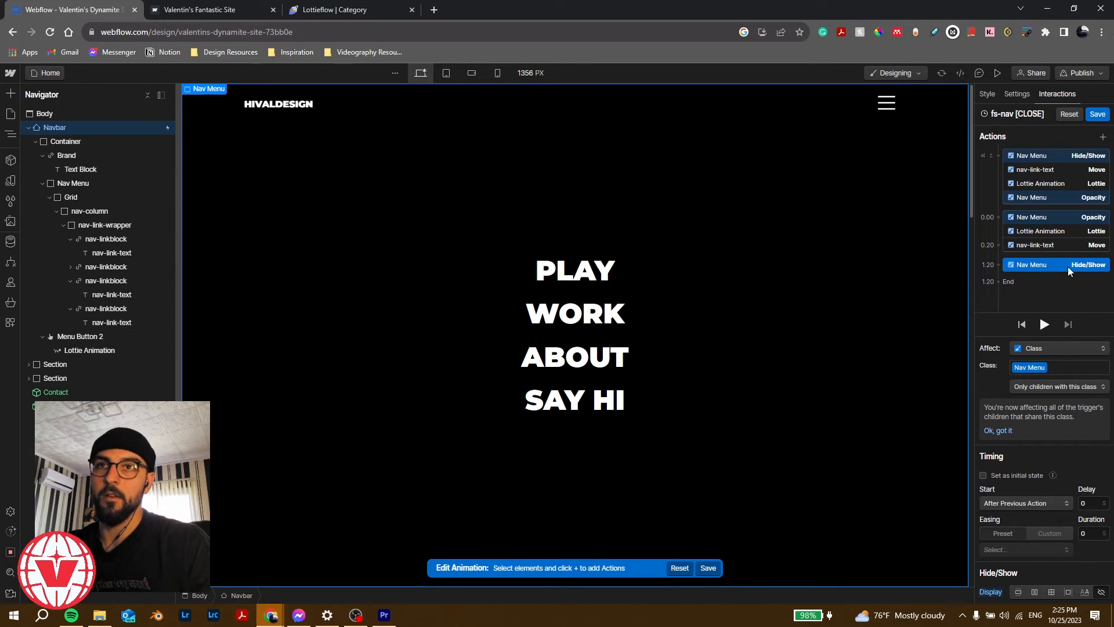
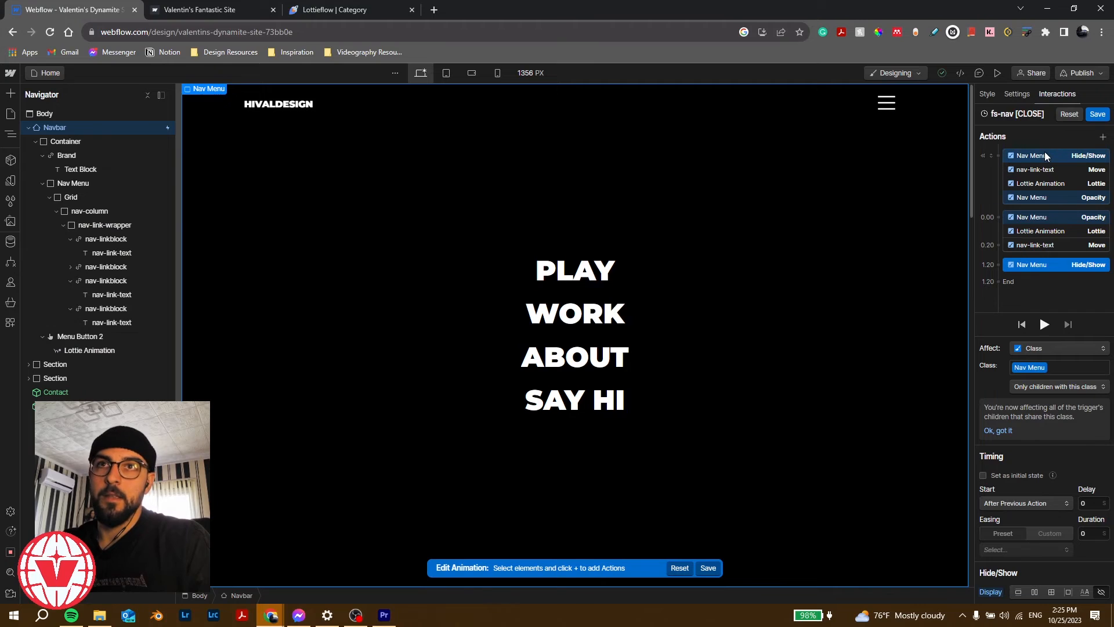
Step: Set the close animation's initial states: links Move Y 0%, Lottie at 36%, Nav Menu opacity 100
{"action": "left_click", "coordinate": [1058, 168]}
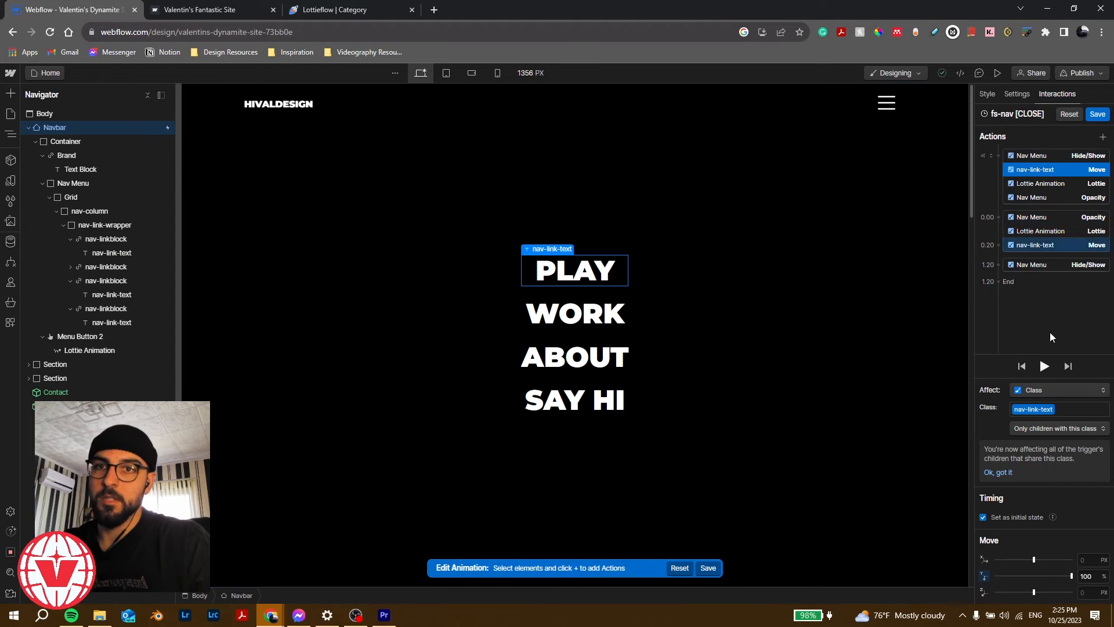
{"action": "left_click", "coordinate": [1089, 577]}
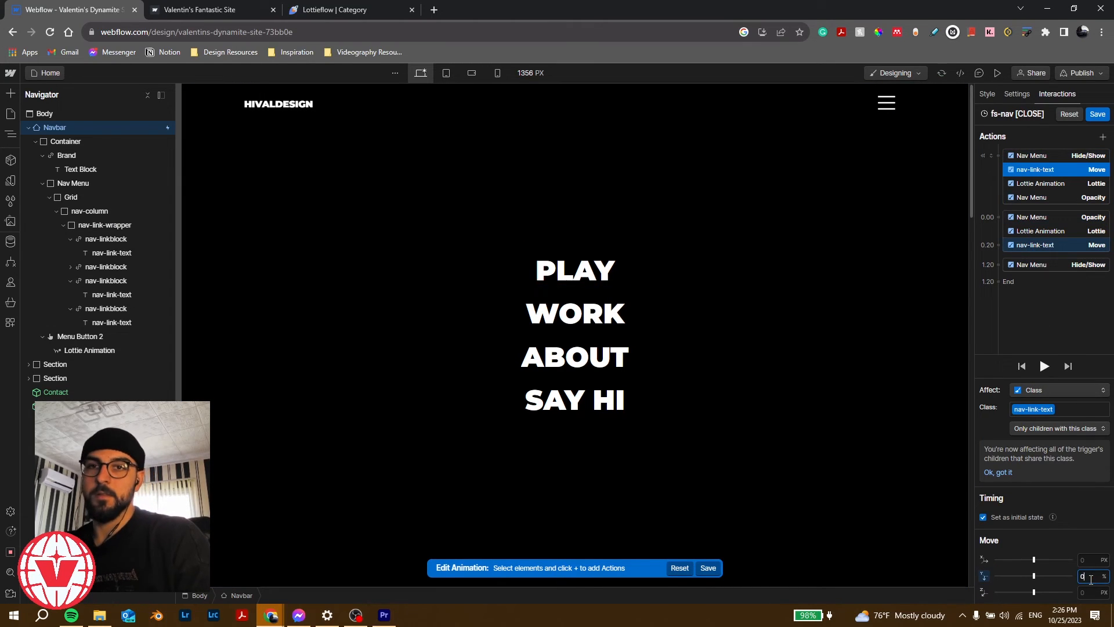
{"action": "left_click", "coordinate": [1079, 183]}
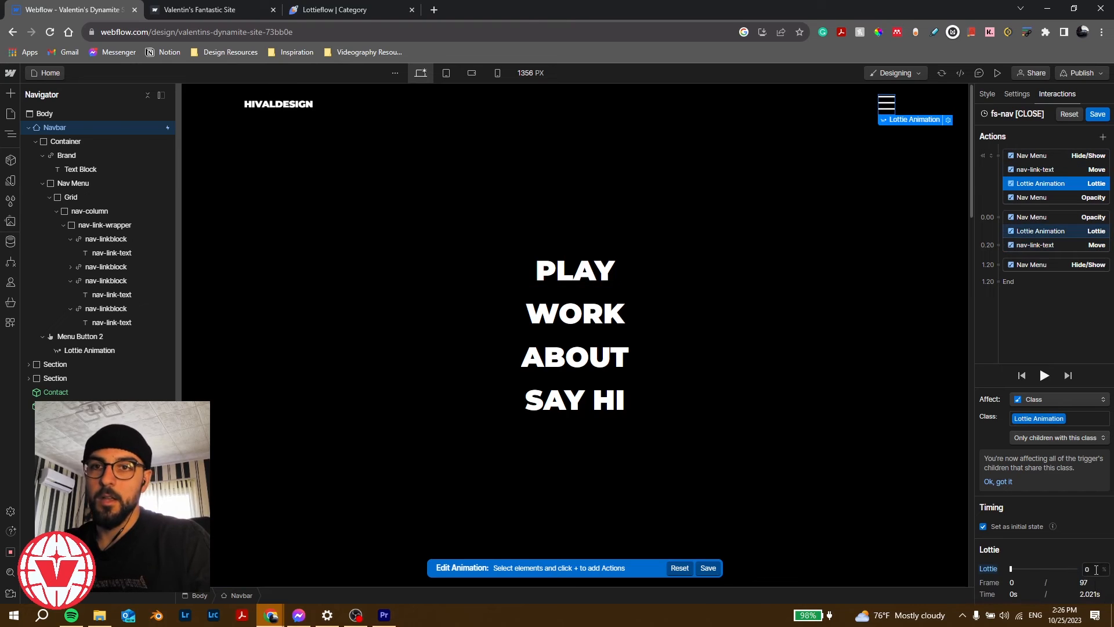
{"action": "left_click", "coordinate": [1093, 569]}
{"action": "type", "text": "36"}
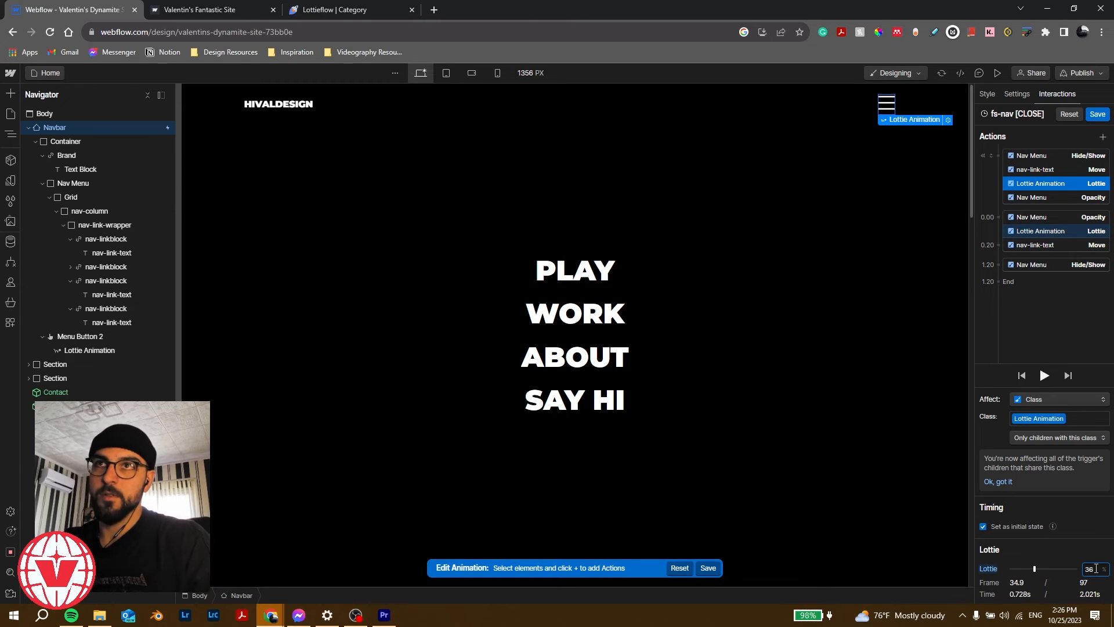
{"action": "key", "text": "Return"}
{"action": "left_click", "coordinate": [1080, 199]}
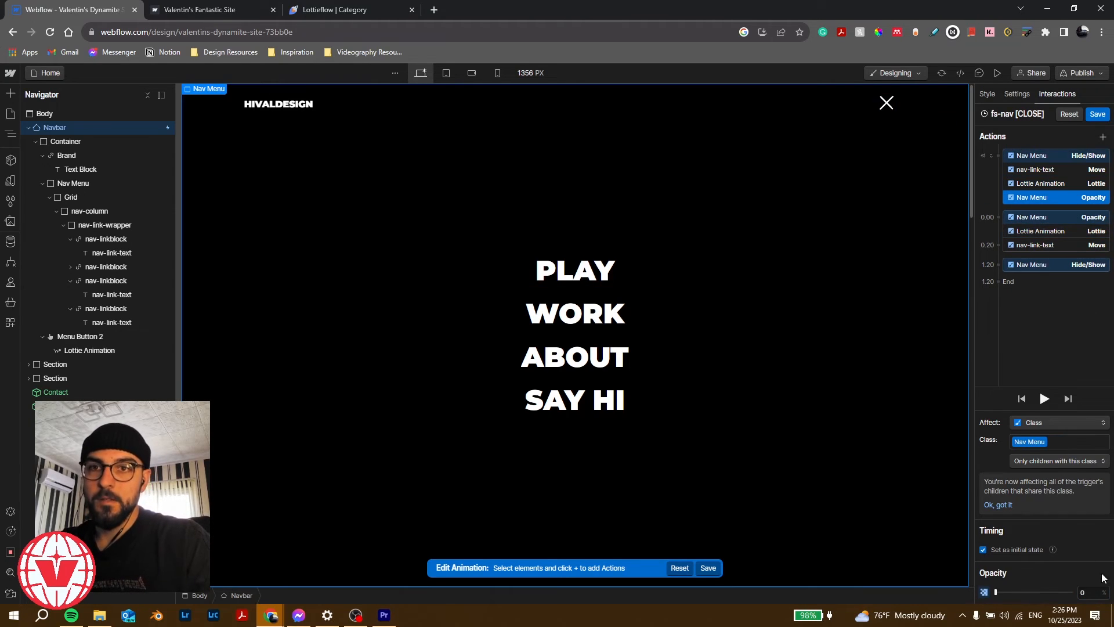
{"action": "left_click", "coordinate": [1089, 592]}
{"action": "type", "text": "100"}
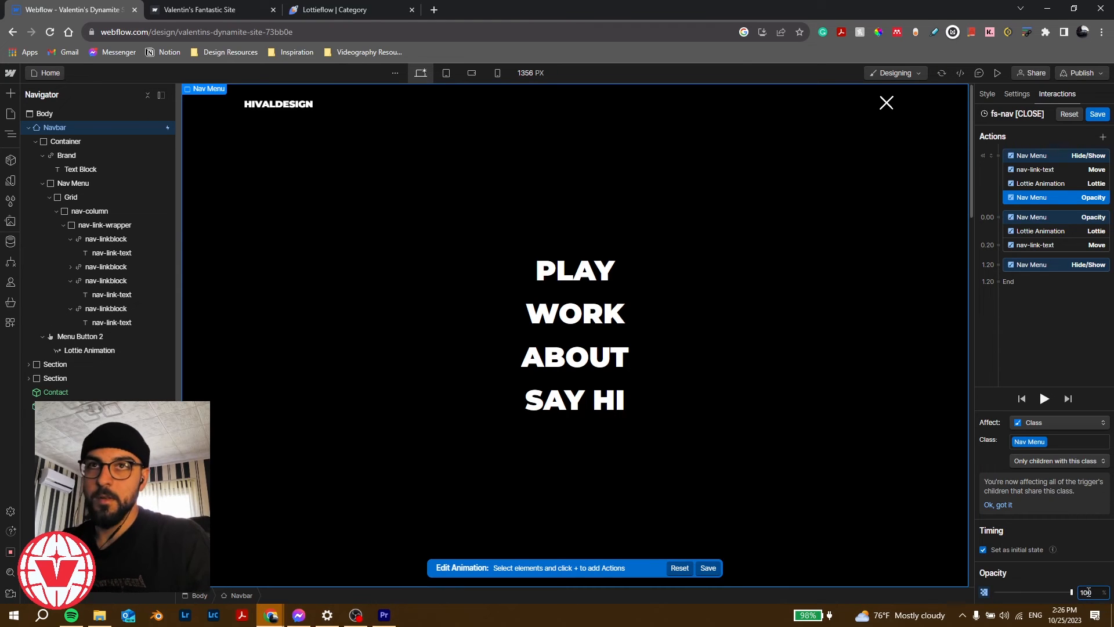
Step: Make the links slide down to Move Y 100% at 0.20 s, then close the interaction editor
{"action": "left_click", "coordinate": [1070, 216]}
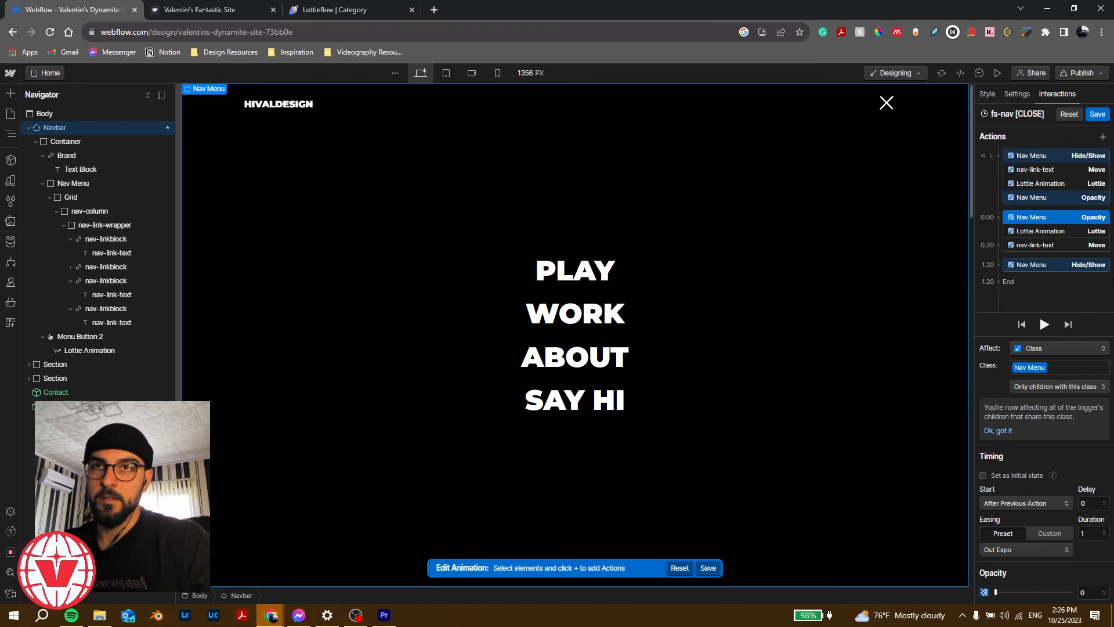
{"action": "left_click", "coordinate": [1042, 231]}
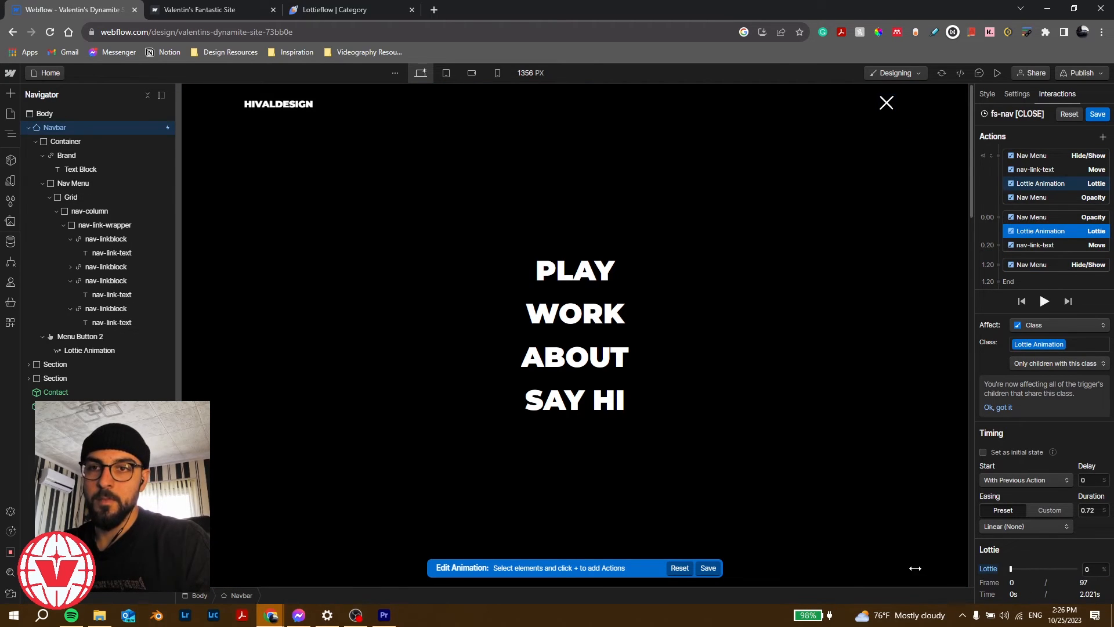
{"action": "left_click", "coordinate": [1081, 244]}
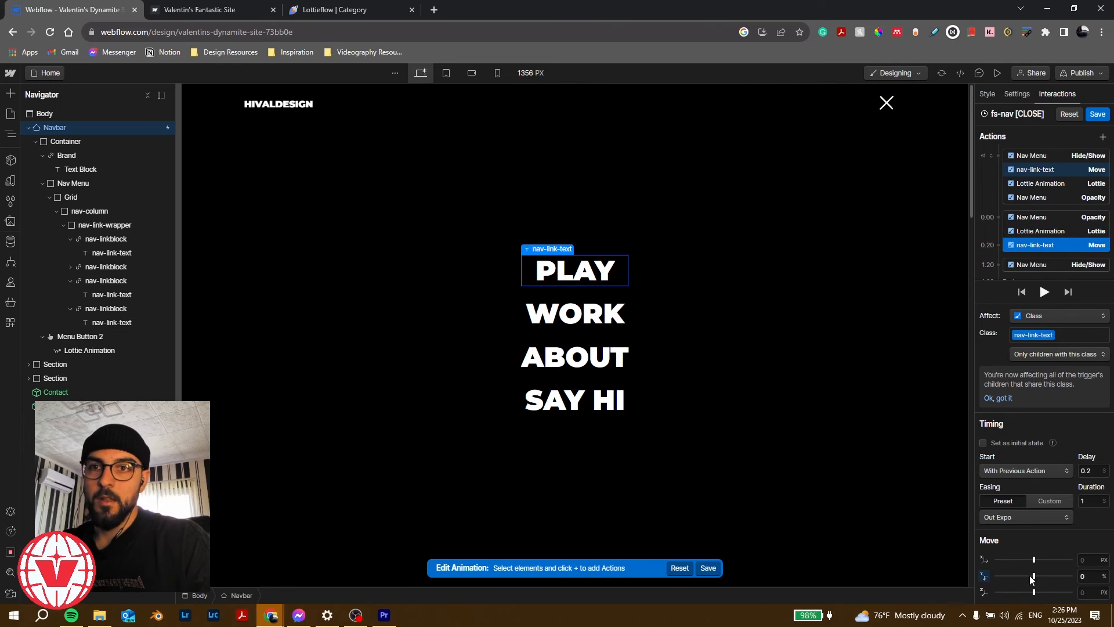
{"action": "left_click", "coordinate": [1092, 576]}
{"action": "type", "text": "1"}
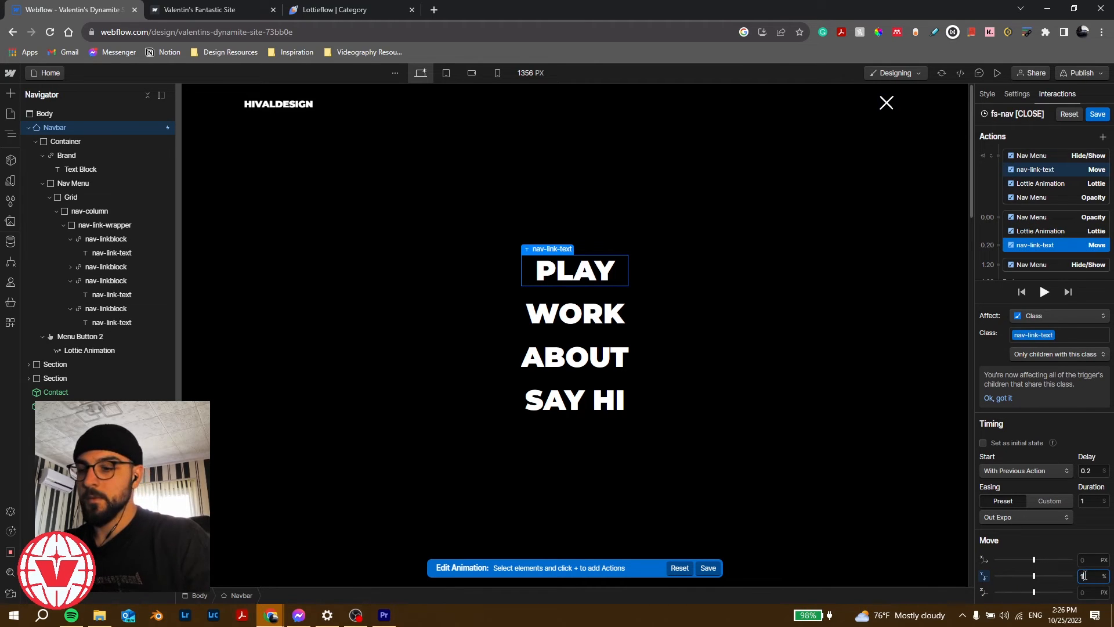
{"action": "type", "text": "00"}
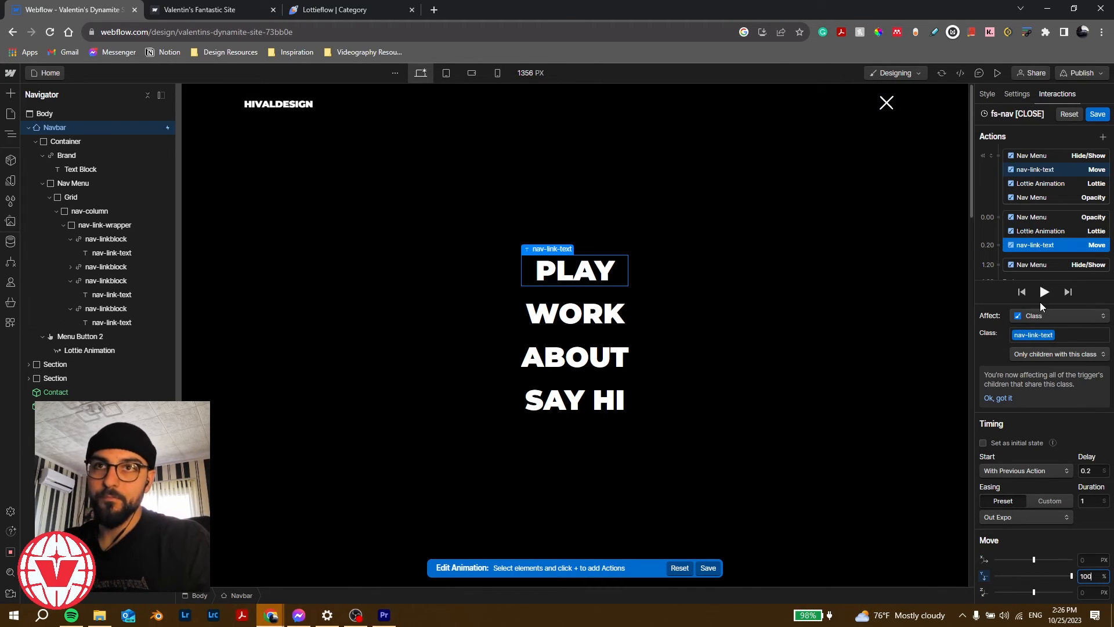
{"action": "left_click", "coordinate": [1097, 114]}
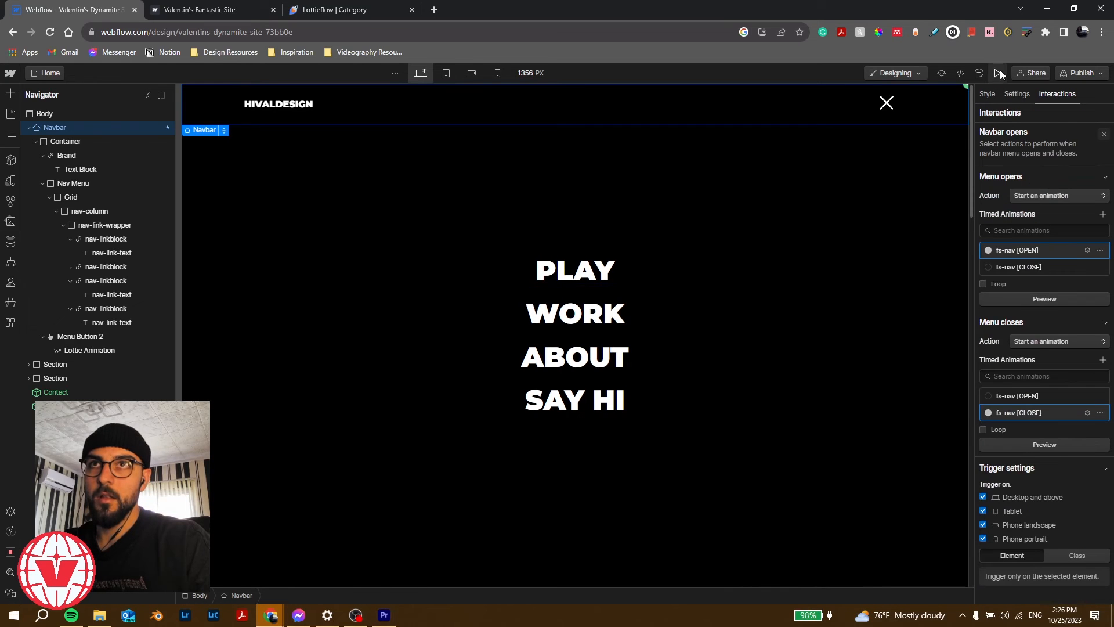
{"action": "left_click", "coordinate": [999, 73]}
{"action": "left_click", "coordinate": [870, 107]}
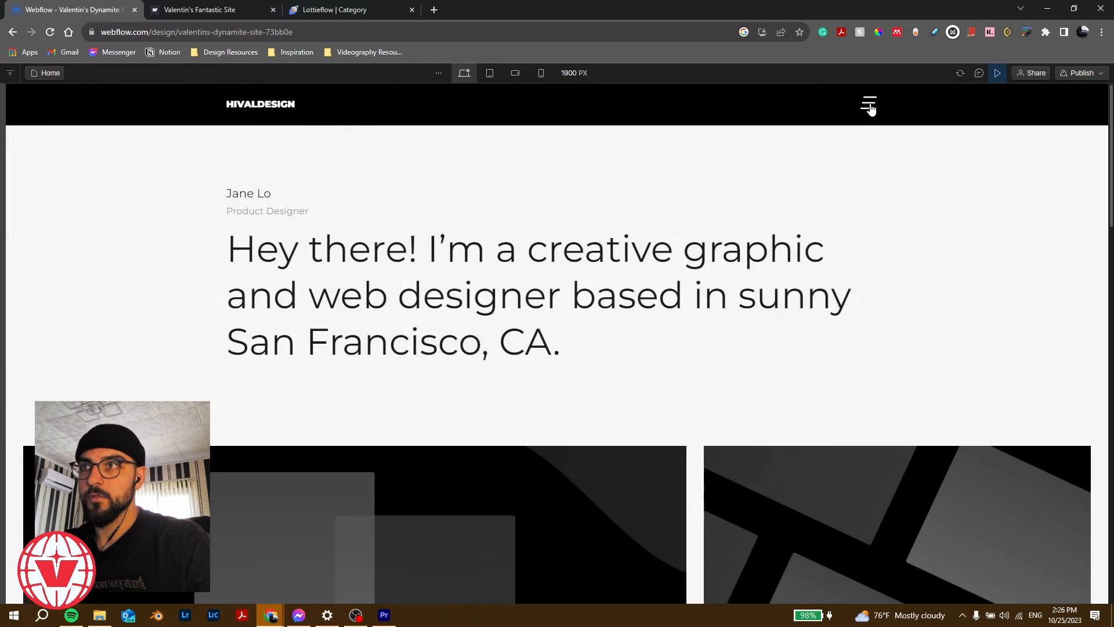
{"action": "left_click", "coordinate": [870, 107]}
{"action": "left_click", "coordinate": [869, 107]}
{"action": "left_click", "coordinate": [870, 107]}
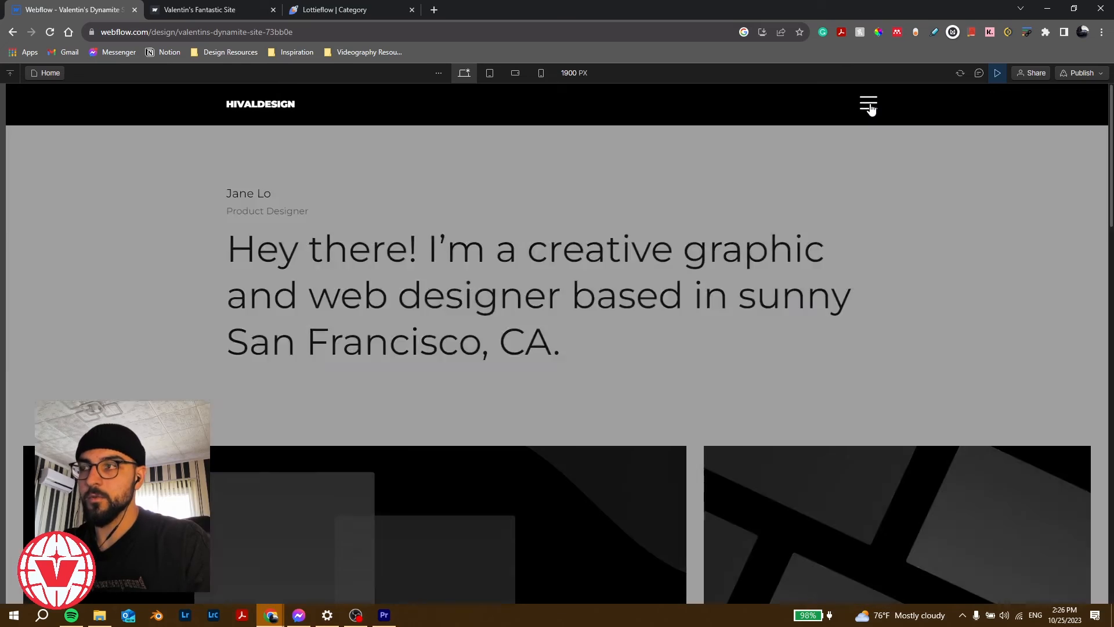
{"action": "left_click", "coordinate": [870, 107]}
{"action": "left_click", "coordinate": [870, 107]}
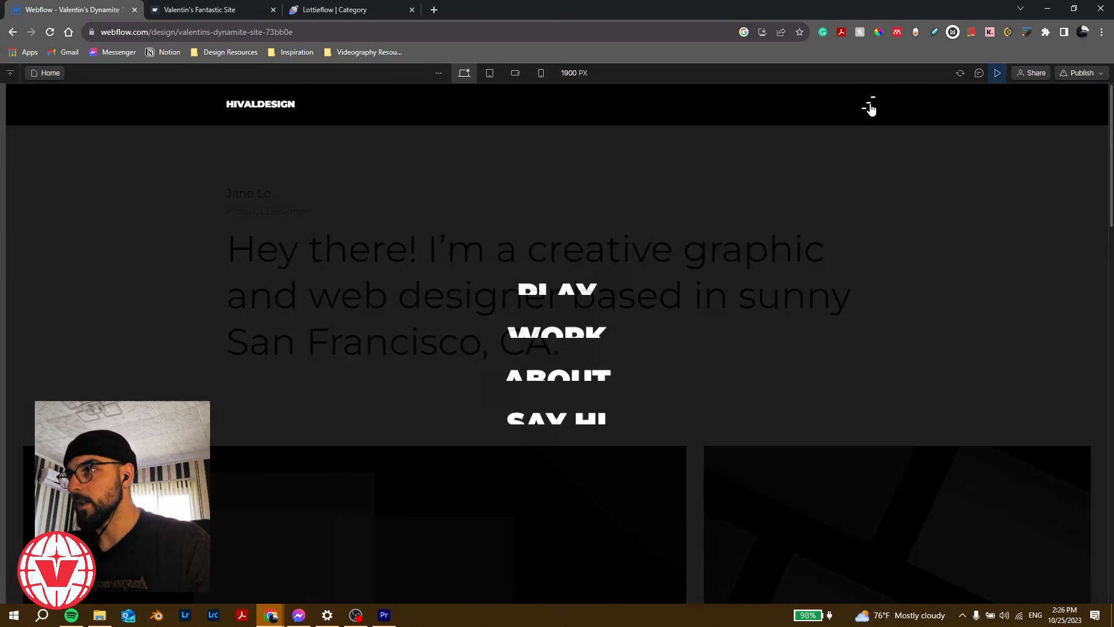
{"action": "left_click", "coordinate": [869, 107]}
{"action": "left_click", "coordinate": [870, 107]}
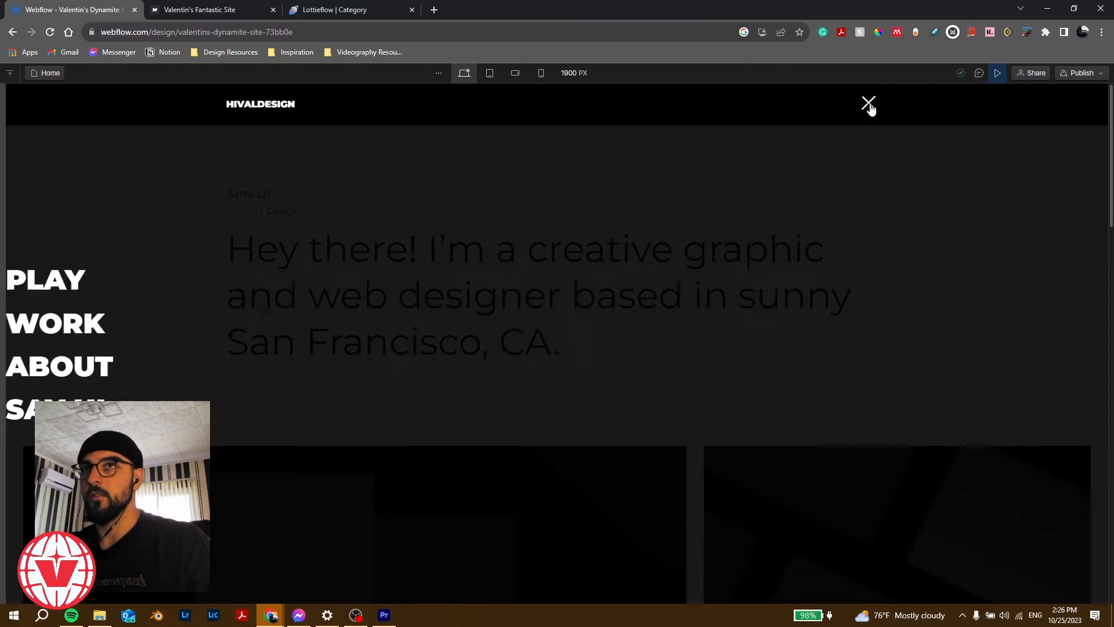
{"action": "left_click", "coordinate": [870, 107]}
{"action": "left_click", "coordinate": [870, 107]}
{"action": "left_click", "coordinate": [998, 72]}
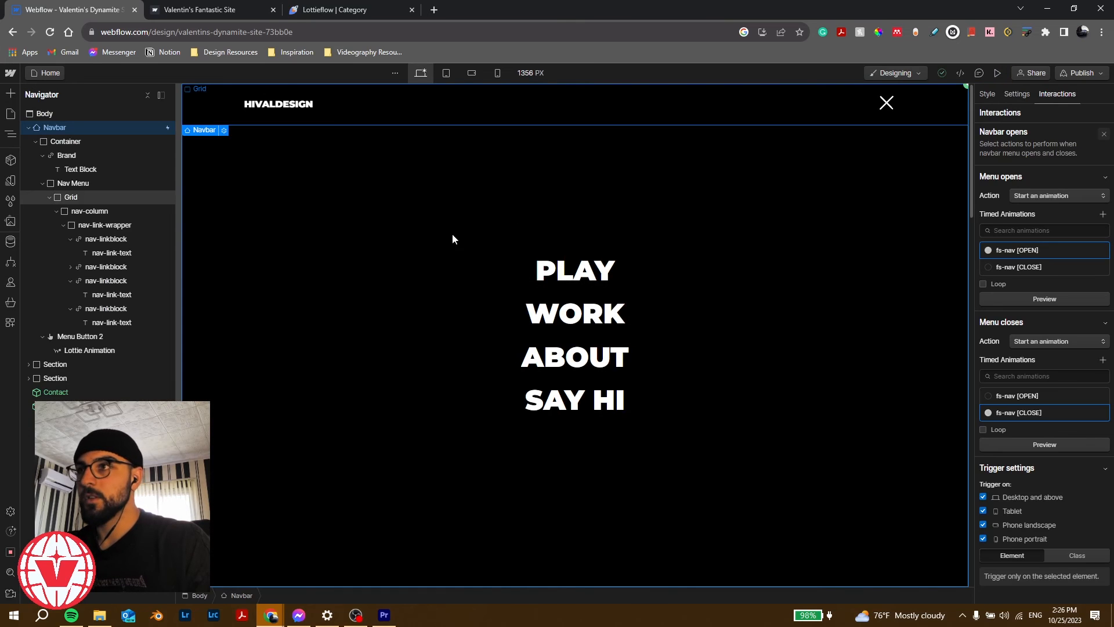
{"action": "left_click", "coordinate": [553, 222]}
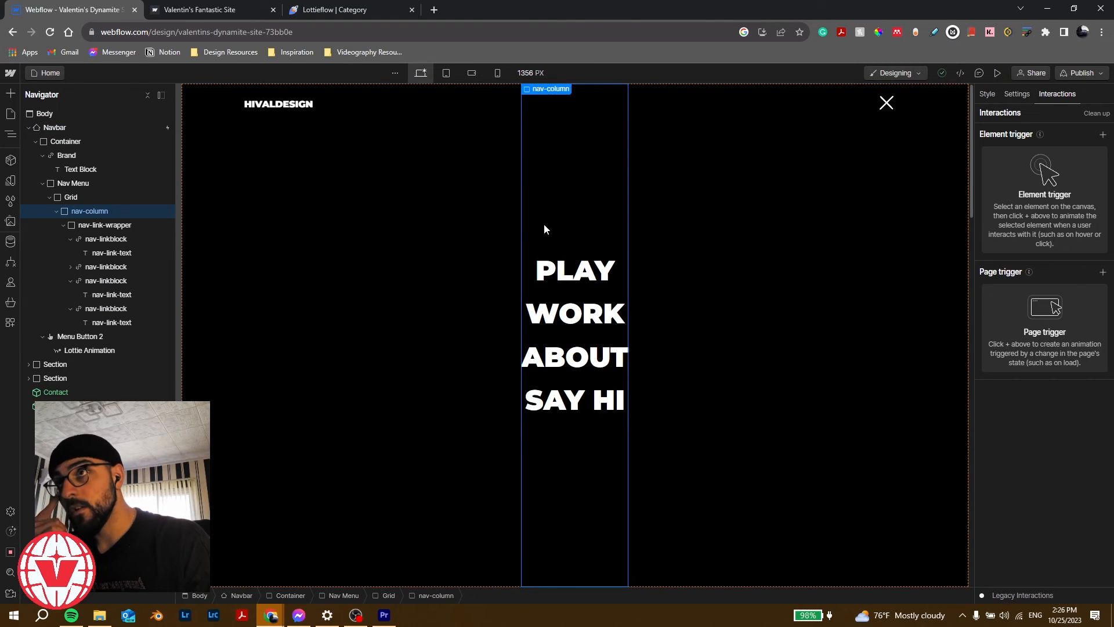
{"action": "left_click", "coordinate": [987, 96]}
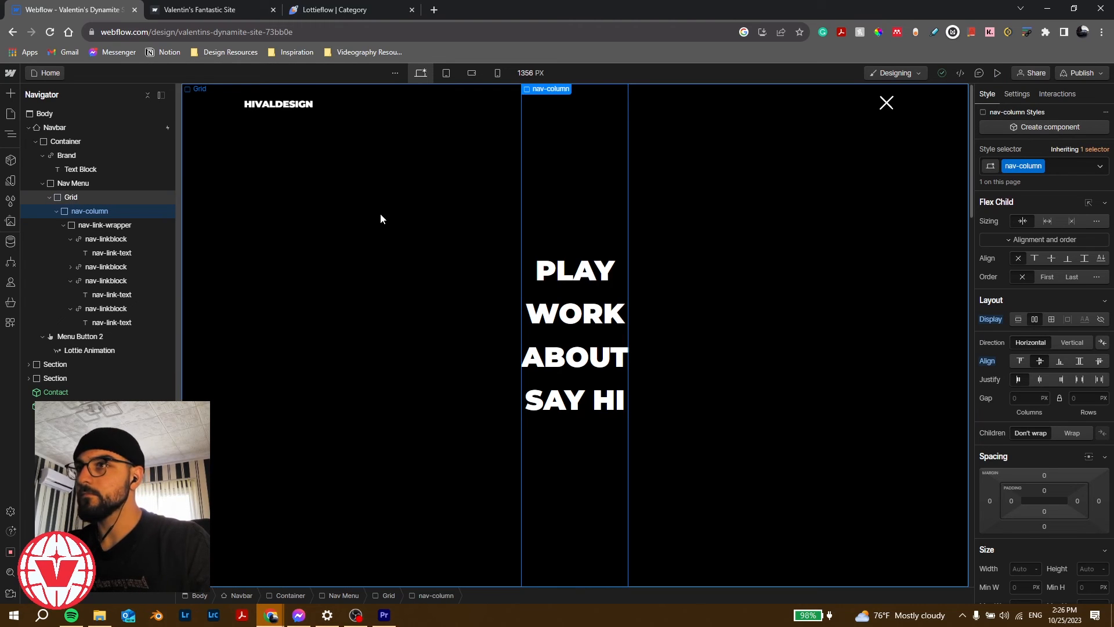
{"action": "left_click", "coordinate": [110, 193]}
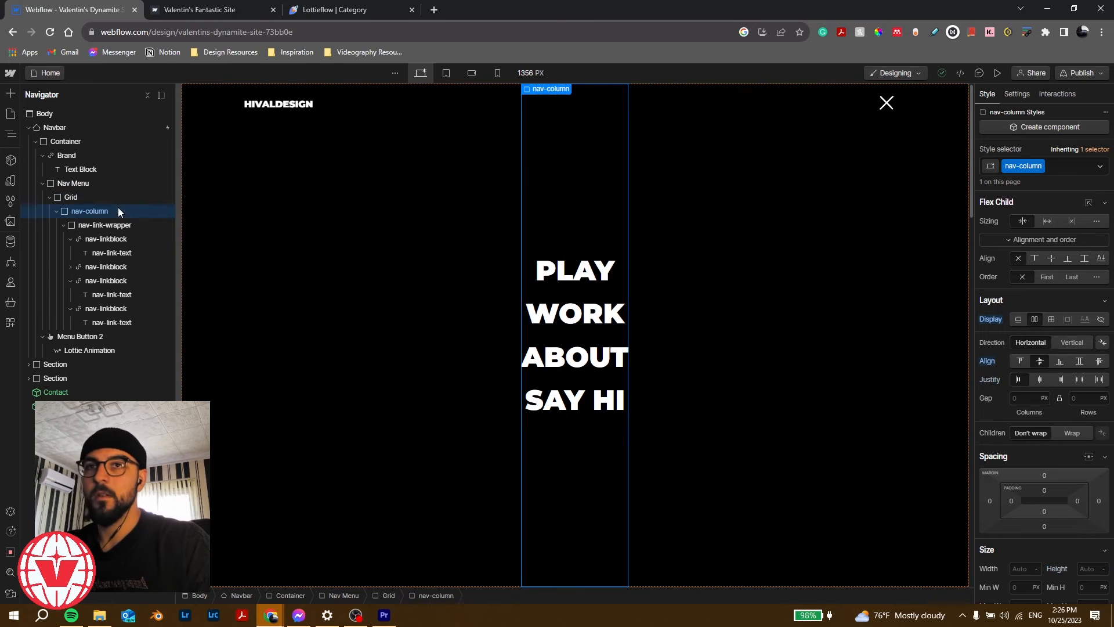
{"action": "left_click", "coordinate": [117, 227]}
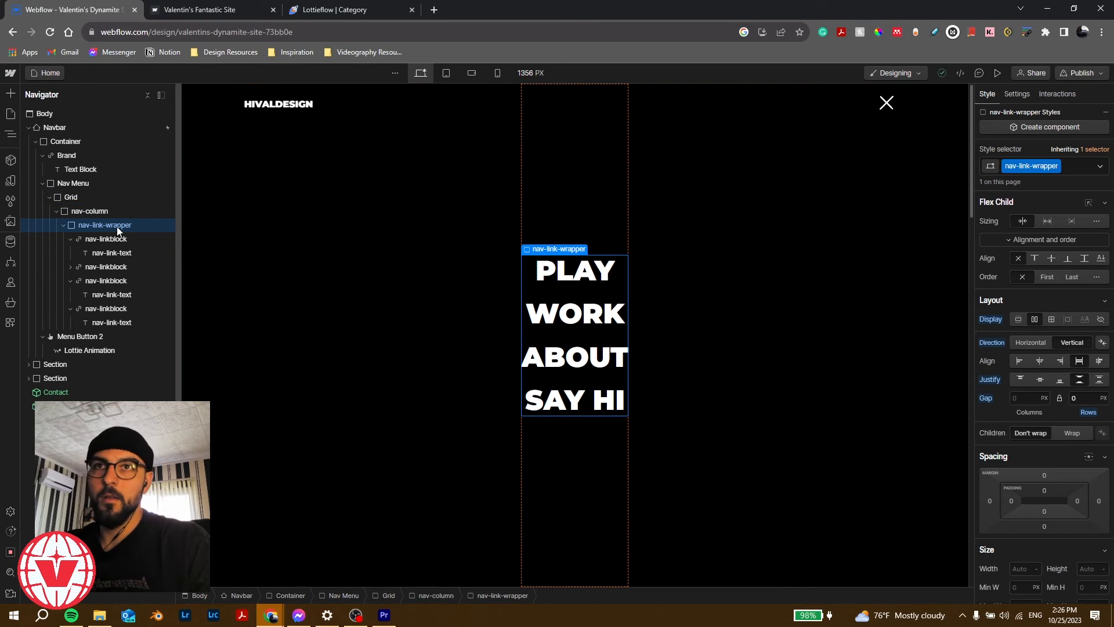
{"action": "left_click", "coordinate": [115, 213]}
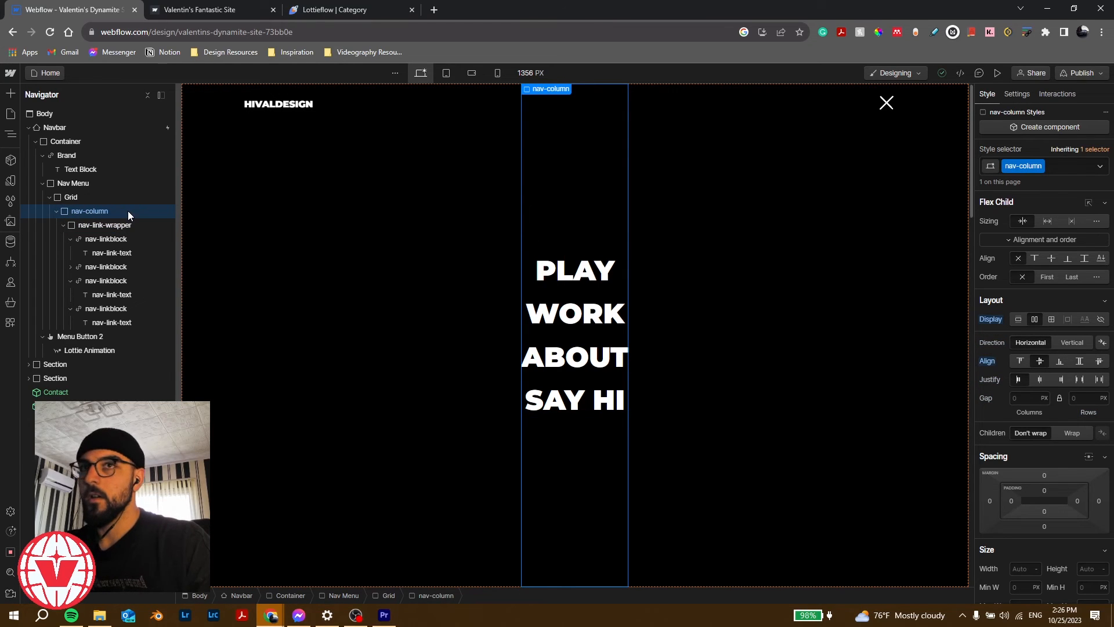
{"action": "left_click", "coordinate": [1052, 225]}
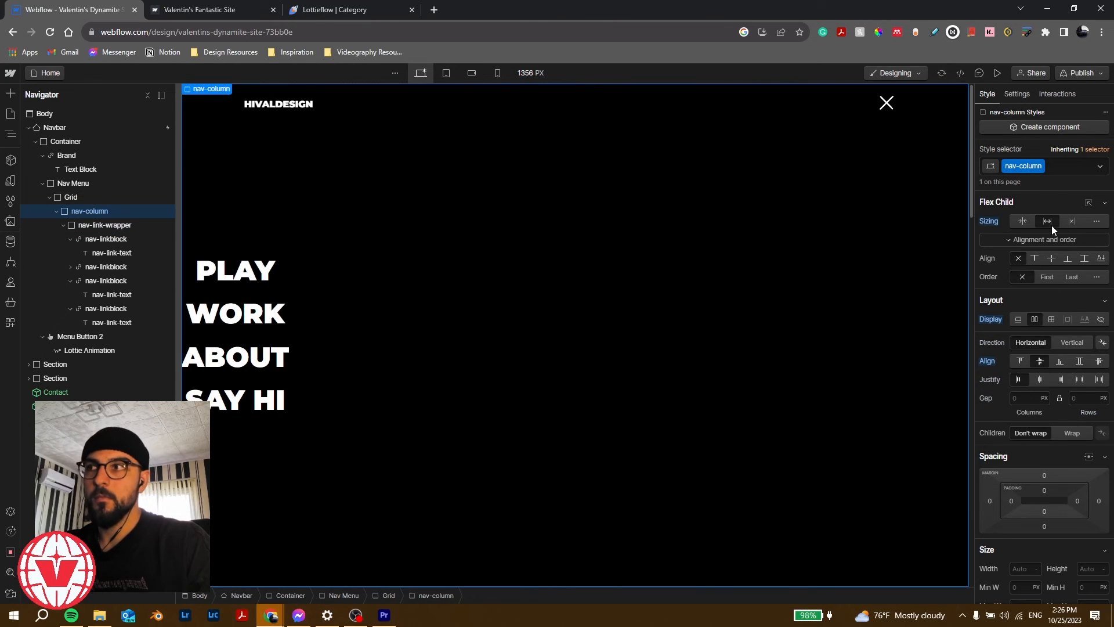
{"action": "left_click", "coordinate": [1043, 380]}
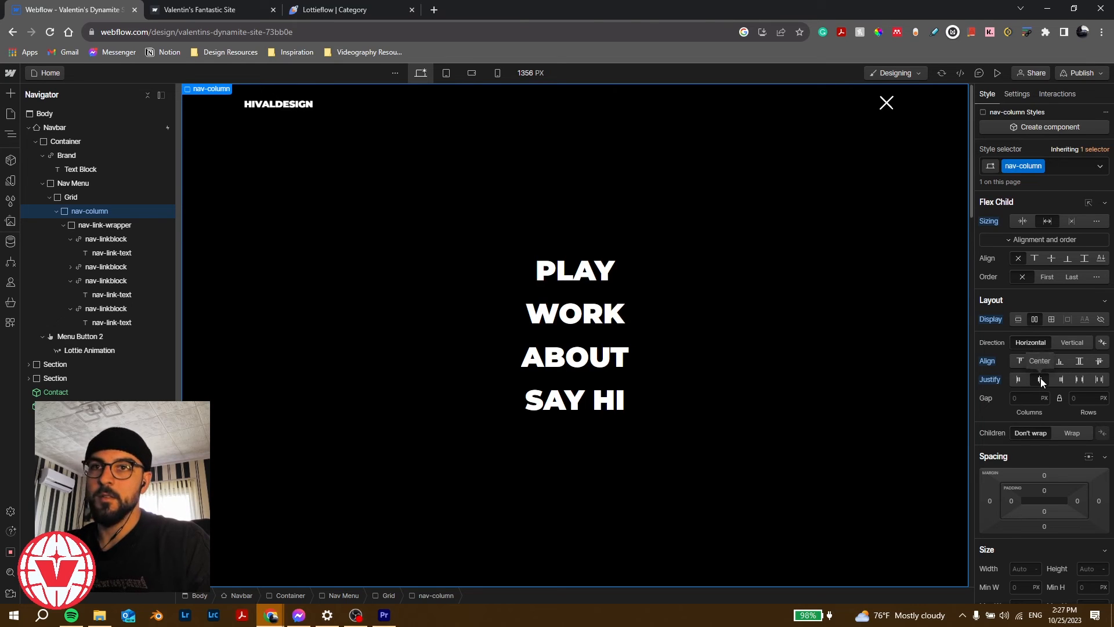
{"action": "left_click", "coordinate": [998, 72]}
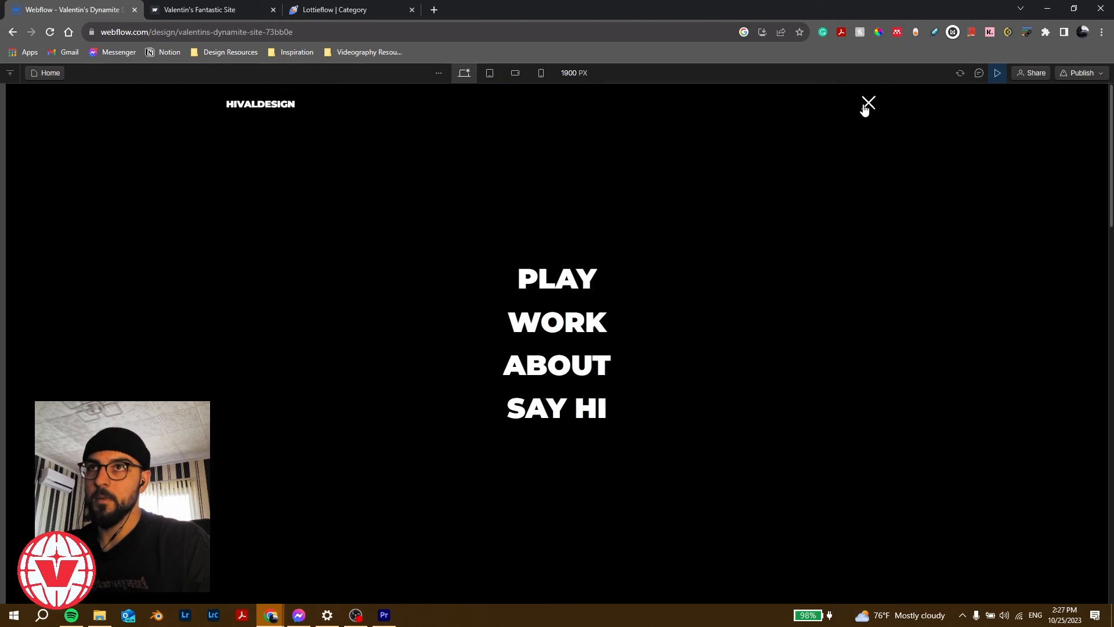
{"action": "left_click", "coordinate": [868, 104]}
{"action": "left_click", "coordinate": [868, 108]}
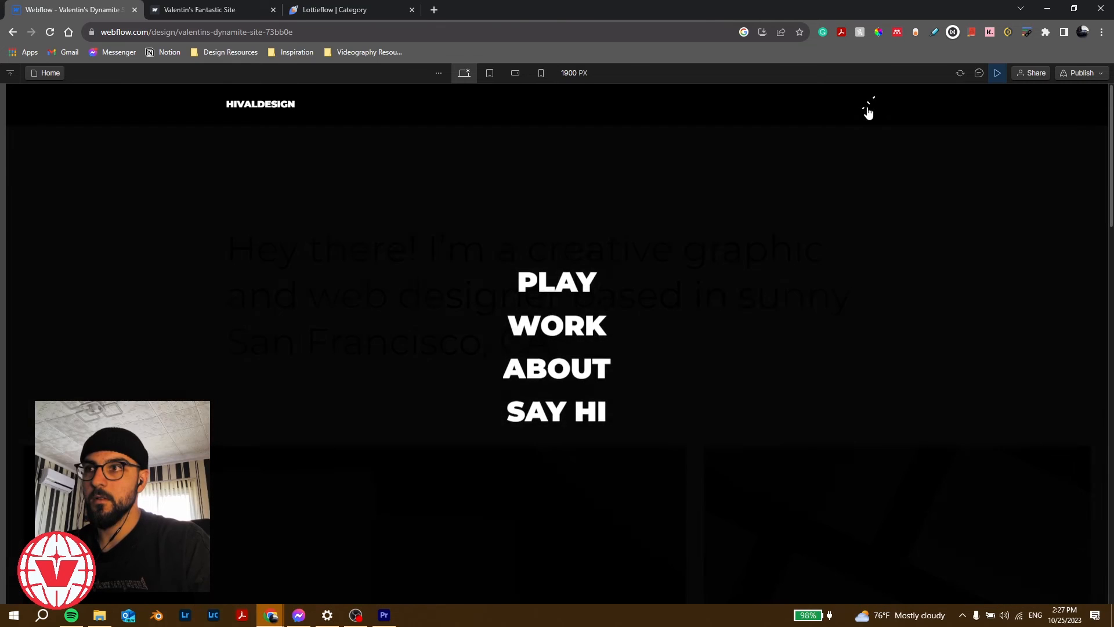
{"action": "left_click", "coordinate": [869, 110]}
{"action": "left_click", "coordinate": [998, 72]}
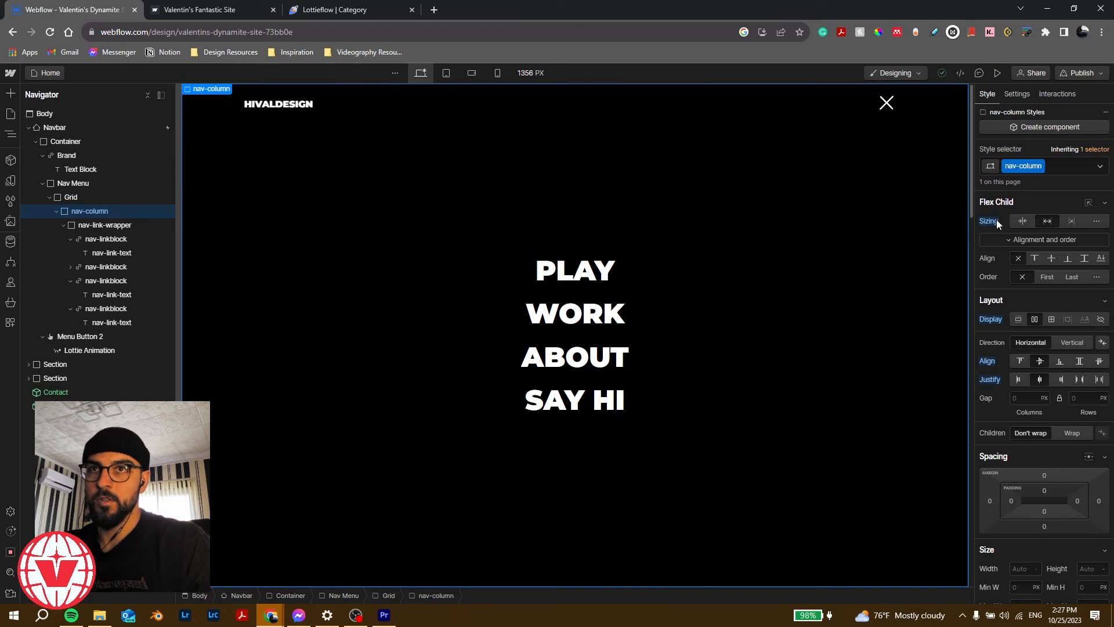
Step: Reset nav-column's Flex Child sizing and test the menu open and close in Preview
{"action": "left_click", "coordinate": [1022, 222]}
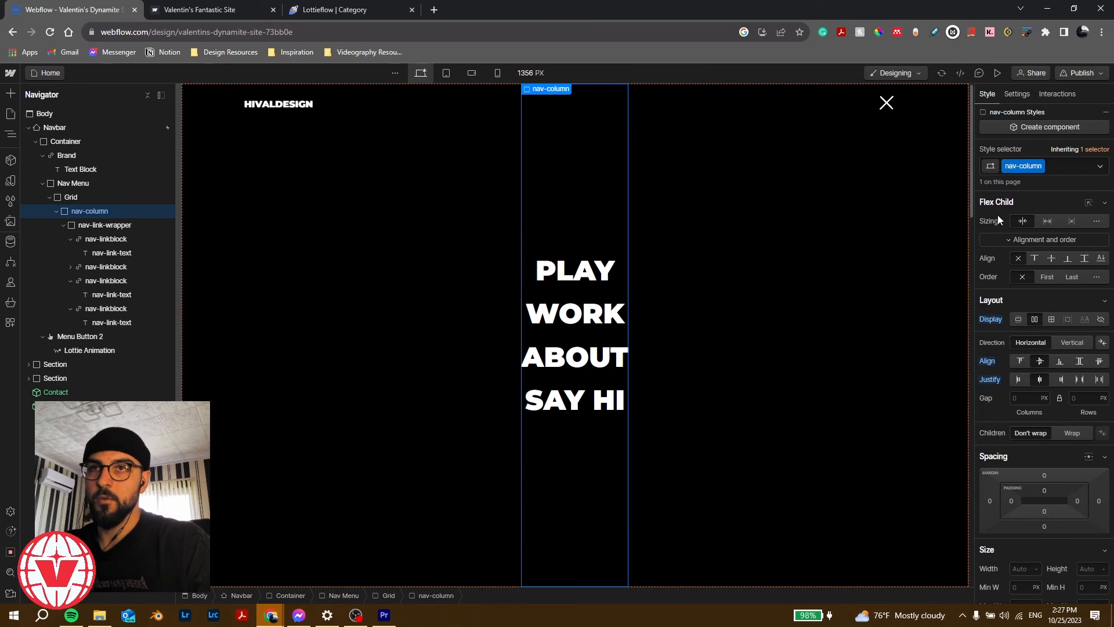
{"action": "left_click", "coordinate": [998, 73]}
{"action": "left_click", "coordinate": [868, 110]}
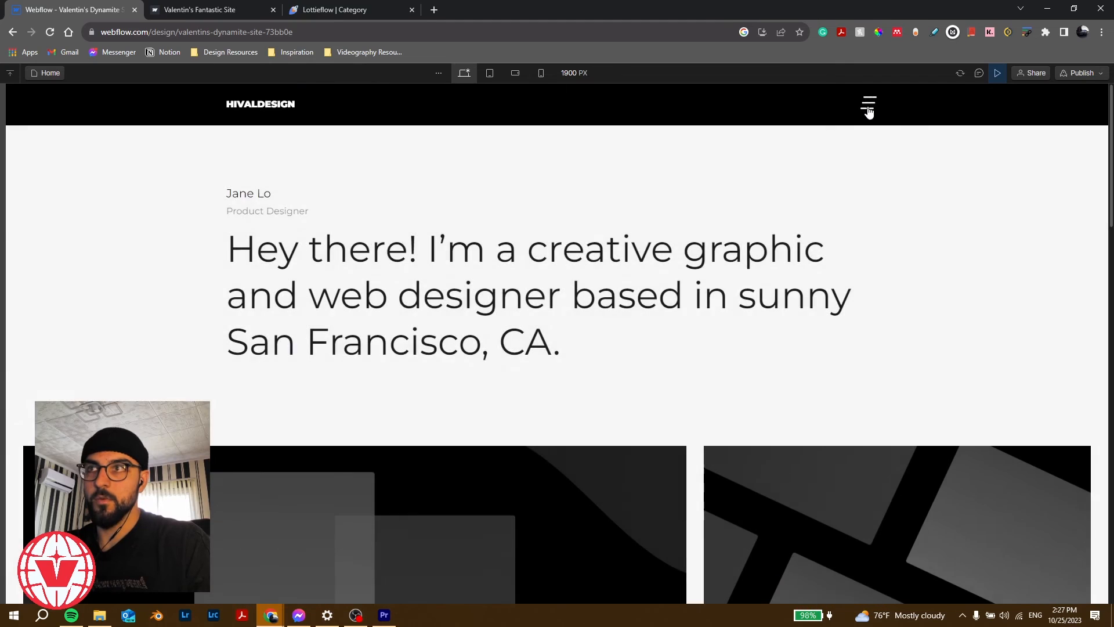
{"action": "left_click", "coordinate": [869, 110]}
{"action": "left_click", "coordinate": [869, 111]}
{"action": "left_click", "coordinate": [869, 111]}
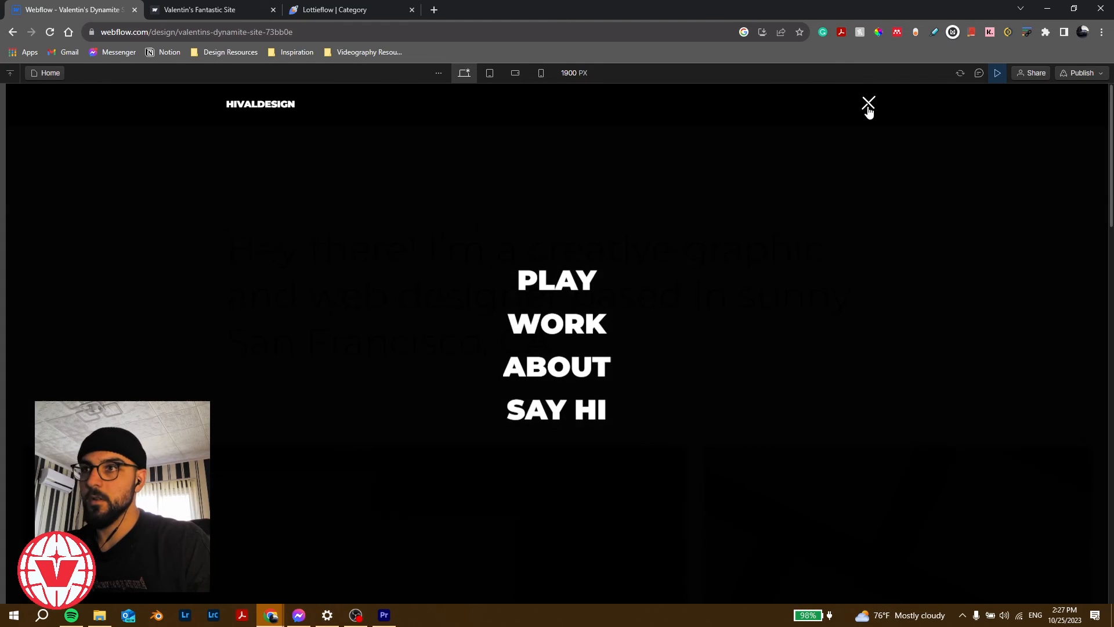
{"action": "left_click", "coordinate": [999, 72]}
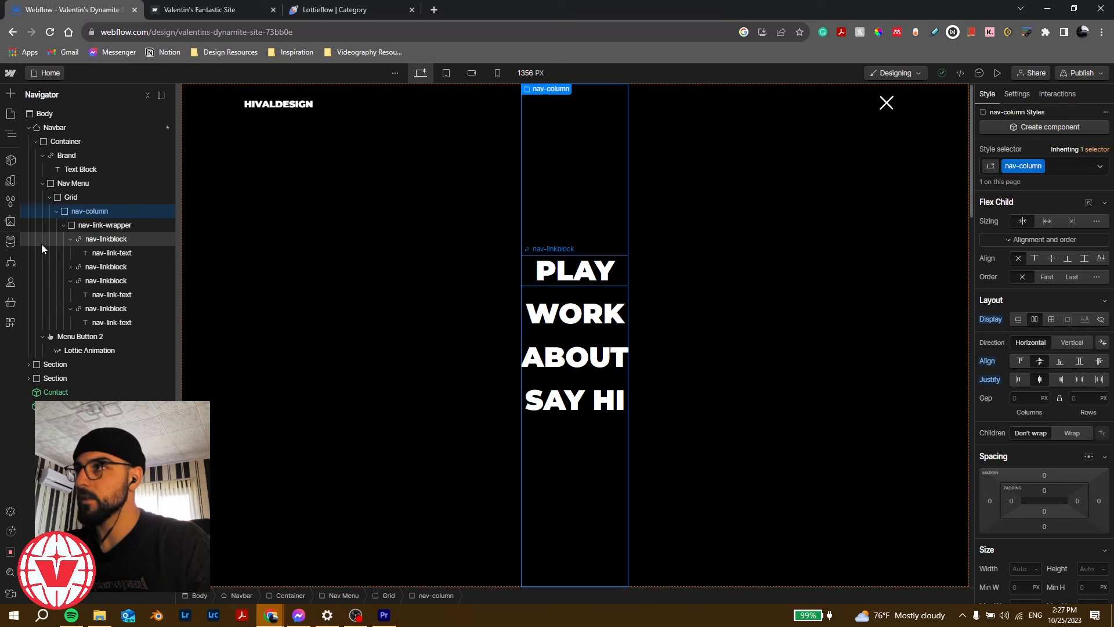
Step: Set nav-link-wrapper's Align to center and check the links in Preview
{"action": "left_click", "coordinate": [89, 226]}
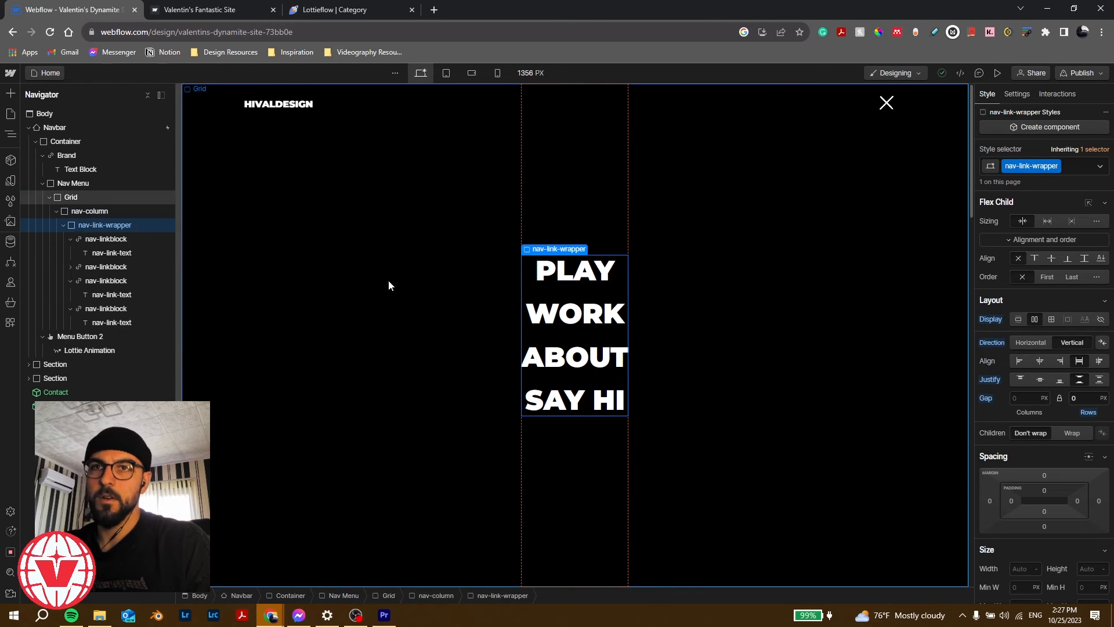
{"action": "left_click", "coordinate": [1040, 361]}
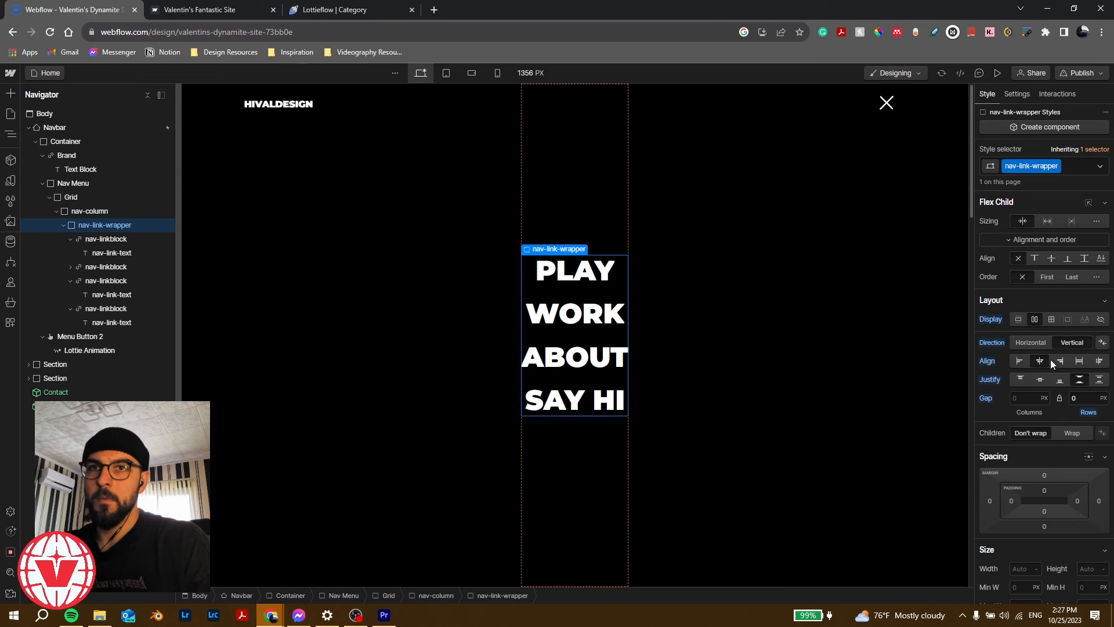
{"action": "left_click", "coordinate": [997, 73]}
{"action": "left_click", "coordinate": [867, 103]}
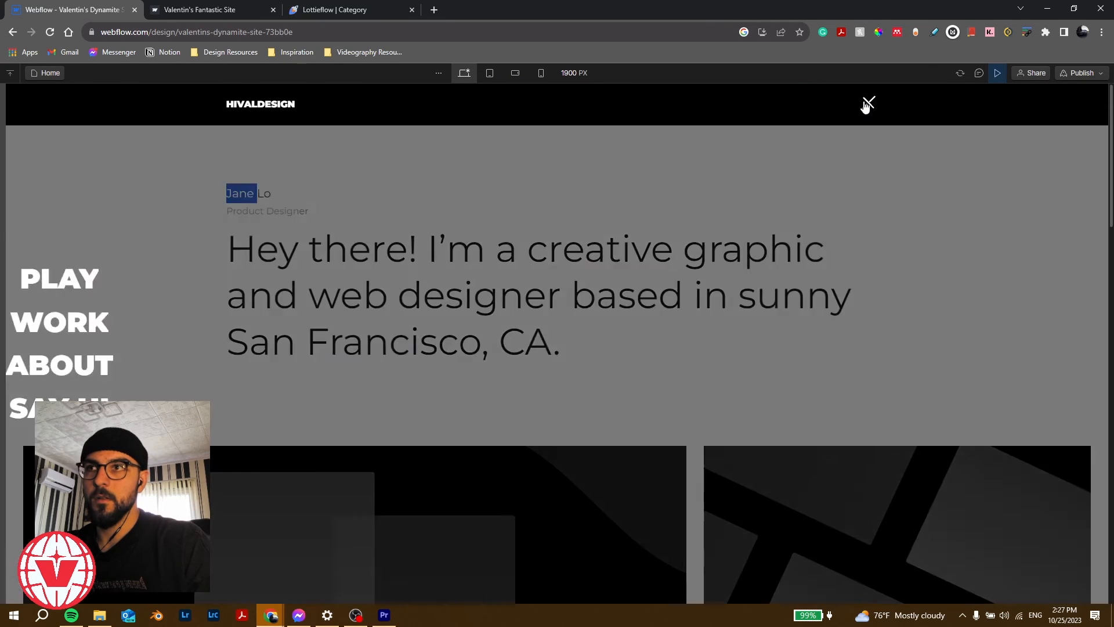
{"action": "left_click", "coordinate": [868, 104]}
{"action": "key", "text": "Escape"}
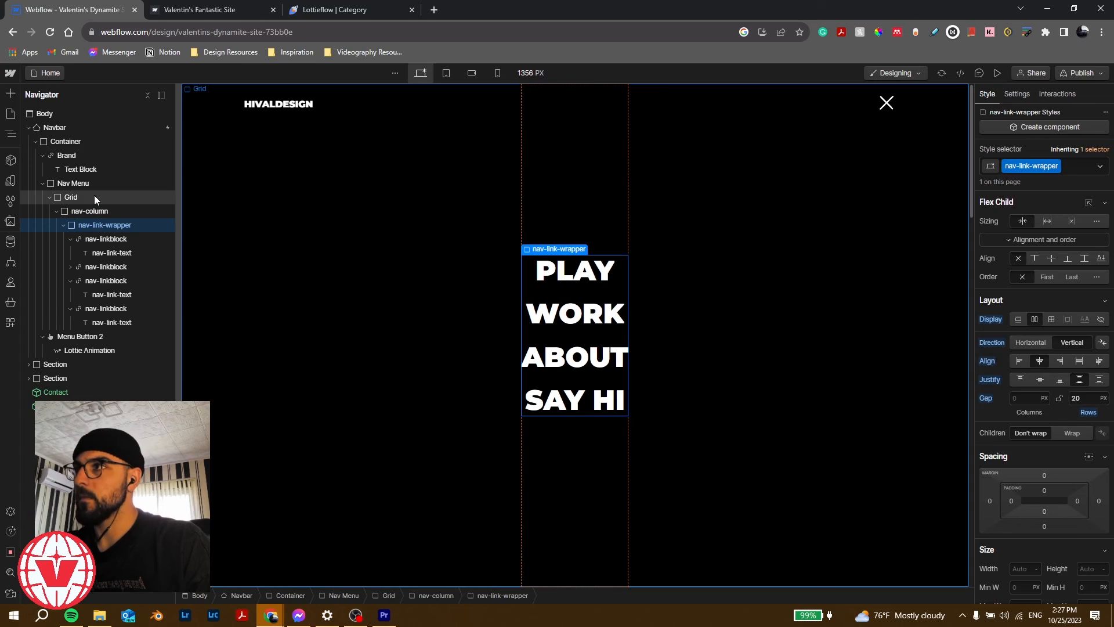
Step: Set the Grid's Align to center around nav-column and retest the menu in Preview
{"action": "left_click", "coordinate": [71, 197]}
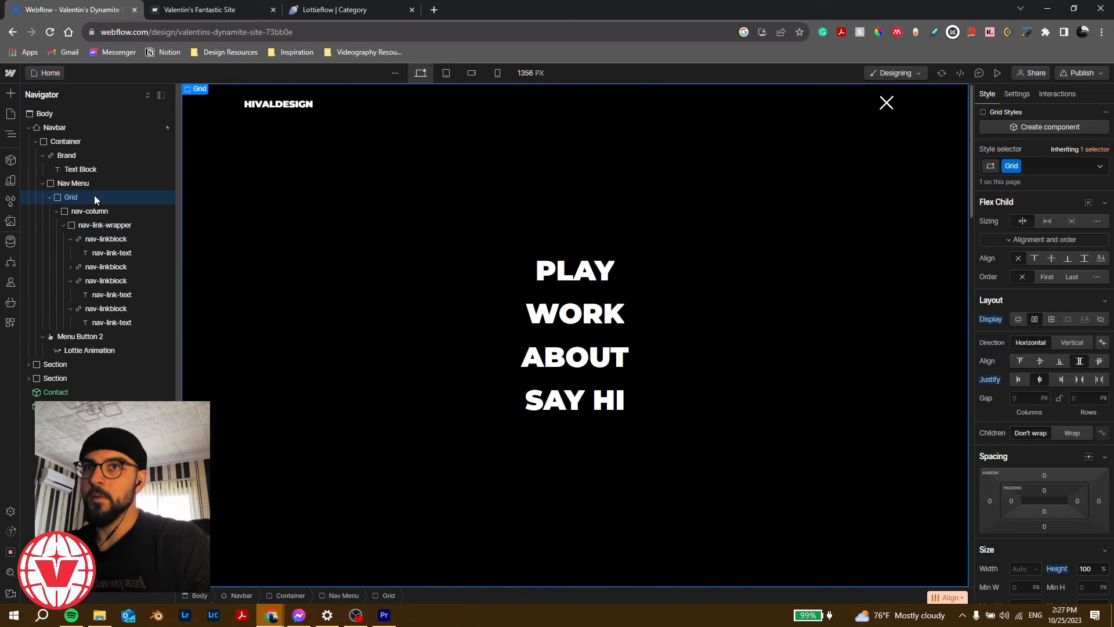
{"action": "left_click", "coordinate": [1040, 361]}
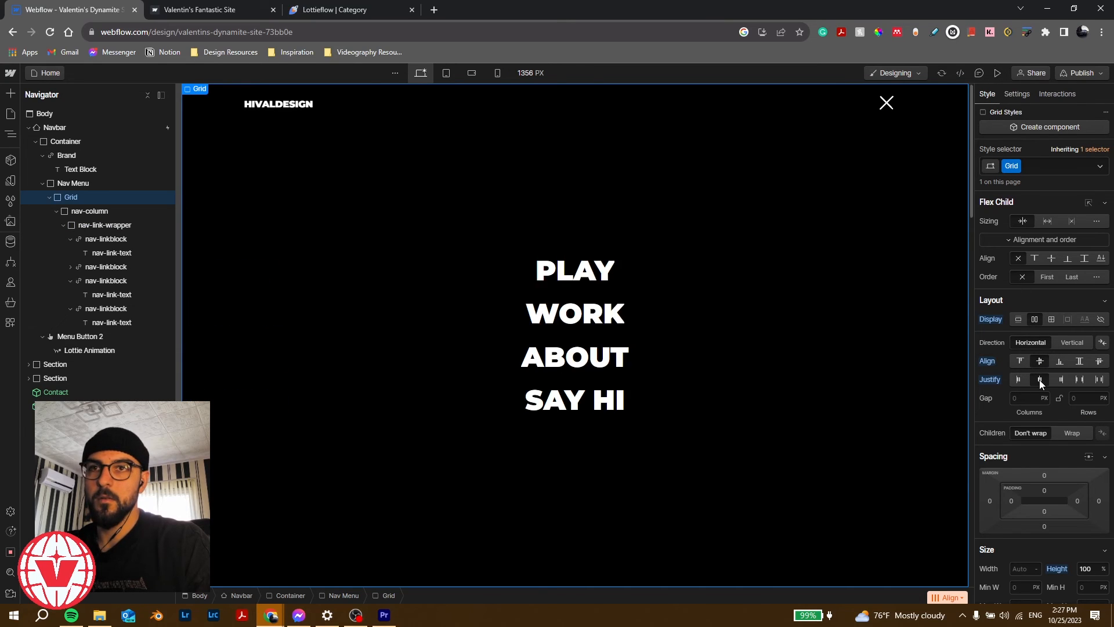
{"action": "left_click", "coordinate": [108, 213]}
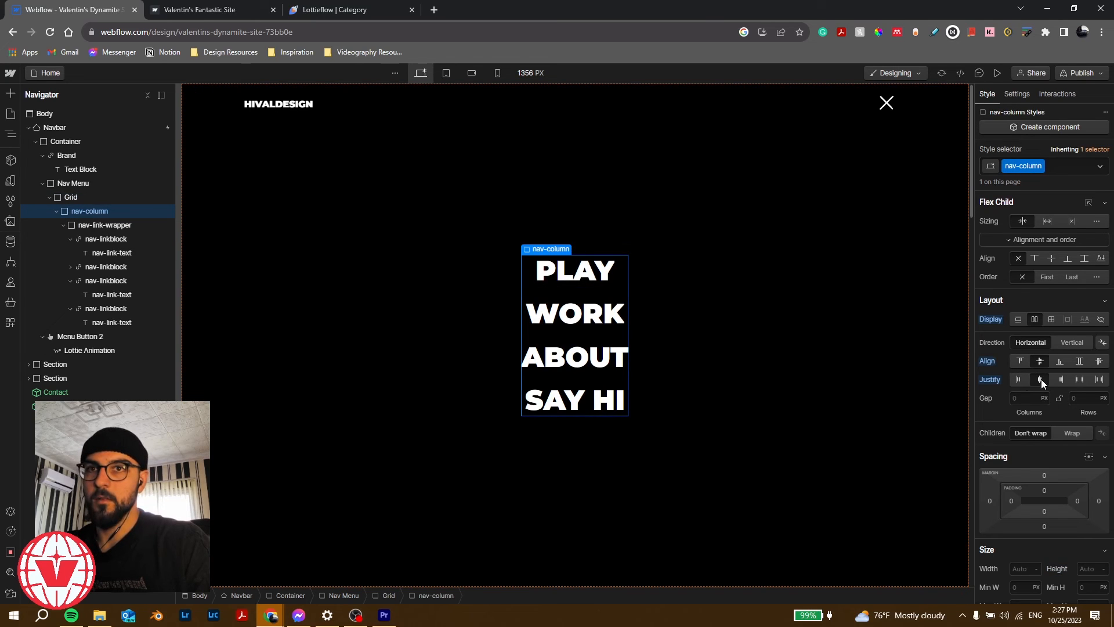
{"action": "left_click", "coordinate": [997, 73]}
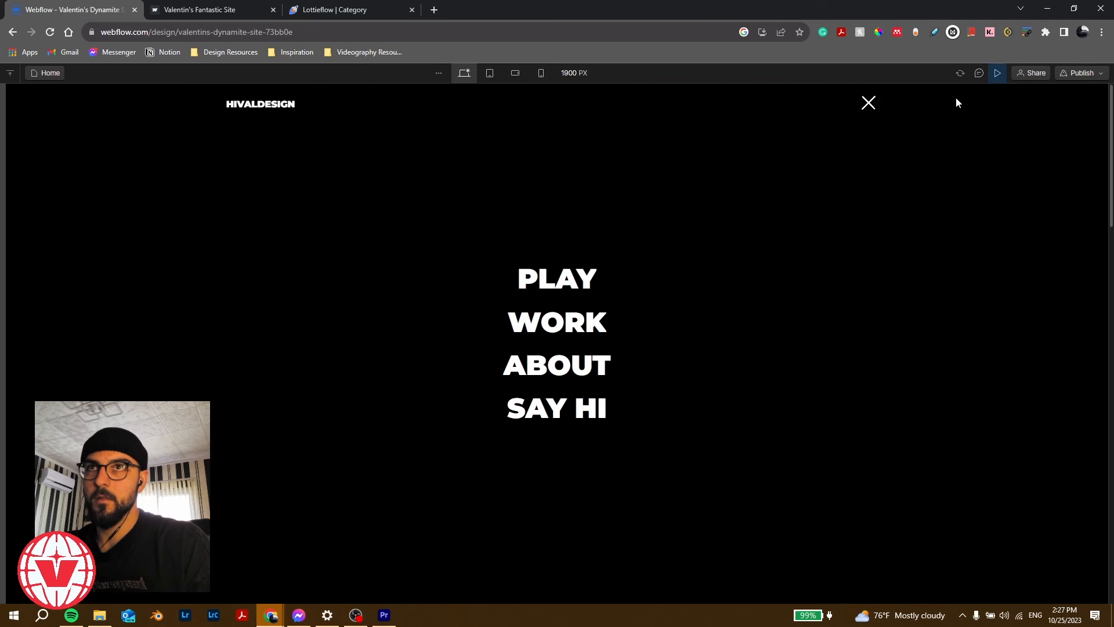
{"action": "left_click", "coordinate": [868, 105]}
{"action": "left_click", "coordinate": [869, 104]}
{"action": "left_click", "coordinate": [869, 104]}
{"action": "left_click", "coordinate": [868, 109]}
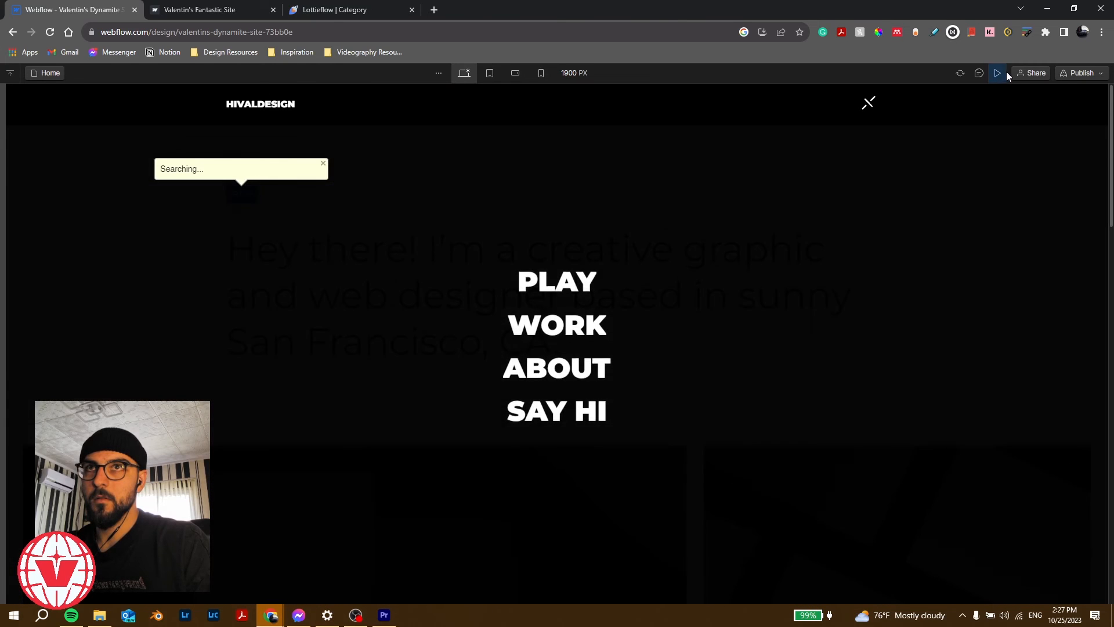
{"action": "left_click", "coordinate": [999, 72]}
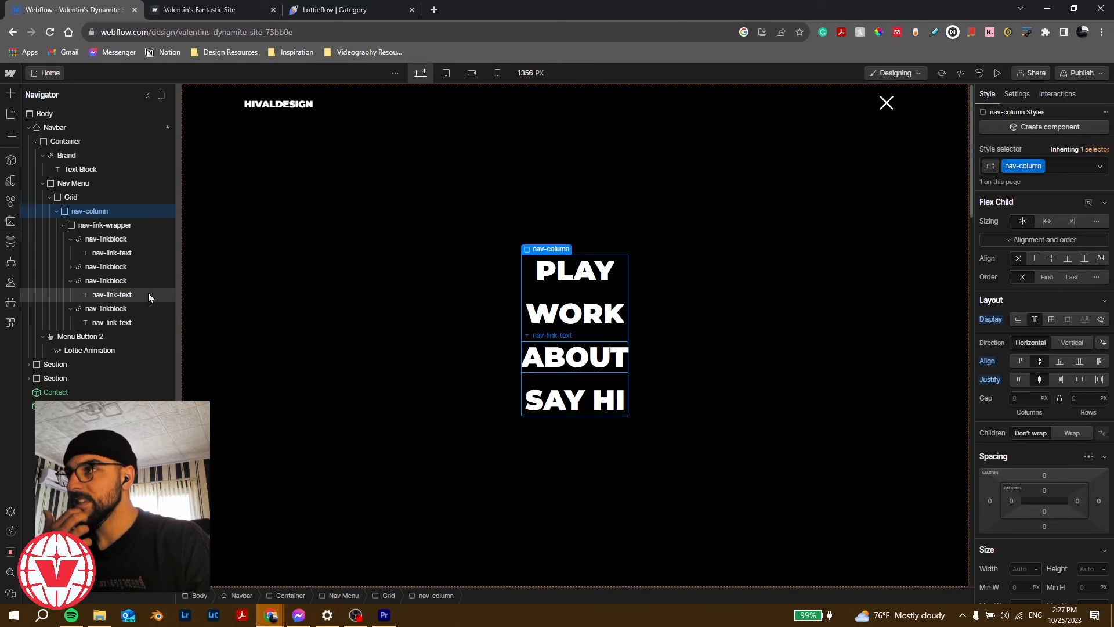
Step: Select the Nav Menu and preview the menu closing with links sliding away
{"action": "left_click", "coordinate": [82, 185]}
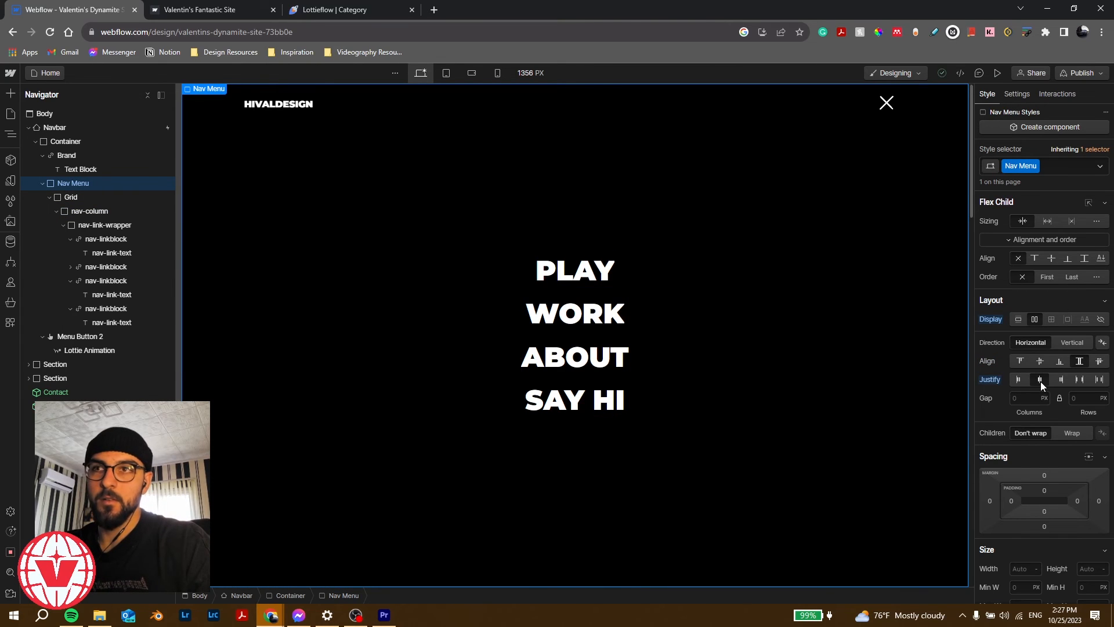
{"action": "left_click", "coordinate": [997, 73]}
{"action": "double_click", "coordinate": [869, 104]}
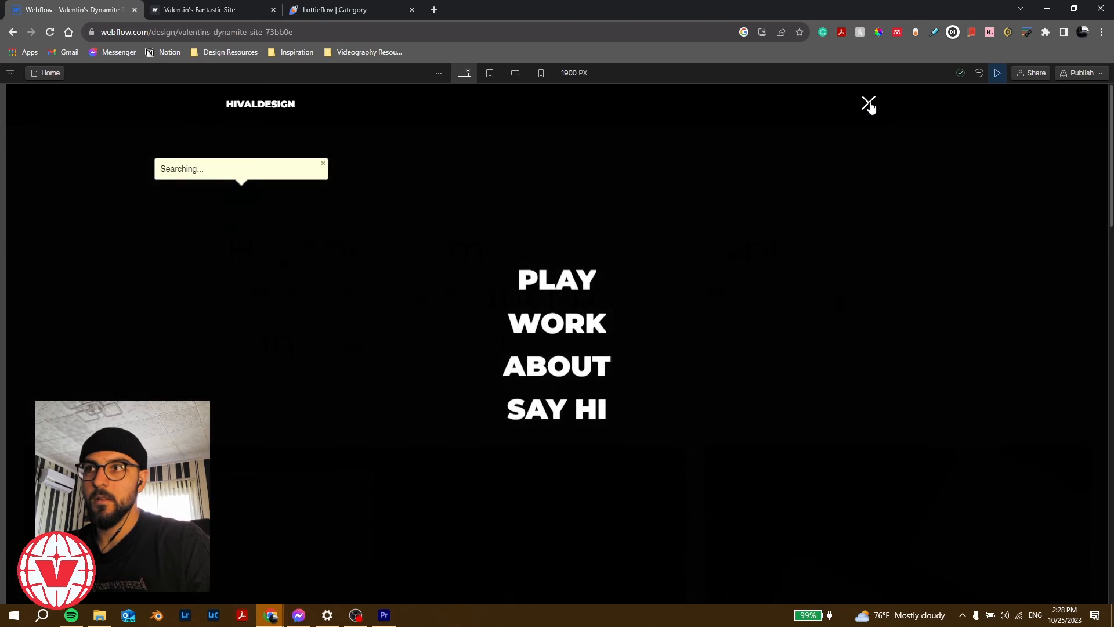
{"action": "left_click", "coordinate": [870, 107]}
{"action": "left_click", "coordinate": [871, 107]}
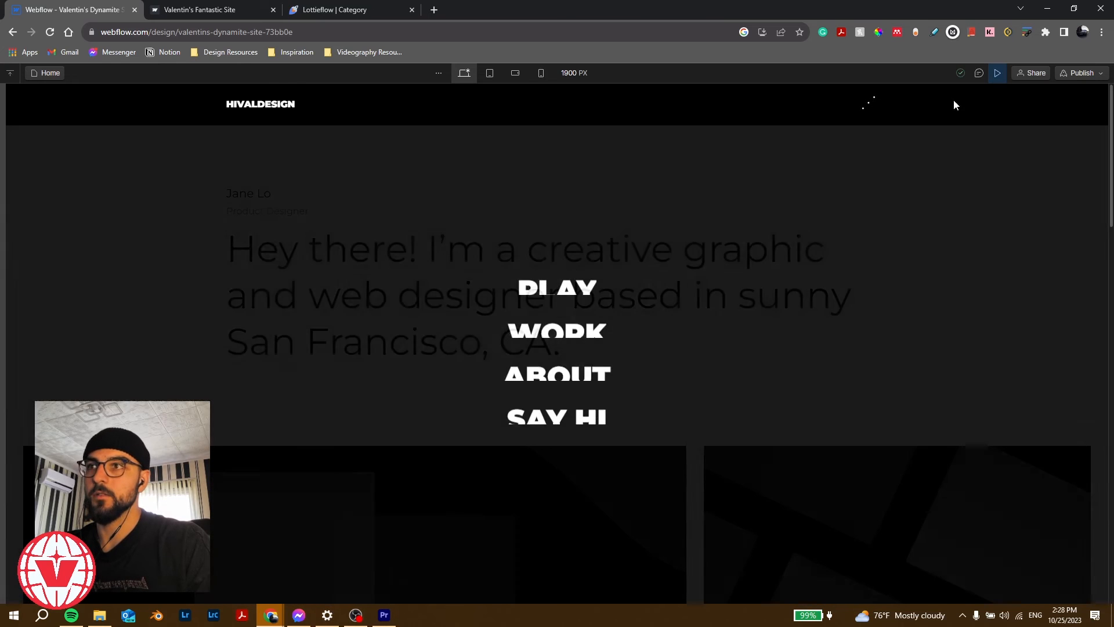
{"action": "left_click", "coordinate": [997, 74]}
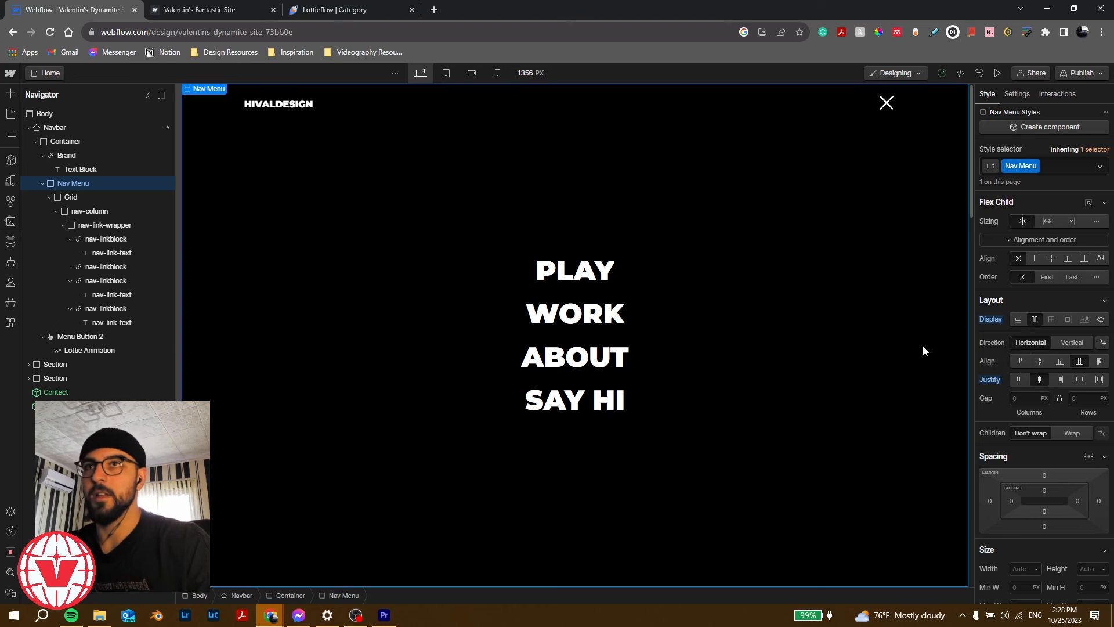
Step: In Preview, repeatedly open and close the full-screen menu at desktop width
{"action": "left_click", "coordinate": [997, 72]}
{"action": "left_click", "coordinate": [868, 105]}
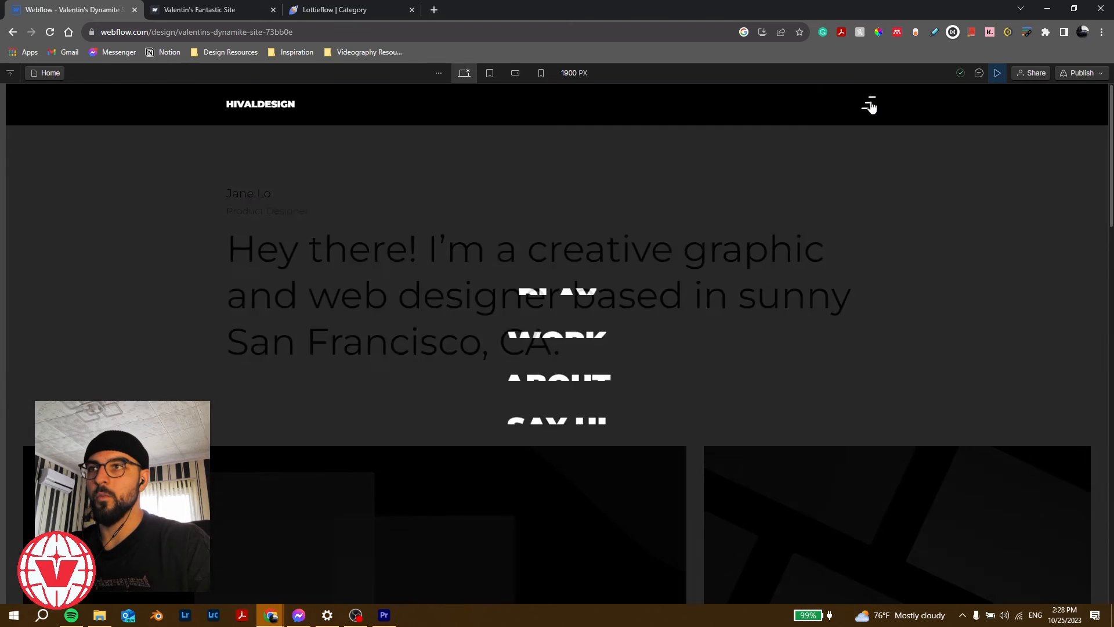
{"action": "left_click", "coordinate": [869, 105]}
{"action": "left_click", "coordinate": [869, 105]}
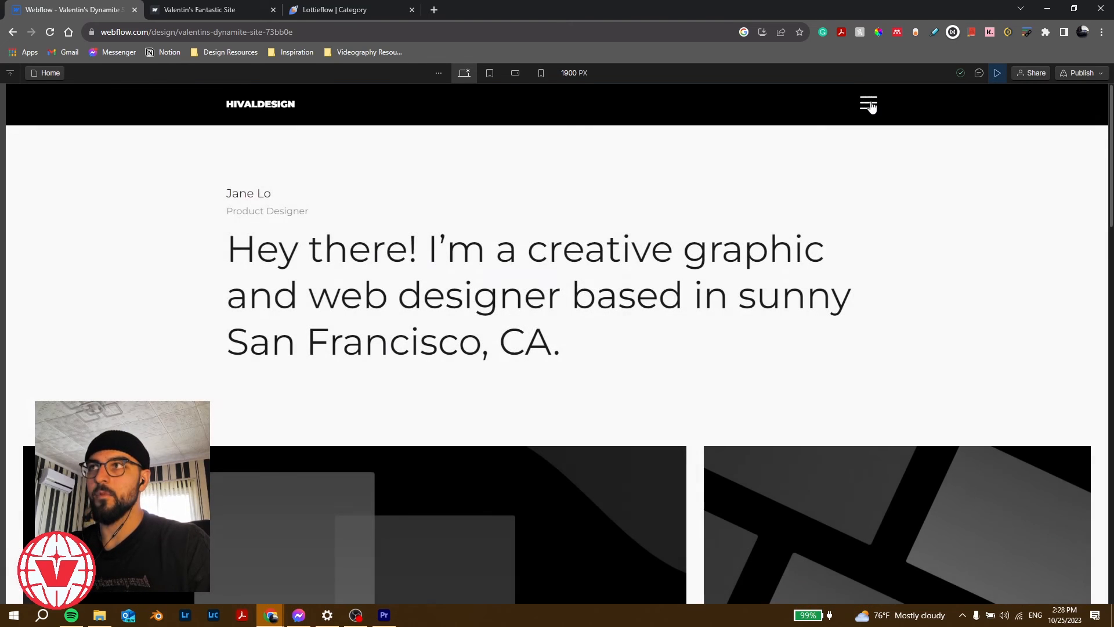
{"action": "left_click", "coordinate": [868, 104]}
{"action": "left_click", "coordinate": [869, 105]}
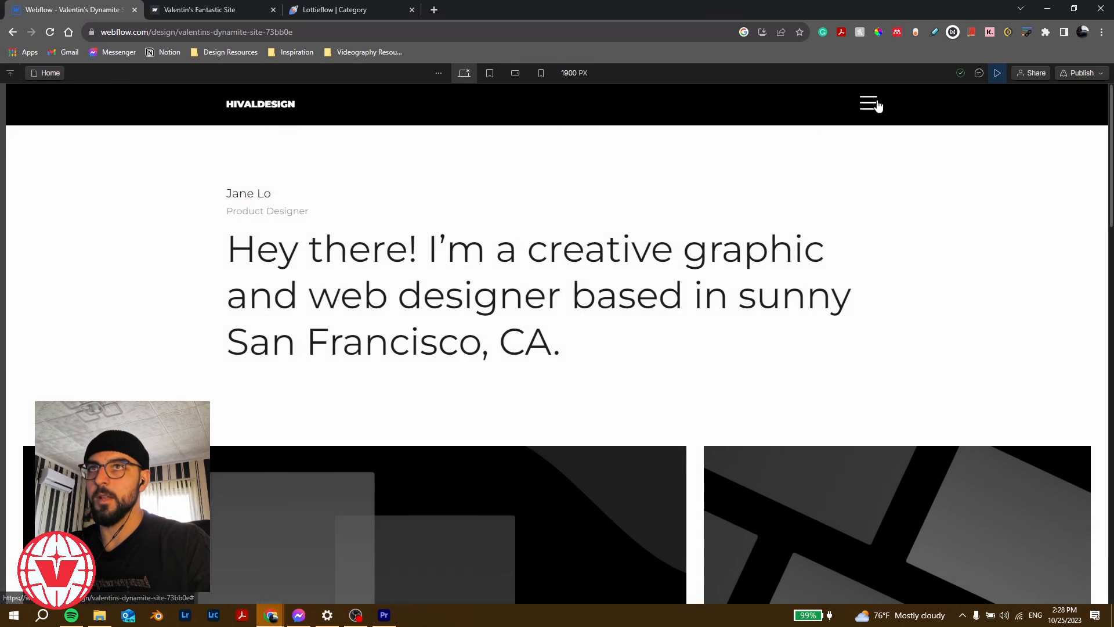
{"action": "left_click", "coordinate": [869, 105]}
{"action": "left_click", "coordinate": [576, 341]}
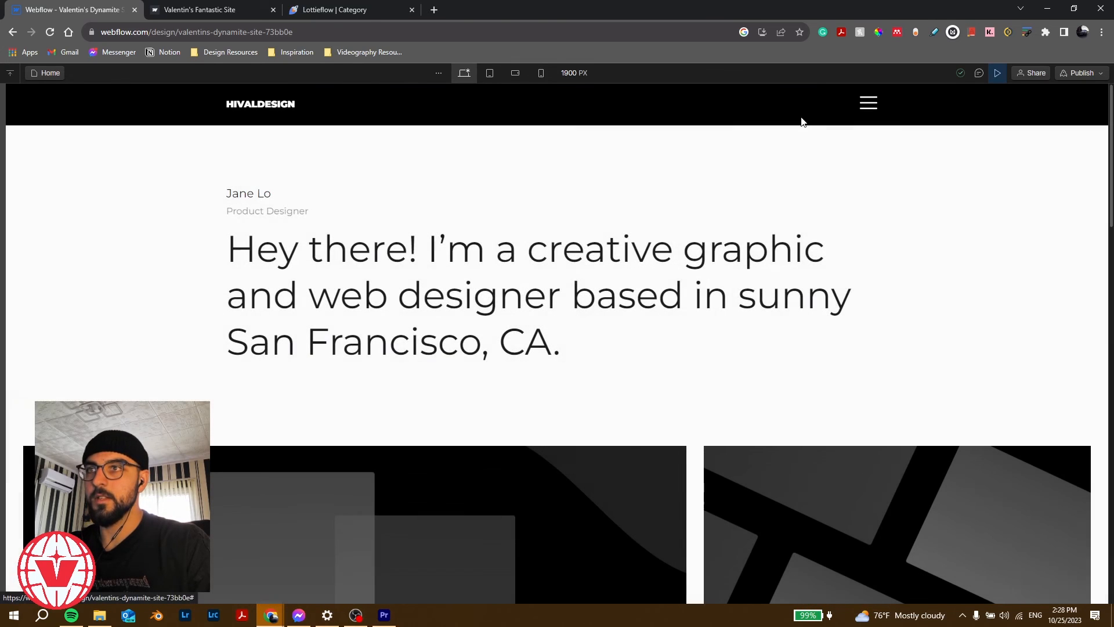
{"action": "left_click", "coordinate": [869, 105]}
{"action": "left_click", "coordinate": [586, 364]}
{"action": "left_click", "coordinate": [869, 104]}
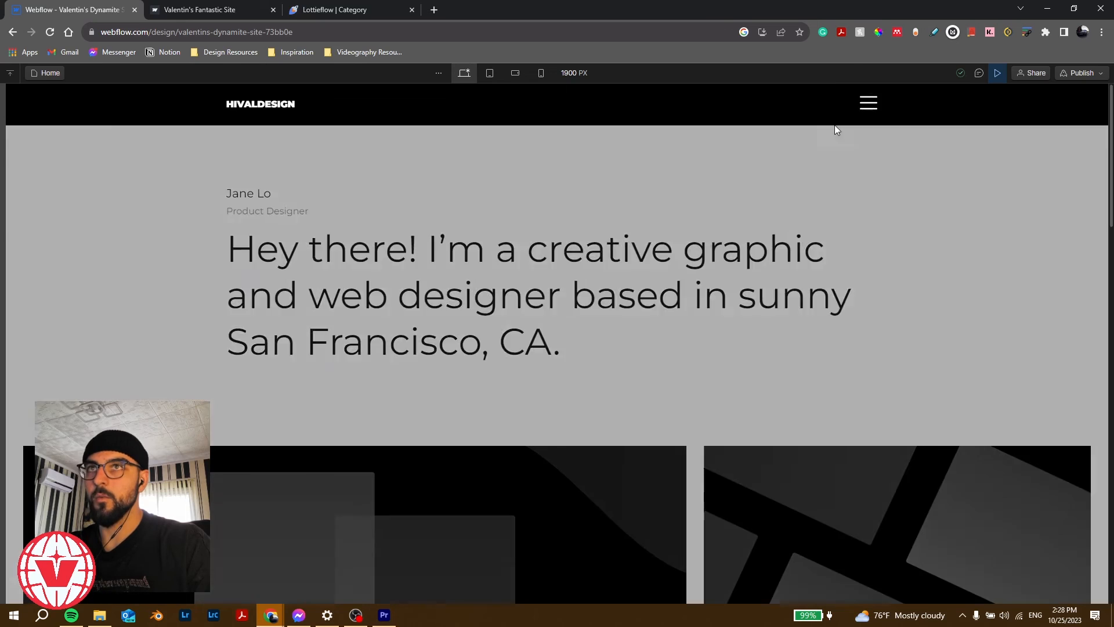
{"action": "left_click", "coordinate": [564, 412]}
{"action": "left_click", "coordinate": [868, 105]}
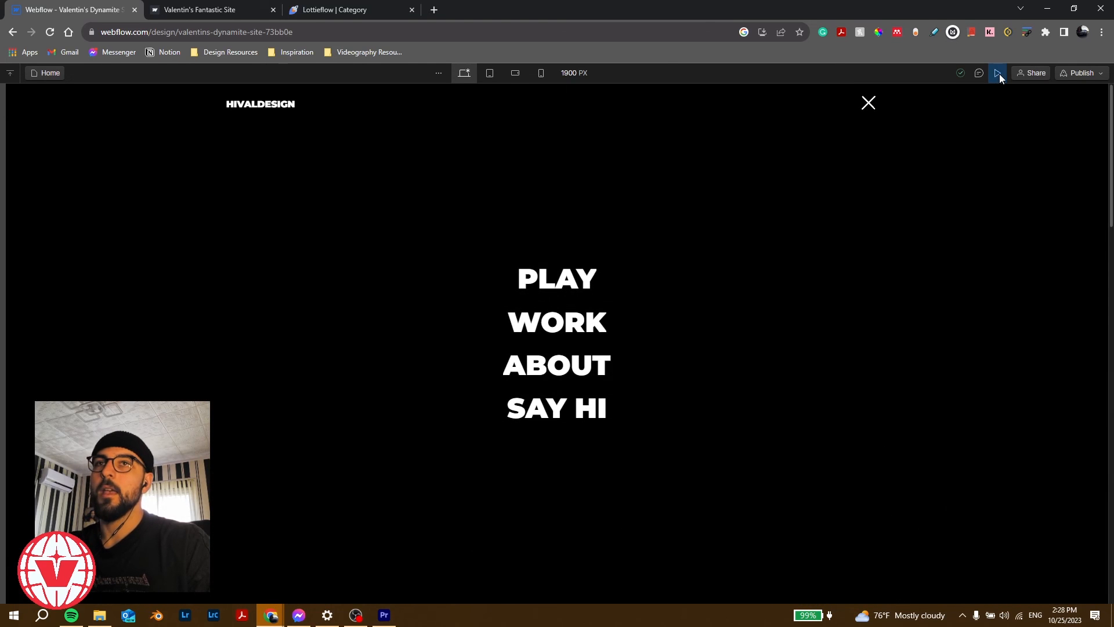
{"action": "left_click", "coordinate": [869, 102]}
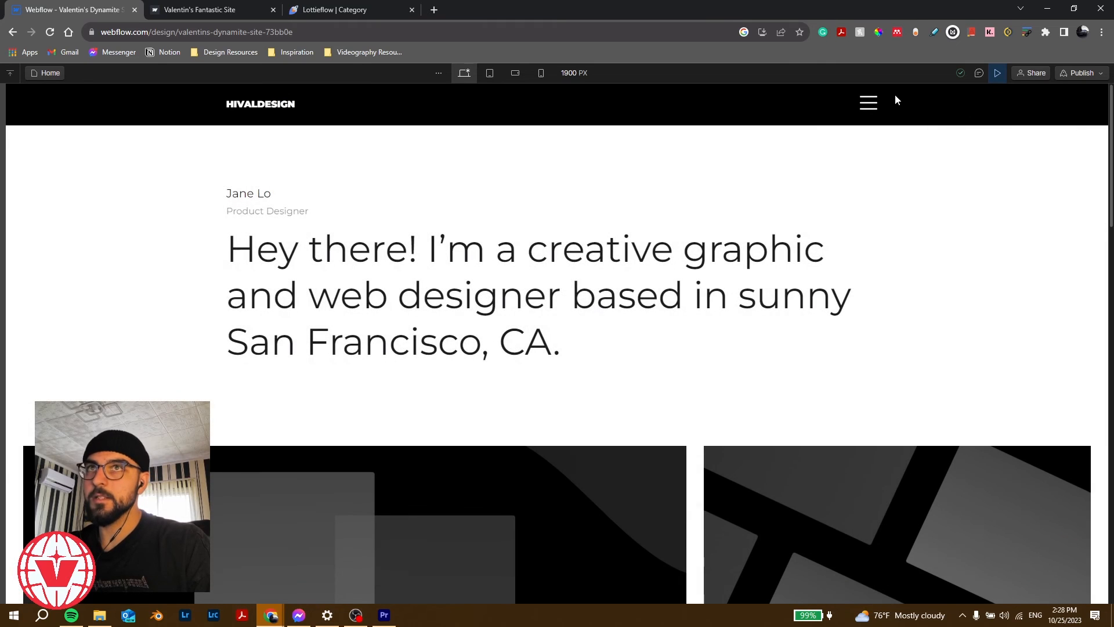
{"action": "left_click", "coordinate": [869, 103]}
Step: View the open menu at tablet, mobile landscape, mobile portrait and 240 px widths, then exit Preview
{"action": "left_click", "coordinate": [490, 73]}
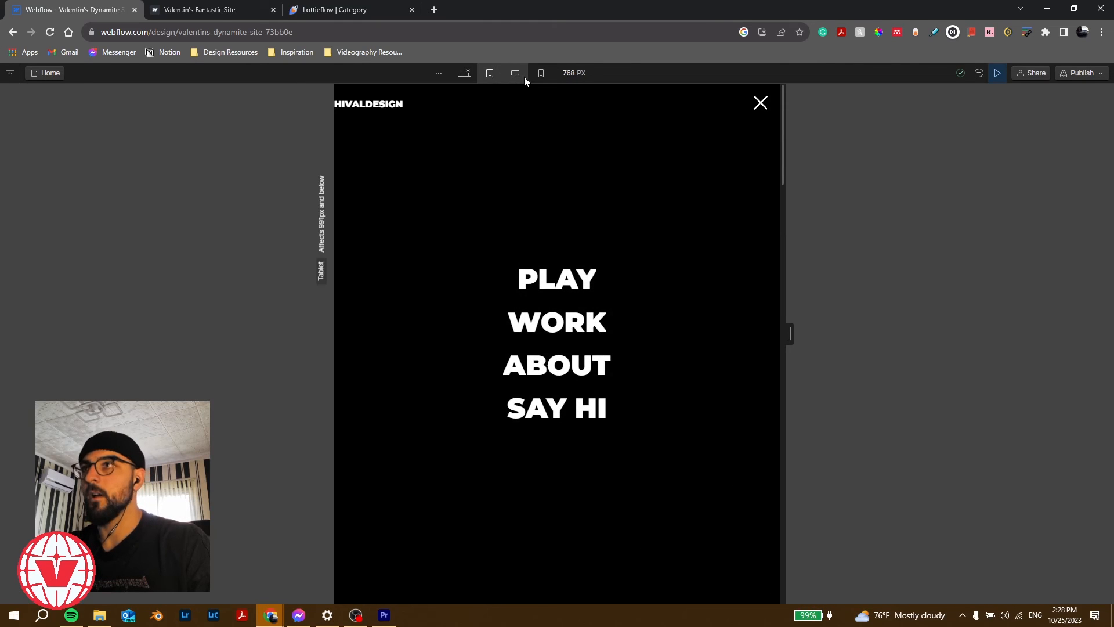
{"action": "left_click", "coordinate": [515, 74]}
{"action": "left_click", "coordinate": [540, 74]}
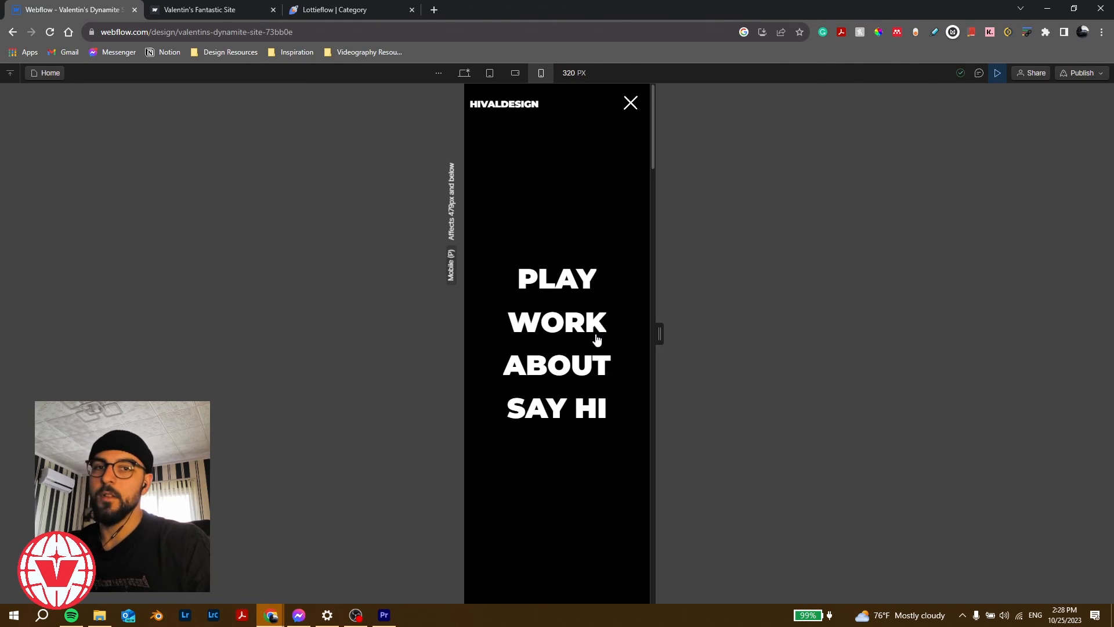
{"action": "left_click_drag", "start_coordinate": [660, 333], "coordinate": [575, 338]}
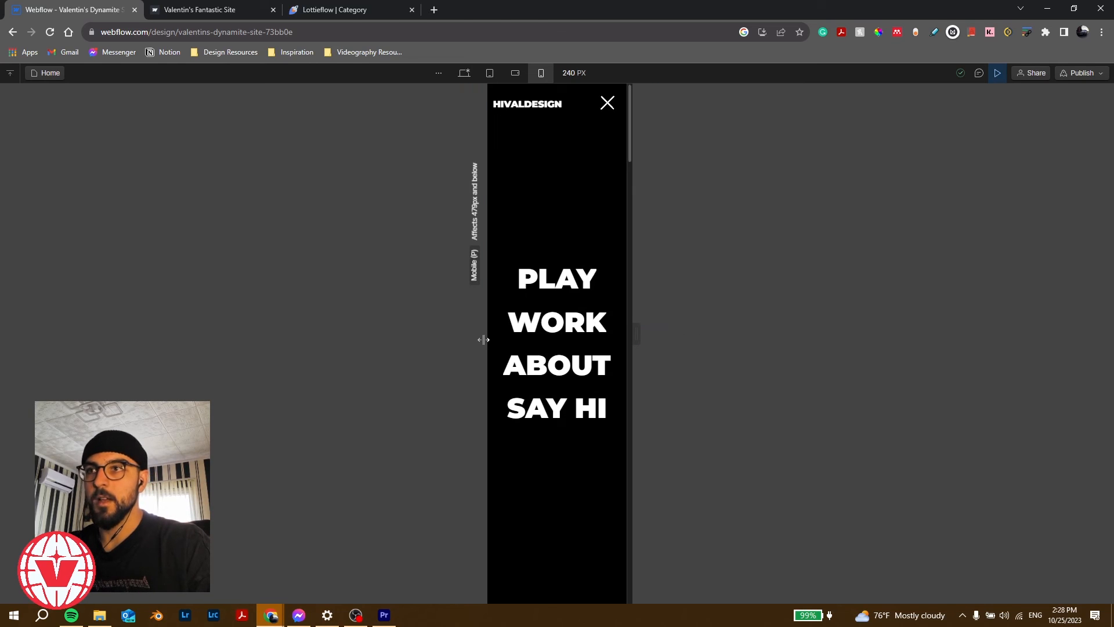
{"action": "left_click_drag", "start_coordinate": [483, 340], "coordinate": [1110, 342]}
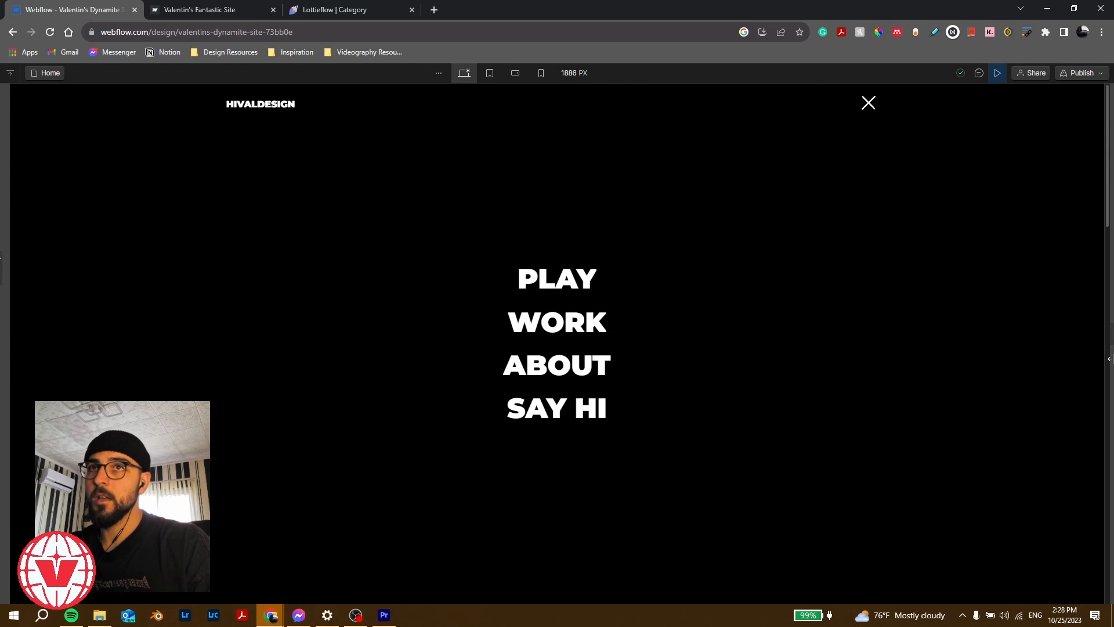
{"action": "left_click", "coordinate": [997, 74]}
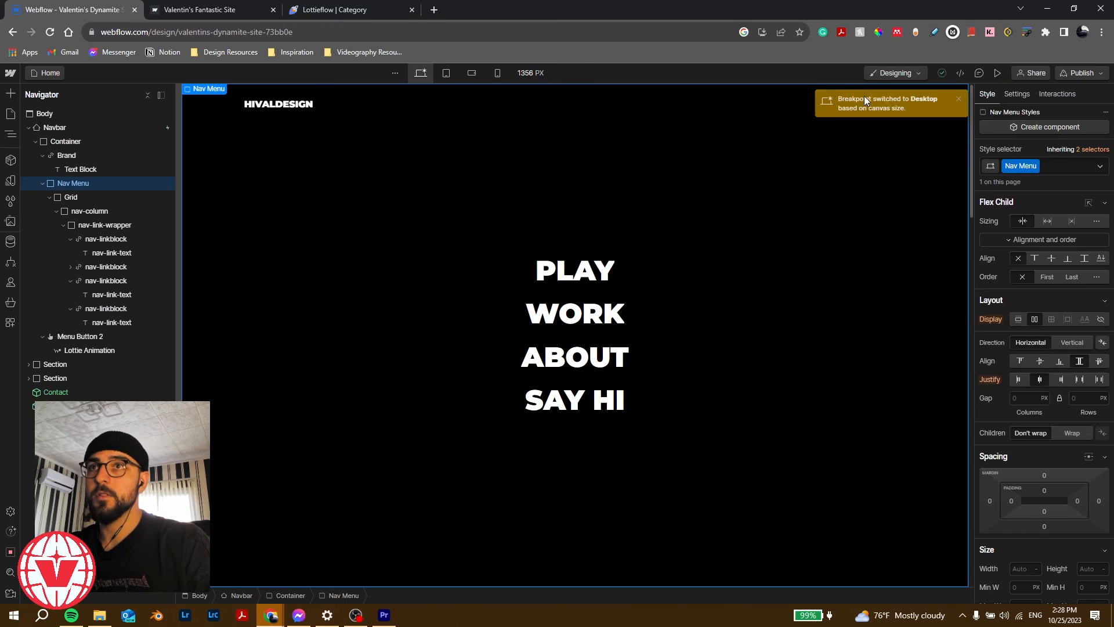
{"action": "left_click", "coordinate": [961, 97]}
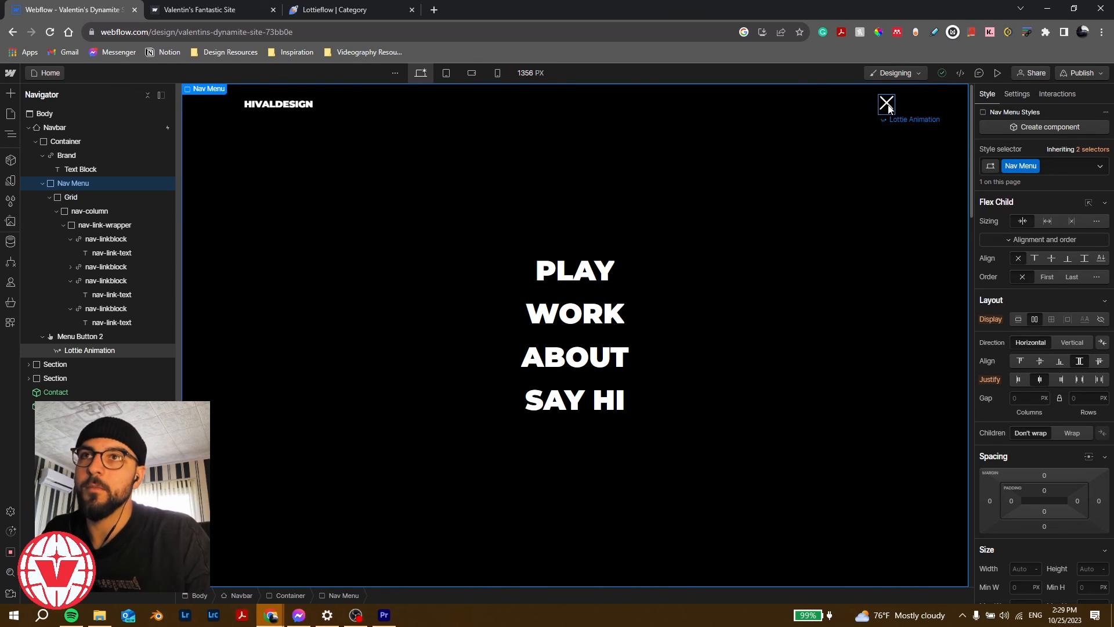
{"action": "left_click", "coordinate": [998, 73]}
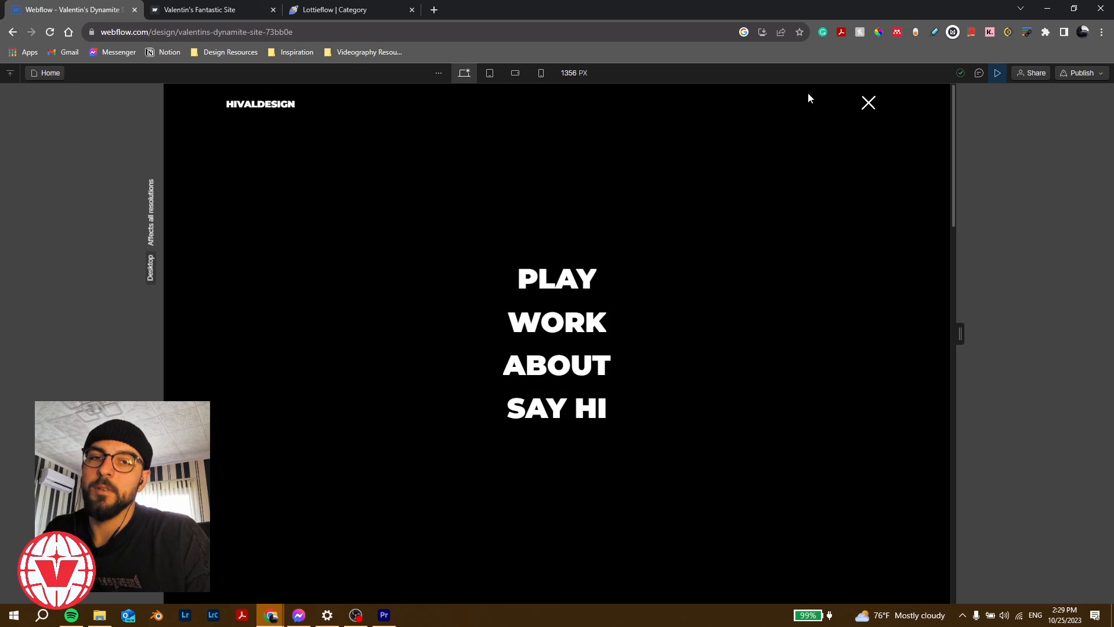
{"action": "left_click", "coordinate": [559, 282]}
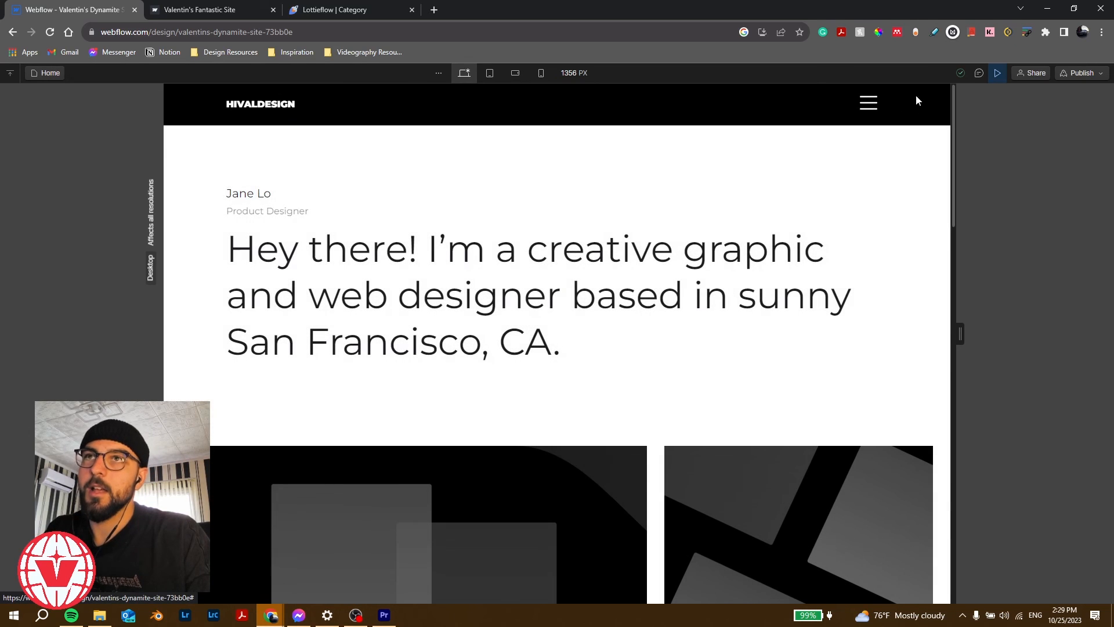
{"action": "left_click", "coordinate": [869, 103]}
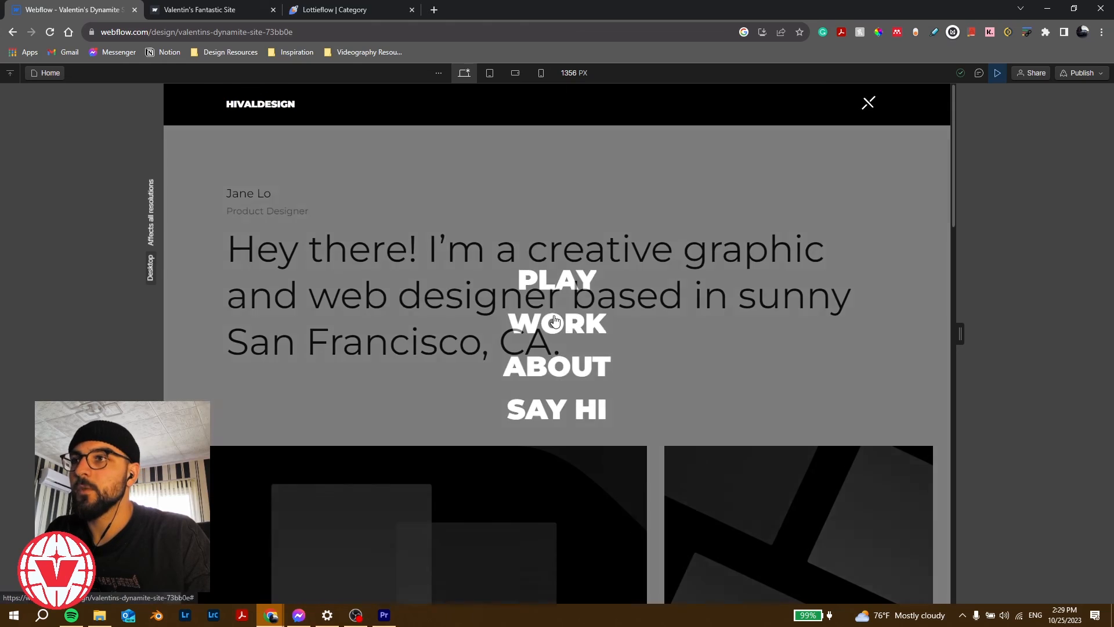
{"action": "left_click", "coordinate": [869, 103]}
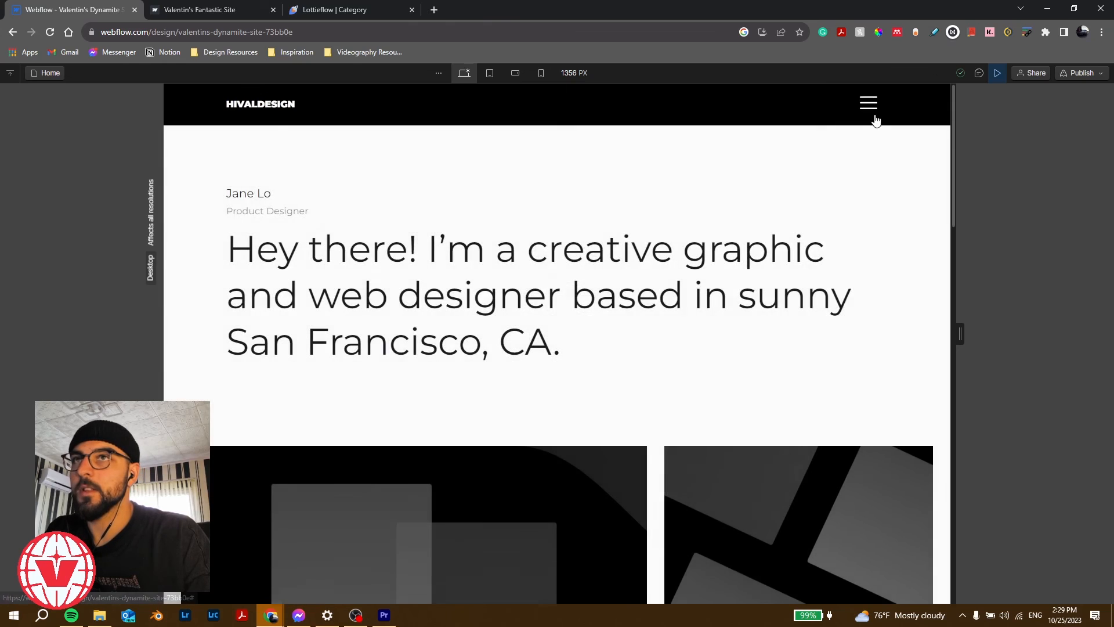
{"action": "left_click", "coordinate": [868, 103]}
{"action": "left_click", "coordinate": [594, 401]}
{"action": "left_click", "coordinate": [869, 103]}
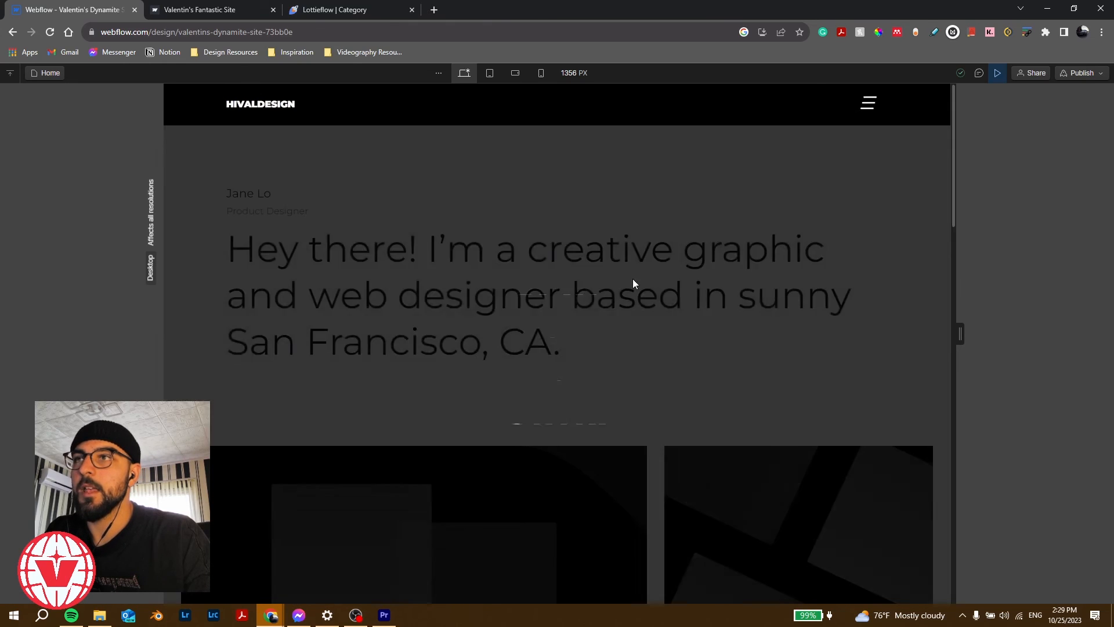
{"action": "left_click", "coordinate": [528, 365]}
{"action": "left_click", "coordinate": [868, 103]}
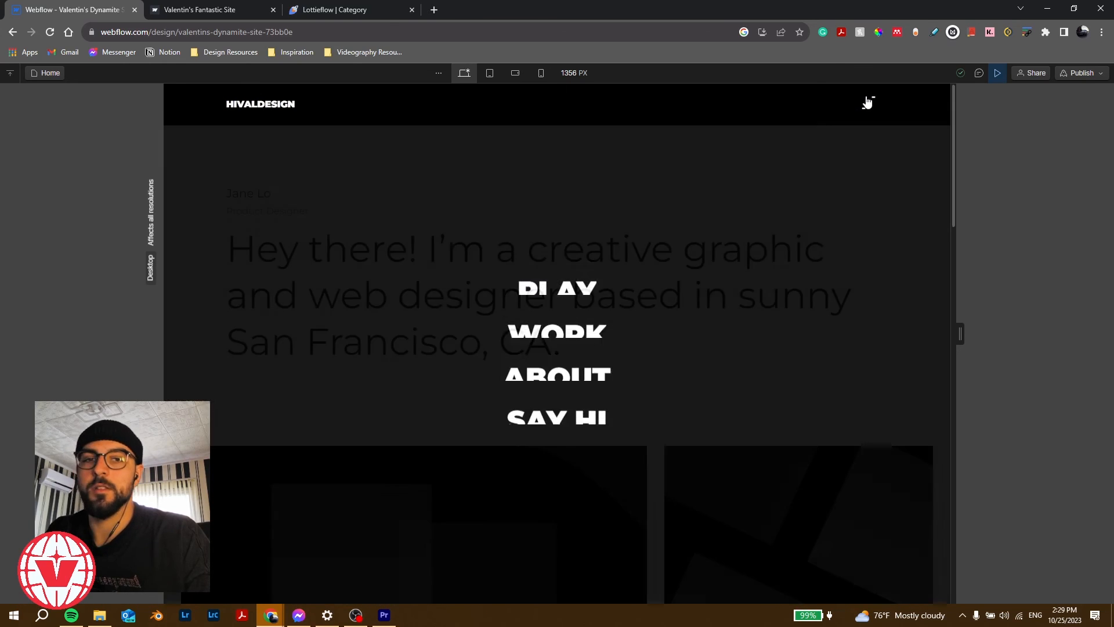
{"action": "left_click", "coordinate": [869, 103]}
{"action": "left_click", "coordinate": [996, 74]}
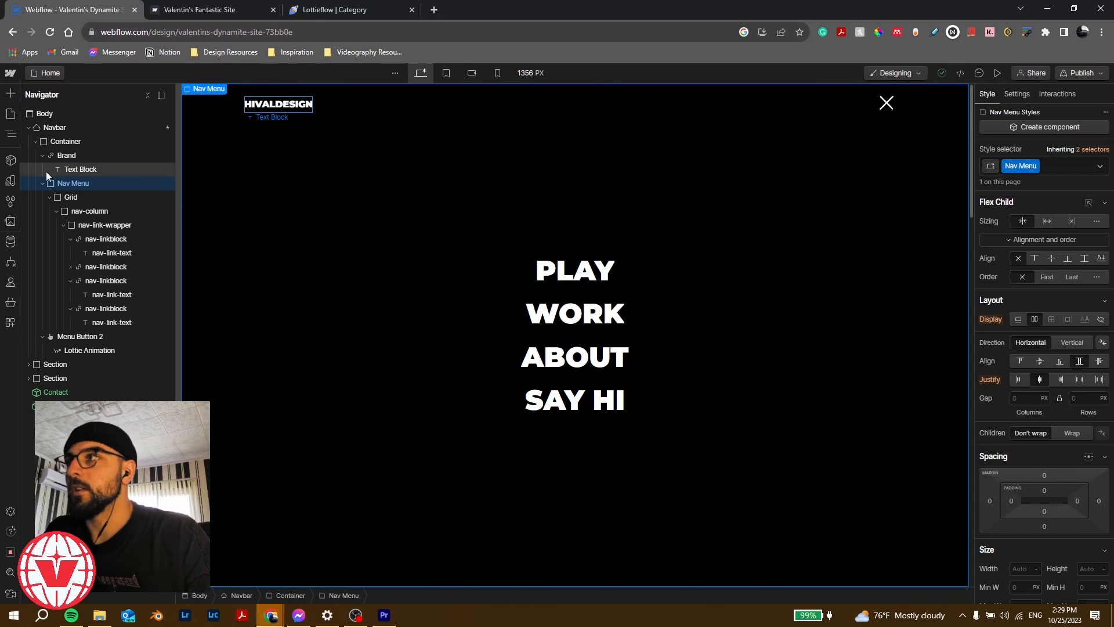
Step: Turn the Navbar into a new component named fs-nav
{"action": "left_click", "coordinate": [78, 127]}
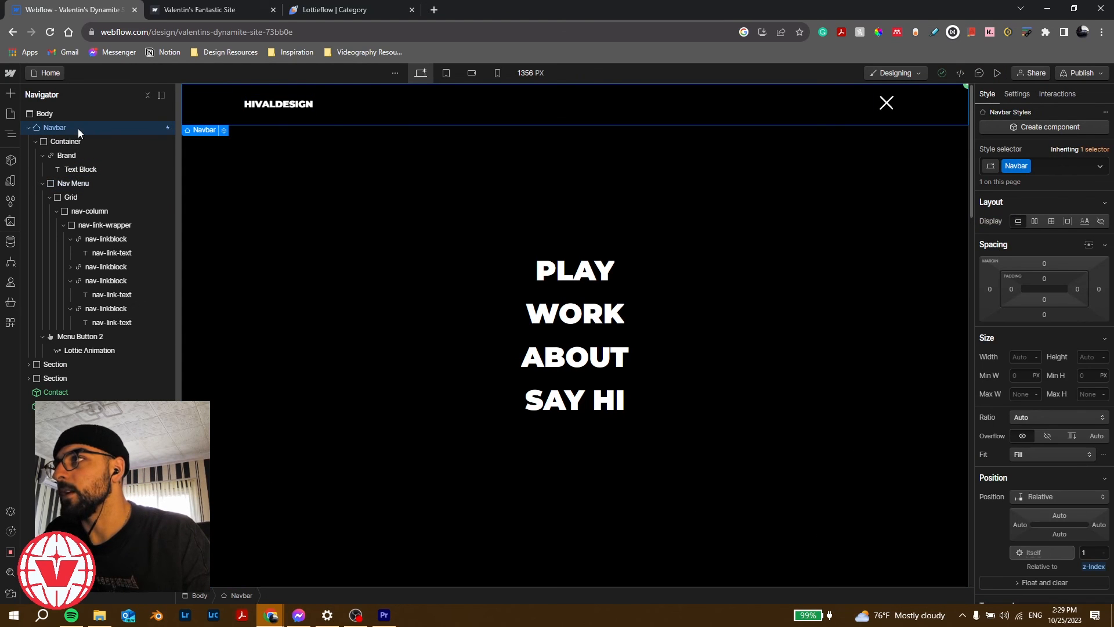
{"action": "left_click", "coordinate": [10, 161]}
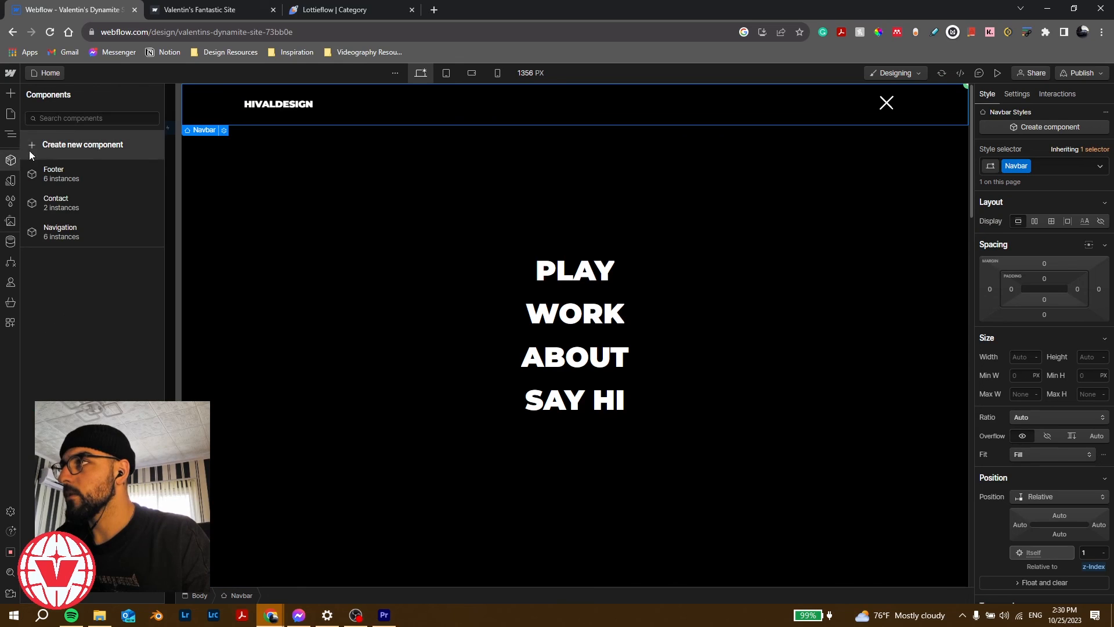
{"action": "left_click", "coordinate": [74, 142]}
{"action": "type", "text": "fs-nav"}
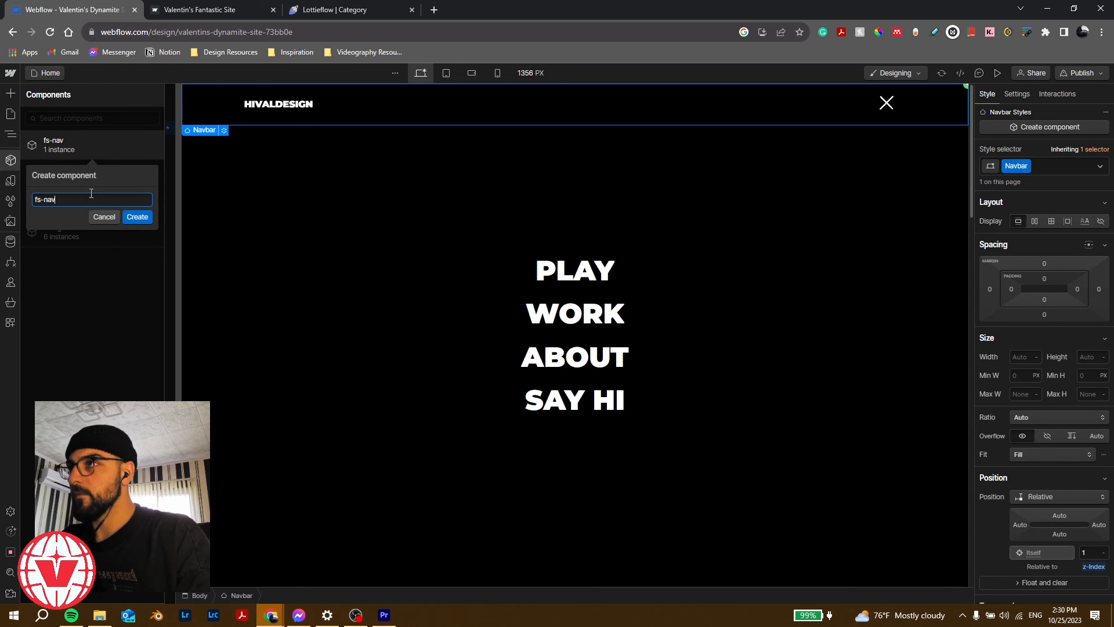
{"action": "key", "text": "Return"}
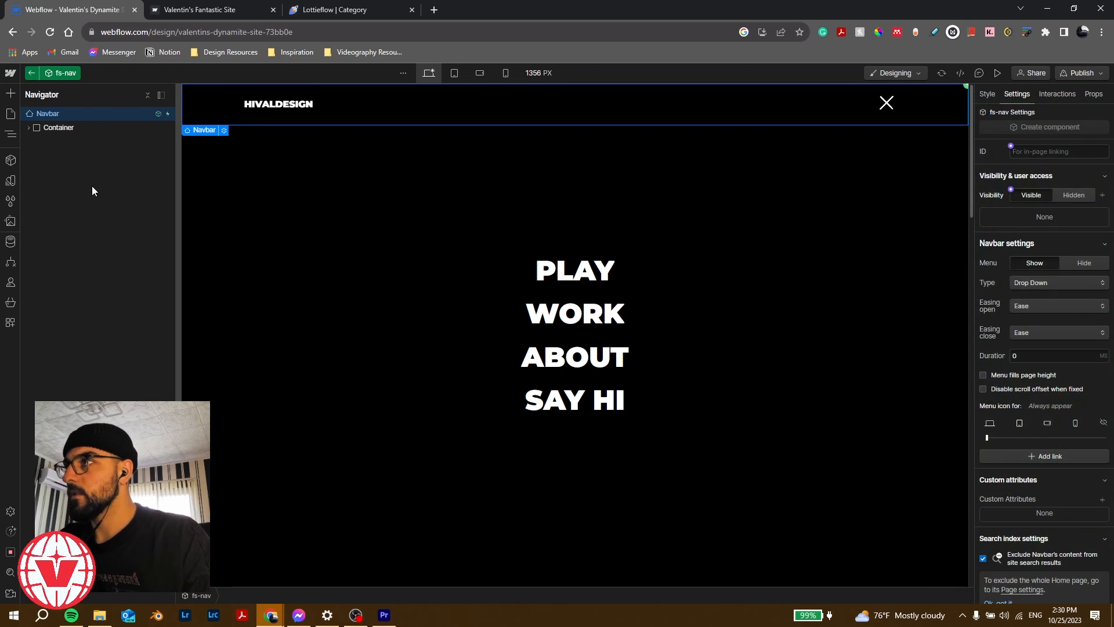
Step: Leave the component and switch to the About page
{"action": "left_click", "coordinate": [32, 72]}
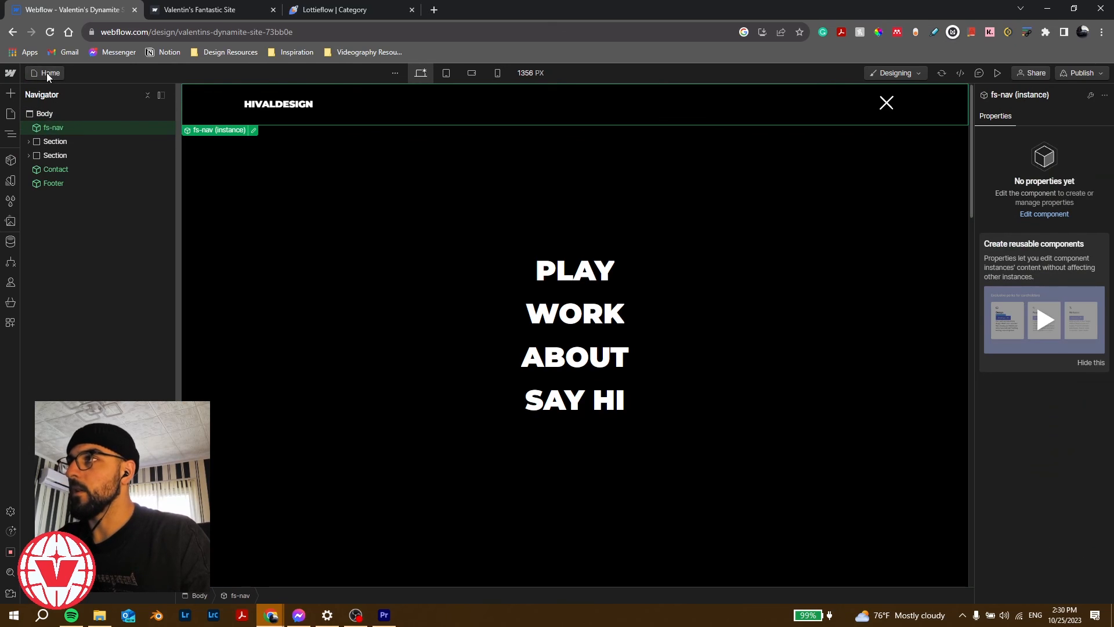
{"action": "left_click", "coordinate": [48, 74]}
{"action": "left_click", "coordinate": [67, 171]}
{"action": "left_click", "coordinate": [93, 128]}
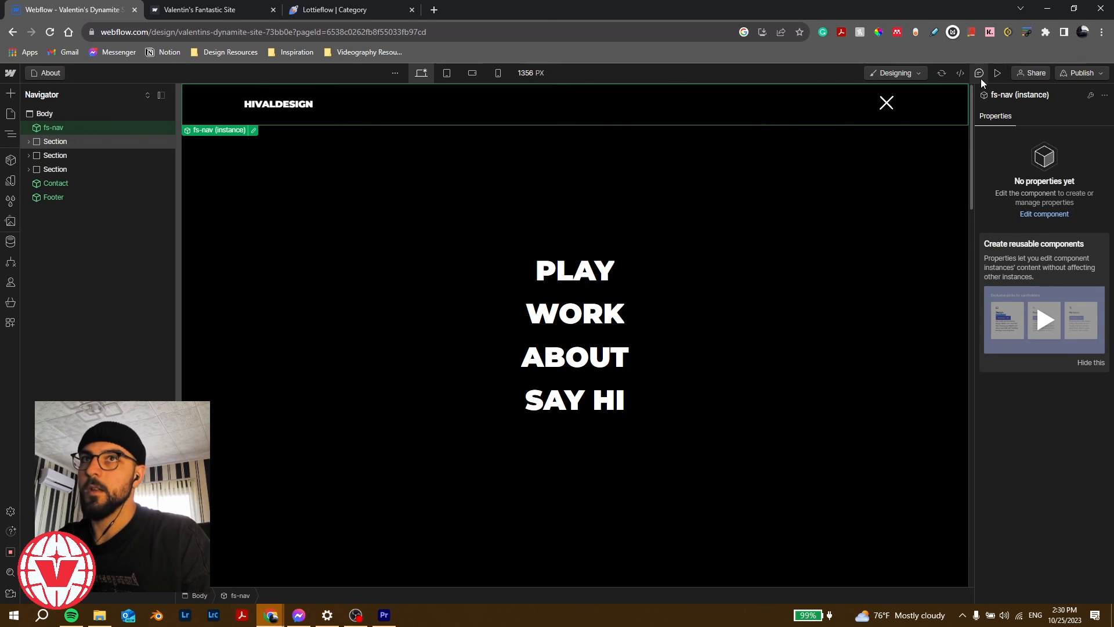
Step: Preview the About page and toggle the fs-nav menu to confirm it works
{"action": "left_click", "coordinate": [997, 73]}
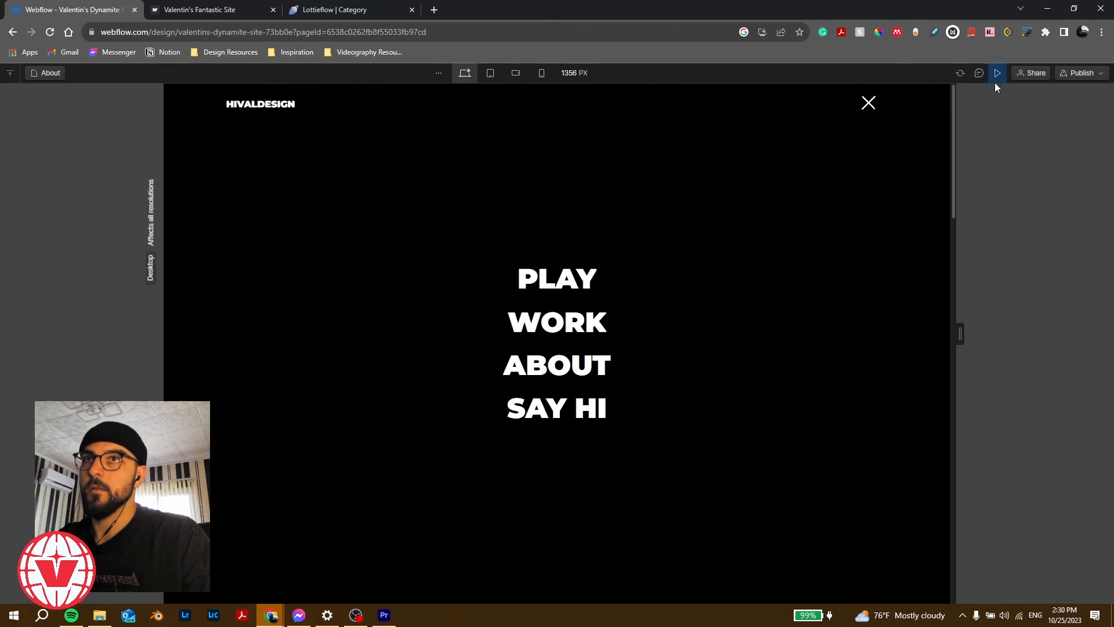
{"action": "left_click", "coordinate": [868, 105]}
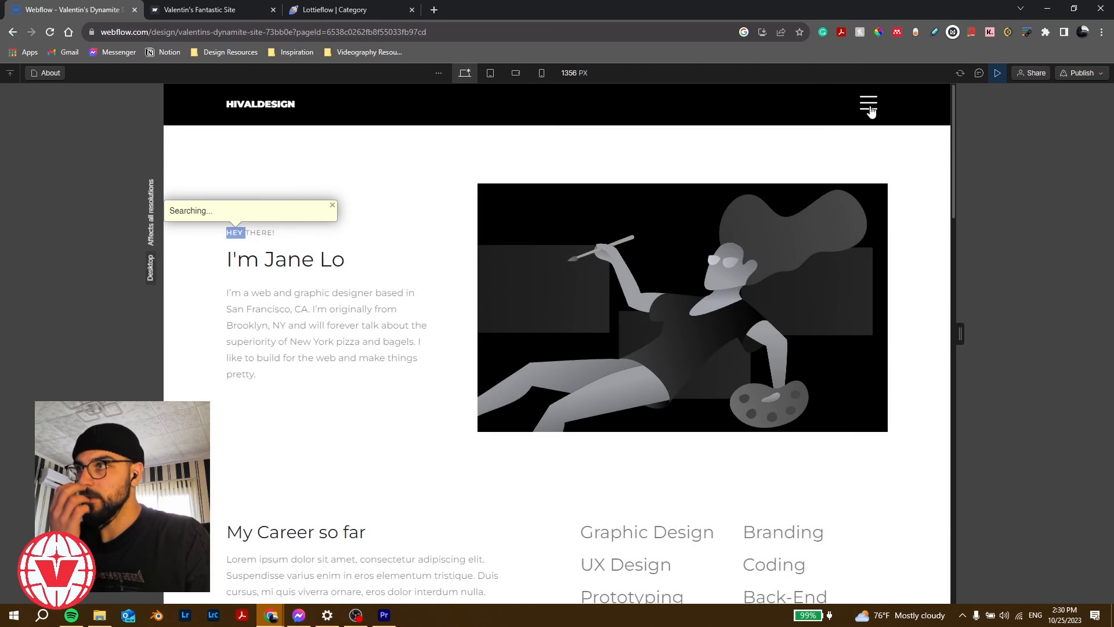
{"action": "left_click", "coordinate": [871, 111]}
{"action": "left_click", "coordinate": [870, 110]}
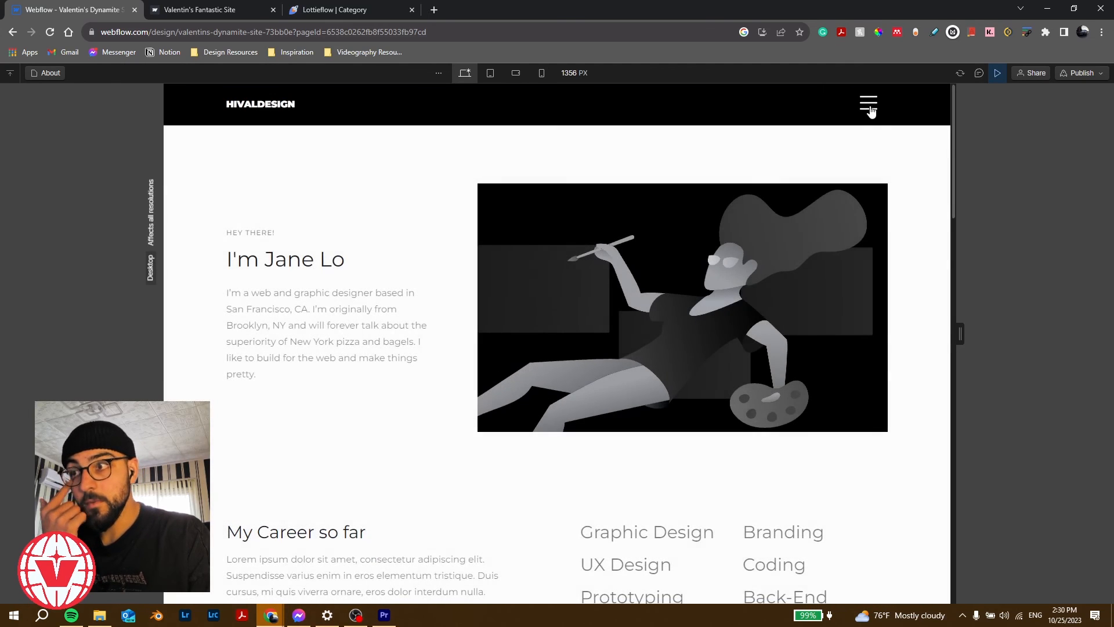
{"action": "scroll", "coordinate": [419, 369], "scroll_direction": "down", "scroll_amount": 15}
{"action": "scroll", "coordinate": [412, 404], "scroll_direction": "up", "scroll_amount": 2}
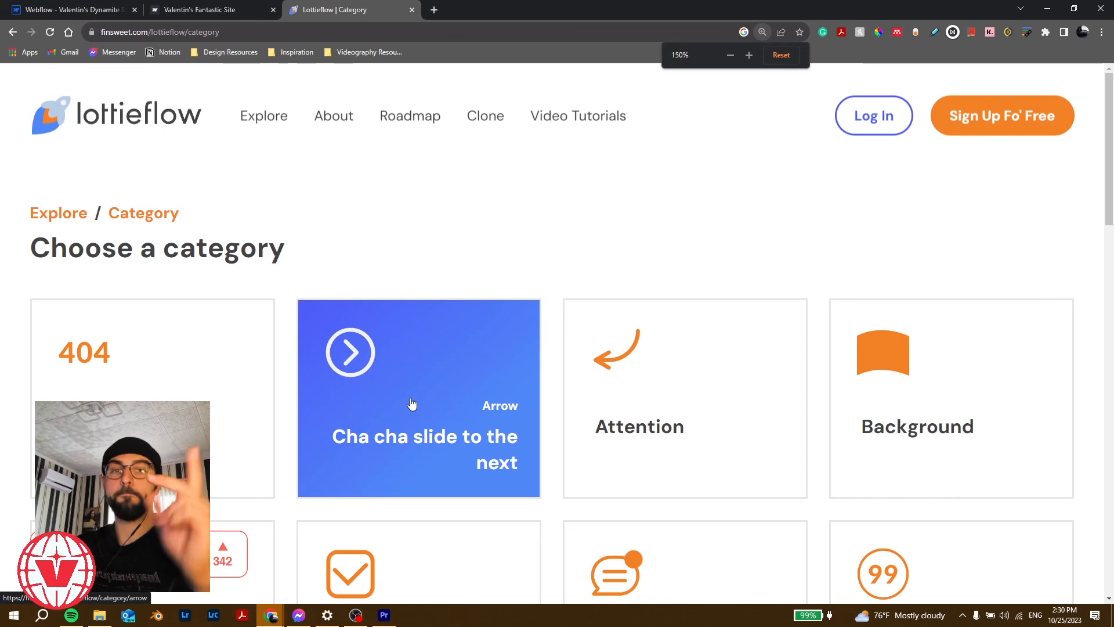